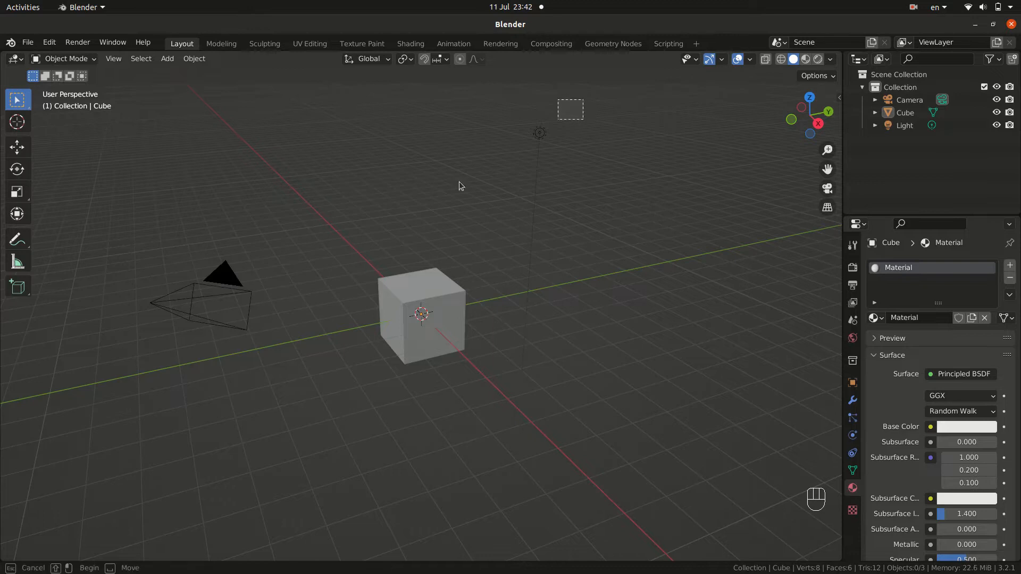
- Delete the default camera, cube and light from the scene
{"action": "left_click_drag", "start_coordinate": [584, 100], "coordinate": [155, 376]}
{"action": "key", "text": "x"}
{"action": "left_click", "coordinate": [135, 391]}
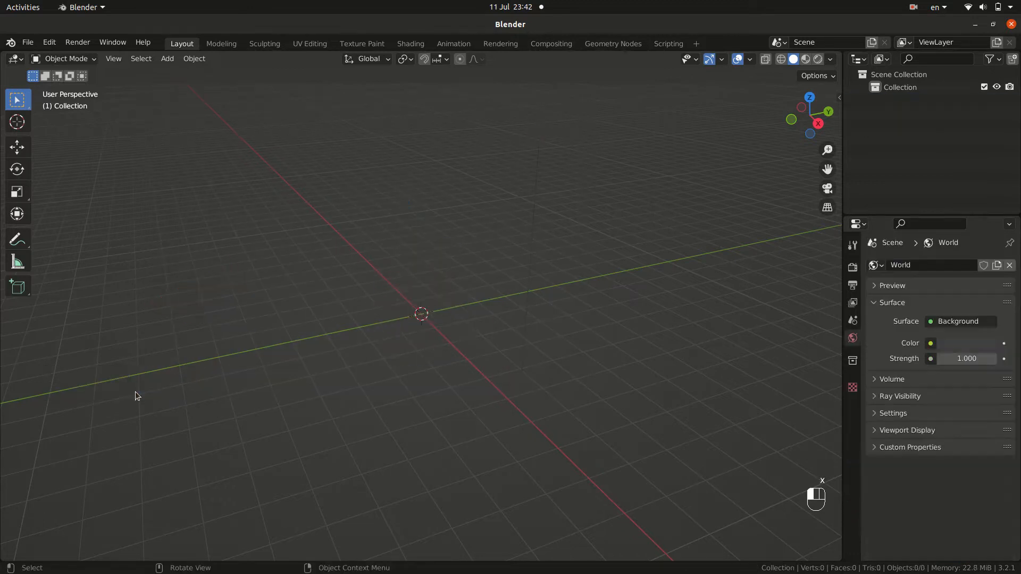
- In front view, add a mesh circle at the origin and rotate it 90° about the X axis
{"action": "key", "text": "KP_1"}
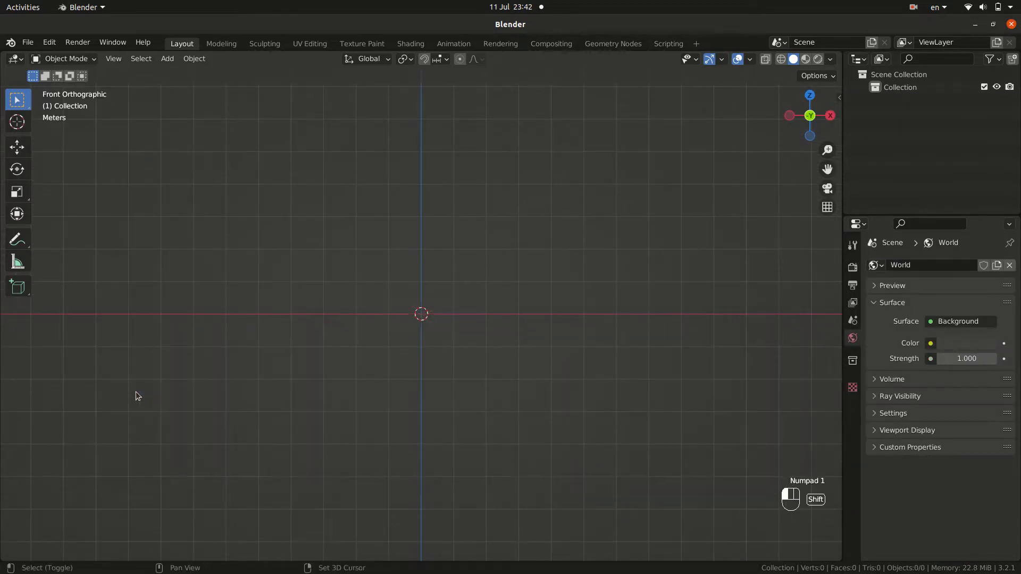
{"action": "key", "text": "shift+a"}
{"action": "mouse_move", "coordinate": [106, 318]}
{"action": "scroll", "coordinate": [218, 160], "scroll_direction": "up", "scroll_amount": 3}
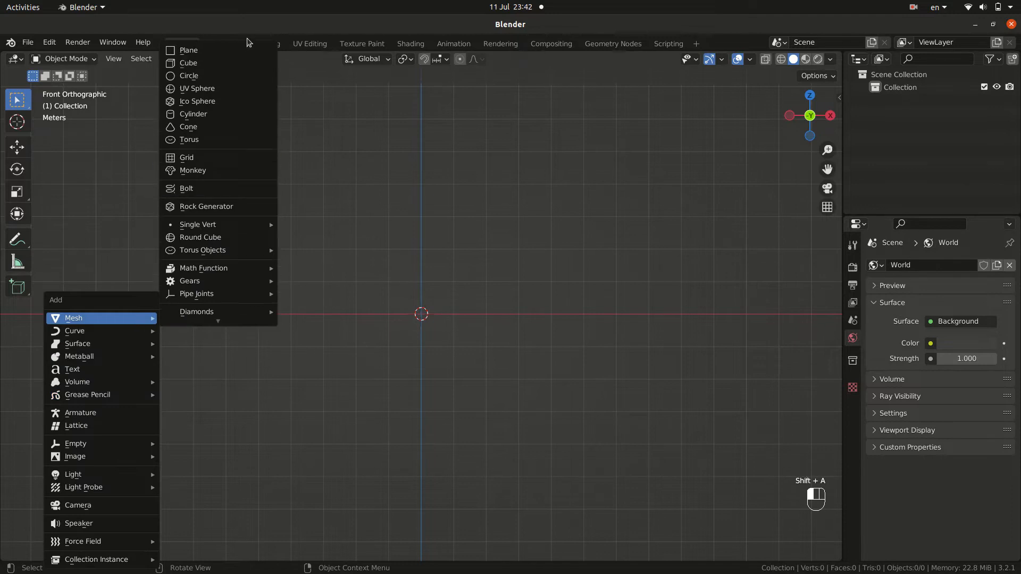
{"action": "left_click", "coordinate": [215, 75]}
{"action": "key", "text": "r"}
{"action": "key", "text": "x"}
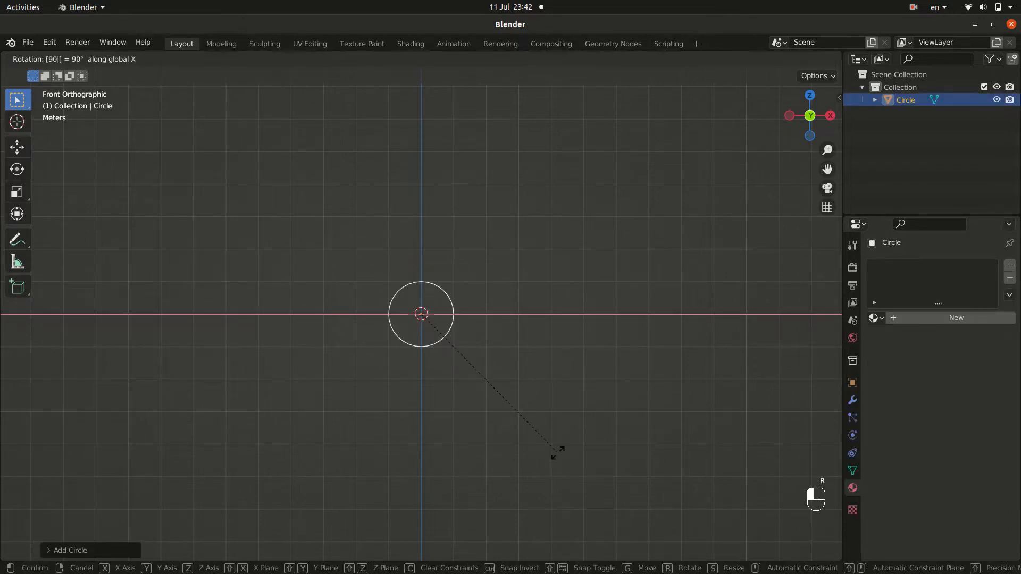
{"action": "key", "text": "Return"}
- Edit the circle and delete the vertices of its lower half, keeping the end vertices on the horizontal axis
{"action": "scroll", "coordinate": [524, 400], "scroll_direction": "up", "scroll_amount": 2}
{"action": "key", "text": "Tab"}
{"action": "scroll", "coordinate": [511, 367], "scroll_direction": "up", "scroll_amount": 2}
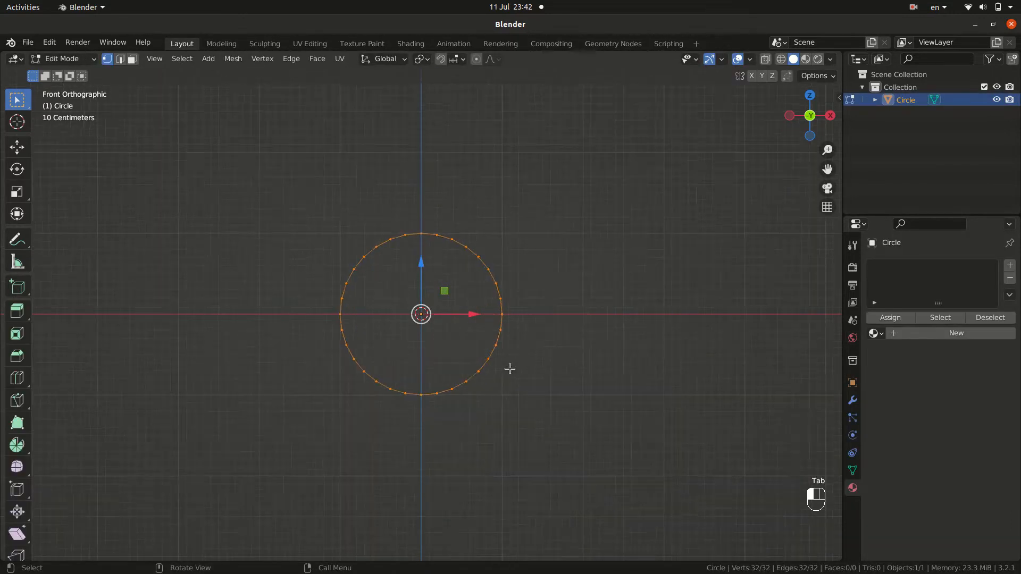
{"action": "left_click_drag", "start_coordinate": [279, 318], "coordinate": [566, 485]}
{"action": "key", "text": "x"}
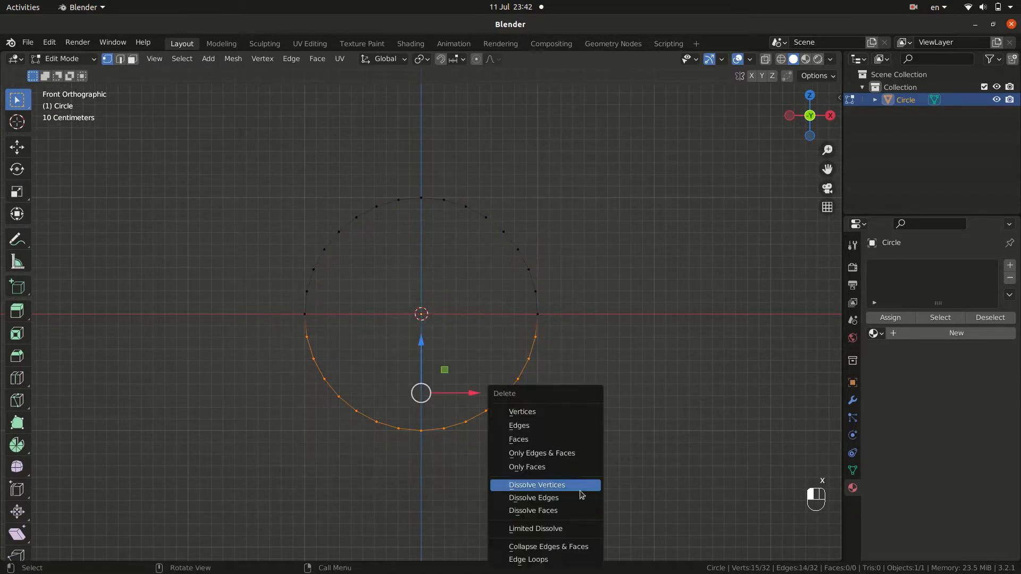
{"action": "left_click", "coordinate": [542, 405]}
- Extrude the two end vertices of the half circle about 2 m straight down along Z
{"action": "left_click_drag", "start_coordinate": [300, 306], "coordinate": [548, 358]}
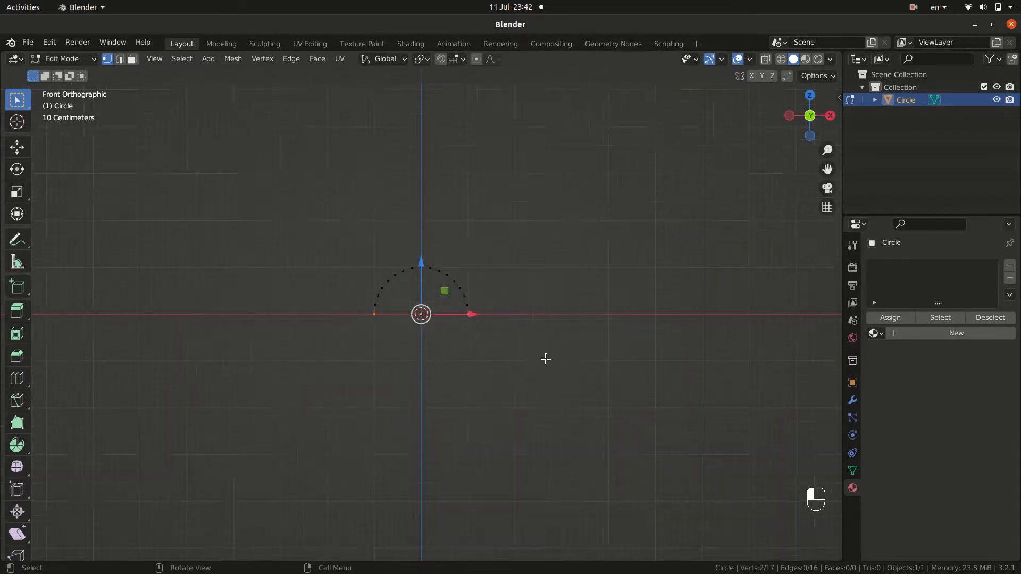
{"action": "scroll", "coordinate": [545, 359], "scroll_direction": "down", "scroll_amount": 1}
{"action": "key", "text": "e"}
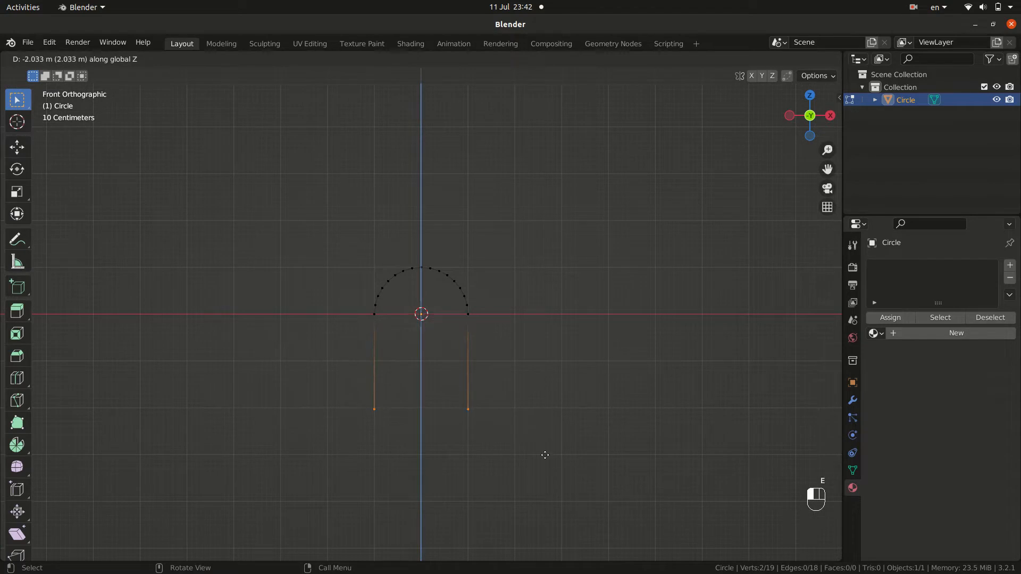
{"action": "left_click", "coordinate": [545, 457]}
{"action": "scroll", "coordinate": [545, 457], "scroll_direction": "up", "scroll_amount": 2}
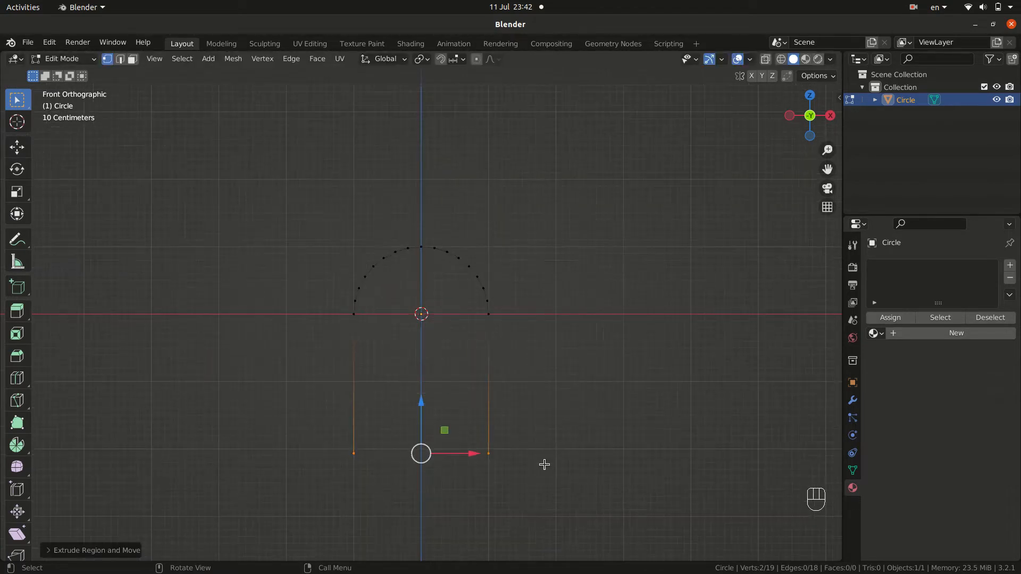
- Extrude the two lower end vertices inward along X to the centre line and merge the meeting vertices to close the outline
{"action": "key", "text": "e"}
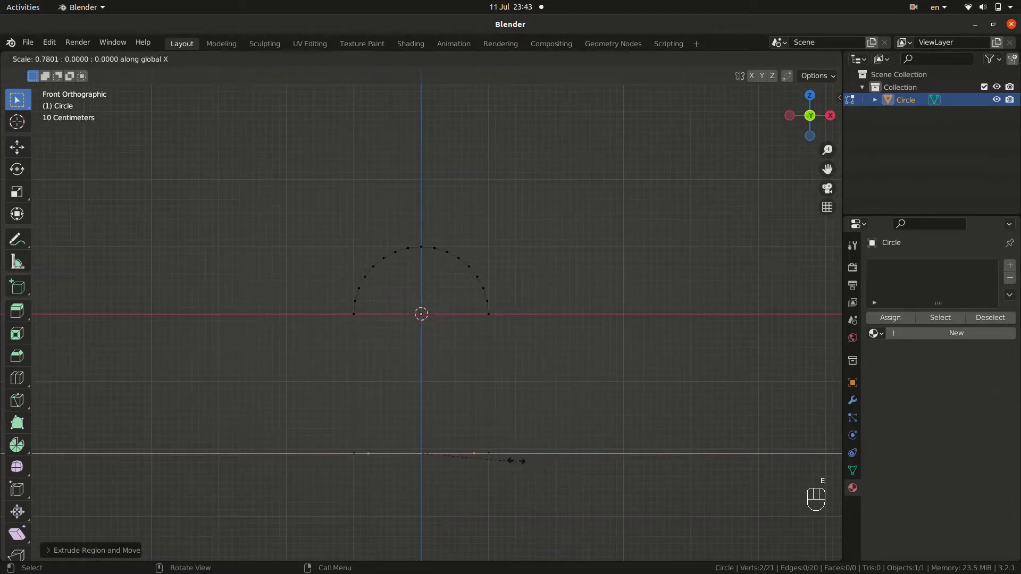
{"action": "left_click", "coordinate": [420, 458]}
{"action": "left_click", "coordinate": [654, 506]}
{"action": "middle_click_drag", "start_coordinate": [655, 506], "coordinate": [665, 415]}
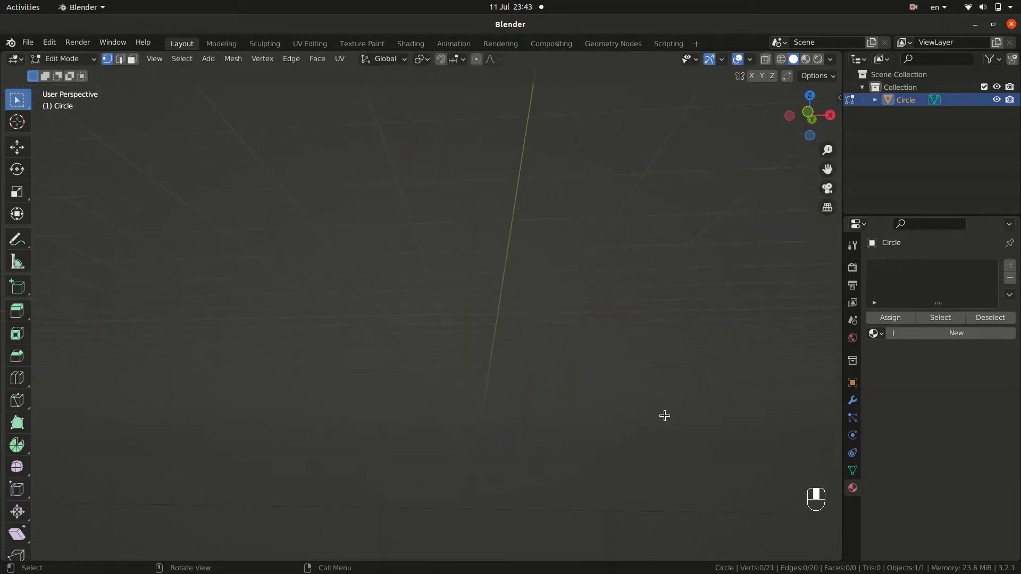
{"action": "left_click_drag", "start_coordinate": [639, 389], "coordinate": [699, 461]}
{"action": "key", "text": "m"}
{"action": "left_click", "coordinate": [701, 461]}
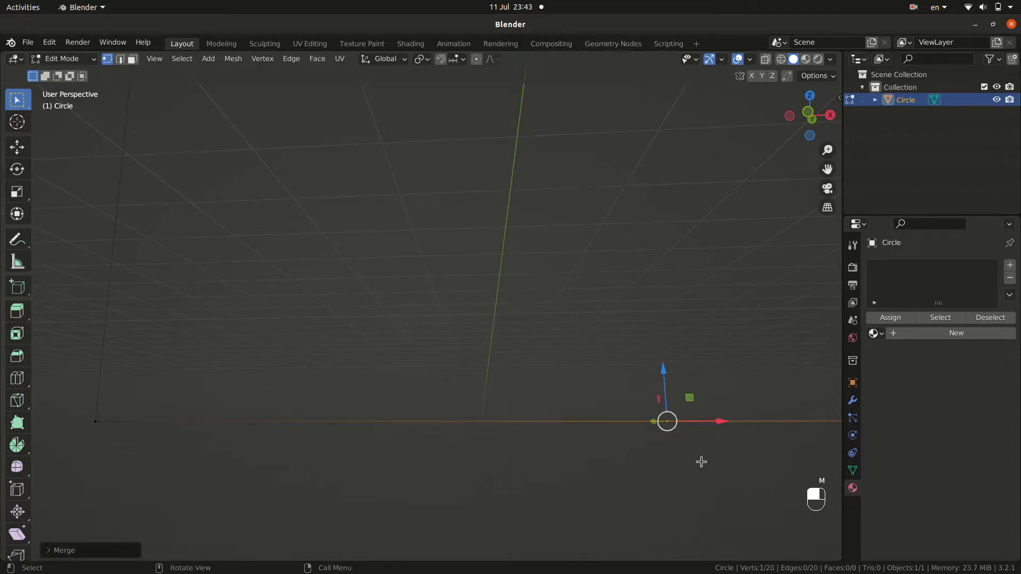
{"action": "left_click", "coordinate": [701, 461]}
- Select the whole arch outline in front view and extrude it outward by scaling into a narrow frame around the opening
{"action": "key", "text": "KP_1"}
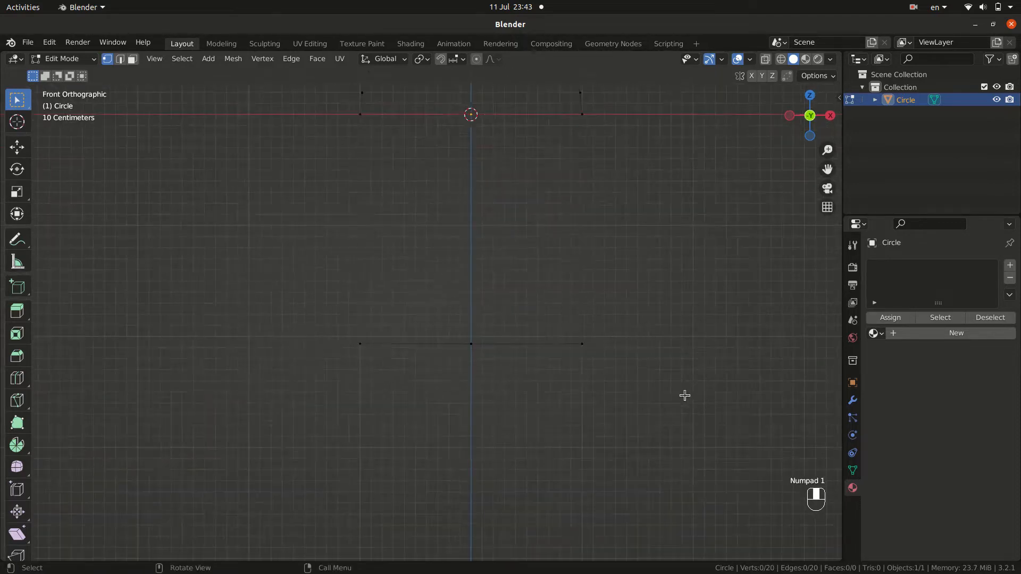
{"action": "scroll", "coordinate": [672, 378], "scroll_direction": "down", "scroll_amount": 3}
{"action": "left_click_drag", "start_coordinate": [317, 116], "coordinate": [617, 351]}
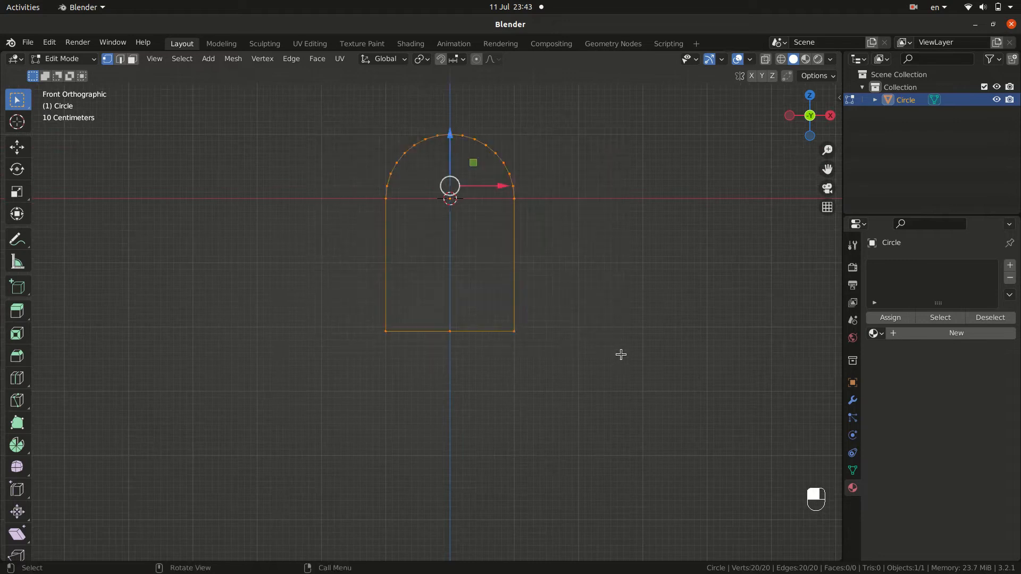
{"action": "key", "text": "e"}
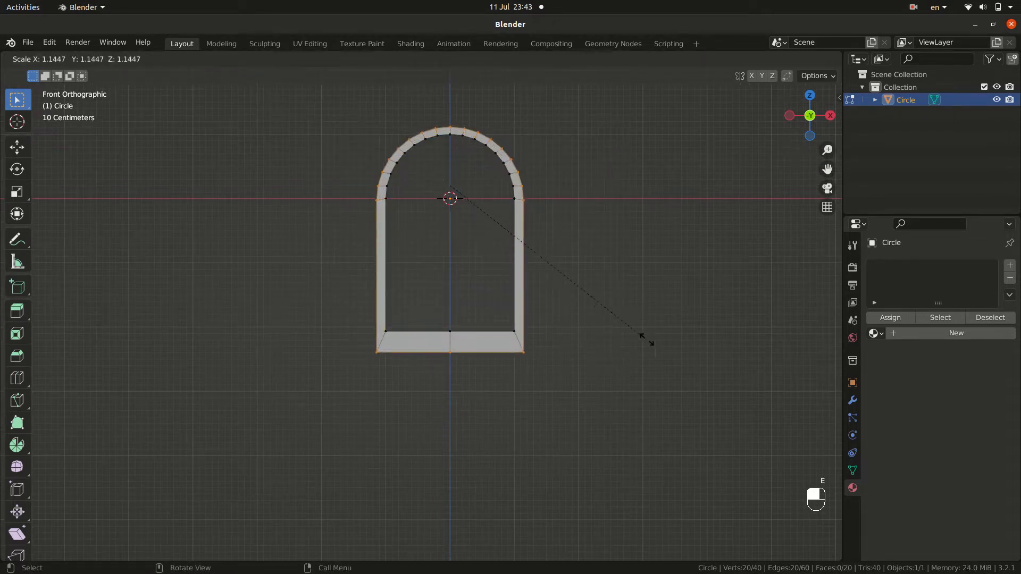
{"action": "left_click", "coordinate": [661, 341]}
- Extrude the frame's outer edge outward again with a scale of about 1.07 to add a second thin ring
{"action": "key", "text": "e"}
{"action": "key", "text": "s"}
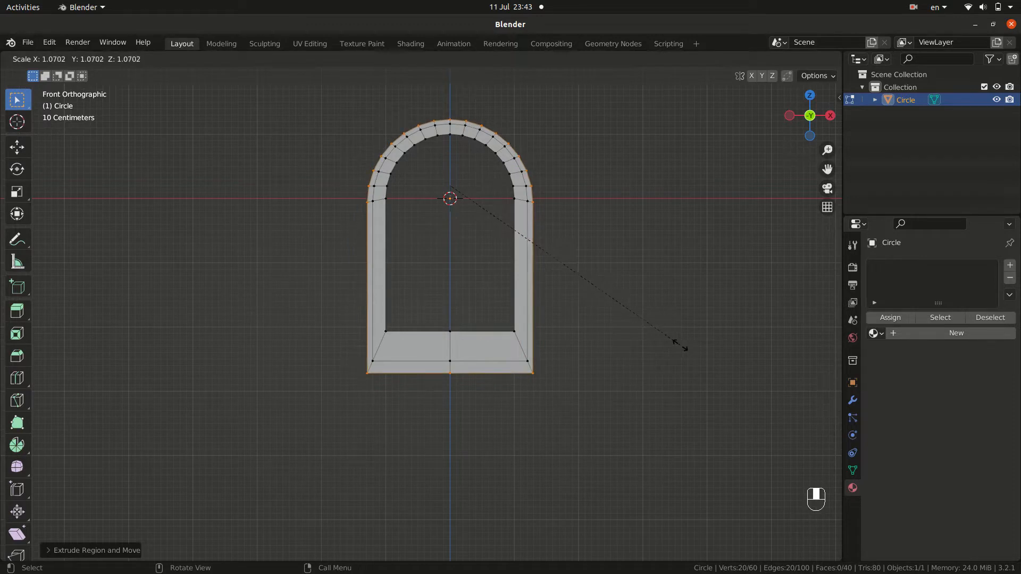
{"action": "left_click", "coordinate": [681, 345]}
{"action": "scroll", "coordinate": [615, 353], "scroll_direction": "down", "scroll_amount": 3}
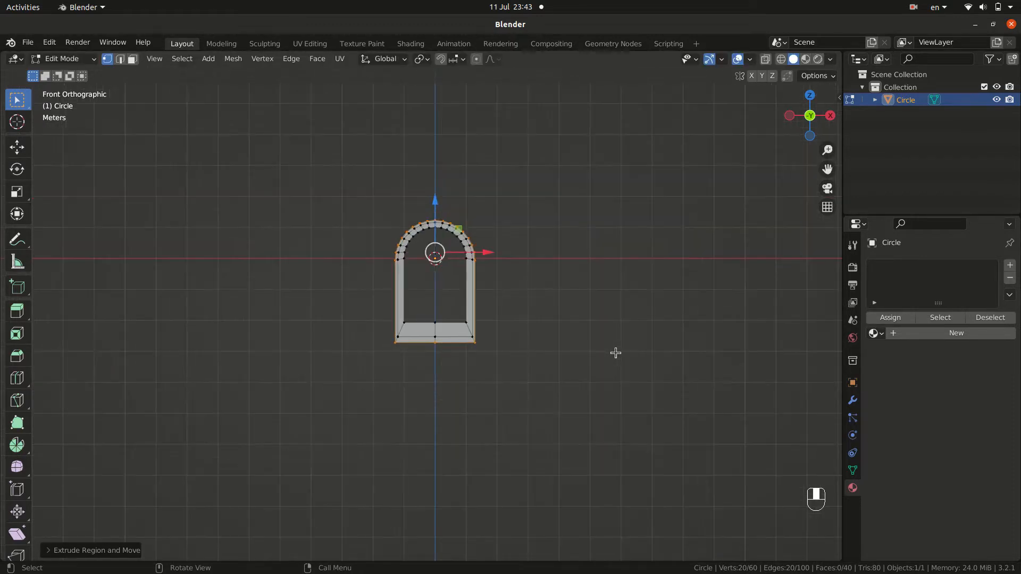
- Extrude the outer edge once more, scaling it to more than double its size to form a wide wall around the arch
{"action": "scroll", "coordinate": [616, 354], "scroll_direction": "up", "scroll_amount": 1}
{"action": "key", "text": "e"}
{"action": "key", "text": "s"}
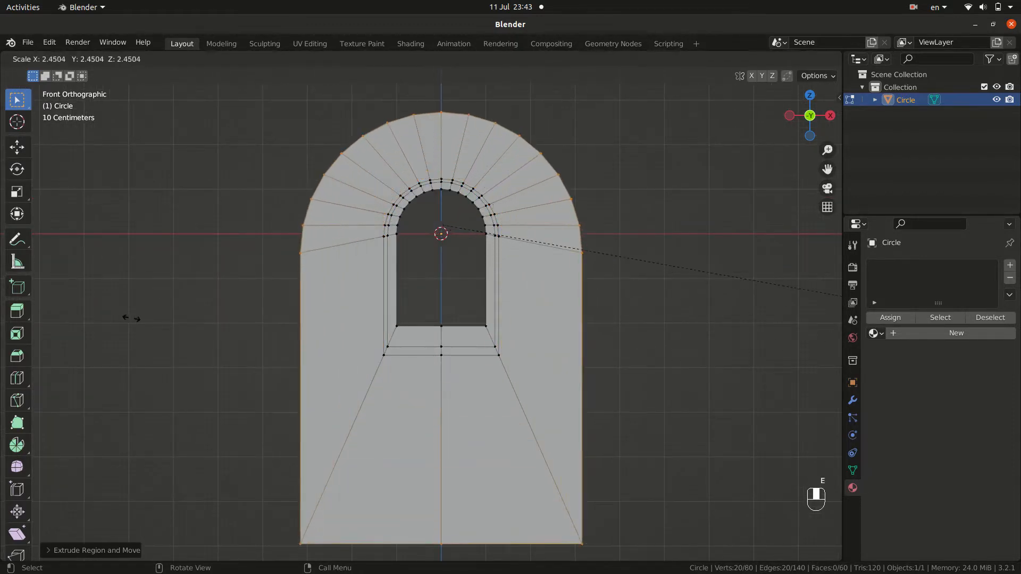
{"action": "left_click", "coordinate": [166, 318]}
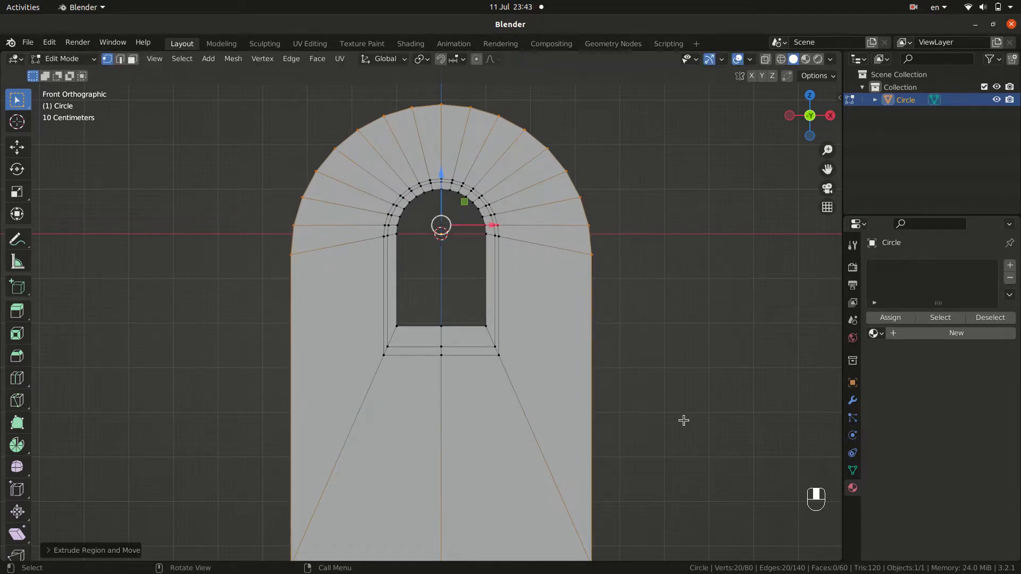
- Select all bottom vertices of the arch and flatten them to one height by scaling to 0 along Z
{"action": "scroll", "coordinate": [657, 404], "scroll_direction": "down", "scroll_amount": 3}
{"action": "left_click", "coordinate": [358, 379]}
{"action": "left_click_drag", "start_coordinate": [304, 300], "coordinate": [594, 507]}
{"action": "key", "text": "s"}
{"action": "key", "text": "z"}
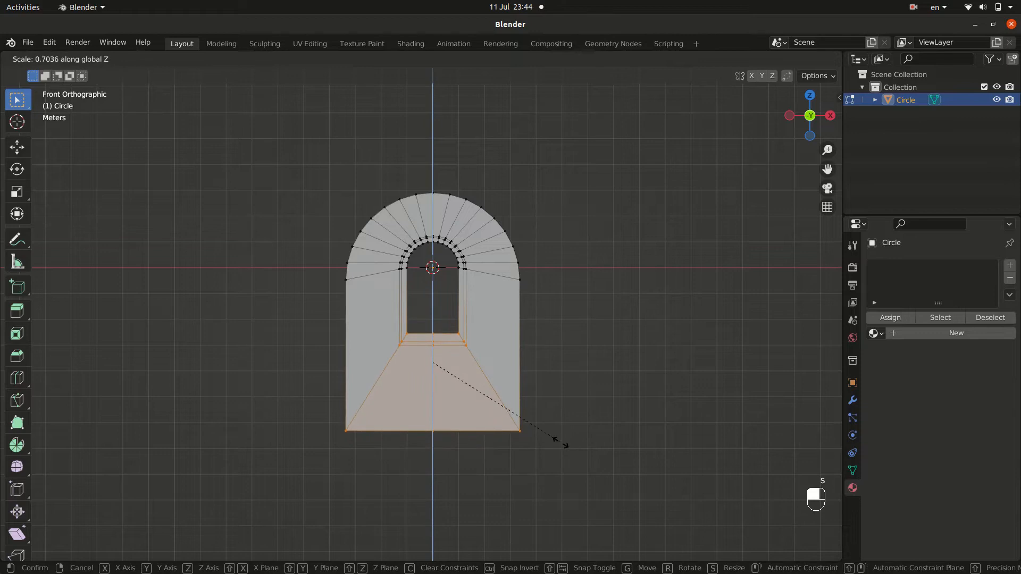
{"action": "key", "text": "0"}
{"action": "left_click", "coordinate": [560, 442]}
- Move the flattened bottom vertices upward along Z to shorten the legs of the arch, and deselect them
{"action": "key", "text": "g"}
{"action": "key", "text": "z"}
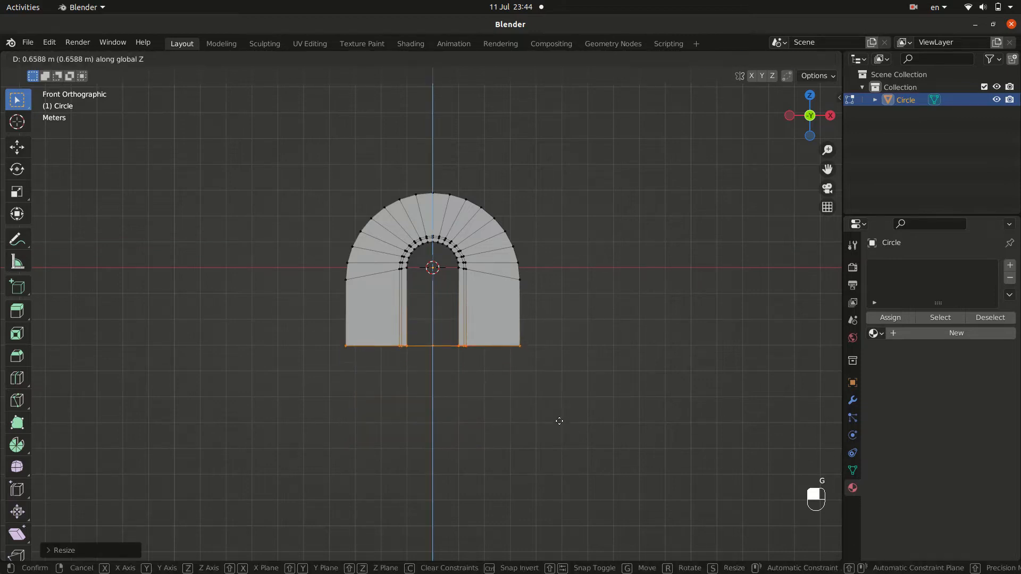
{"action": "left_click", "coordinate": [557, 402]}
{"action": "scroll", "coordinate": [572, 369], "scroll_direction": "up", "scroll_amount": 5}
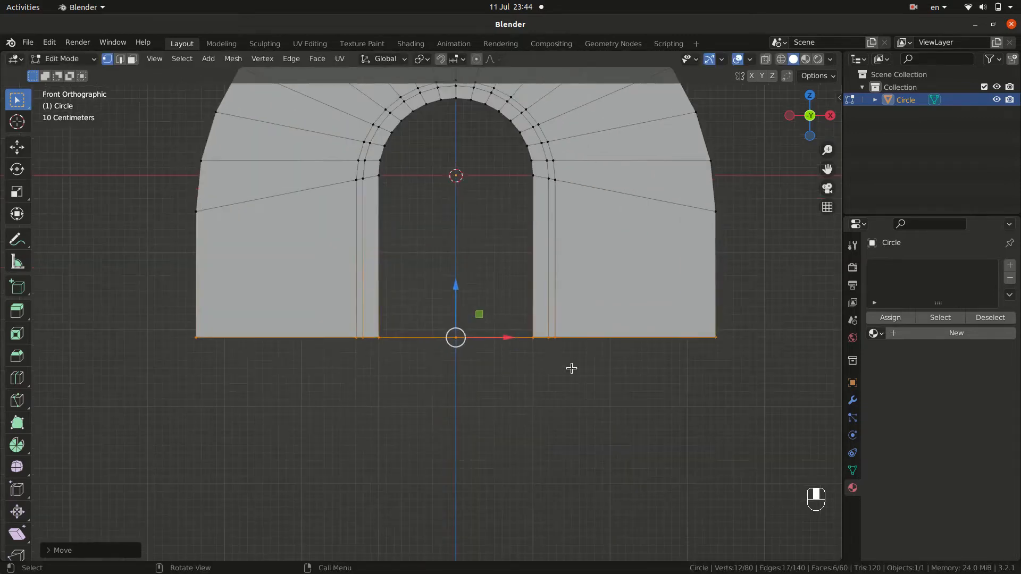
{"action": "left_click", "coordinate": [571, 369]}
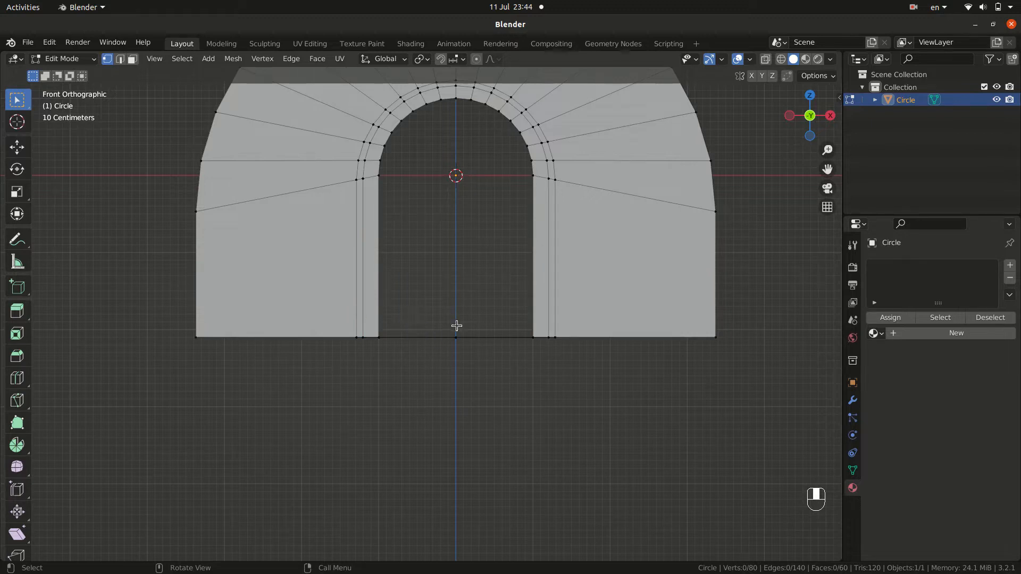
- Delete the overlapping centre vertices on the bottom line to open the base of the doorway
{"action": "key", "text": "x"}
{"action": "left_click", "coordinate": [475, 354]}
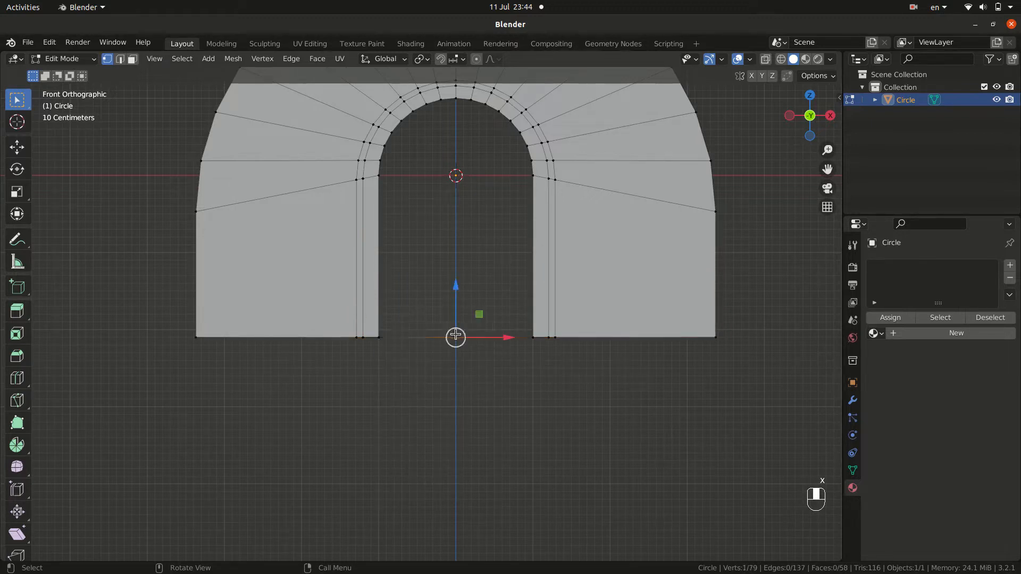
{"action": "key", "text": "x"}
{"action": "left_click", "coordinate": [455, 335]}
{"action": "key", "text": "x"}
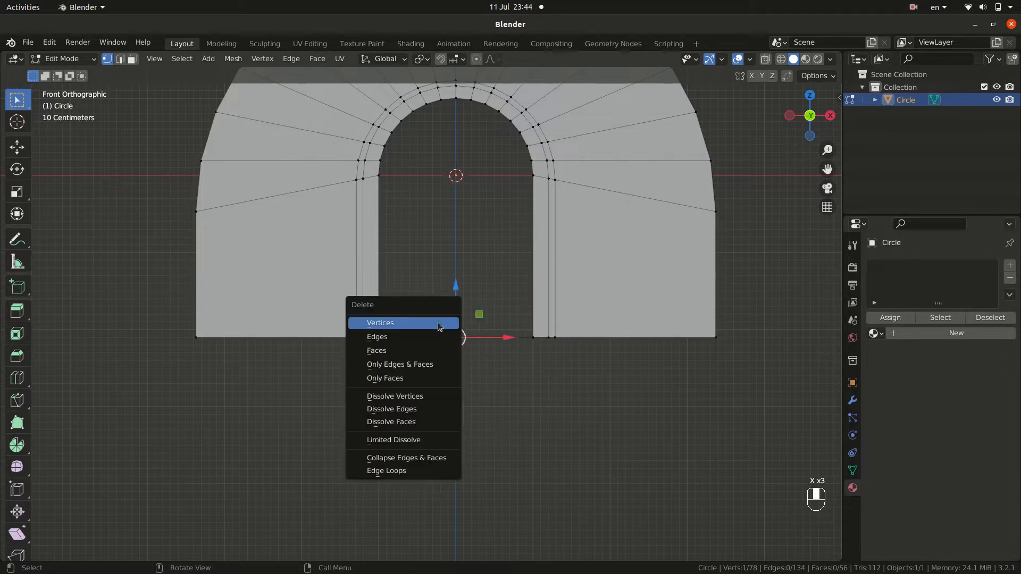
{"action": "left_click", "coordinate": [437, 323]}
{"action": "key", "text": "x"}
{"action": "left_click", "coordinate": [460, 357]}
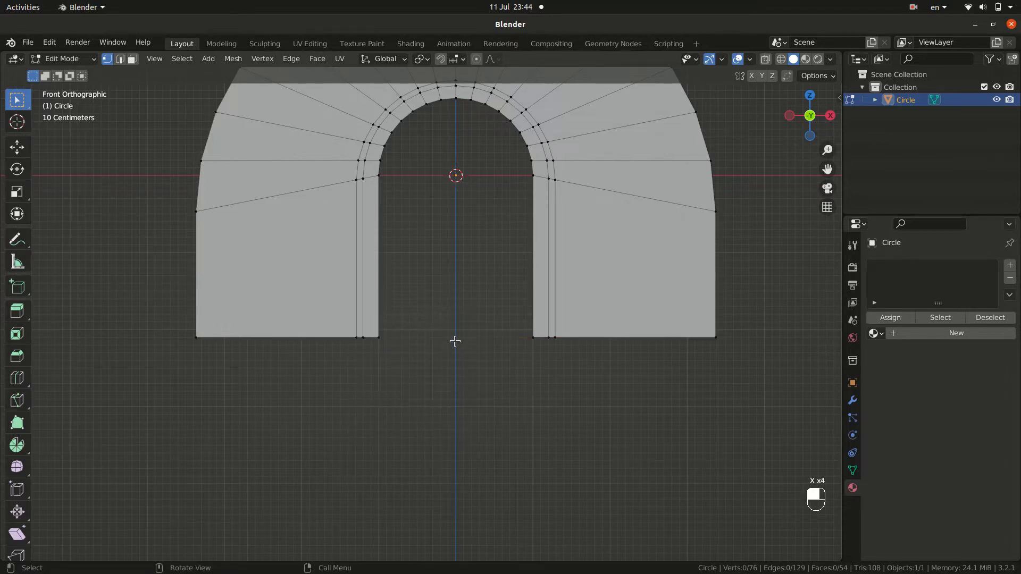
- Select the bottom vertices of both arch legs and merge them by distance, with a merge distance of 0.0401 m
{"action": "left_click_drag", "start_coordinate": [156, 306], "coordinate": [765, 426]}
{"action": "scroll", "coordinate": [622, 381], "scroll_direction": "down", "scroll_amount": 2}
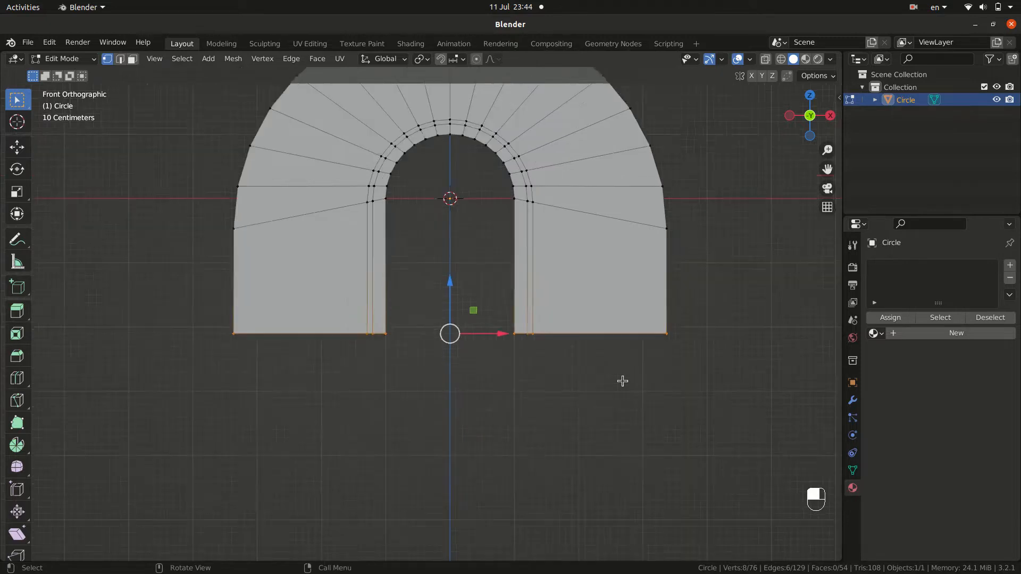
{"action": "left_click", "coordinate": [605, 377]}
{"action": "left_click_drag", "start_coordinate": [232, 302], "coordinate": [693, 390]}
{"action": "key", "text": "m"}
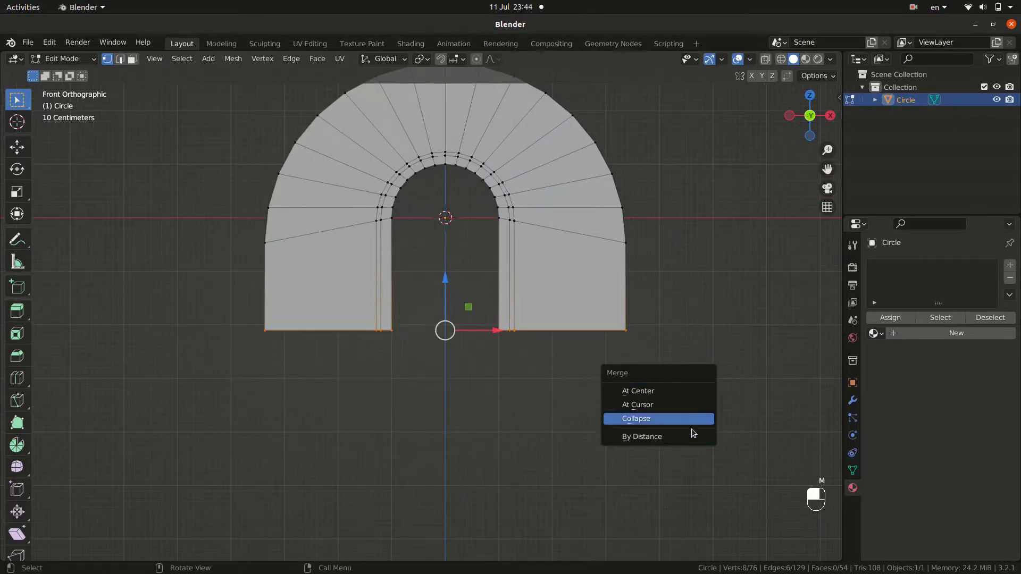
{"action": "left_click", "coordinate": [687, 438]}
{"action": "left_click", "coordinate": [119, 550]}
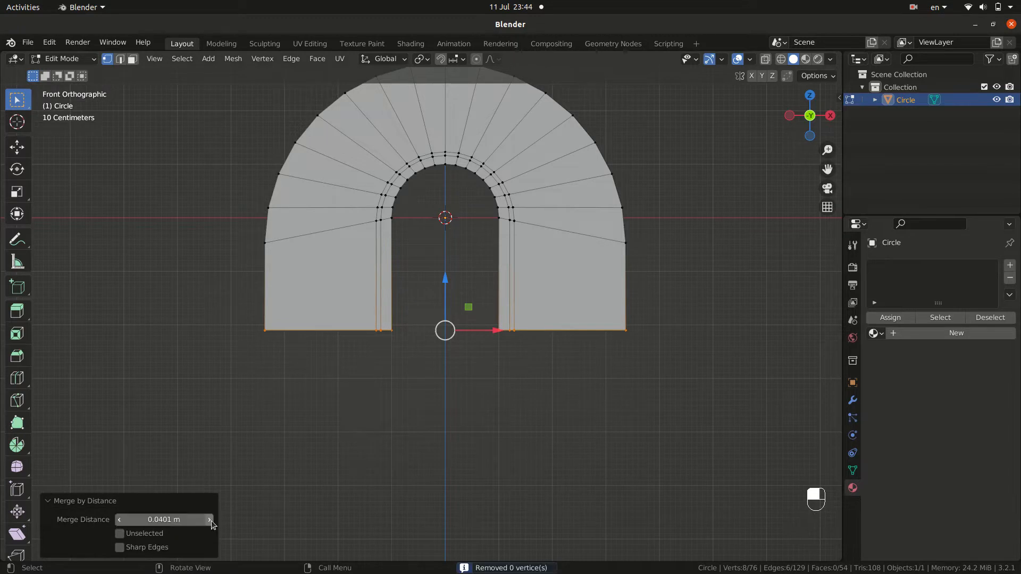
{"action": "scroll", "coordinate": [473, 398], "scroll_direction": "up", "scroll_amount": 4}
{"action": "scroll", "coordinate": [329, 372], "scroll_direction": "down", "scroll_amount": 4}
- Add a loop cut around the wide wall section and slide it close to the outer edge
{"action": "key", "text": "ctrl+r"}
{"action": "left_click", "coordinate": [570, 333]}
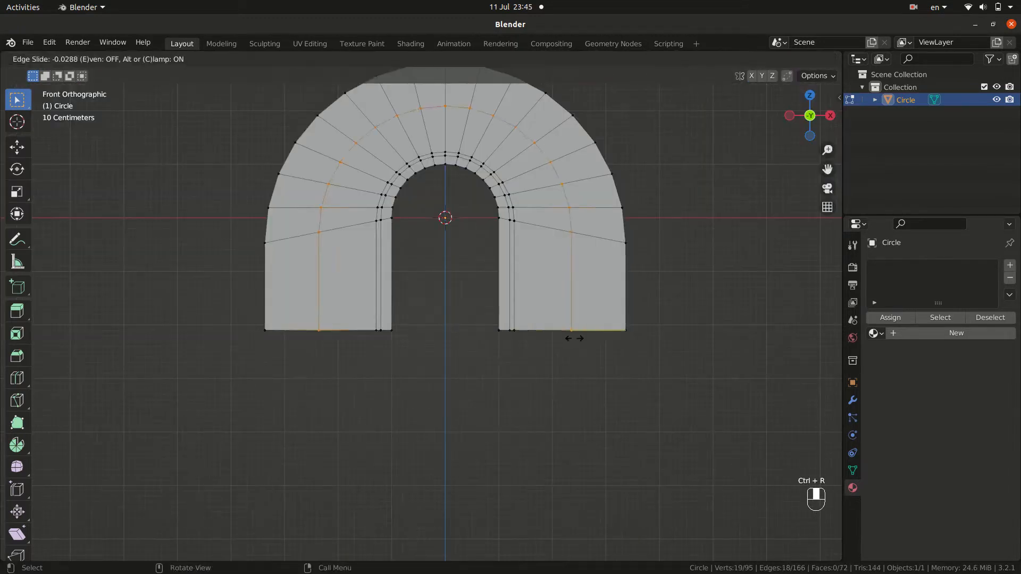
{"action": "left_click", "coordinate": [624, 333]}
{"action": "left_click", "coordinate": [549, 365]}
- Add a loop cut on the narrow inner frame, placed close to the edge of the doorway opening
{"action": "scroll", "coordinate": [522, 326], "scroll_direction": "up", "scroll_amount": 1}
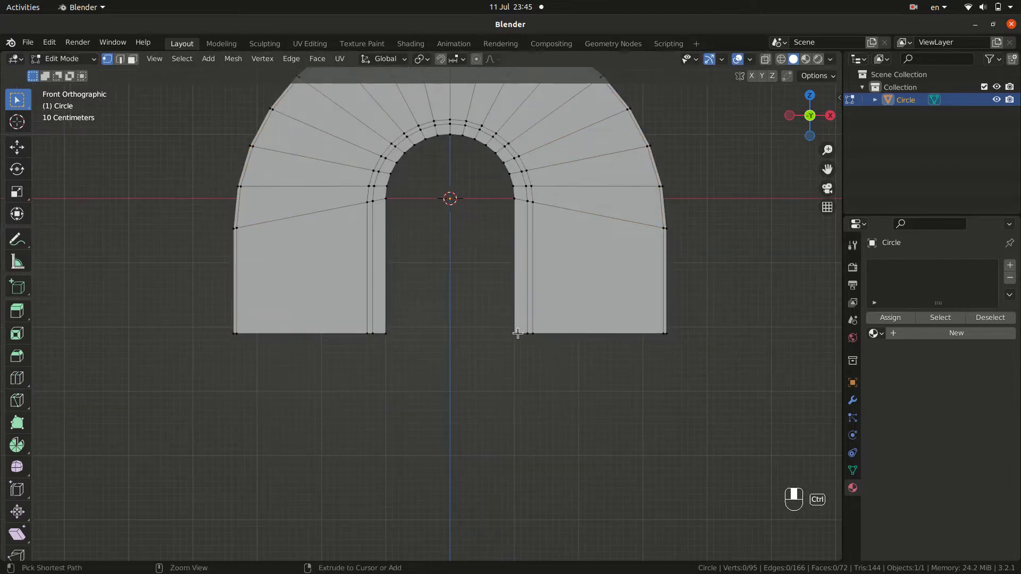
{"action": "key", "text": "ctrl+r"}
{"action": "left_click", "coordinate": [518, 334]}
{"action": "left_click", "coordinate": [518, 334]}
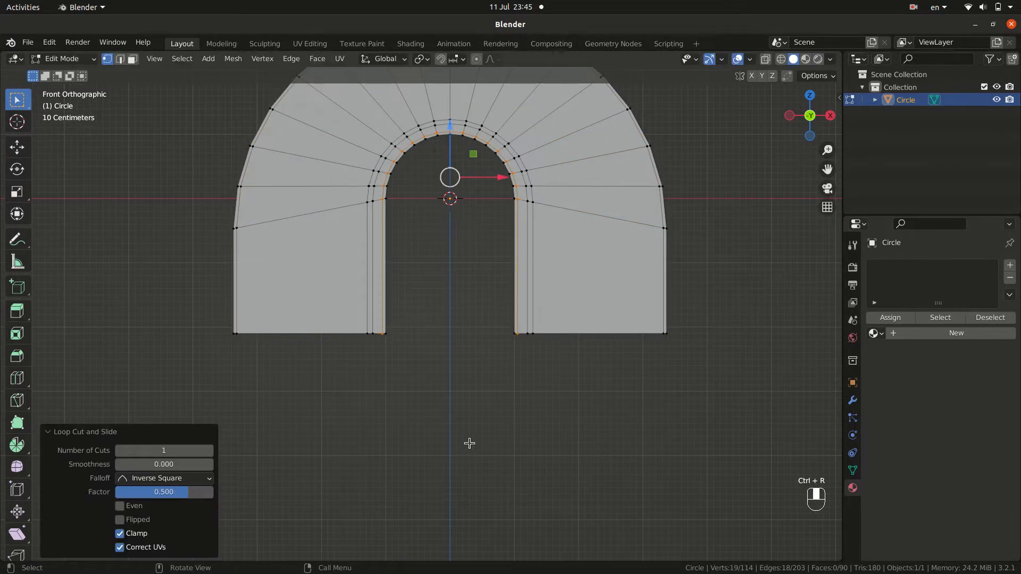
- Select the entire arch mesh and extrude it about 0.57 m along its normal to give the wall thickness
{"action": "key", "text": "Tab"}
{"action": "scroll", "coordinate": [536, 374], "scroll_direction": "down", "scroll_amount": 1}
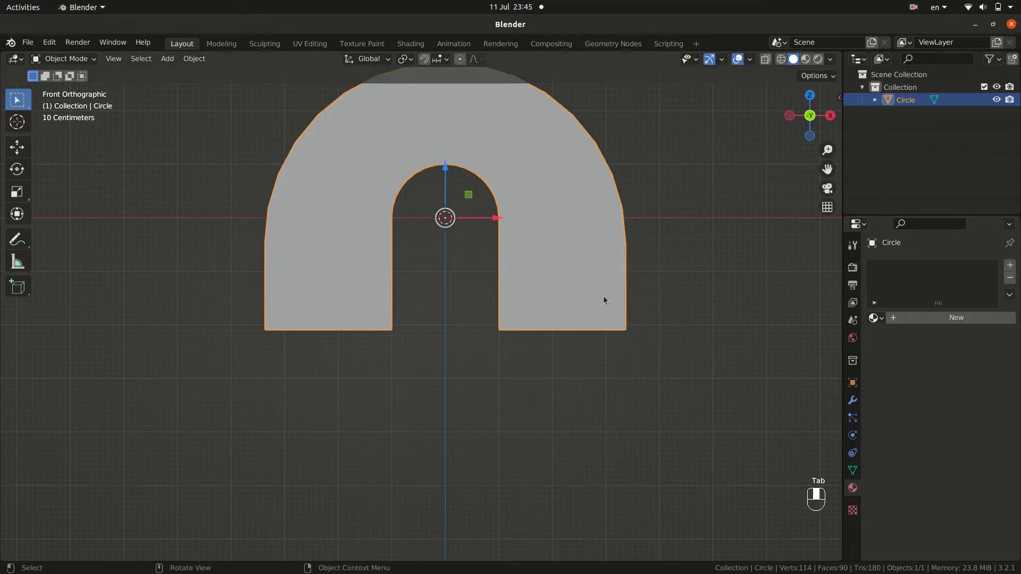
{"action": "middle_click_drag", "start_coordinate": [604, 299], "coordinate": [547, 333]}
{"action": "key", "text": "Tab"}
{"action": "key", "text": "a"}
{"action": "key", "text": "e"}
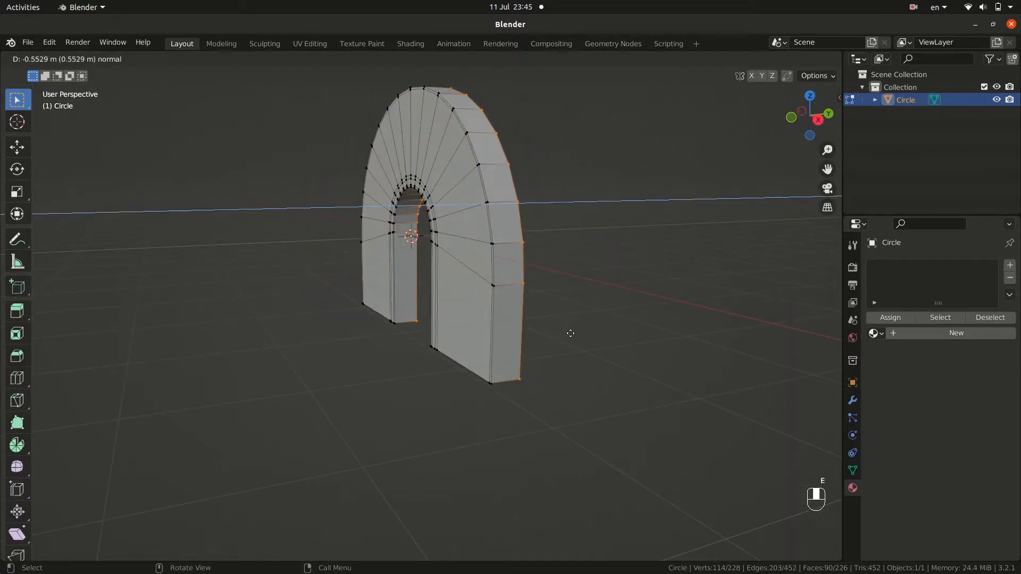
{"action": "left_click", "coordinate": [571, 334]}
{"action": "middle_click_drag", "start_coordinate": [574, 354], "coordinate": [538, 360]}
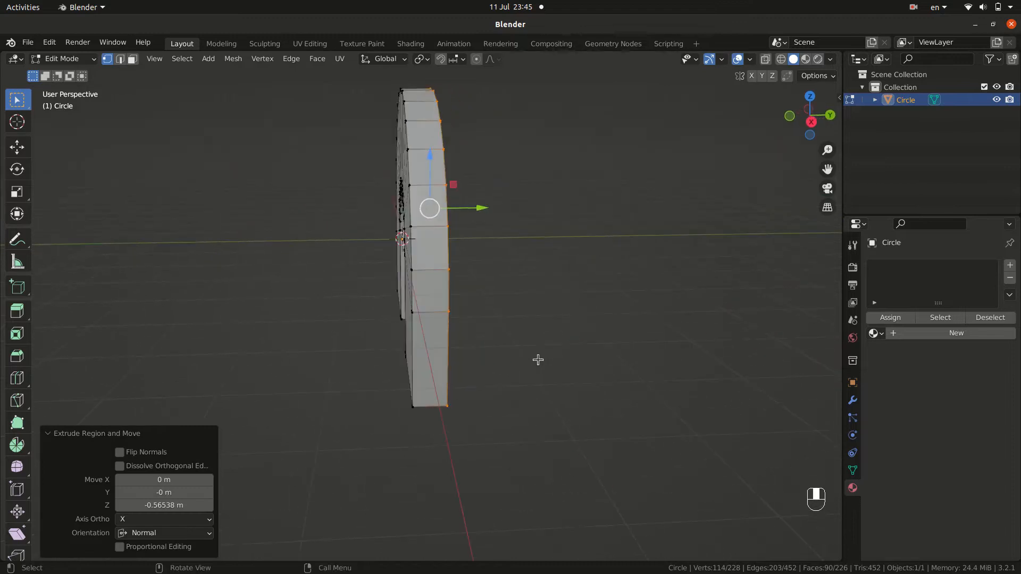
- Add a centred loop cut around the arch's thickness and bevel it into two loops near the front and back edges
{"action": "key", "text": "ctrl+r"}
{"action": "left_click", "coordinate": [438, 414]}
{"action": "right_click", "coordinate": [440, 419]}
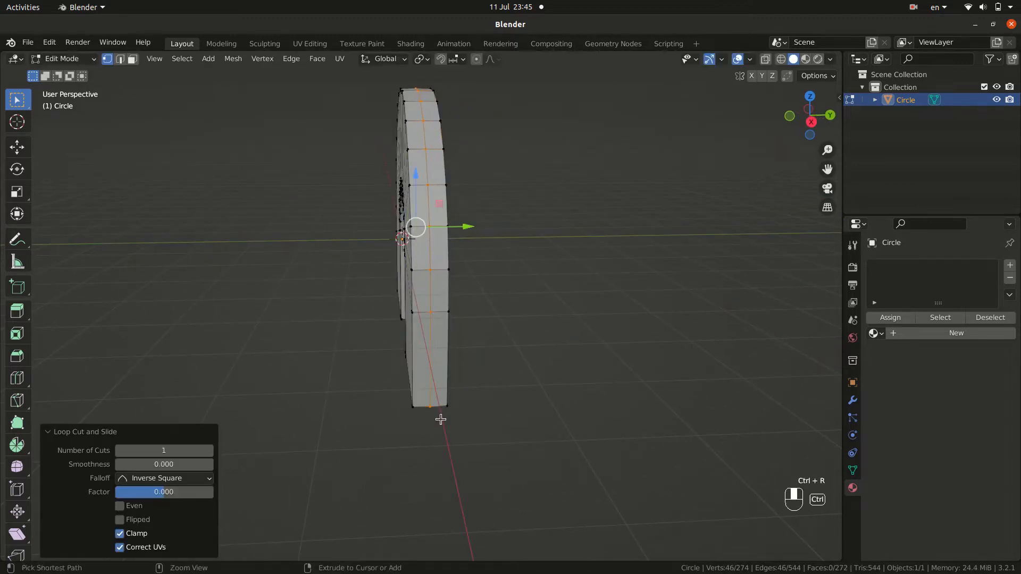
{"action": "key", "text": "ctrl+b"}
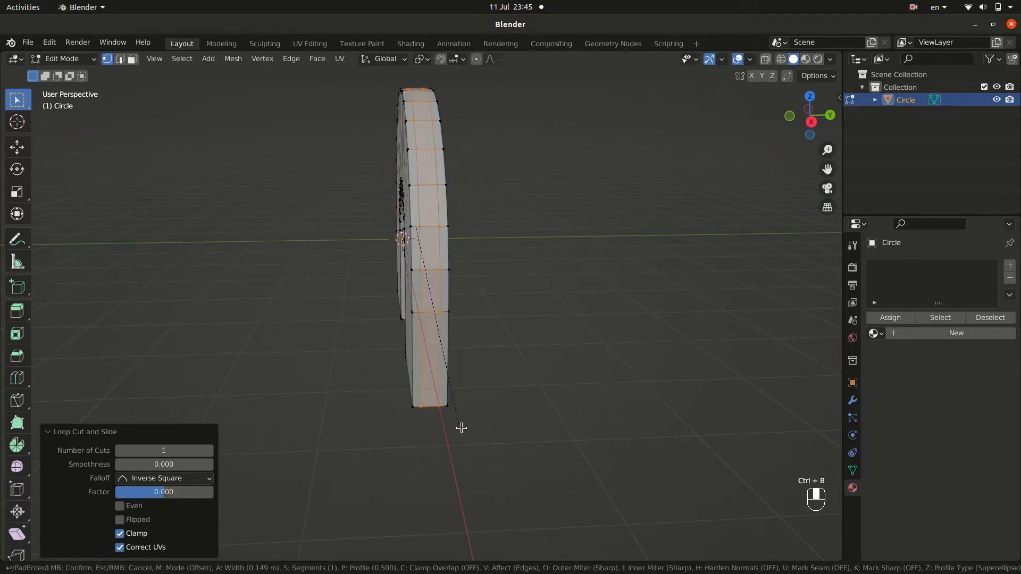
{"action": "left_click", "coordinate": [466, 430]}
{"action": "middle_click_drag", "start_coordinate": [466, 430], "coordinate": [559, 394]}
{"action": "left_click", "coordinate": [521, 385]}
{"action": "key", "text": "Tab"}
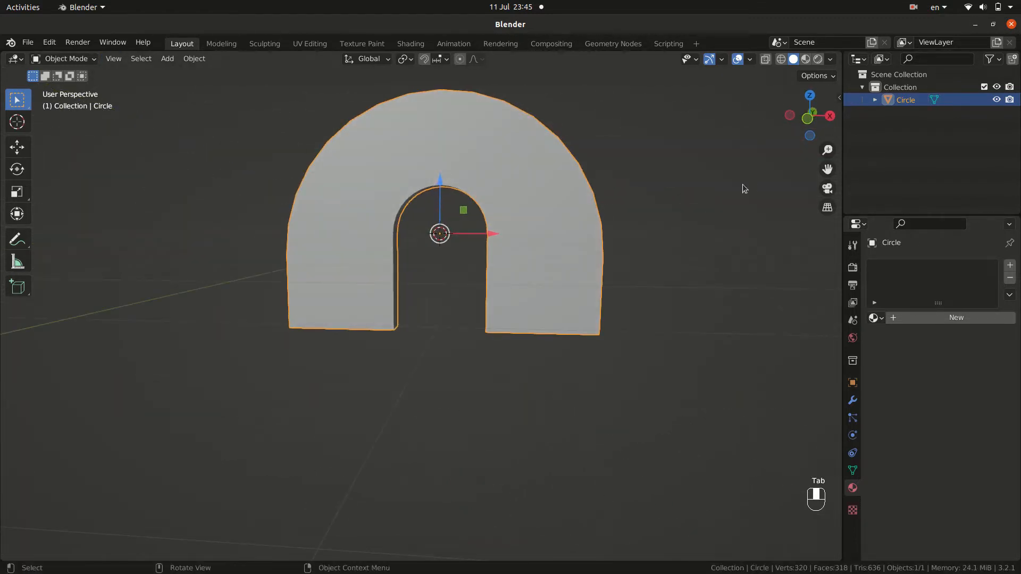
- Rename the arch object to Door and apply smooth shading to it
{"action": "double_click", "coordinate": [907, 100]}
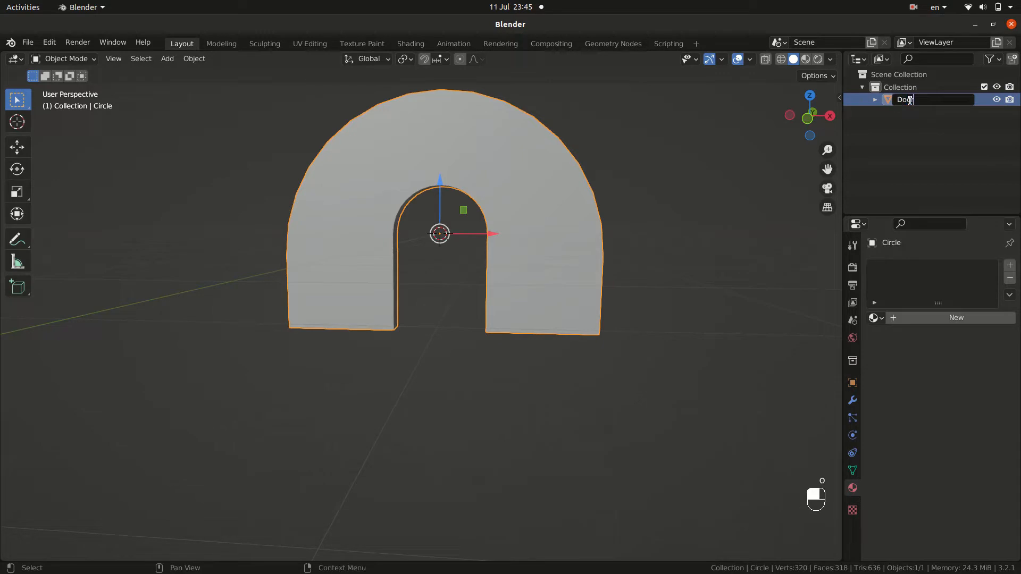
{"action": "type", "text": "Door"}
{"action": "key", "text": "Return"}
{"action": "right_click", "coordinate": [546, 254]}
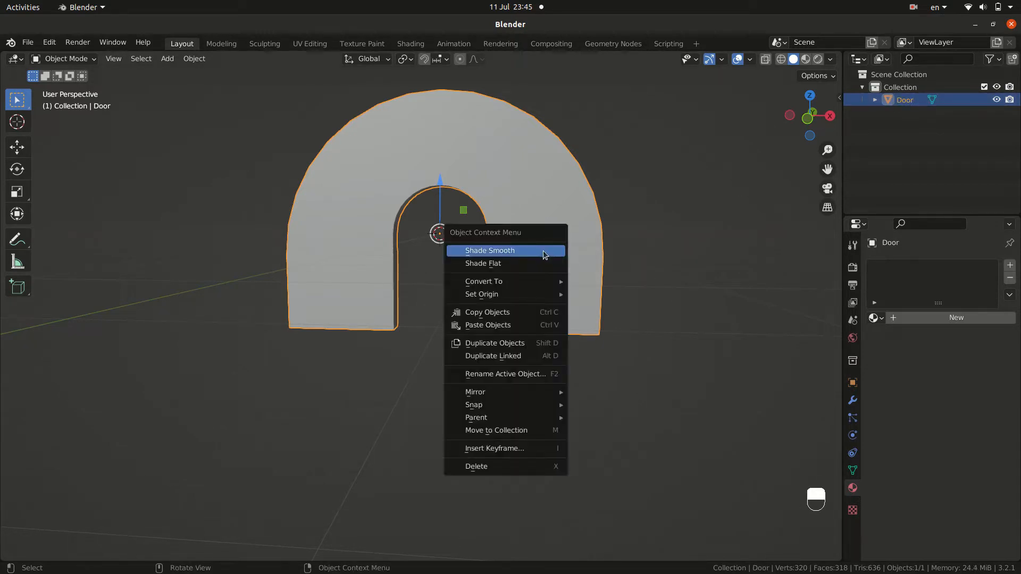
{"action": "left_click", "coordinate": [731, 283]}
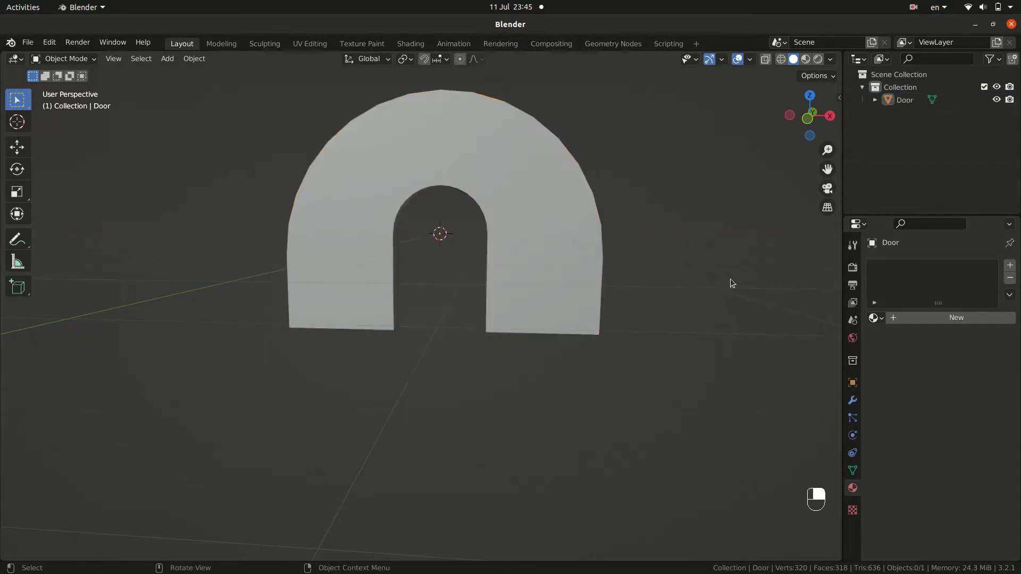
- Add a Subdivision Surface modifier to the Door object with viewport levels set to 2
{"action": "left_click", "coordinate": [852, 401]}
{"action": "left_click", "coordinate": [895, 264]}
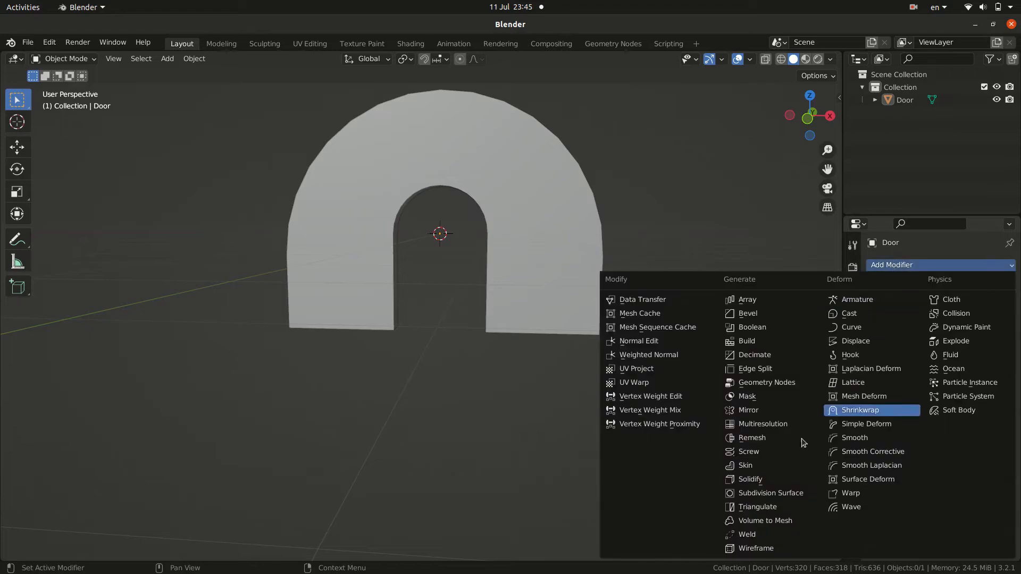
{"action": "left_click", "coordinate": [766, 485]}
{"action": "scroll", "coordinate": [989, 322], "scroll_direction": "up", "scroll_amount": 1, "text": "ctrl"}
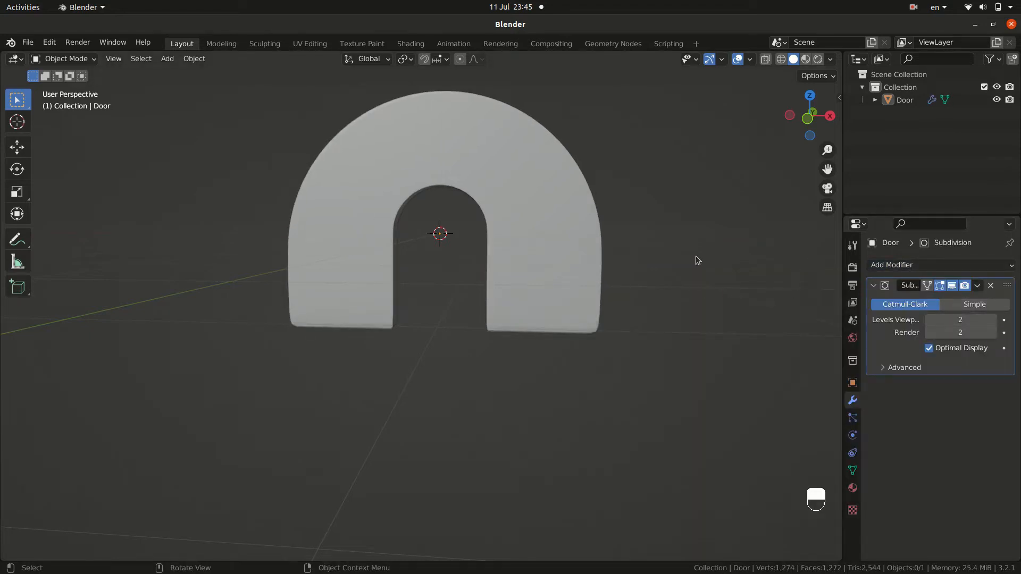
- Add a loop cut to each leg of the arch, slid almost to its bottom edge, to sharpen the base corners
{"action": "key", "text": "Tab"}
{"action": "key", "text": "ctrl+r"}
{"action": "left_click", "coordinate": [618, 313]}
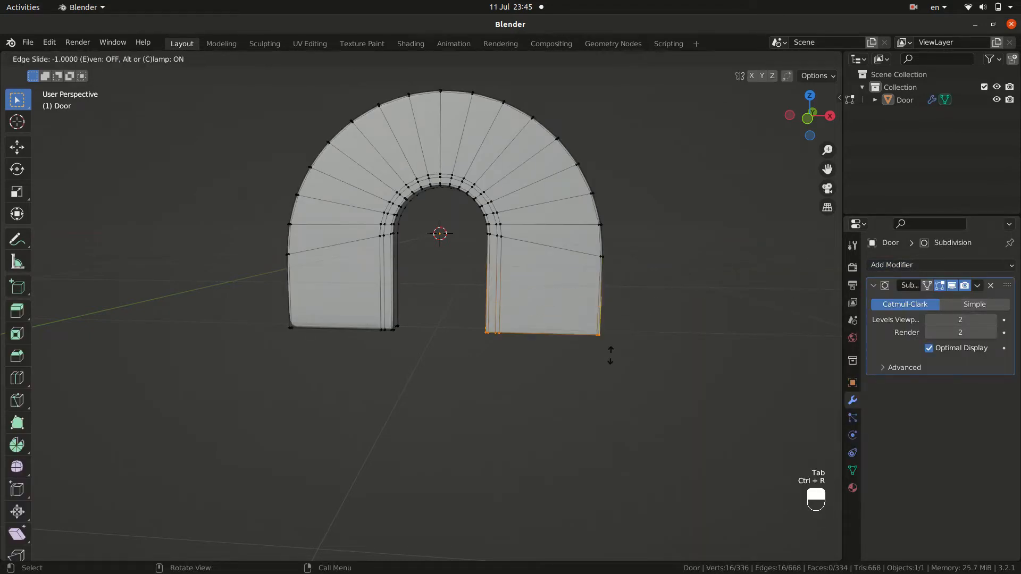
{"action": "left_click", "coordinate": [610, 350]}
{"action": "key", "text": "ctrl+r"}
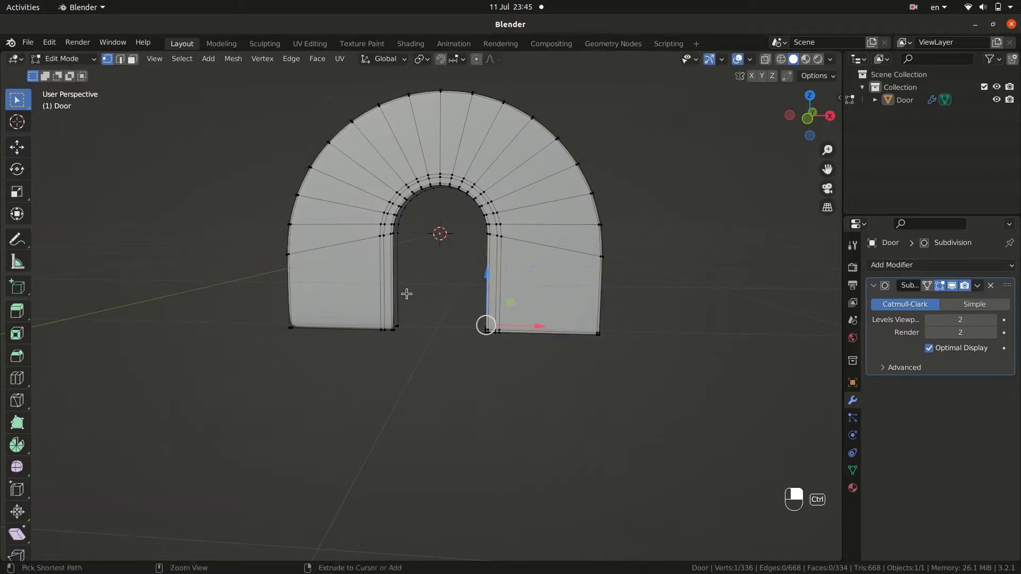
{"action": "left_click", "coordinate": [398, 307]}
{"action": "left_click", "coordinate": [400, 338]}
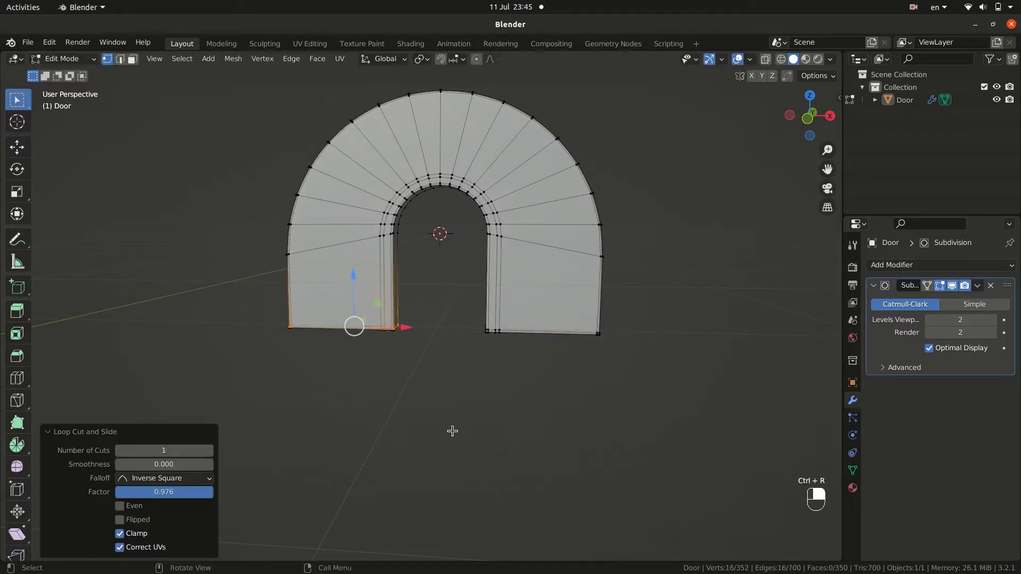
{"action": "key", "text": "Tab"}
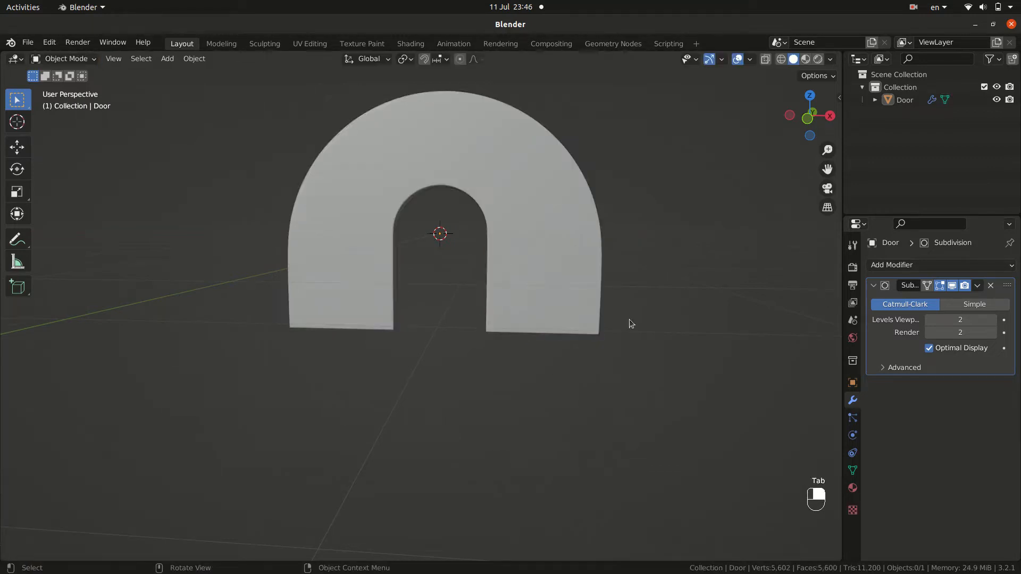
- Examine the subdivided arch's shape and mesh from the front and from several angles
{"action": "right_click", "coordinate": [578, 263]}
{"action": "left_click", "coordinate": [559, 257]}
{"action": "middle_click_drag", "start_coordinate": [559, 257], "coordinate": [645, 296]}
{"action": "key", "text": "KP_9"}
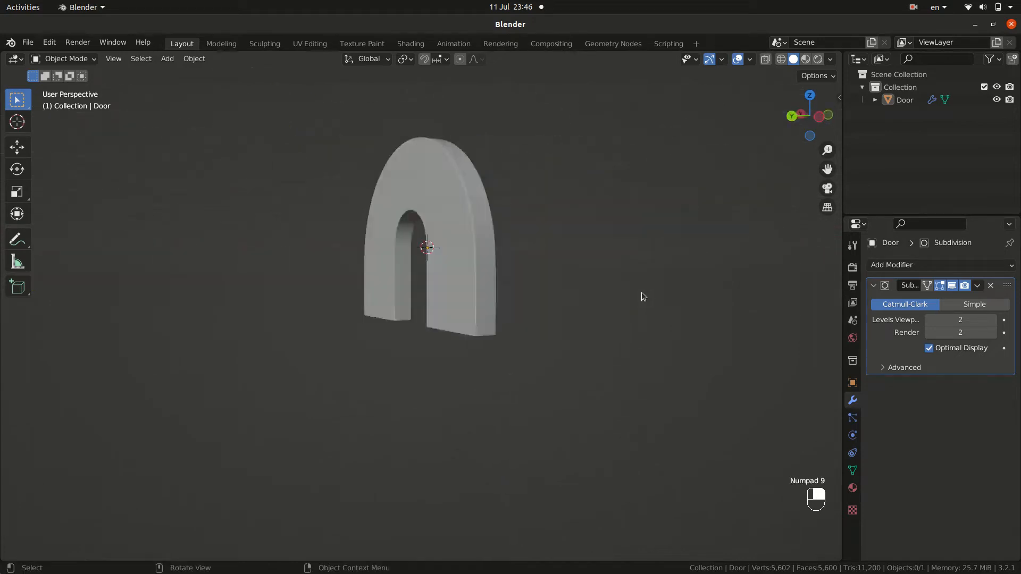
{"action": "key", "text": "KP_1"}
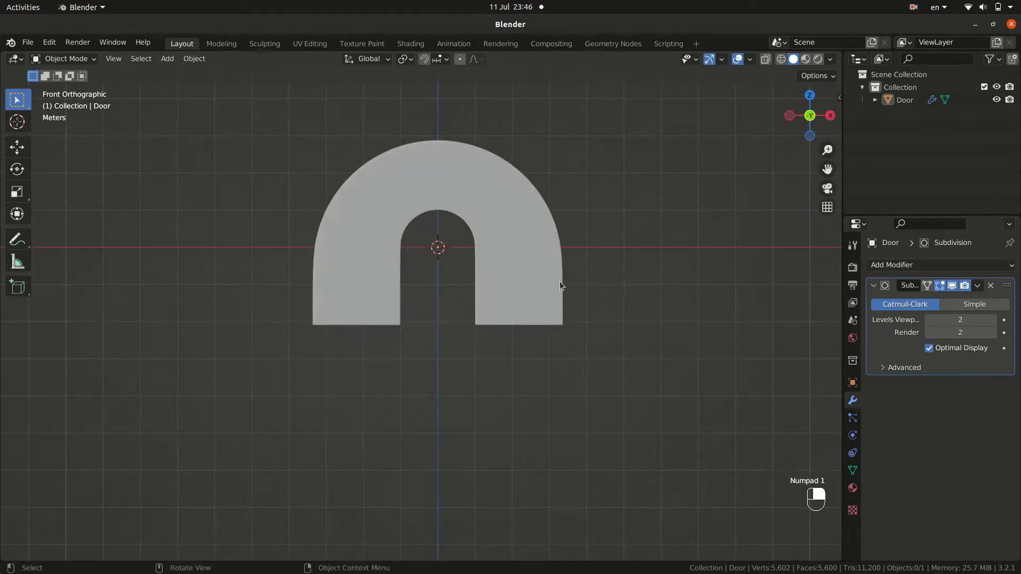
{"action": "left_click", "coordinate": [530, 267]}
{"action": "key", "text": "Tab"}
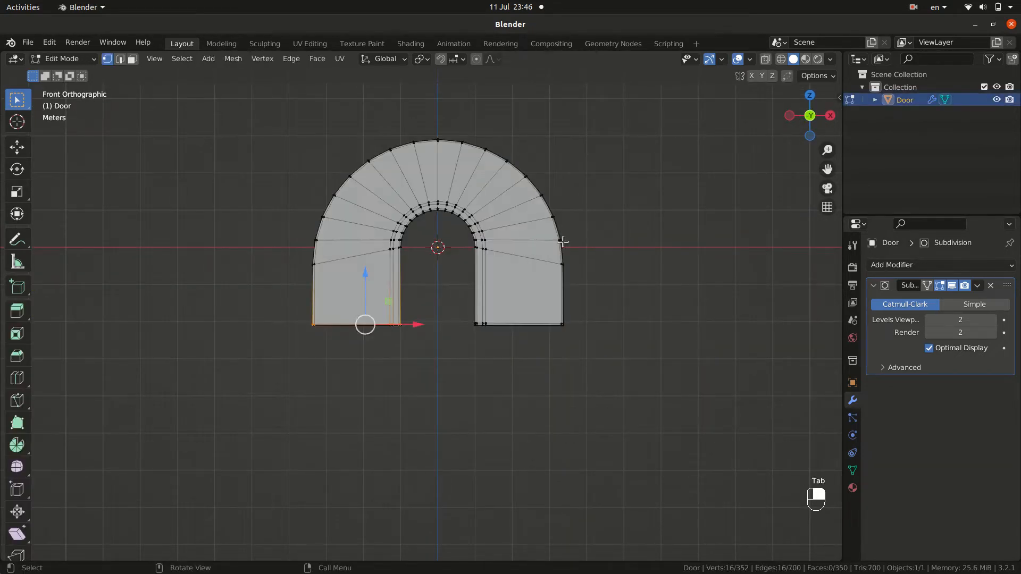
{"action": "key", "text": "Tab"}
{"action": "middle_click_drag", "start_coordinate": [599, 270], "coordinate": [751, 375]}
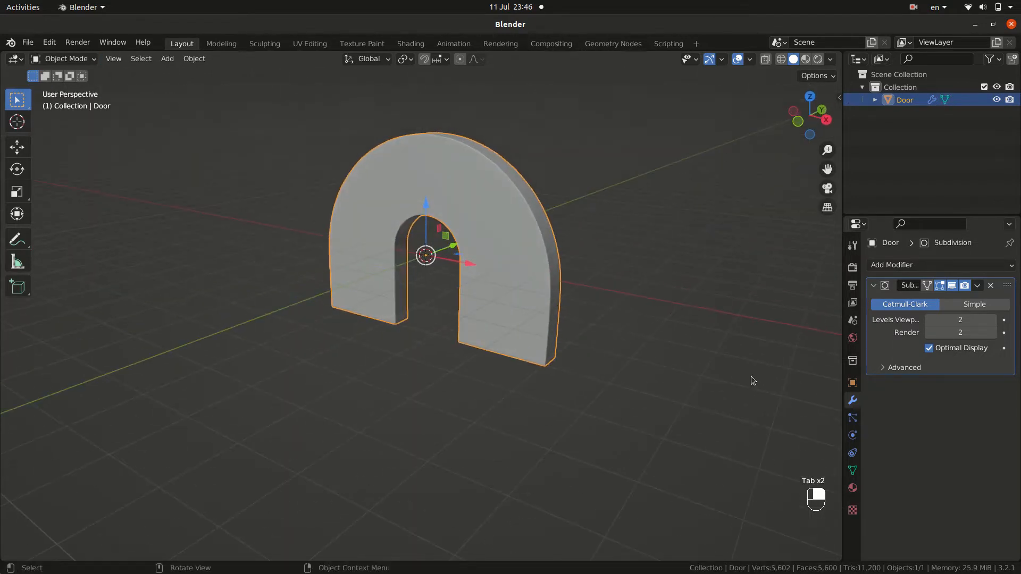
- Add an Array modifier to the Door with a count of 3 and relative offset factors X 0 and Z -3.9
{"action": "left_click", "coordinate": [917, 265]}
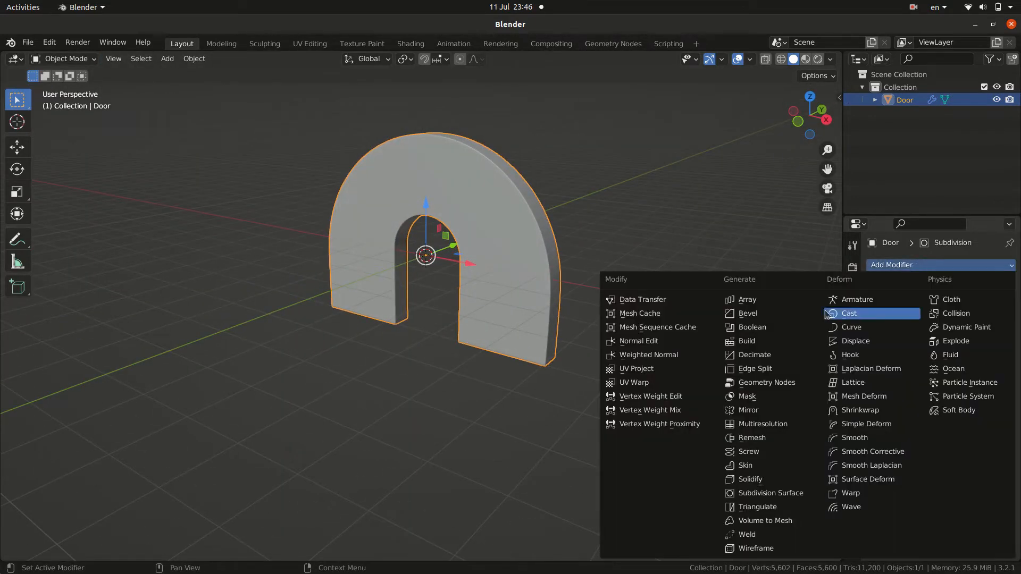
{"action": "left_click", "coordinate": [745, 301]}
{"action": "key", "text": "Return"}
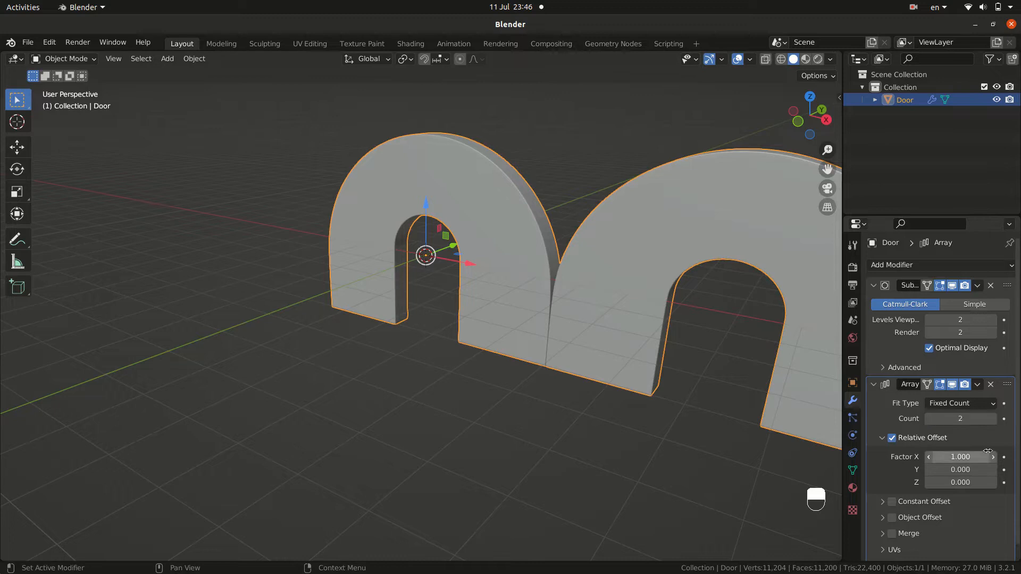
{"action": "key", "text": "Return"}
{"action": "left_click_drag", "start_coordinate": [972, 484], "coordinate": [928, 484]}
{"action": "left_click", "coordinate": [993, 419]}
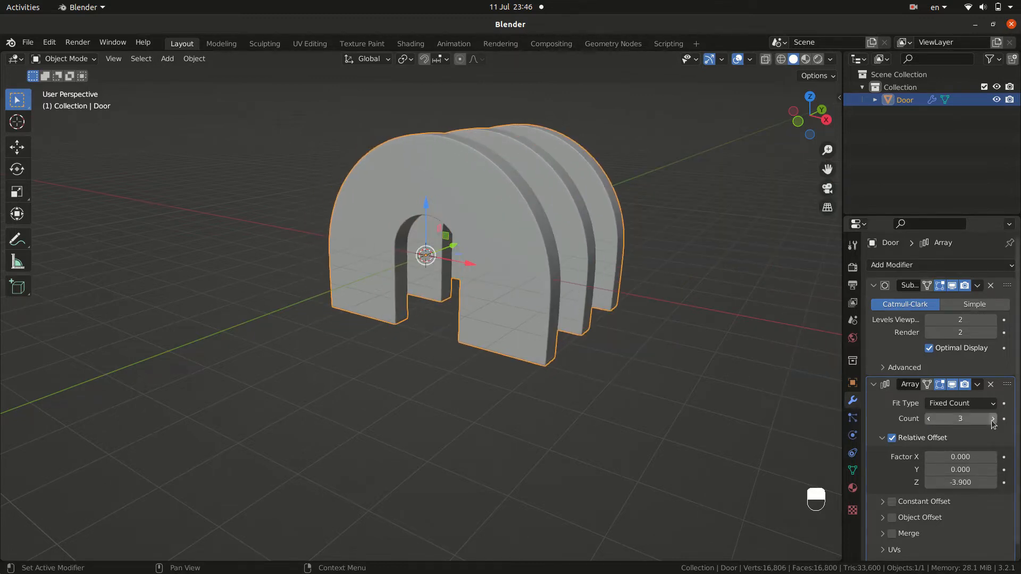
- Add a cube and, in front view, move it about 3.89 m down along Z below the arches
{"action": "middle_click_drag", "start_coordinate": [541, 368], "coordinate": [568, 348]}
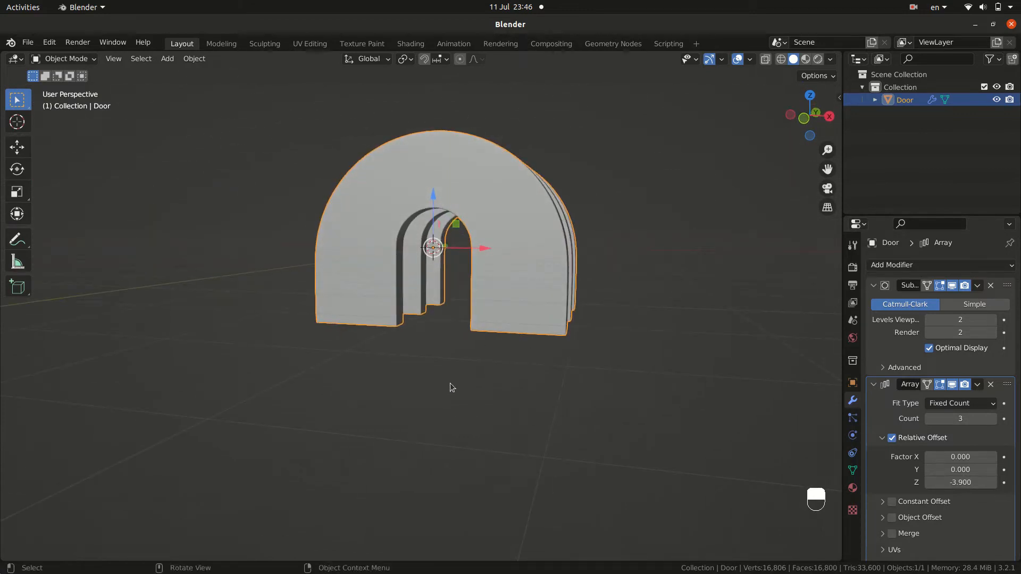
{"action": "key", "text": "KP_1"}
{"action": "key", "text": "shift+a"}
{"action": "mouse_move", "coordinate": [443, 319]}
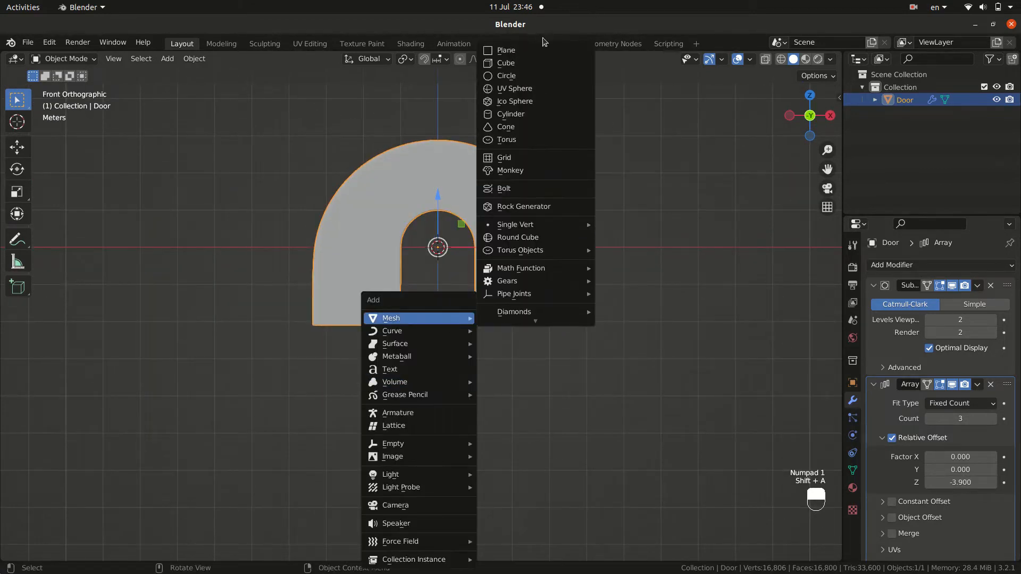
{"action": "left_click", "coordinate": [529, 63]}
{"action": "key", "text": "g"}
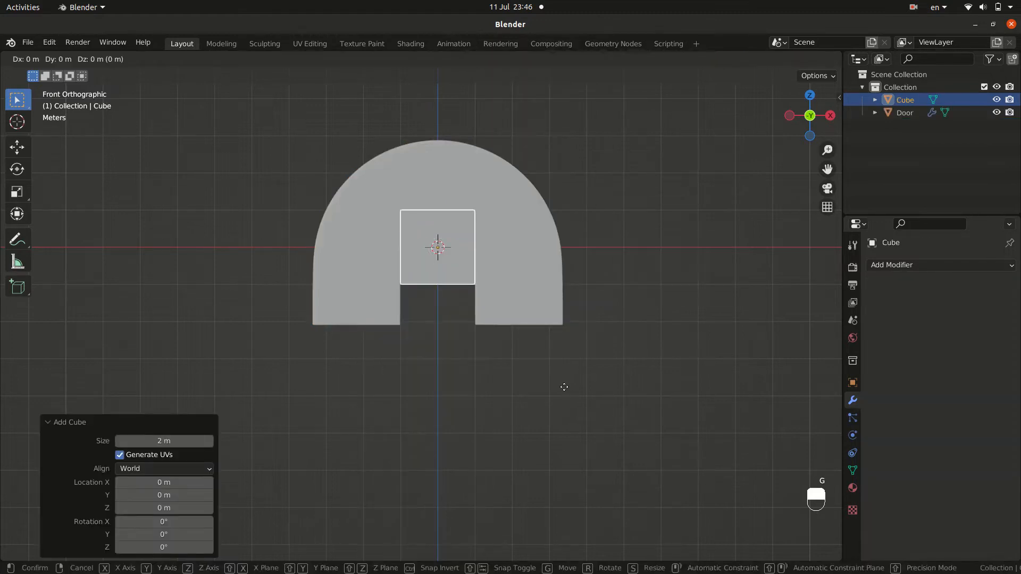
{"action": "key", "text": "z"}
{"action": "left_click", "coordinate": [564, 537]}
- Scale the cube up by about 4.22, and flatten it along Z by a factor of about 0.17
{"action": "key", "text": "s"}
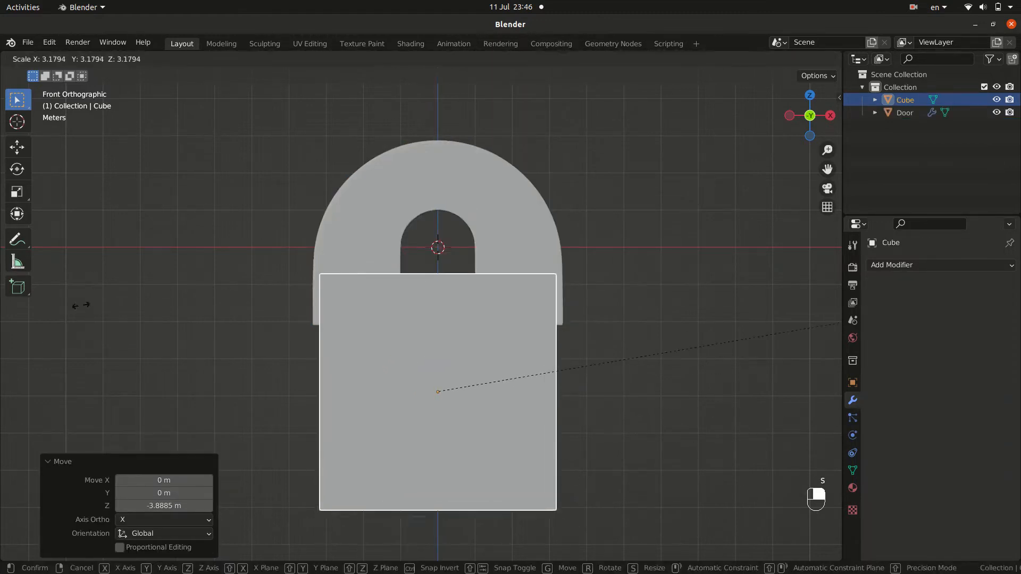
{"action": "left_click", "coordinate": [200, 180]}
{"action": "key", "text": "s"}
{"action": "key", "text": "z"}
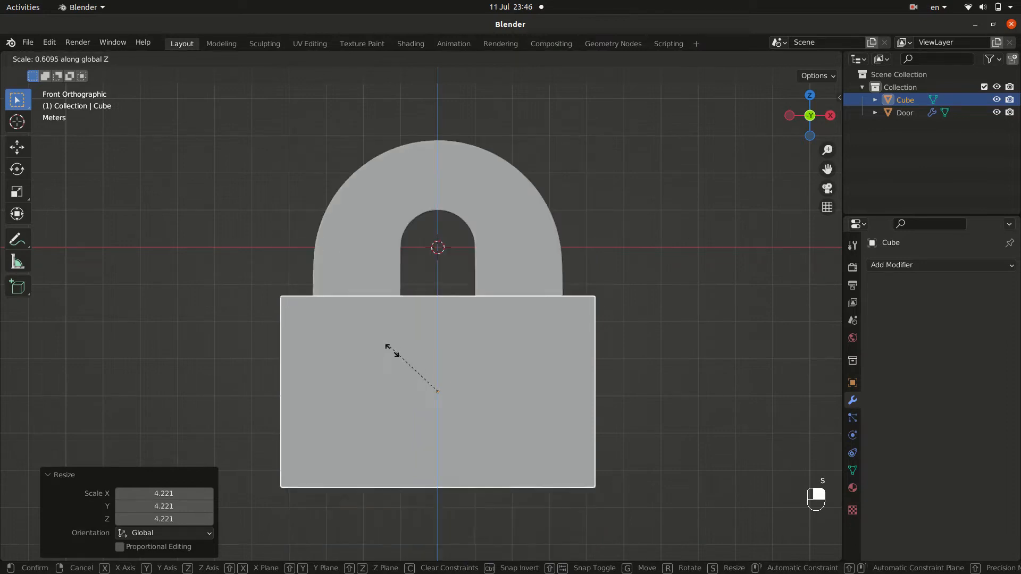
{"action": "left_click", "coordinate": [438, 392]}
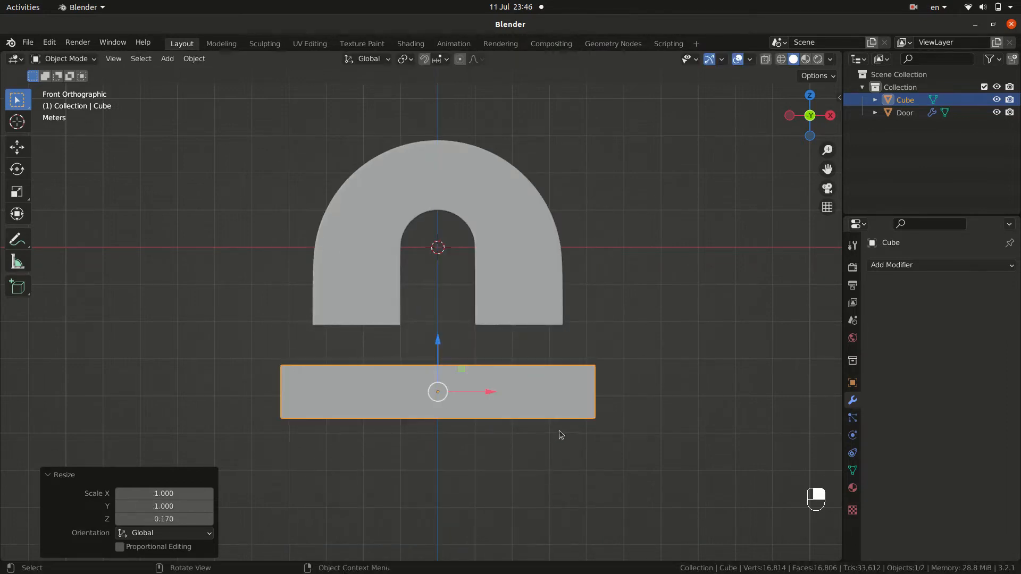
- Raise the flattened cube about 1.07 m along Z so its top meets the base of the arches
{"action": "key", "text": "g"}
{"action": "key", "text": "z"}
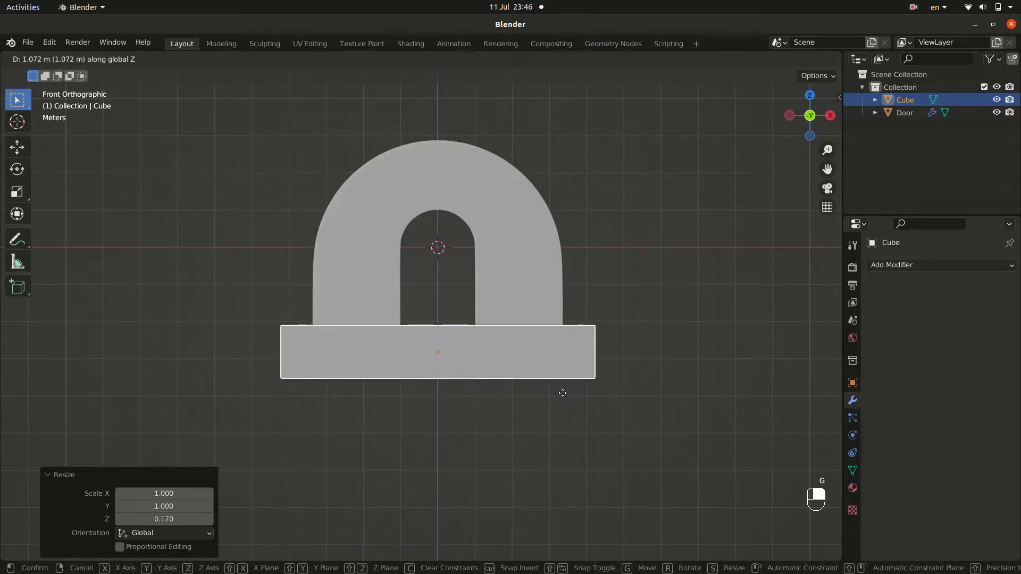
{"action": "left_click", "coordinate": [562, 392]}
- Stretch the floor slab along Y by about 3.32, and lengthen it further beyond the row of arches
{"action": "middle_click_drag", "start_coordinate": [562, 392], "coordinate": [467, 462]}
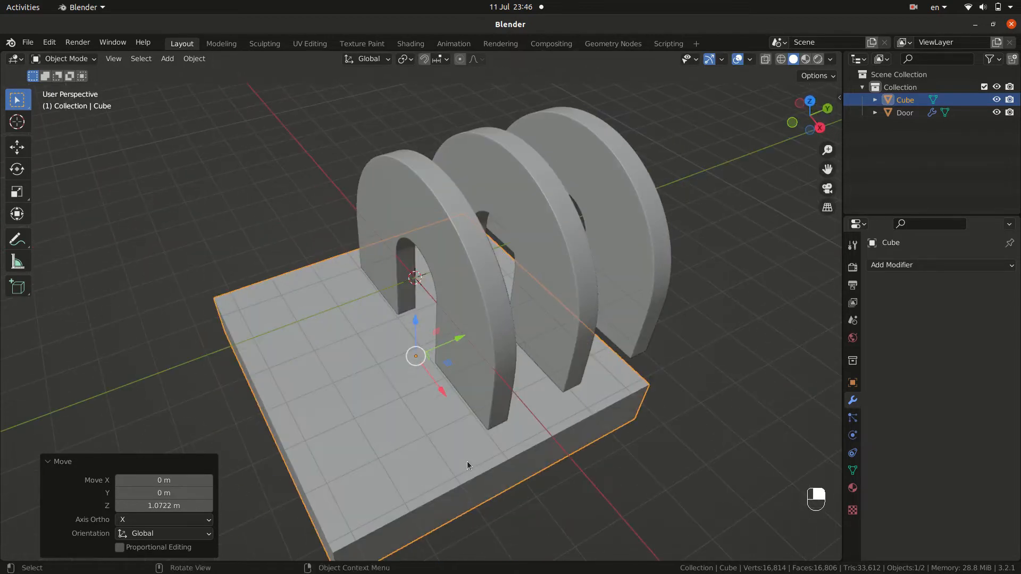
{"action": "key", "text": "s"}
{"action": "key", "text": "y"}
{"action": "left_click", "coordinate": [780, 80]}
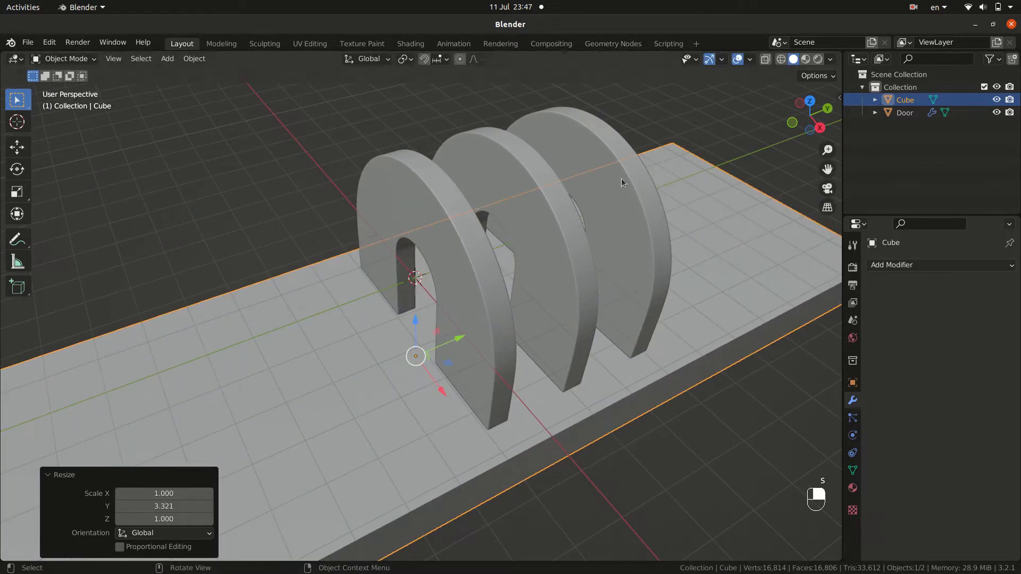
{"action": "scroll", "coordinate": [621, 184], "scroll_direction": "down", "scroll_amount": 1}
{"action": "key", "text": "s"}
{"action": "key", "text": "y"}
{"action": "left_click", "coordinate": [662, 413]}
{"action": "key", "text": "Tab"}
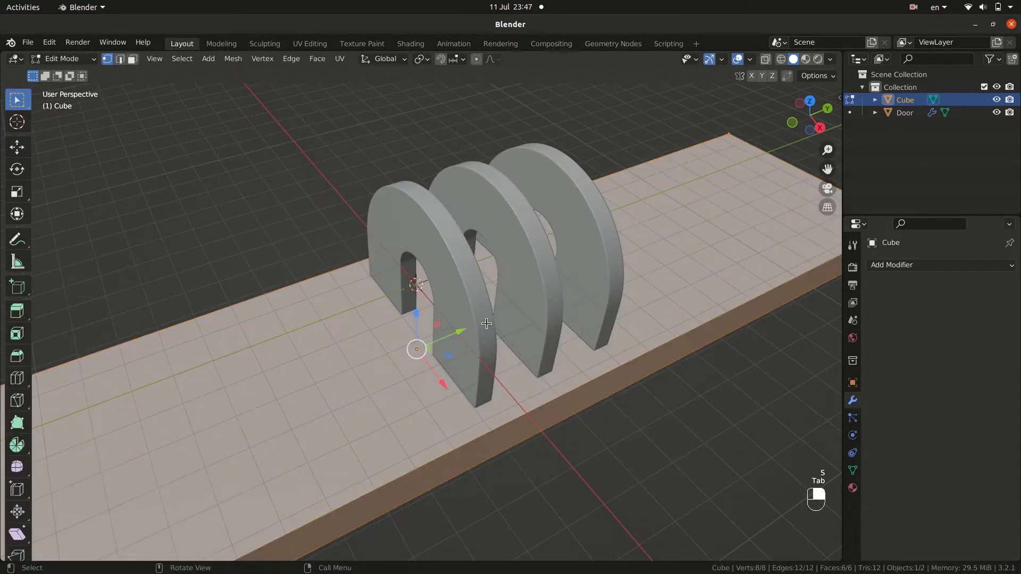
{"action": "key", "text": "Tab"}
- Enable Auto Smooth at 30° in the normals settings of the Door mesh
{"action": "left_click", "coordinate": [486, 324]}
{"action": "key", "text": "Tab"}
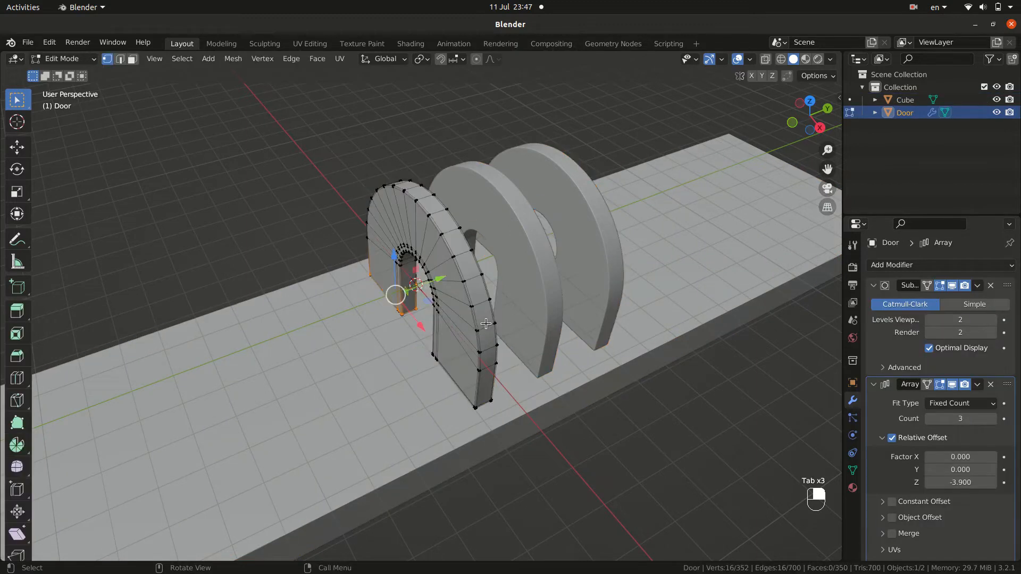
{"action": "scroll", "coordinate": [486, 324], "scroll_direction": "up", "scroll_amount": 1}
{"action": "middle_click_drag", "start_coordinate": [550, 377], "coordinate": [588, 268]}
{"action": "scroll", "coordinate": [497, 338], "scroll_direction": "up", "scroll_amount": 2}
{"action": "left_click", "coordinate": [852, 473]}
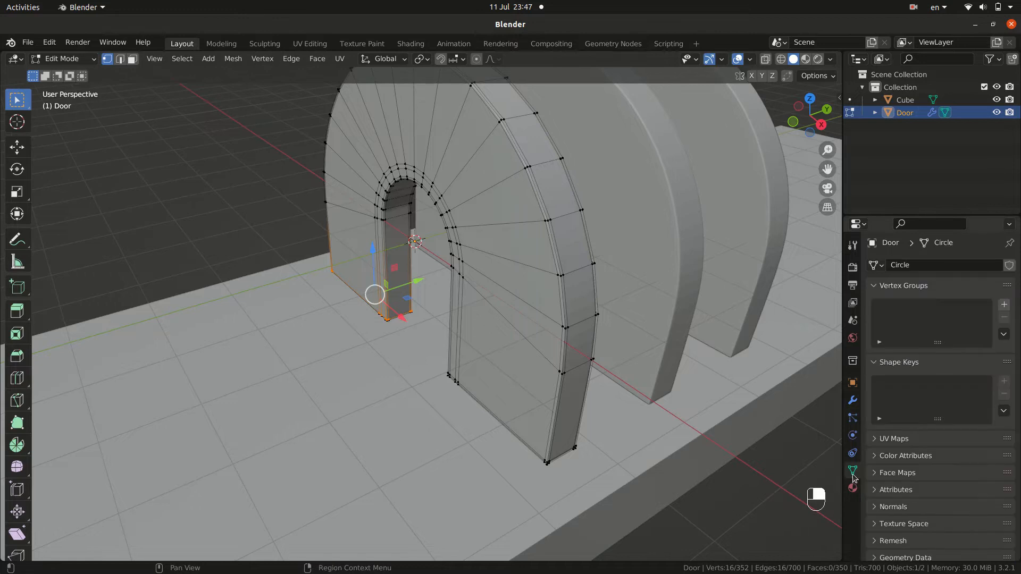
{"action": "scroll", "coordinate": [901, 491], "scroll_direction": "down", "scroll_amount": 1}
{"action": "left_click", "coordinate": [874, 488]}
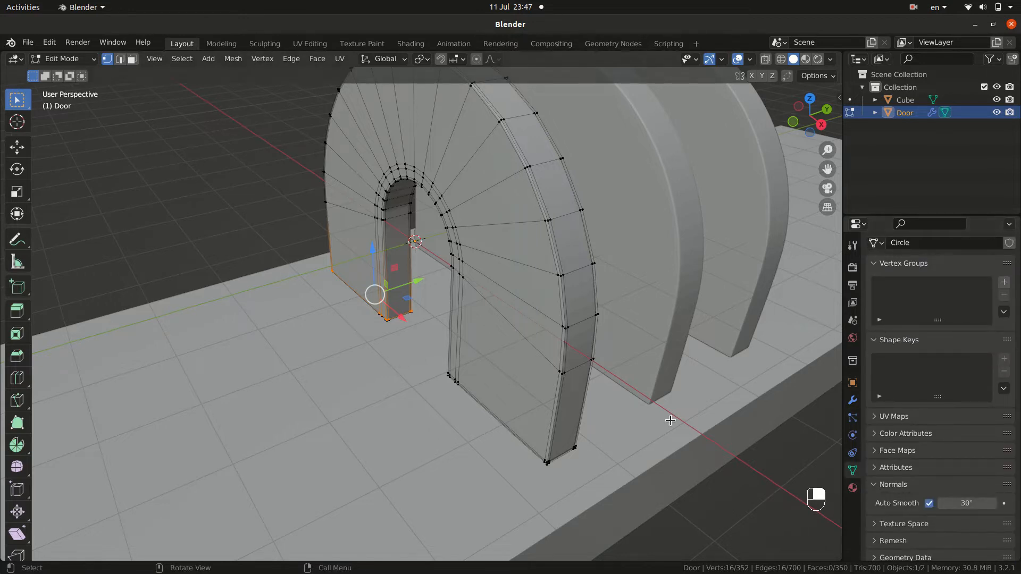
- Apply smooth shading to the whole Door object in Object Mode
{"action": "key", "text": "Tab"}
{"action": "key", "text": "Tab"}
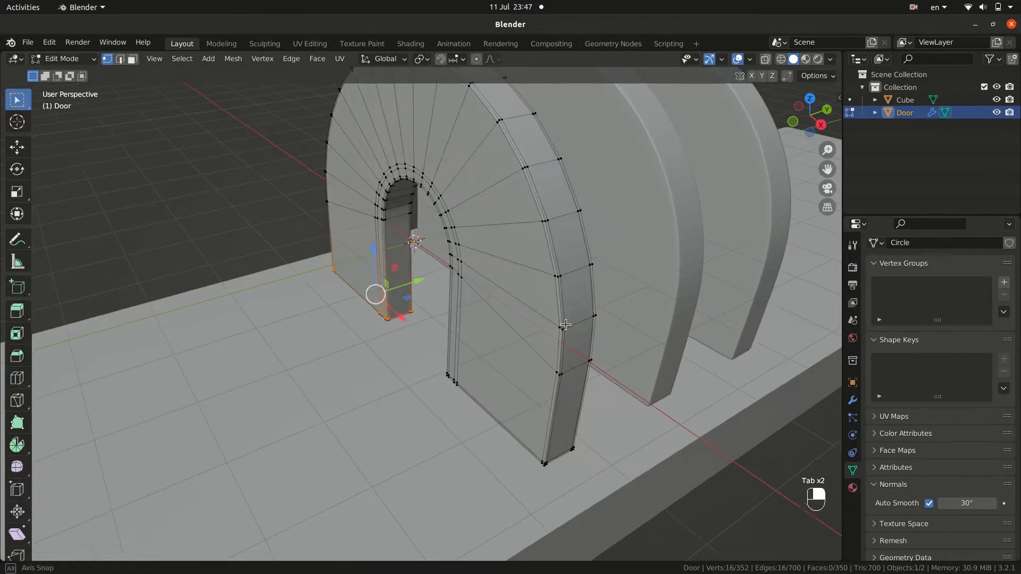
{"action": "key", "text": "Tab"}
{"action": "right_click", "coordinate": [562, 292]}
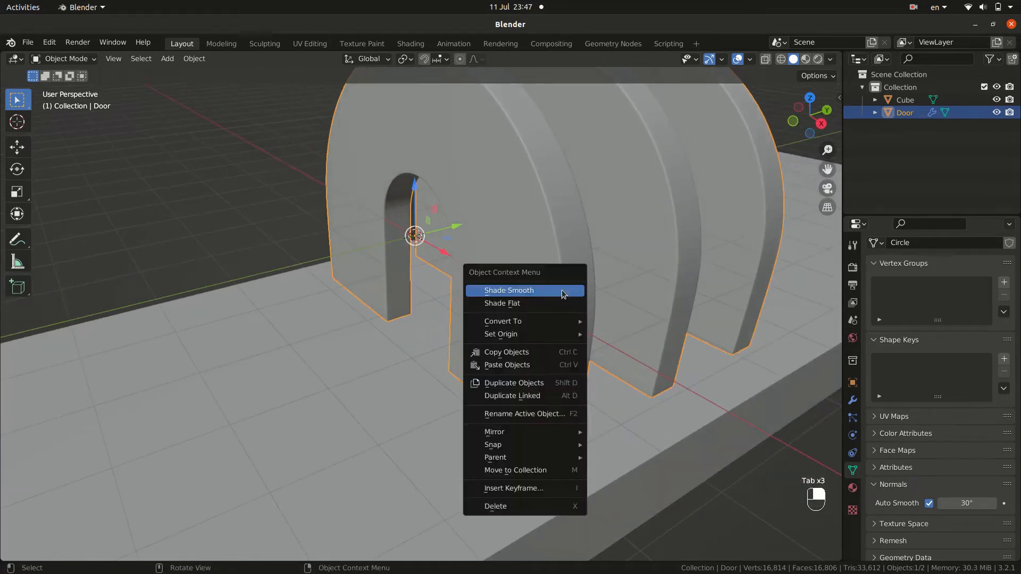
{"action": "middle_click_drag", "start_coordinate": [683, 247], "coordinate": [758, 226]}
- Add a camera and align it to the current front view of the arched doorways
{"action": "left_click", "coordinate": [597, 382]}
{"action": "scroll", "coordinate": [598, 382], "scroll_direction": "up", "scroll_amount": 2}
{"action": "middle_click_drag", "start_coordinate": [597, 381], "coordinate": [606, 374]}
{"action": "key", "text": "shift+a"}
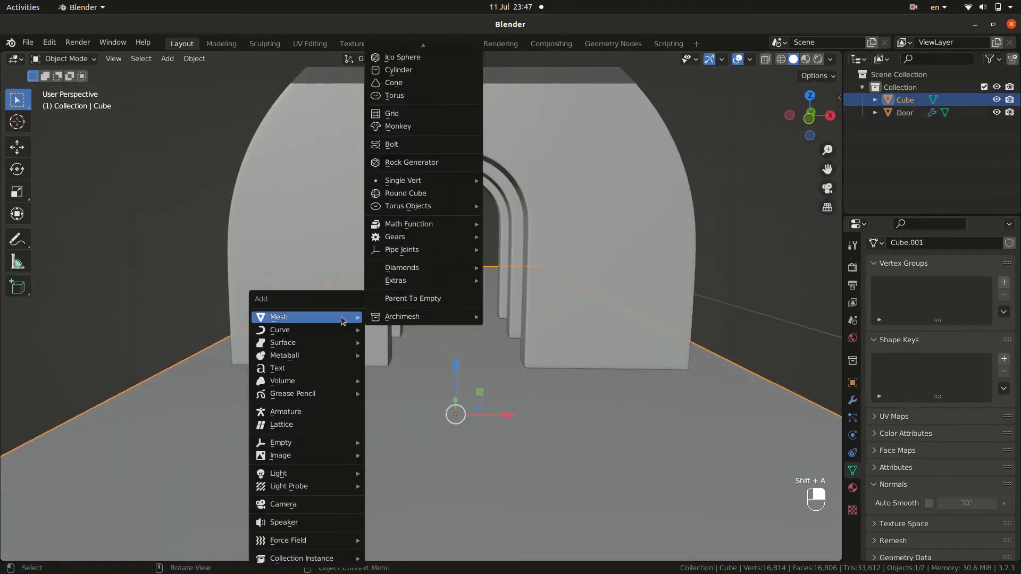
{"action": "left_click", "coordinate": [327, 506]}
{"action": "left_click", "coordinate": [114, 59]}
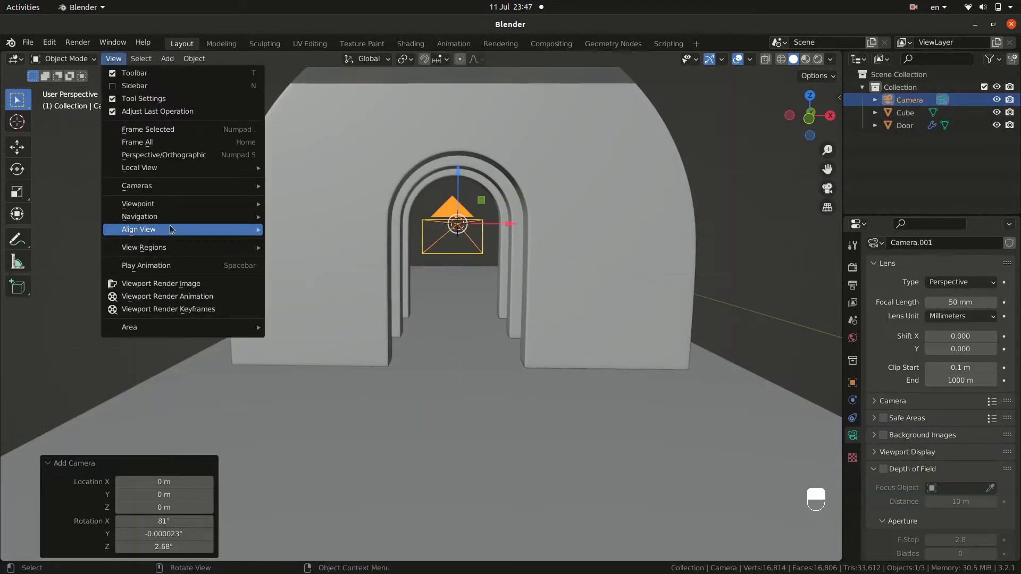
{"action": "mouse_move", "coordinate": [176, 229]}
{"action": "left_click", "coordinate": [319, 229]}
- Set the render output's horizontal resolution to 1080 px for a square frame
{"action": "left_click", "coordinate": [852, 287]}
{"action": "left_click", "coordinate": [965, 259]}
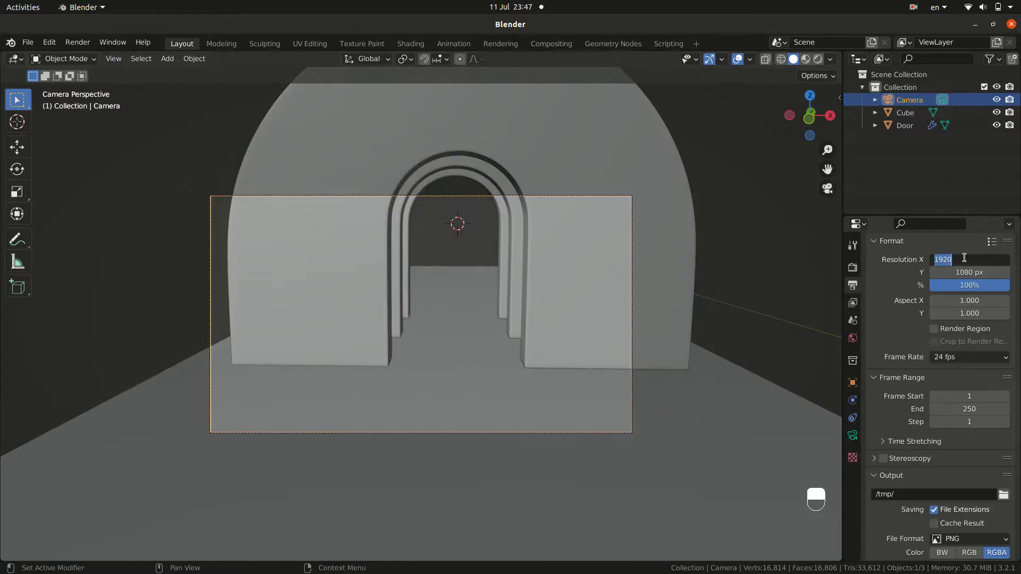
{"action": "type", "text": "1080"}
{"action": "key", "text": "Return"}
- Set the camera's Y and Z rotation to 0°
{"action": "key", "text": "n"}
{"action": "left_click", "coordinate": [834, 100]}
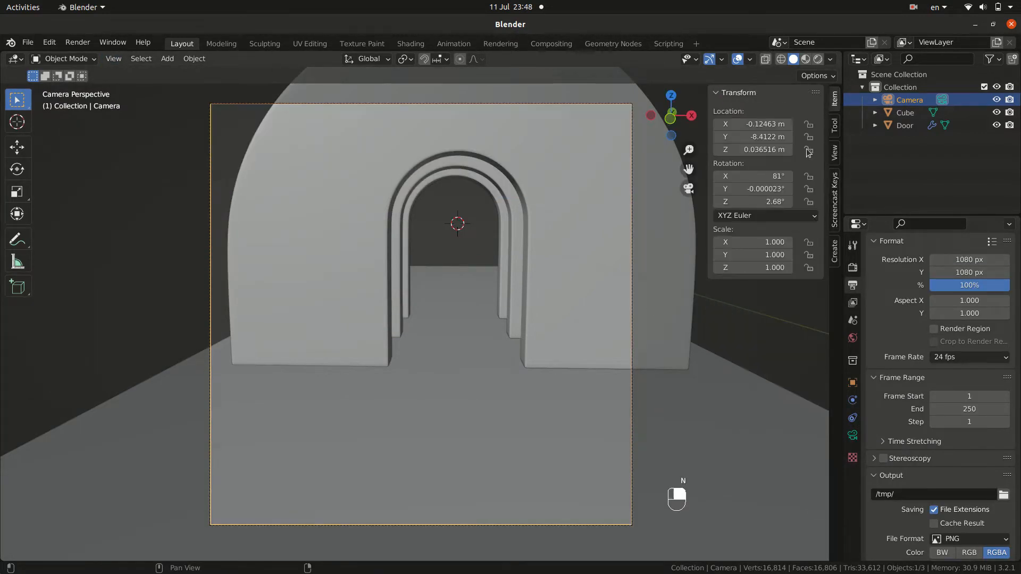
{"action": "type", "text": "0"}
{"action": "key", "text": "Return"}
{"action": "double_click", "coordinate": [770, 187]}
{"action": "type", "text": "0"}
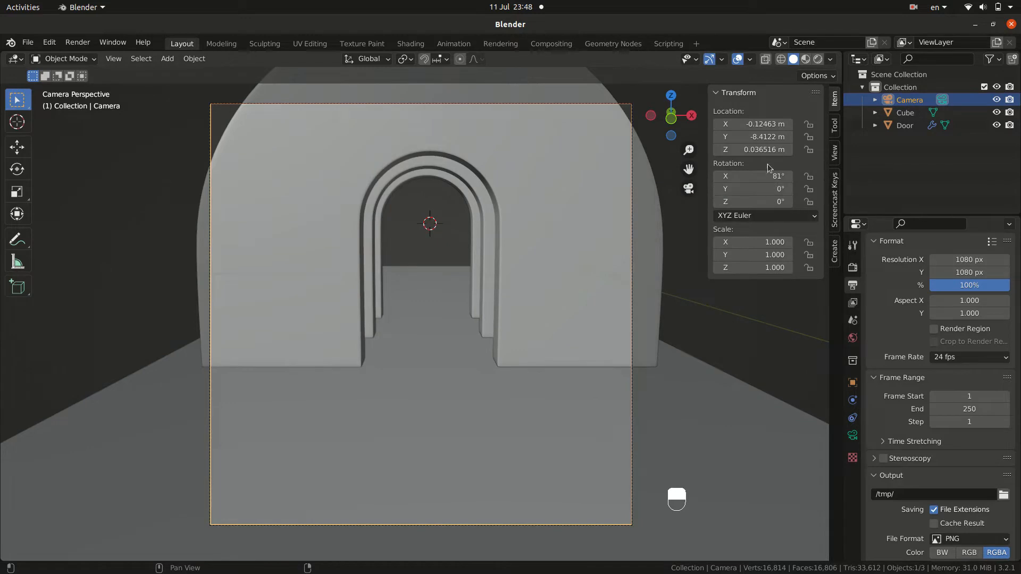
- Set the camera's X location to 0 m, pull it back to about Y -12.8 m, and adjust its height and X tilt
{"action": "left_click_drag", "start_coordinate": [765, 150], "coordinate": [768, 176]}
{"action": "double_click", "coordinate": [745, 124]}
{"action": "type", "text": "0"}
{"action": "key", "text": "Return"}
{"action": "left_click_drag", "start_coordinate": [751, 150], "coordinate": [713, 133]}
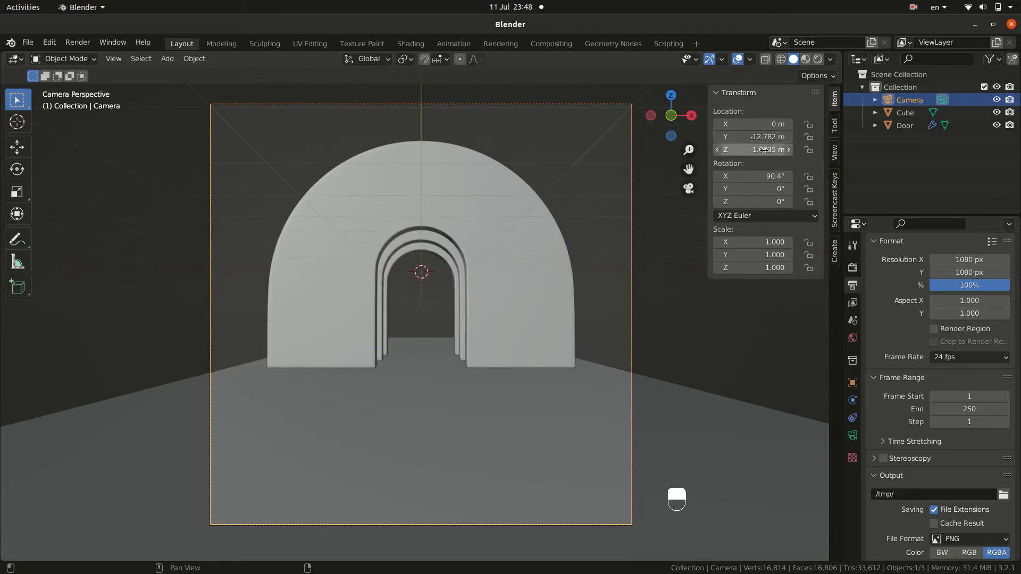
{"action": "mouse_move", "coordinate": [763, 176]}
{"action": "left_mouse_down"}
{"action": "mouse_move", "coordinate": [744, 176]}
{"action": "mouse_move", "coordinate": [816, 150]}
{"action": "mouse_move", "coordinate": [777, 150]}
{"action": "mouse_move", "coordinate": [773, 176]}
{"action": "left_mouse_up"}
- Widen the floor slab along X to about 25.2 m
{"action": "left_click", "coordinate": [718, 457]}
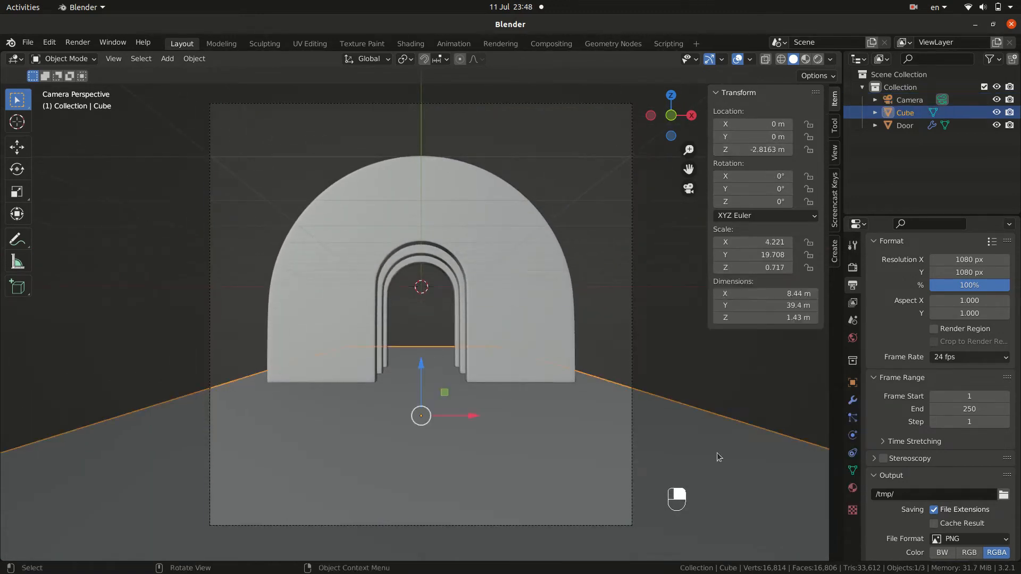
{"action": "key", "text": "s"}
{"action": "key", "text": "x"}
{"action": "left_click", "coordinate": [470, 292]}
{"action": "key", "text": "Tab"}
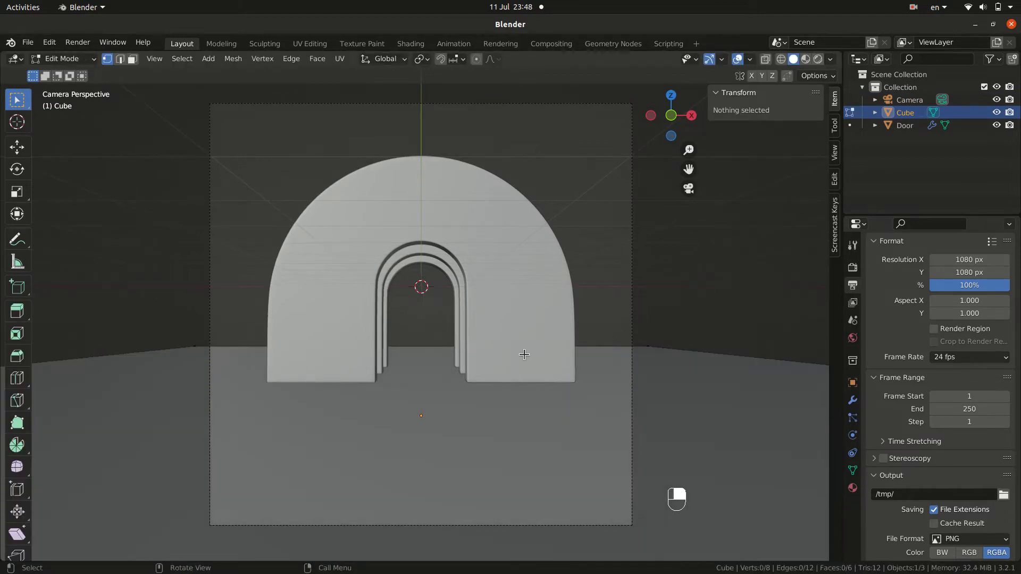
{"action": "key", "text": "Tab"}
- Add a cube at the origin and scale it uniformly by about 2
{"action": "scroll", "coordinate": [523, 355], "scroll_direction": "down", "scroll_amount": 3}
{"action": "key", "text": "shift+a"}
{"action": "mouse_move", "coordinate": [532, 66]}
{"action": "left_click", "coordinate": [613, 86]}
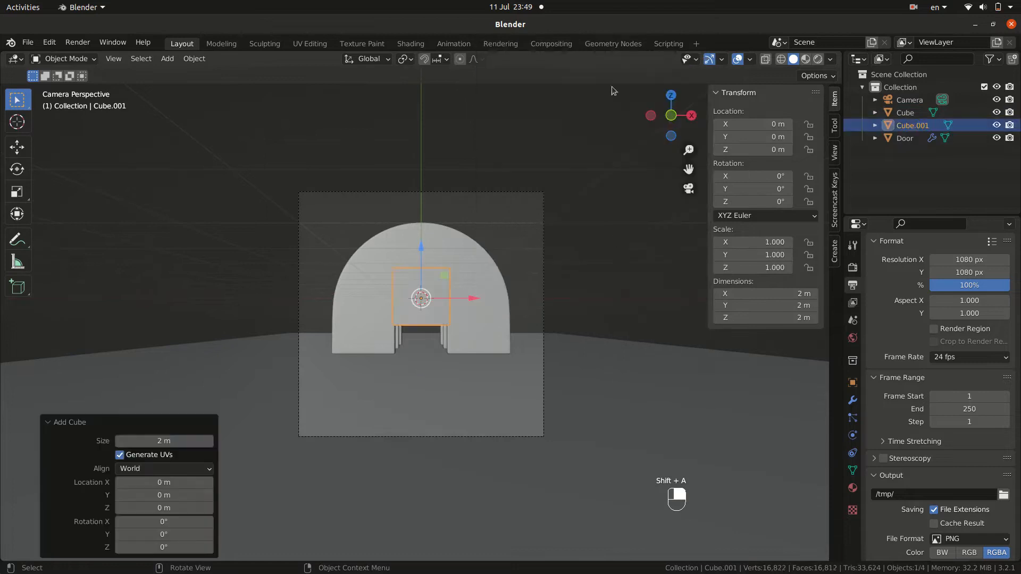
{"action": "key", "text": "s"}
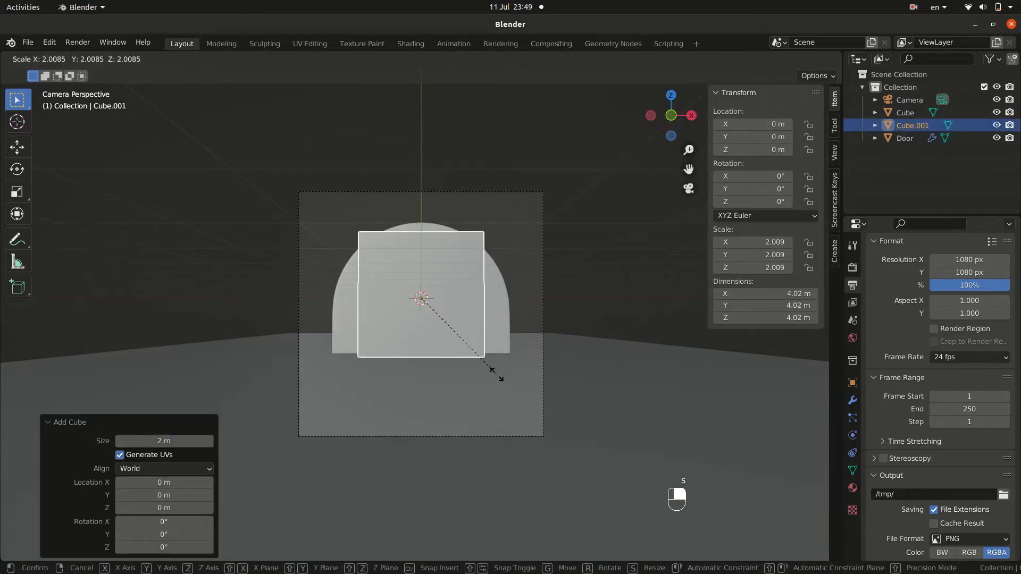
{"action": "left_click", "coordinate": [497, 378]}
- Flatten the new cube along Y into a thin wall panel about 0.44 m thick
{"action": "key", "text": "s"}
{"action": "key", "text": "y"}
{"action": "left_click", "coordinate": [480, 349]}
{"action": "middle_click_drag", "start_coordinate": [480, 349], "coordinate": [380, 306]}
{"action": "scroll", "coordinate": [379, 306], "scroll_direction": "down", "scroll_amount": 4}
{"action": "key", "text": "s"}
{"action": "key", "text": "y"}
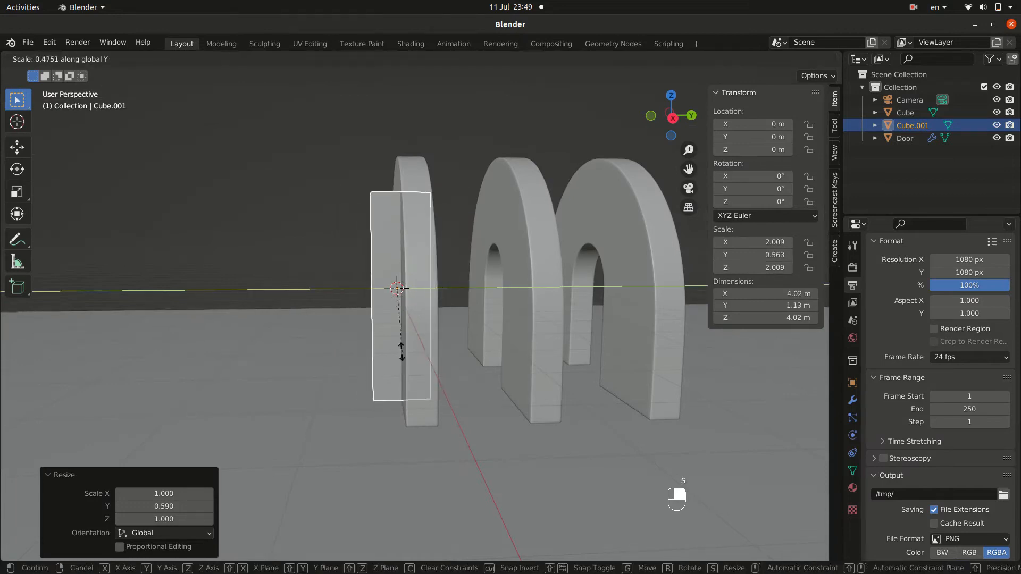
- Lower the wall panel about 0.13 m onto the floor and shift it about 3.52 m along X beside the doorway
{"action": "key", "text": "KP_1"}
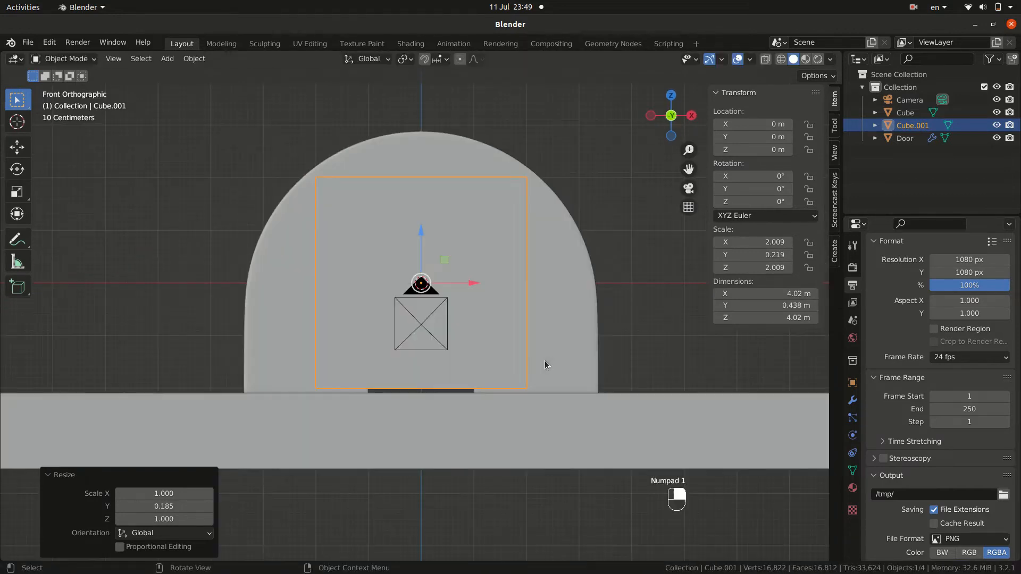
{"action": "key", "text": "g"}
{"action": "left_click", "coordinate": [530, 360]}
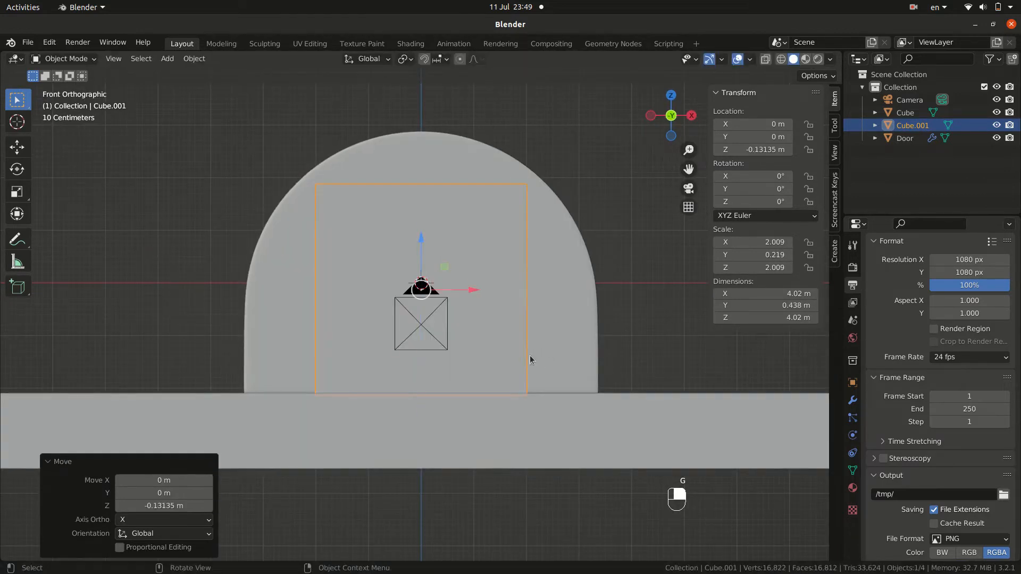
{"action": "key", "text": "g"}
{"action": "left_click", "coordinate": [689, 354]}
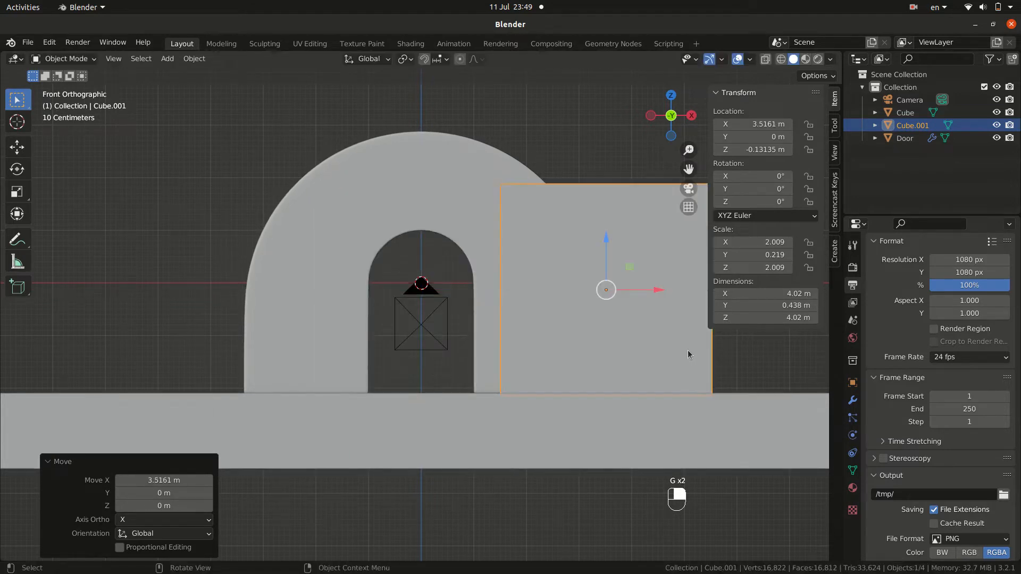
- Move the wall panel along Y to about 1.25 m, just behind the front arch
{"action": "scroll", "coordinate": [688, 355], "scroll_direction": "down", "scroll_amount": 1}
{"action": "key", "text": "g"}
{"action": "key", "text": "y"}
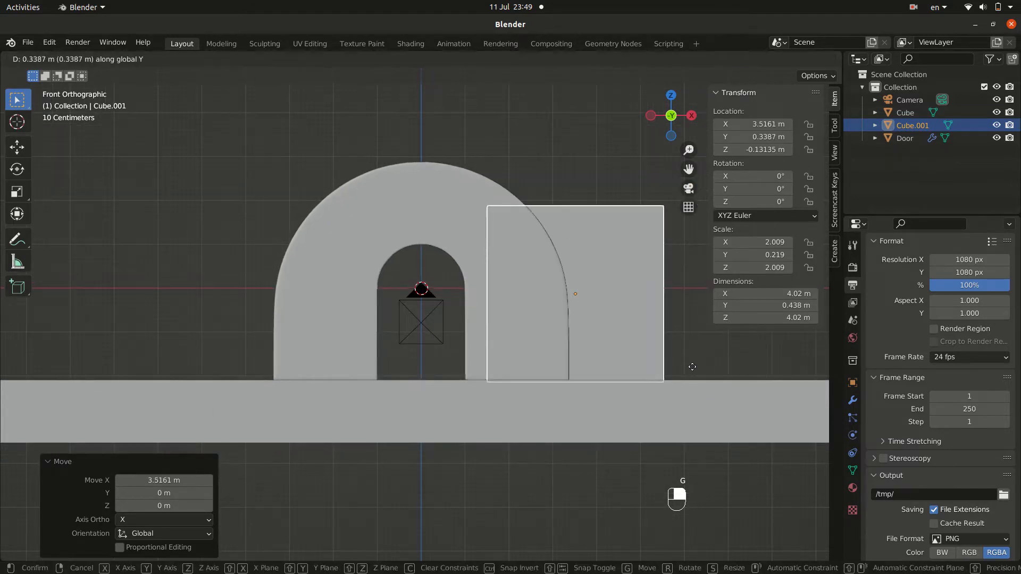
{"action": "left_click", "coordinate": [714, 398]}
{"action": "middle_click_drag", "start_coordinate": [714, 398], "coordinate": [615, 444]}
{"action": "key", "text": "g"}
{"action": "left_click", "coordinate": [506, 417]}
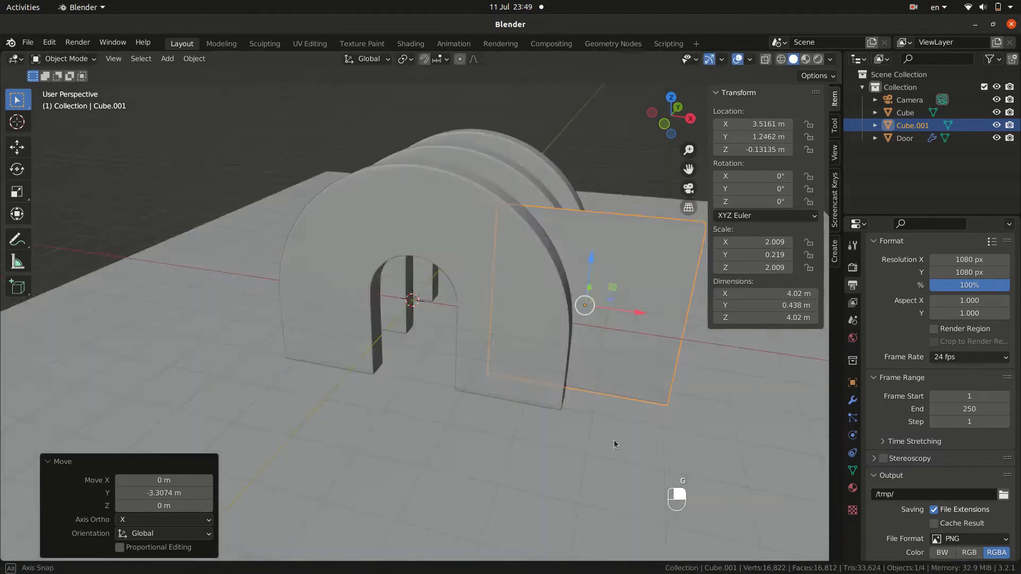
- Scale the wall panel along Z by about 0.63 and lower it about 0.77 m to rest on the floor
{"action": "key", "text": "KP_0"}
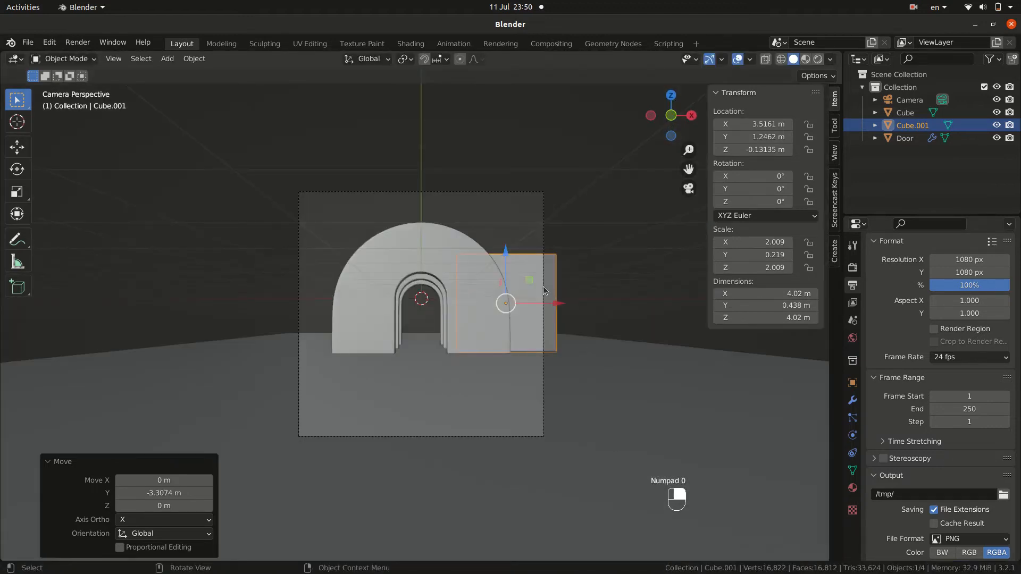
{"action": "key", "text": "s"}
{"action": "key", "text": "z"}
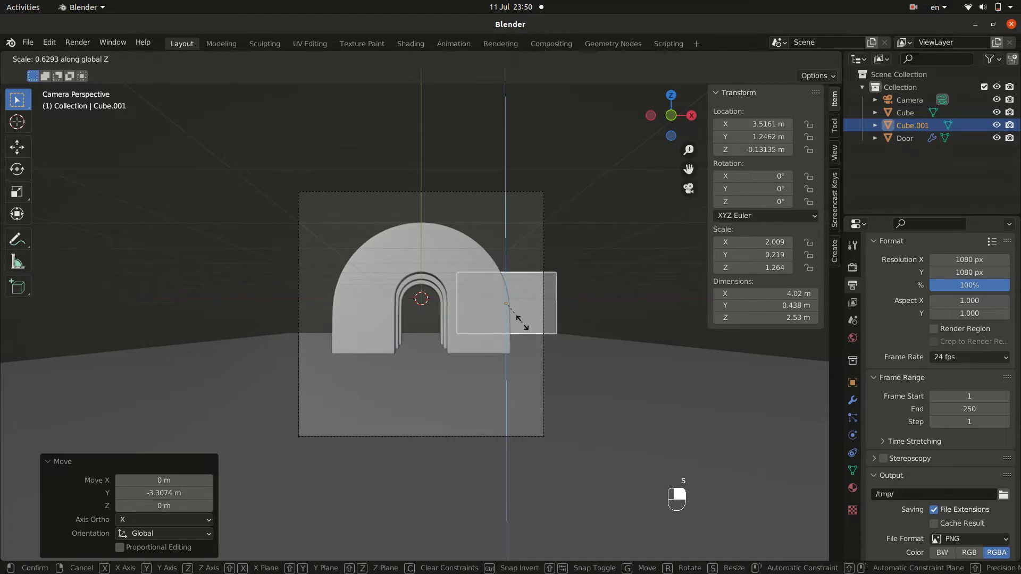
{"action": "left_click", "coordinate": [521, 321]}
{"action": "key", "text": "g"}
{"action": "key", "text": "z"}
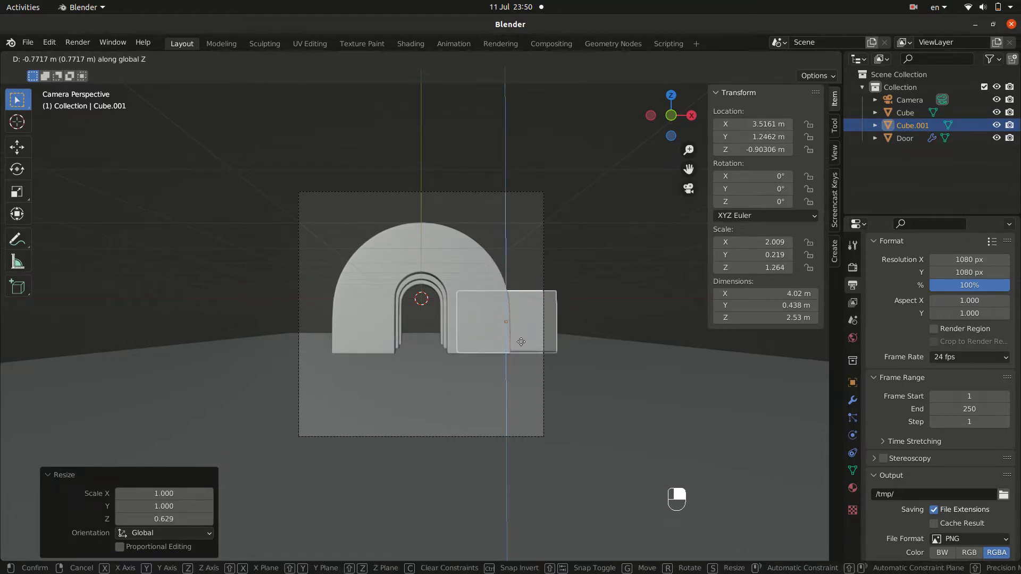
{"action": "left_click", "coordinate": [521, 342]}
- Duplicate the wall panel along X to the opposite side of the arch, at about X -4.17 m
{"action": "left_click", "coordinate": [440, 372]}
{"action": "left_click", "coordinate": [555, 325]}
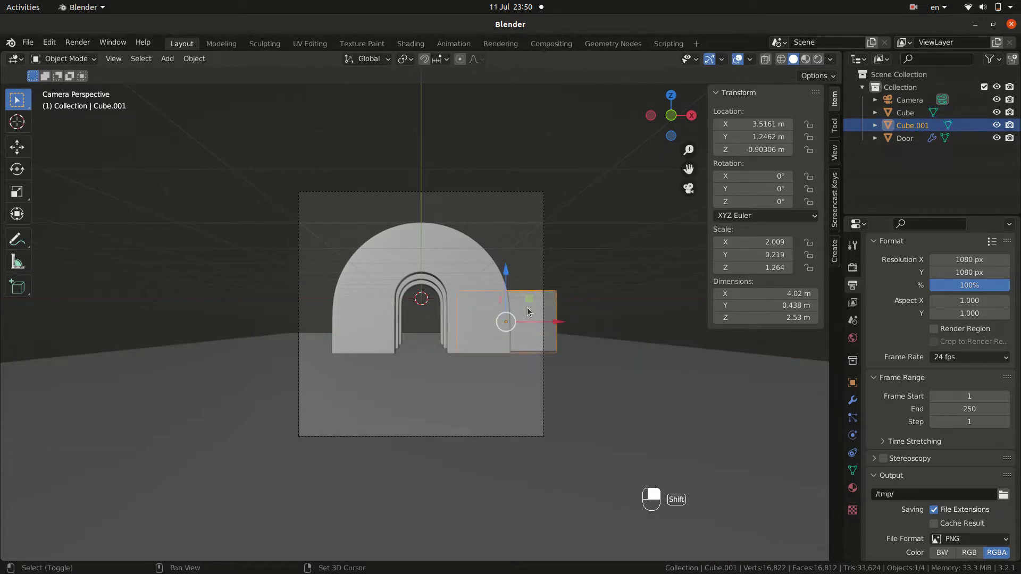
{"action": "key", "text": "shift+d"}
{"action": "key", "text": "x"}
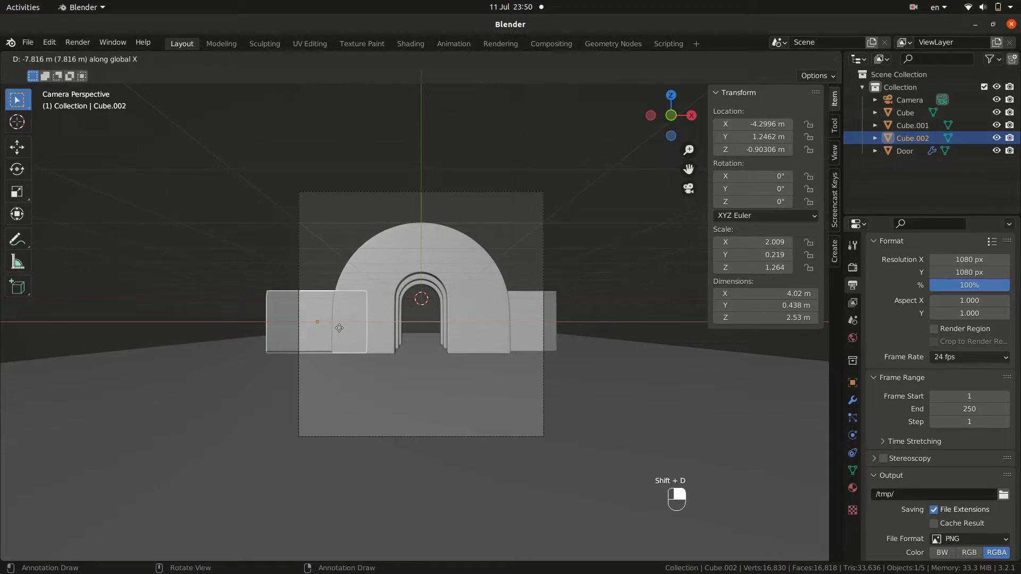
{"action": "left_click", "coordinate": [340, 330]}
{"action": "left_click", "coordinate": [640, 249]}
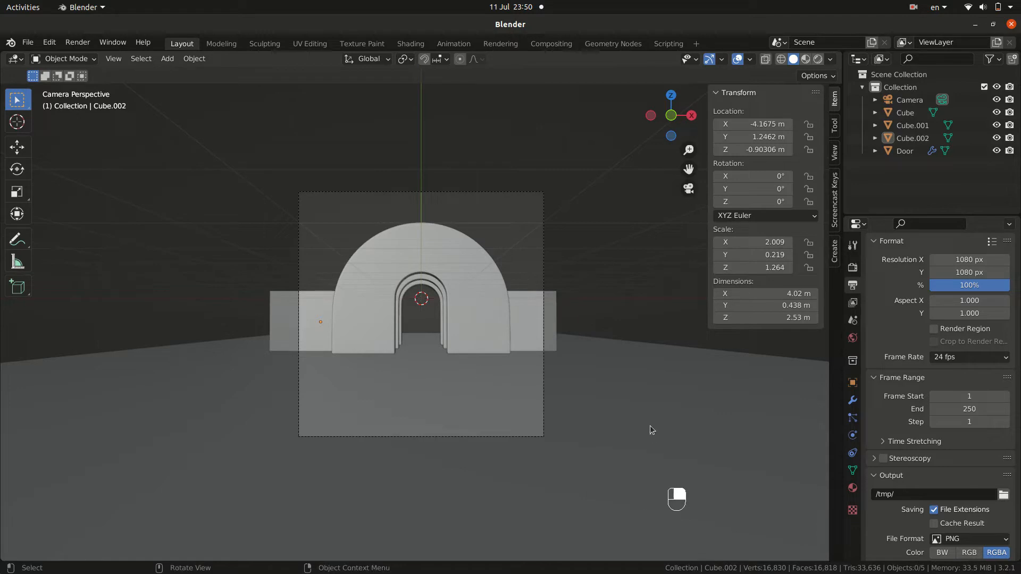
{"action": "left_click", "coordinate": [428, 407]}
{"action": "key", "text": "shift+r"}
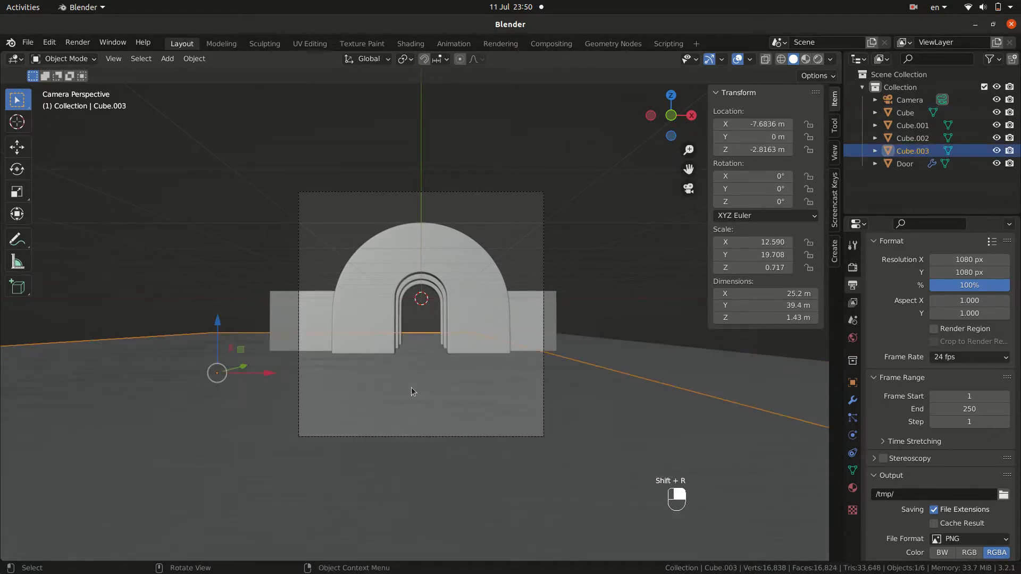
{"action": "key", "text": "ctrl+z"}
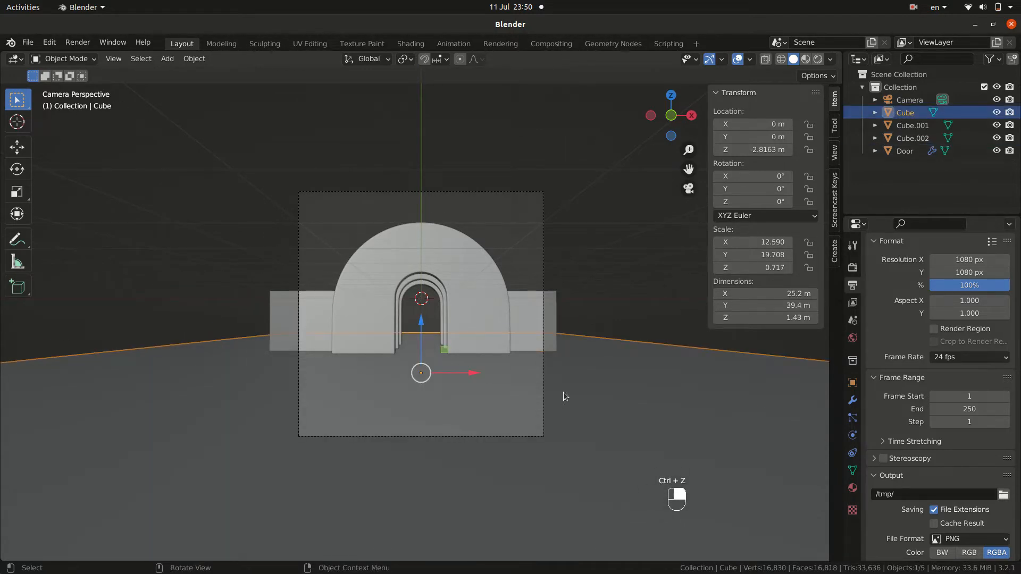
- Shorten the floor slab along Y by a factor of about 0.635, to about 25 m
{"action": "scroll", "coordinate": [564, 396], "scroll_direction": "down", "scroll_amount": 1}
{"action": "scroll", "coordinate": [555, 387], "scroll_direction": "up", "scroll_amount": 3}
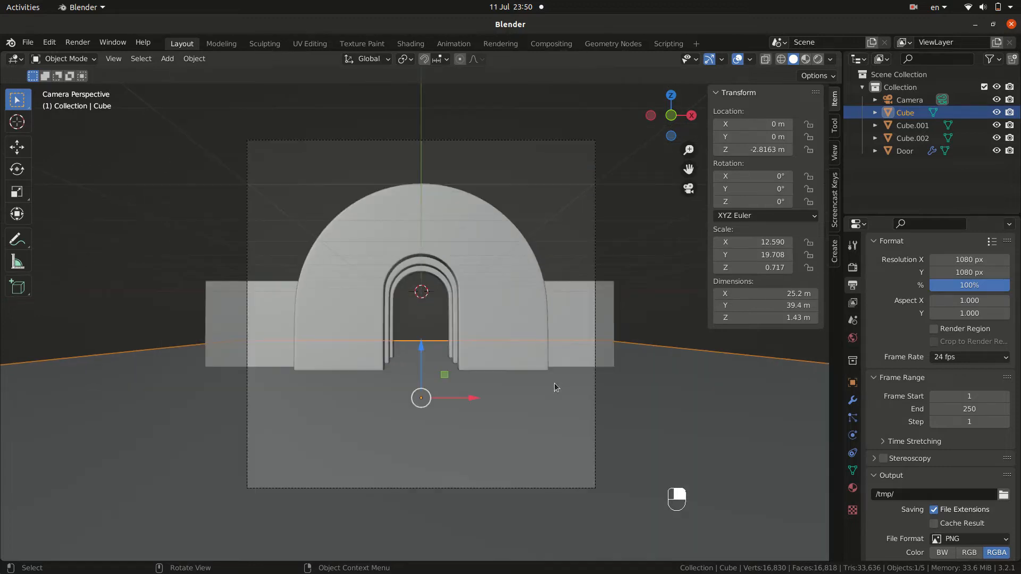
{"action": "key", "text": "s"}
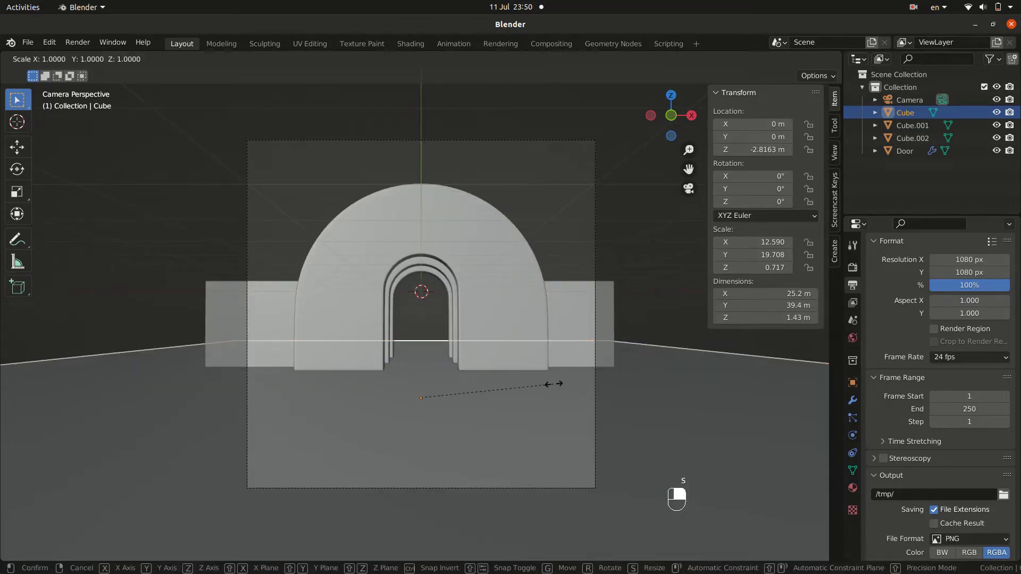
{"action": "key", "text": "y"}
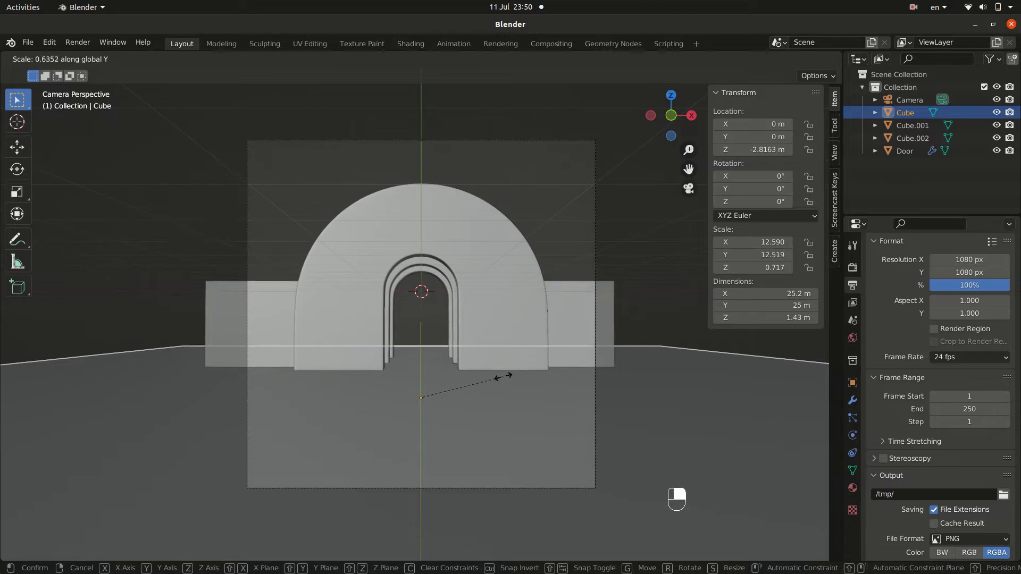
{"action": "left_click", "coordinate": [502, 376]}
- Move the floor slab about 3.14 m along Y and return to the camera view
{"action": "key", "text": "g"}
{"action": "key", "text": "y"}
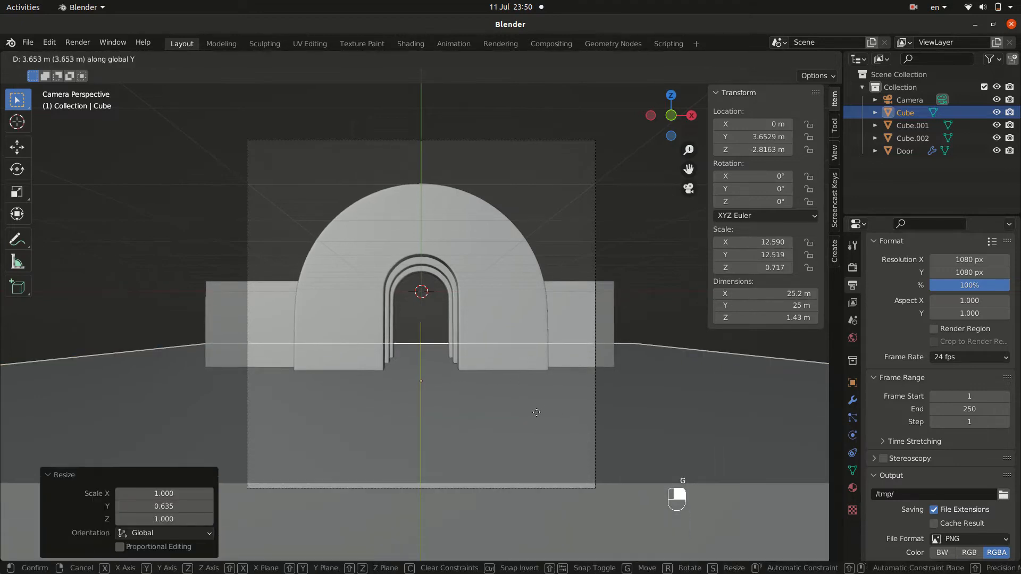
{"action": "left_click", "coordinate": [606, 417]}
{"action": "middle_click_drag", "start_coordinate": [607, 417], "coordinate": [570, 430]}
{"action": "key", "text": "KP_0"}
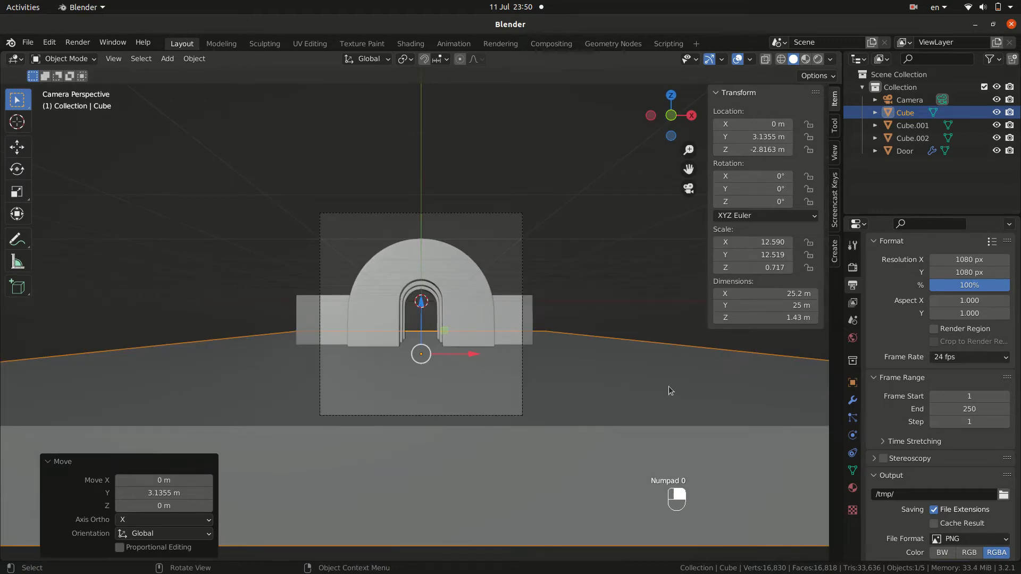
- Narrow the floor slab along X to about 11.1 m
{"action": "key", "text": "s"}
{"action": "key", "text": "x"}
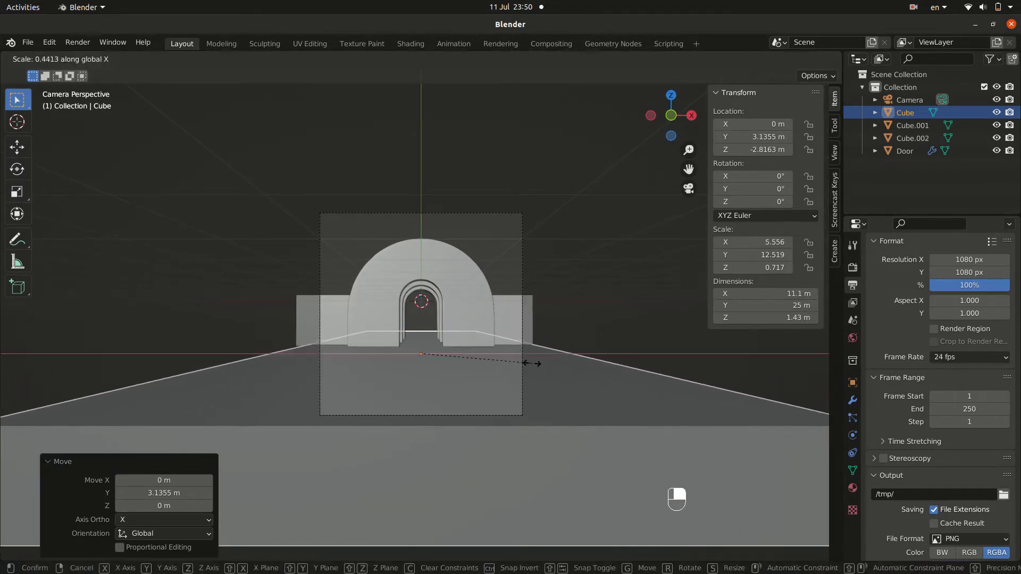
{"action": "left_click", "coordinate": [535, 361]}
- Cut a centred lengthwise edge loop in the floor slab and bevel it about 0.14 m into a central path strip
{"action": "key", "text": "Tab"}
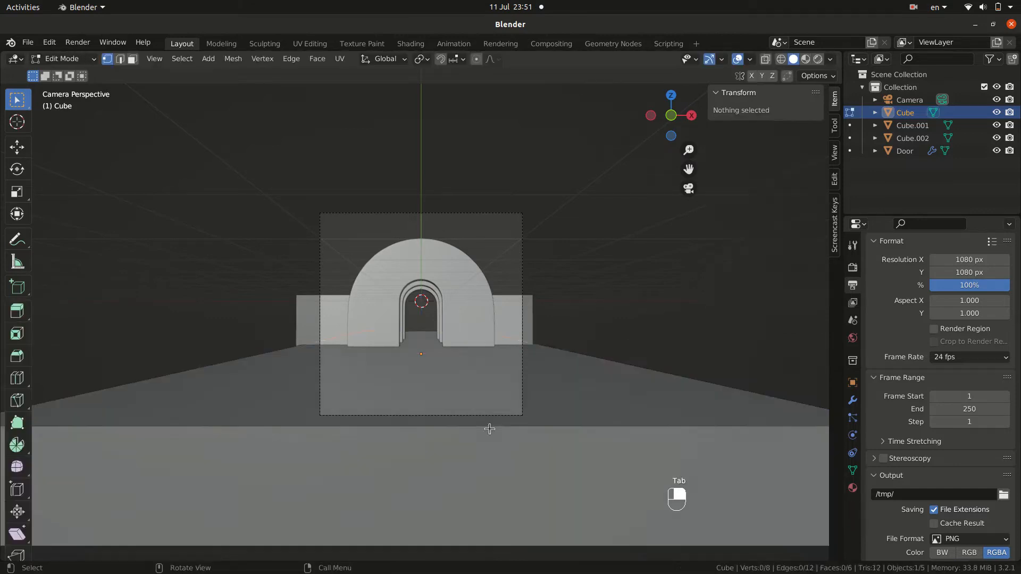
{"action": "key", "text": "ctrl+r"}
{"action": "left_click", "coordinate": [423, 429]}
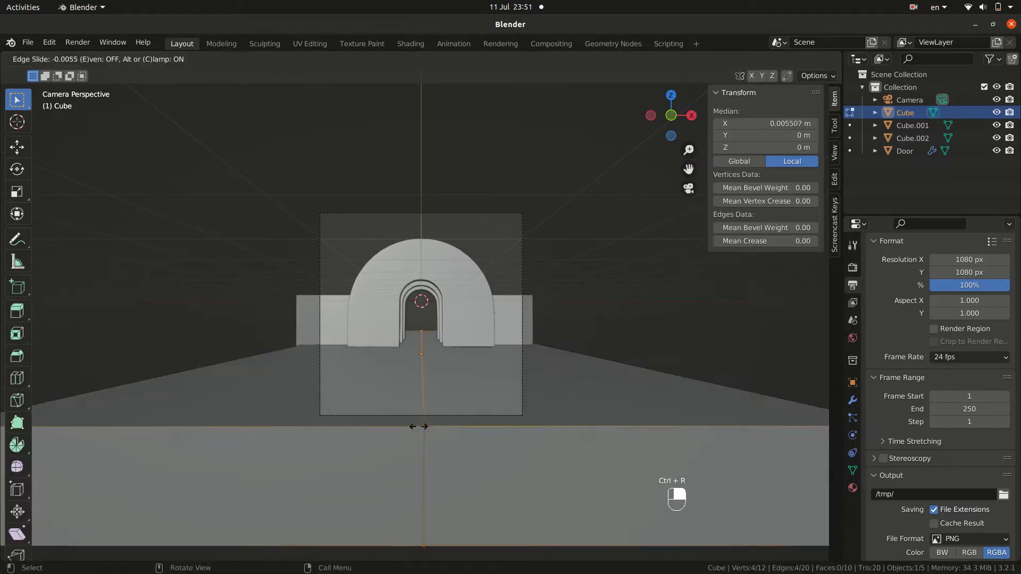
{"action": "left_click", "coordinate": [424, 429]}
{"action": "key", "text": "ctrl+b"}
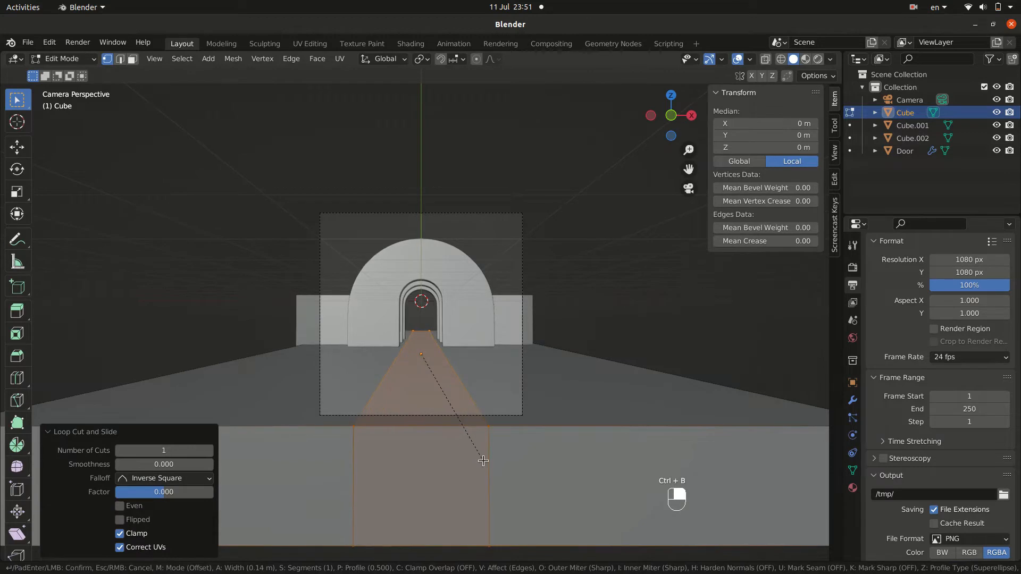
{"action": "left_click", "coordinate": [482, 460]}
{"action": "left_click", "coordinate": [652, 343]}
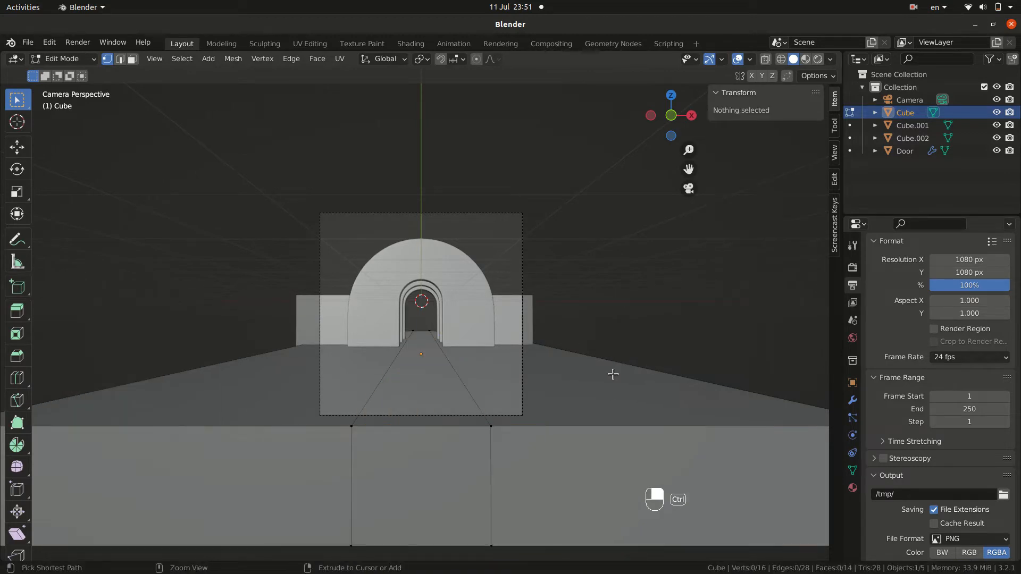
- Cut two crosswise edge loops in the floor slab, near the front with factor -0.914 and farther back with factor -0.516
{"action": "key", "text": "ctrl+r"}
{"action": "left_click", "coordinate": [614, 365]}
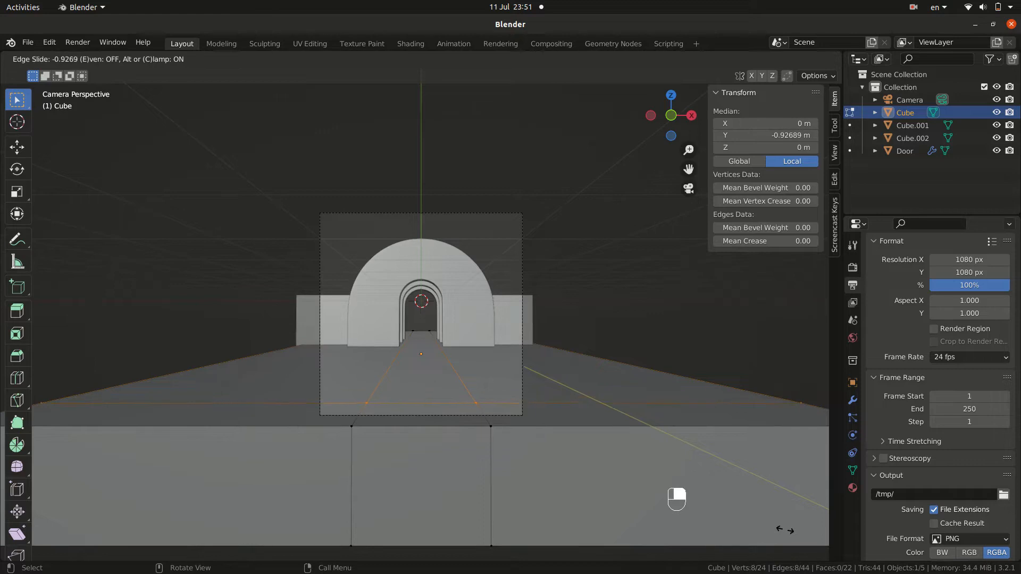
{"action": "left_click", "coordinate": [782, 529]}
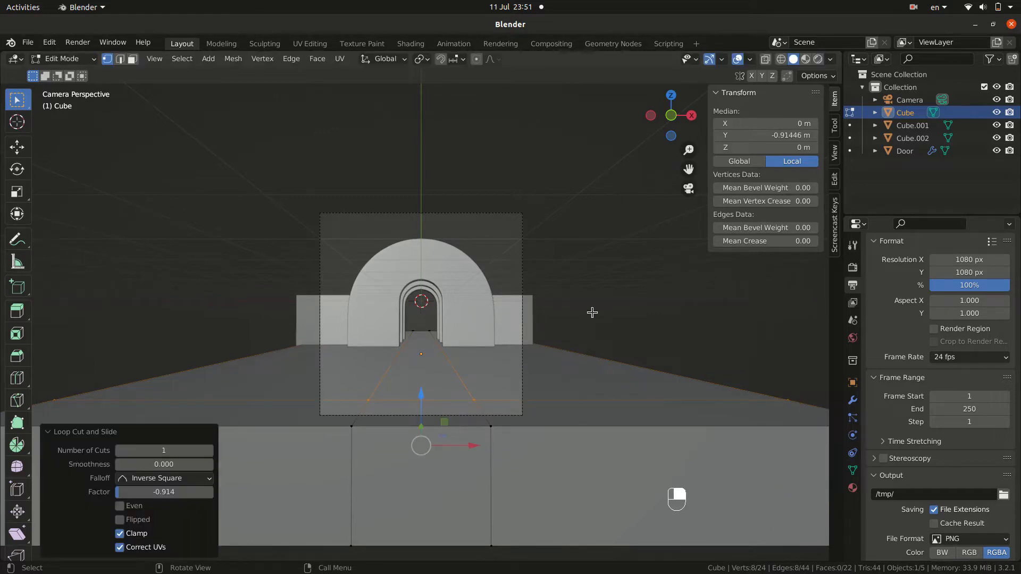
{"action": "left_click", "coordinate": [547, 357]}
{"action": "key", "text": "ctrl+r"}
{"action": "left_click", "coordinate": [547, 357]}
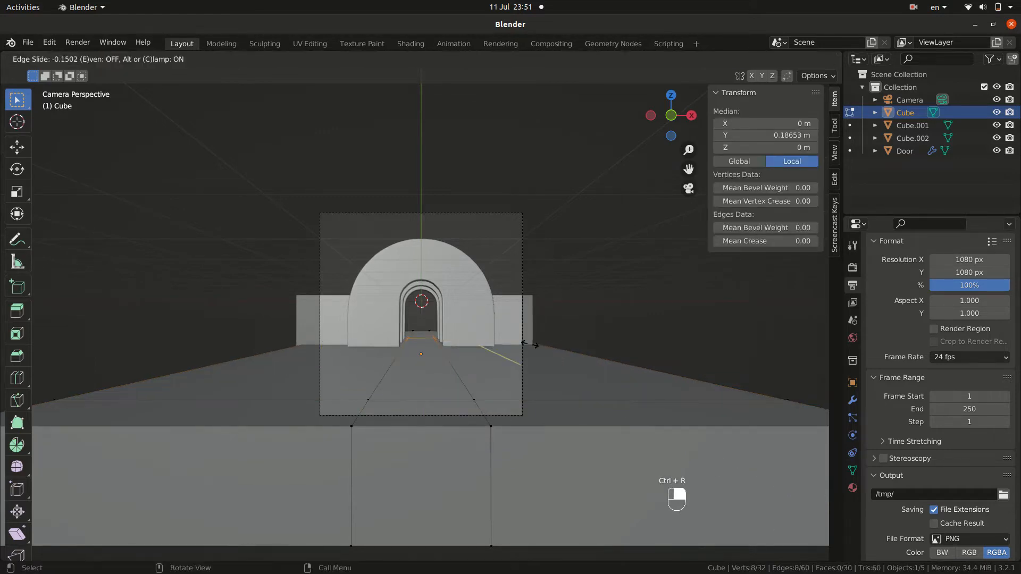
{"action": "left_click", "coordinate": [473, 335]}
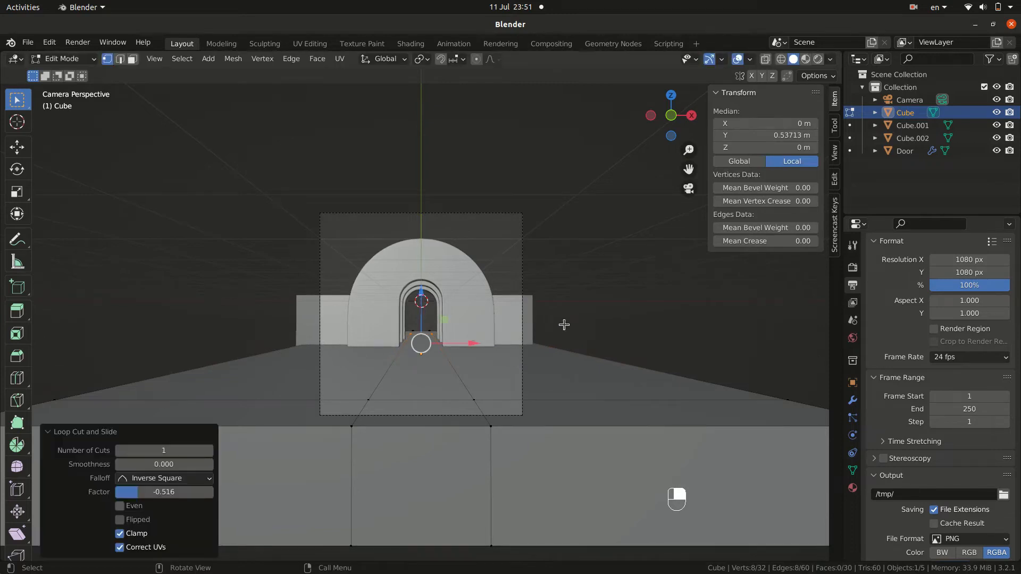
- Extrude the central path face between the two crosswise loops about 0.64 m down along Z, then restore the camera view
{"action": "left_click", "coordinate": [605, 303]}
{"action": "key", "text": "3"}
{"action": "left_click", "coordinate": [422, 370]}
{"action": "key", "text": "e"}
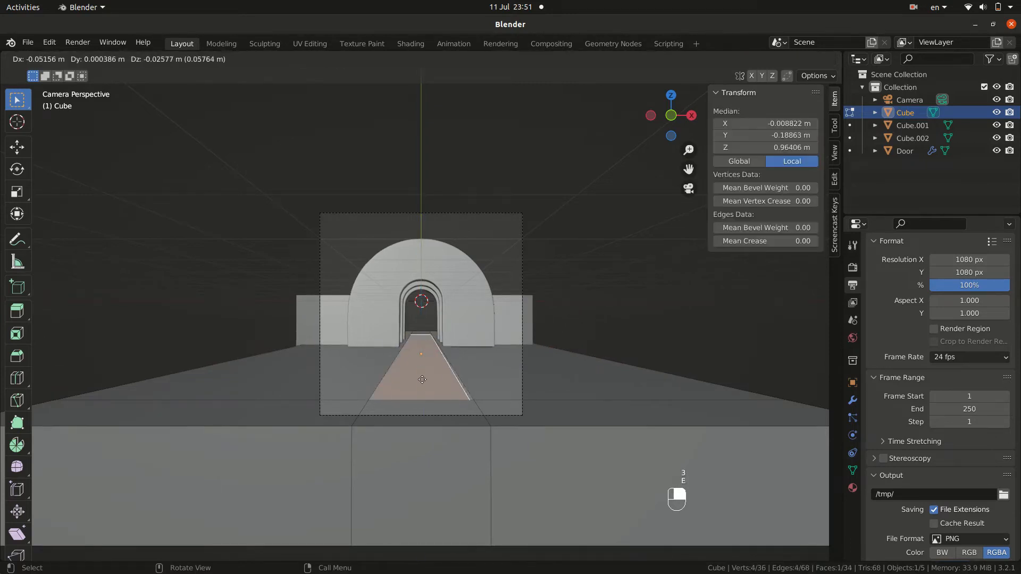
{"action": "key", "text": "z"}
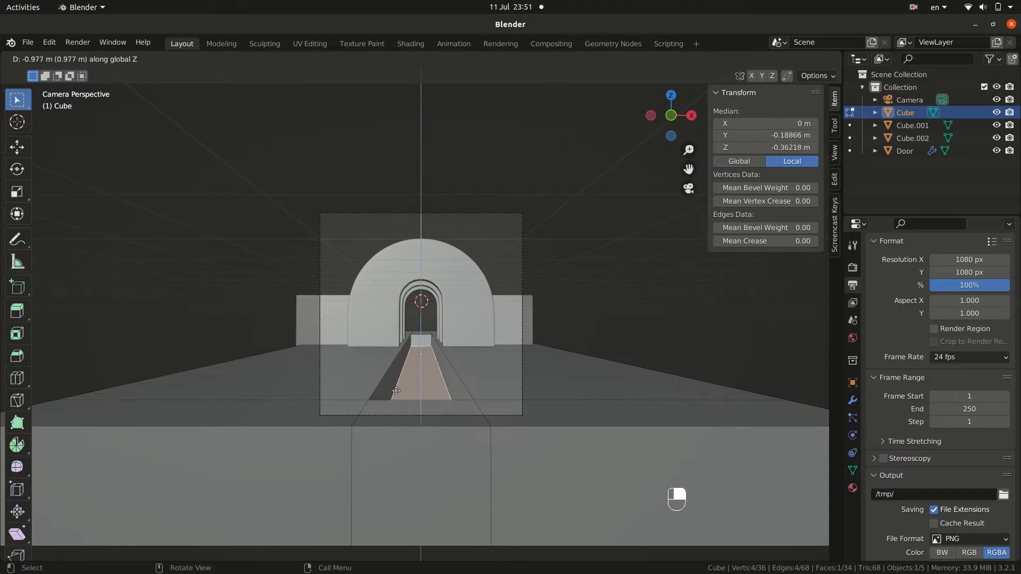
{"action": "left_click", "coordinate": [420, 367]}
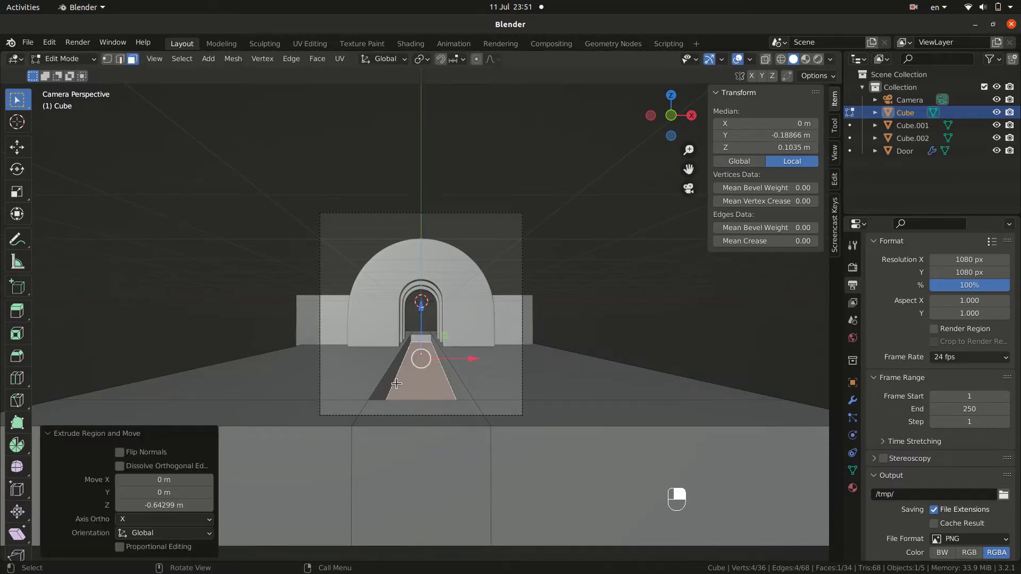
{"action": "middle_click_drag", "start_coordinate": [420, 367], "coordinate": [689, 370]}
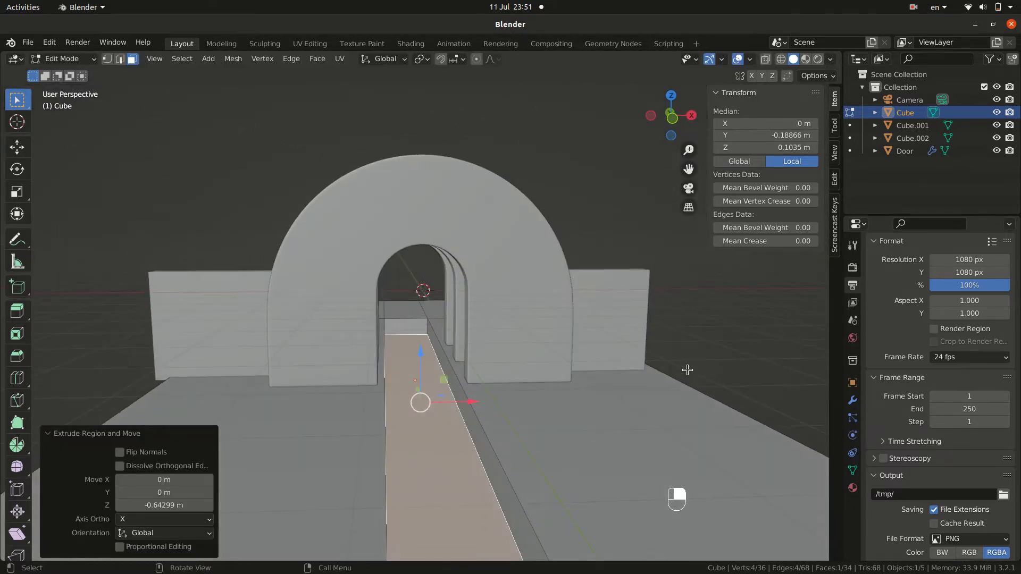
{"action": "key", "text": "KP_1"}
{"action": "key", "text": "KP_0"}
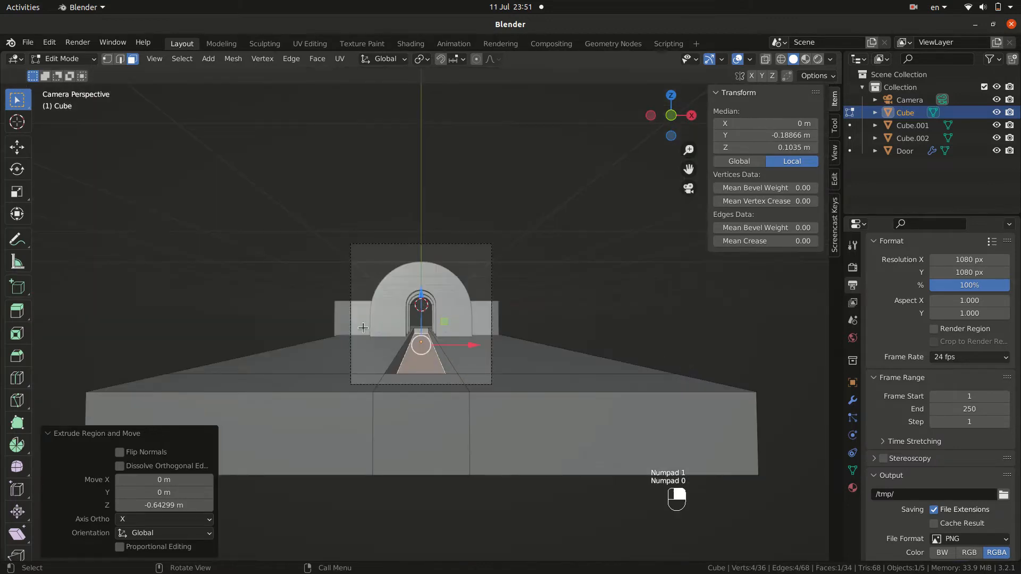
- Leave mesh editing and move the left side wall about 0.23 m inward along X
{"action": "key", "text": "Tab"}
{"action": "left_click", "coordinate": [345, 320]}
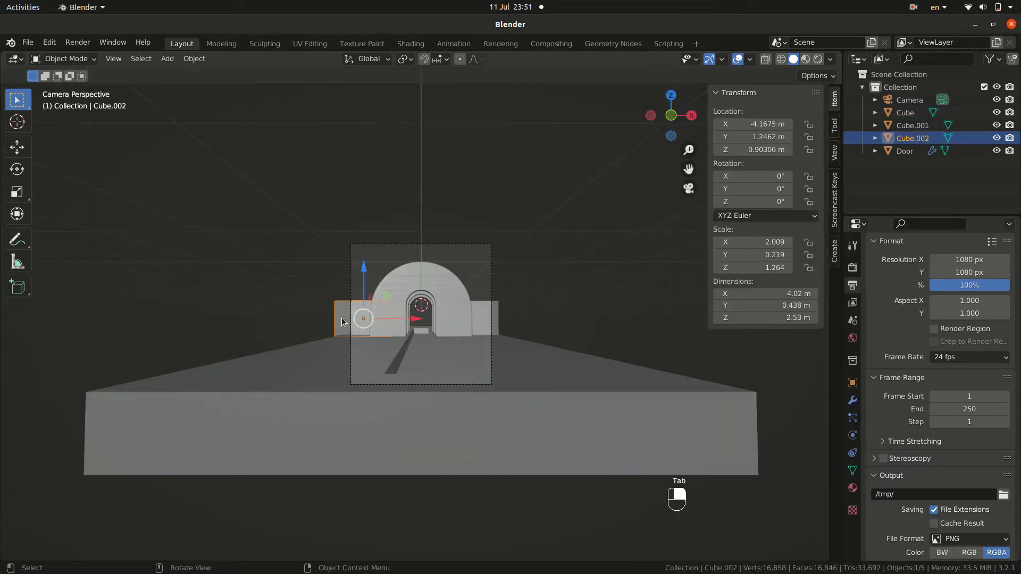
{"action": "key", "text": "g"}
{"action": "key", "text": "x"}
{"action": "left_click", "coordinate": [344, 322]}
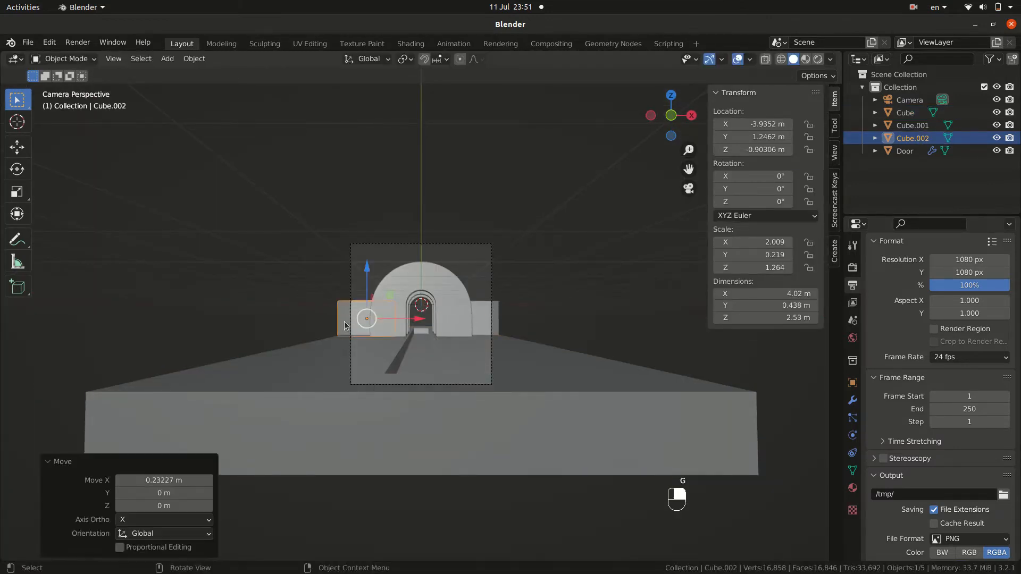
{"action": "left_click", "coordinate": [500, 330]}
{"action": "left_click", "coordinate": [559, 333]}
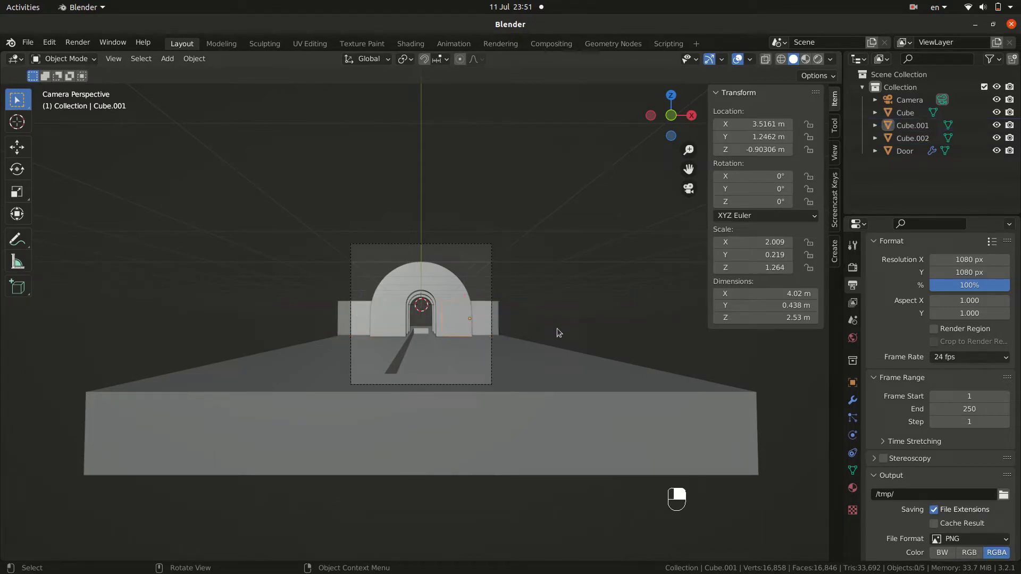
- In top view, move the right side wall about 4.17 m along Y and about 0.3 m along X to the slab's edge
{"action": "key", "text": "KP_7"}
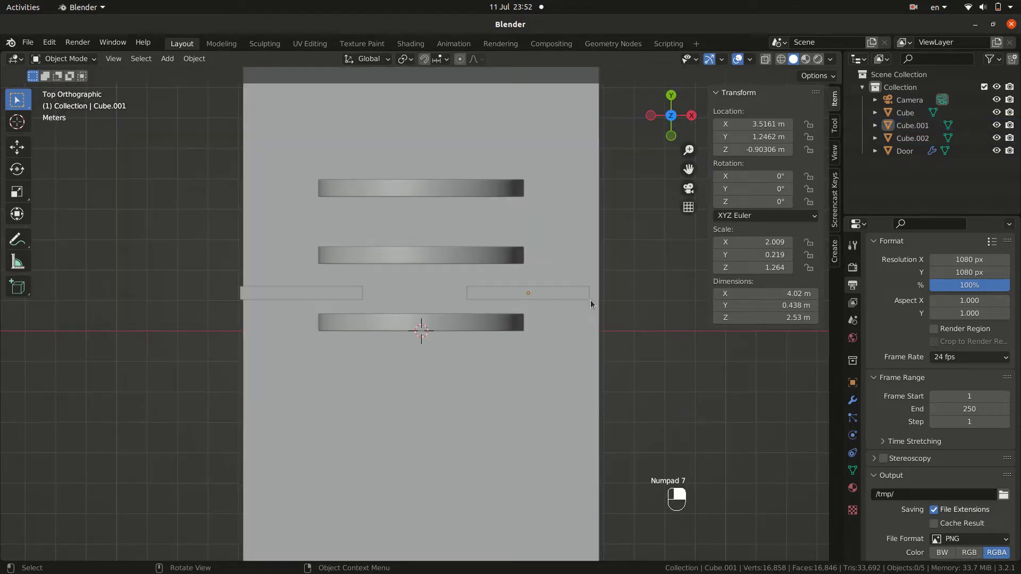
{"action": "left_click", "coordinate": [565, 293]}
{"action": "key", "text": "g"}
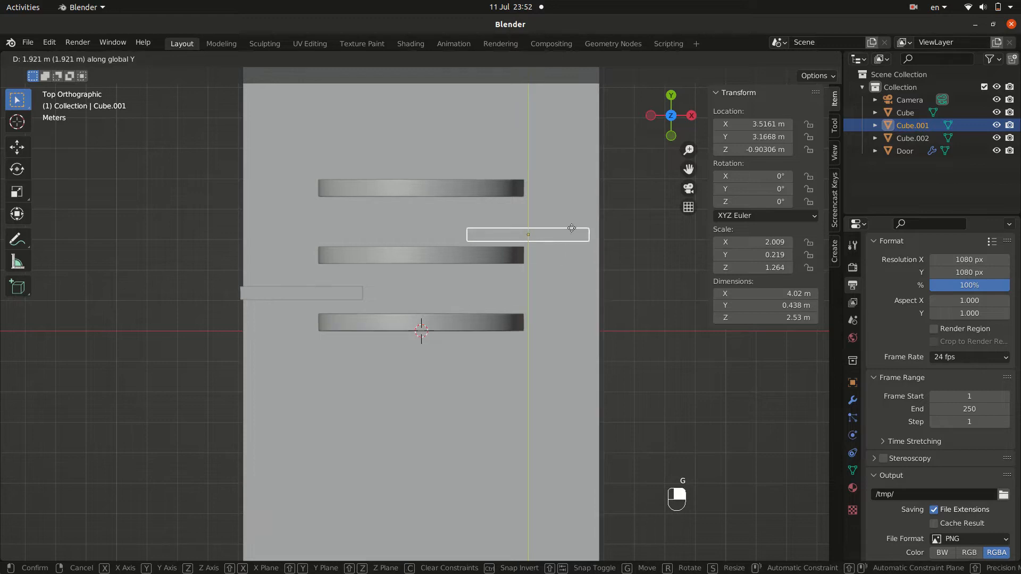
{"action": "left_click", "coordinate": [579, 168]}
{"action": "key", "text": "g"}
{"action": "key", "text": "x"}
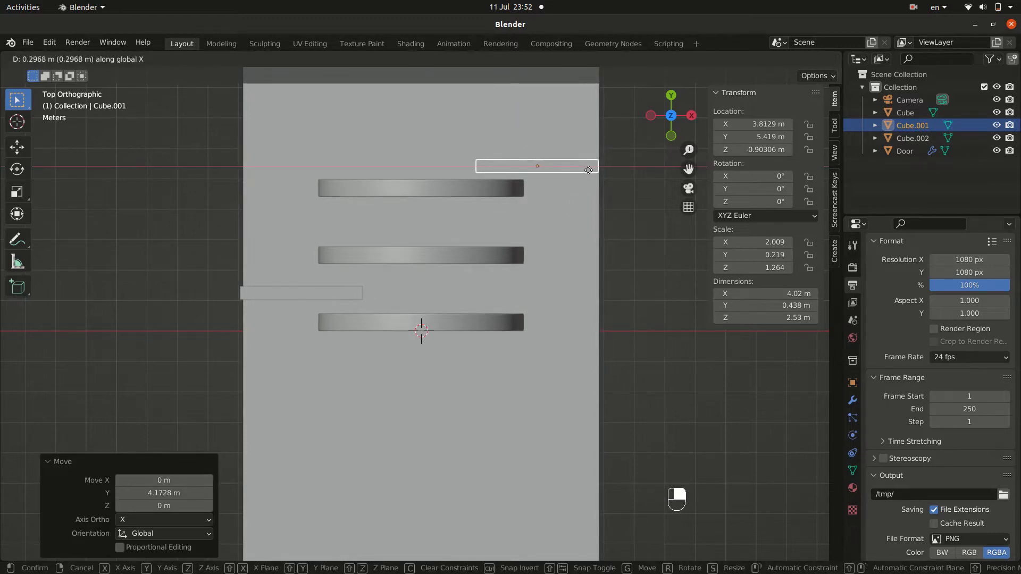
{"action": "left_click", "coordinate": [590, 169]}
- Move the left side wall about 4.16 m along Y and 0.12 m along X to the slab's edge, and return to camera view
{"action": "left_click", "coordinate": [316, 300]}
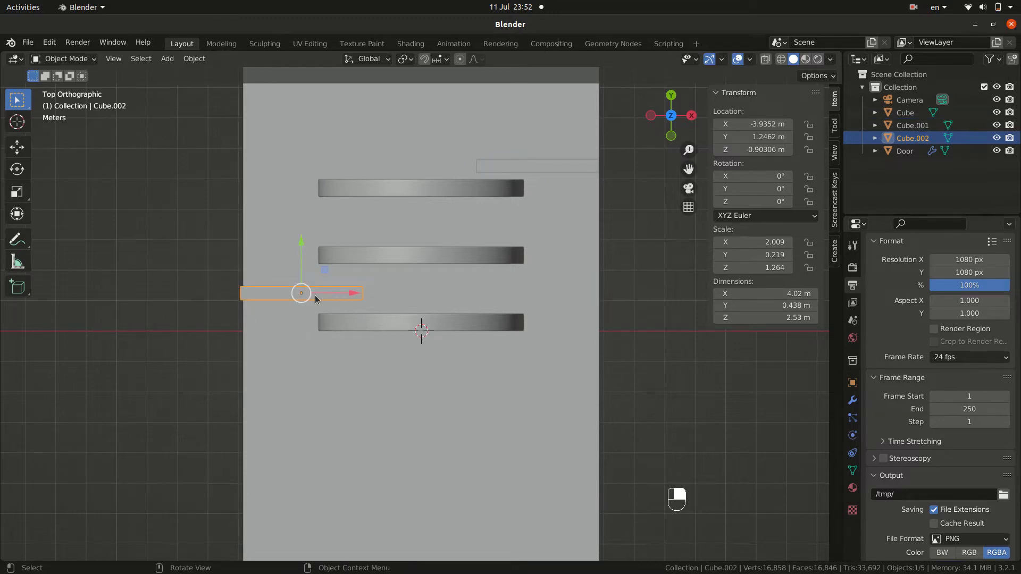
{"action": "key", "text": "g"}
{"action": "key", "text": "y"}
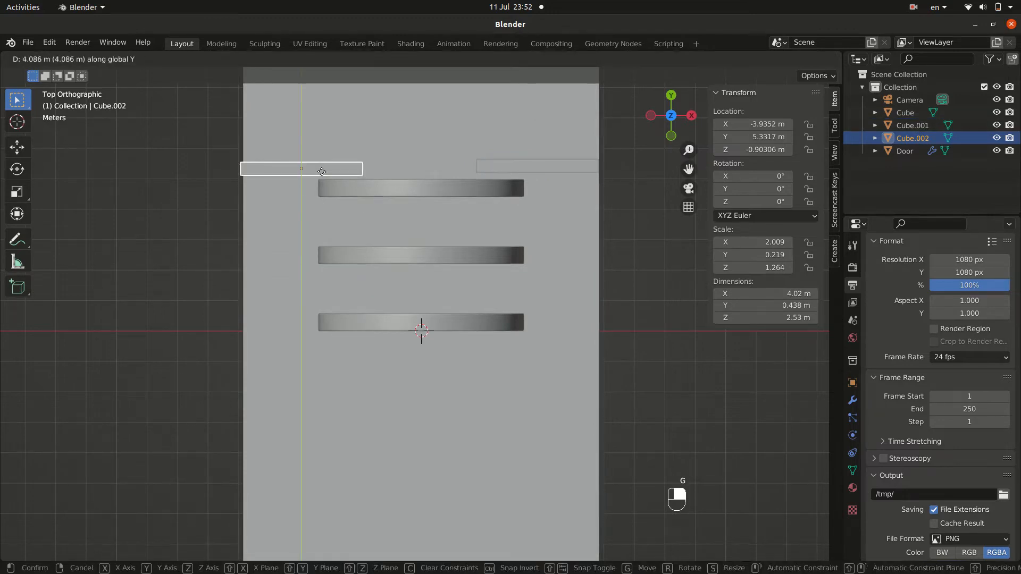
{"action": "left_click", "coordinate": [321, 172]}
{"action": "key", "text": "g"}
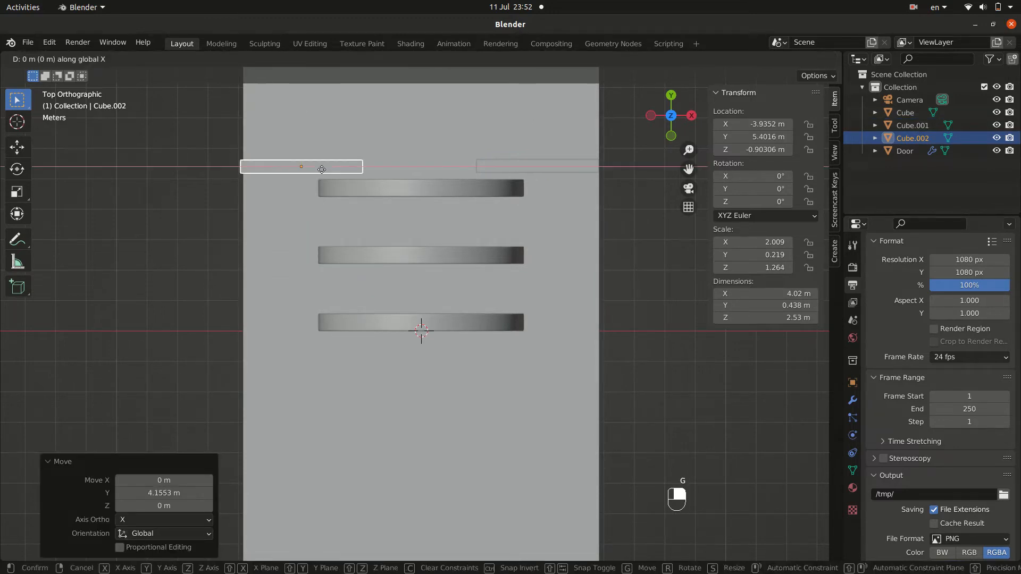
{"action": "key", "text": "x"}
{"action": "left_click", "coordinate": [324, 170]}
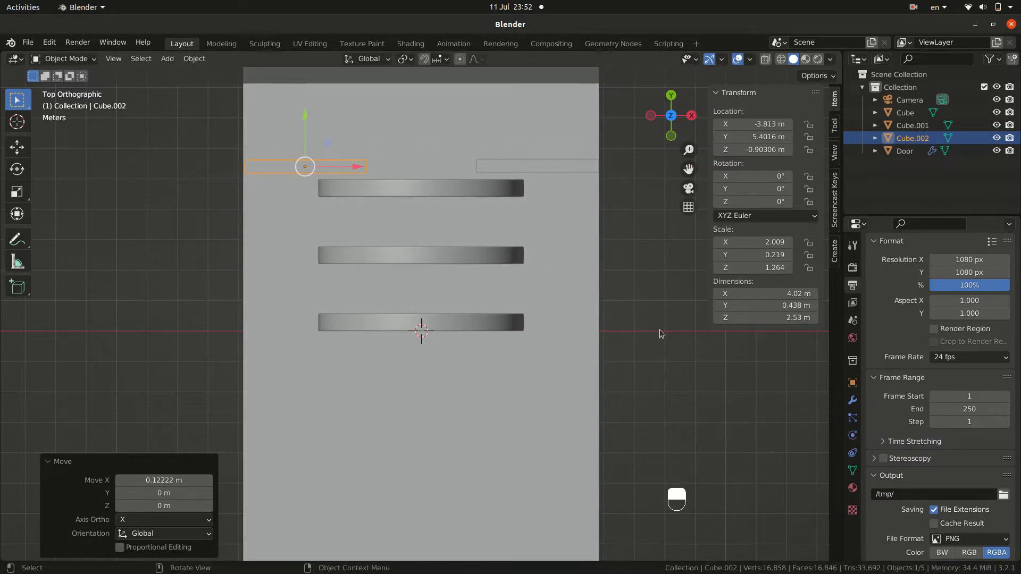
{"action": "left_click", "coordinate": [662, 332]}
{"action": "key", "text": "KP_0"}
{"action": "scroll", "coordinate": [525, 349], "scroll_direction": "up", "scroll_amount": 2}
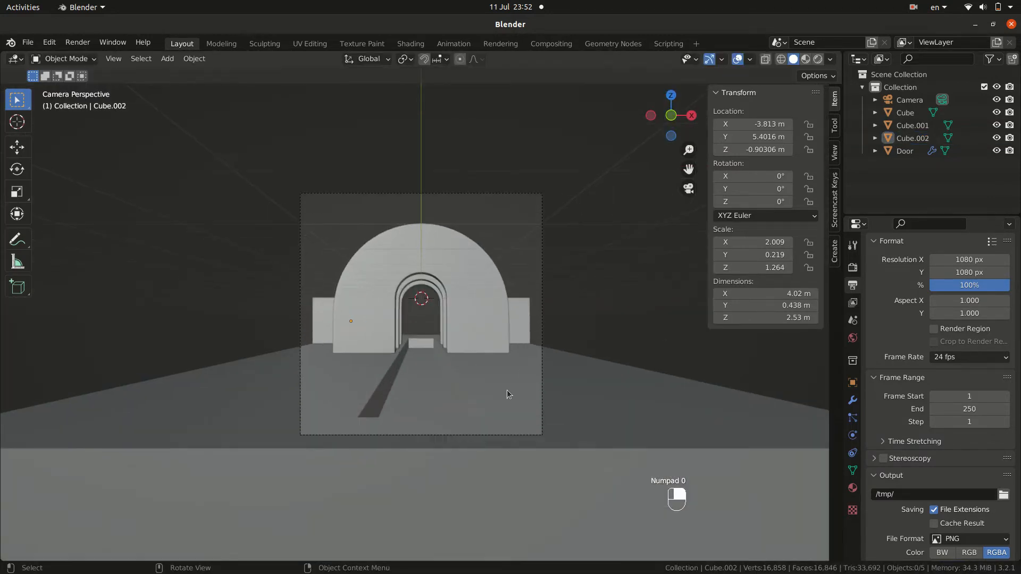
- Set the Z factor of the arched door's Array relative offset to -8.400
{"action": "left_click", "coordinate": [465, 347]}
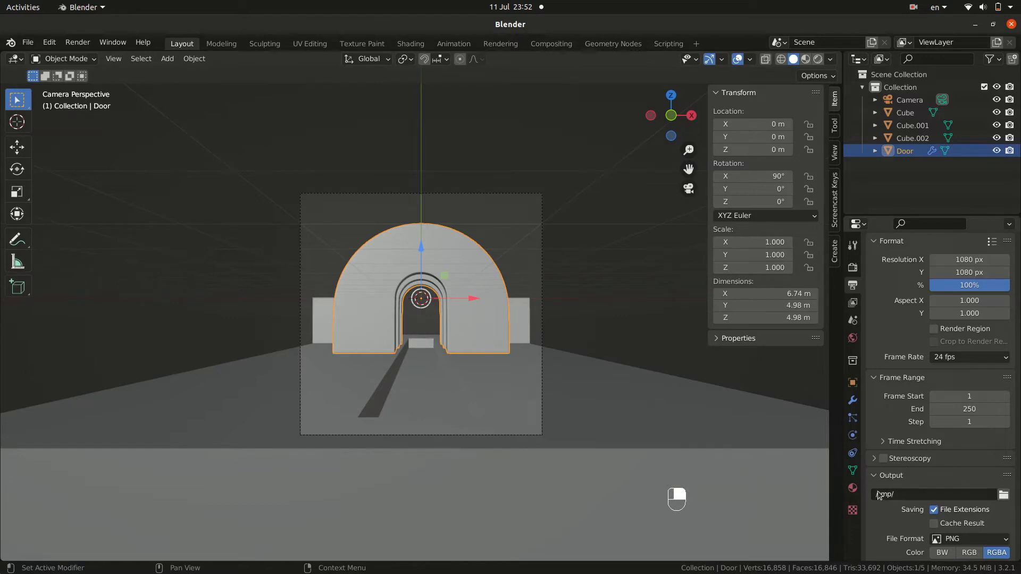
{"action": "left_click", "coordinate": [853, 400]}
{"action": "left_click_drag", "start_coordinate": [960, 476], "coordinate": [939, 475]}
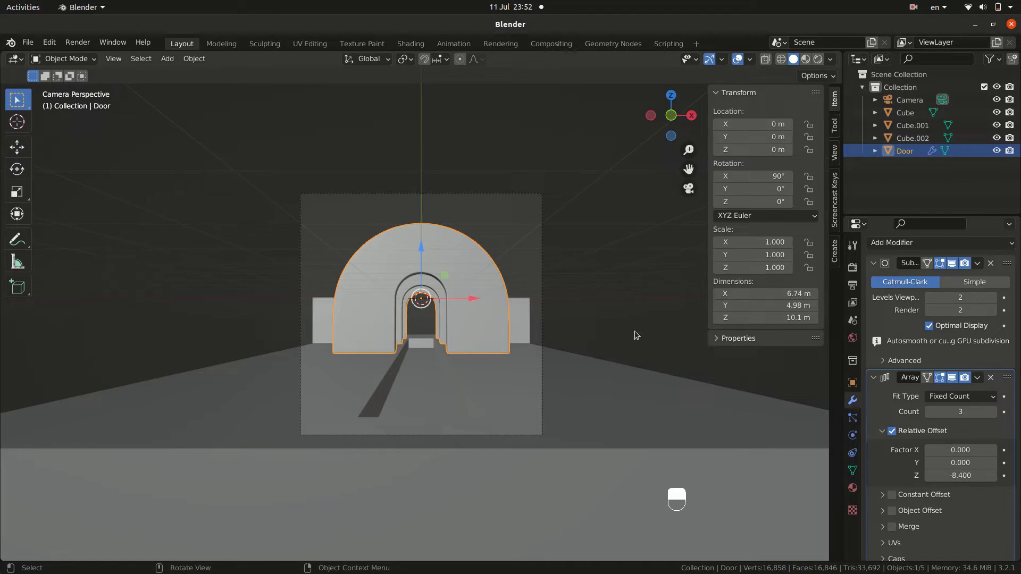
{"action": "left_click", "coordinate": [602, 282]}
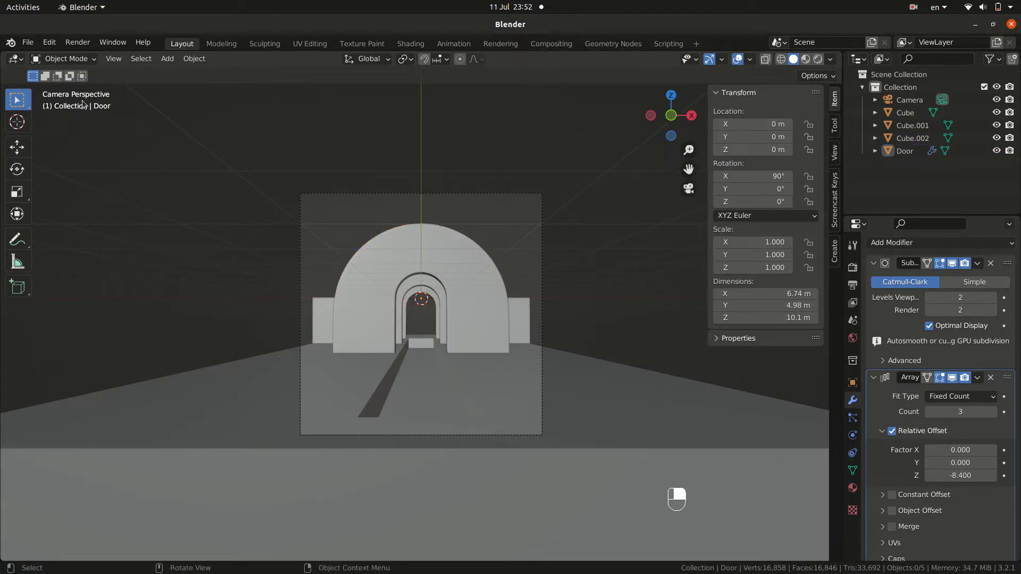
- Append the cacti collection from poolpink.blend in the POOL folder
{"action": "left_click", "coordinate": [30, 41]}
{"action": "left_click", "coordinate": [68, 185]}
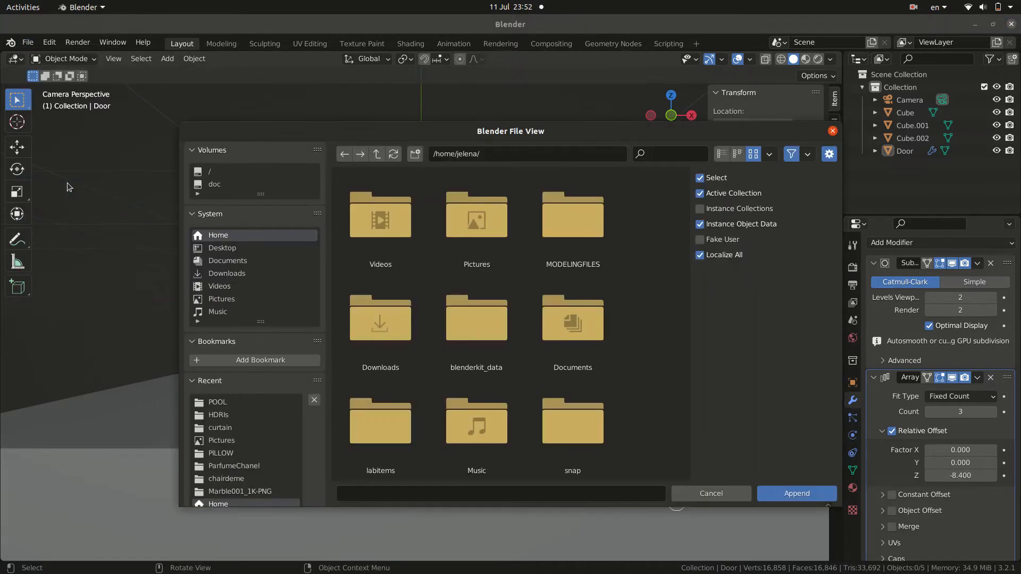
{"action": "left_click", "coordinate": [252, 401]}
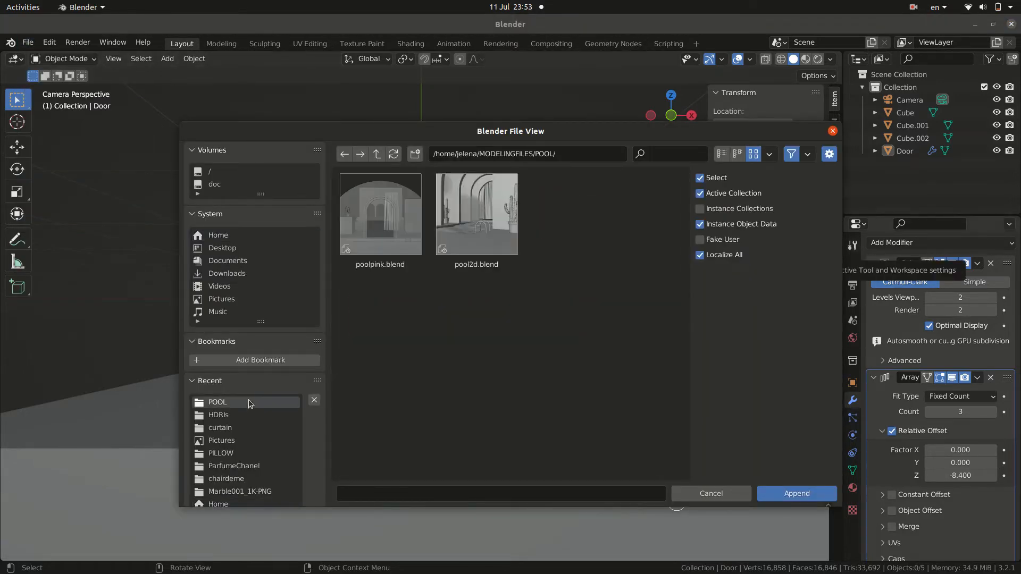
{"action": "double_click", "coordinate": [407, 215]}
{"action": "scroll", "coordinate": [447, 318], "scroll_direction": "down", "scroll_amount": 5}
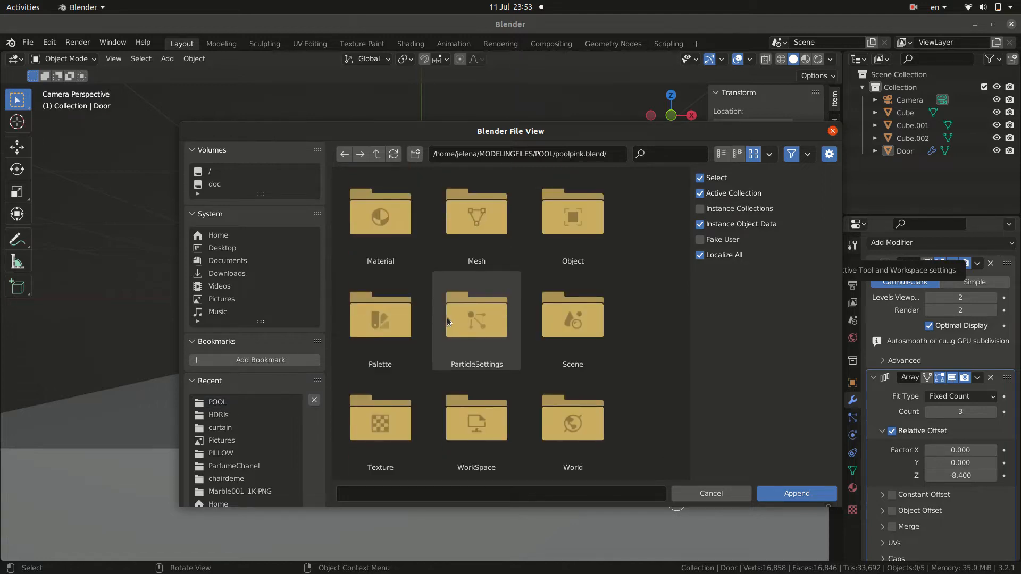
{"action": "scroll", "coordinate": [446, 317], "scroll_direction": "up", "scroll_amount": 5}
{"action": "scroll", "coordinate": [446, 319], "scroll_direction": "down", "scroll_amount": 2}
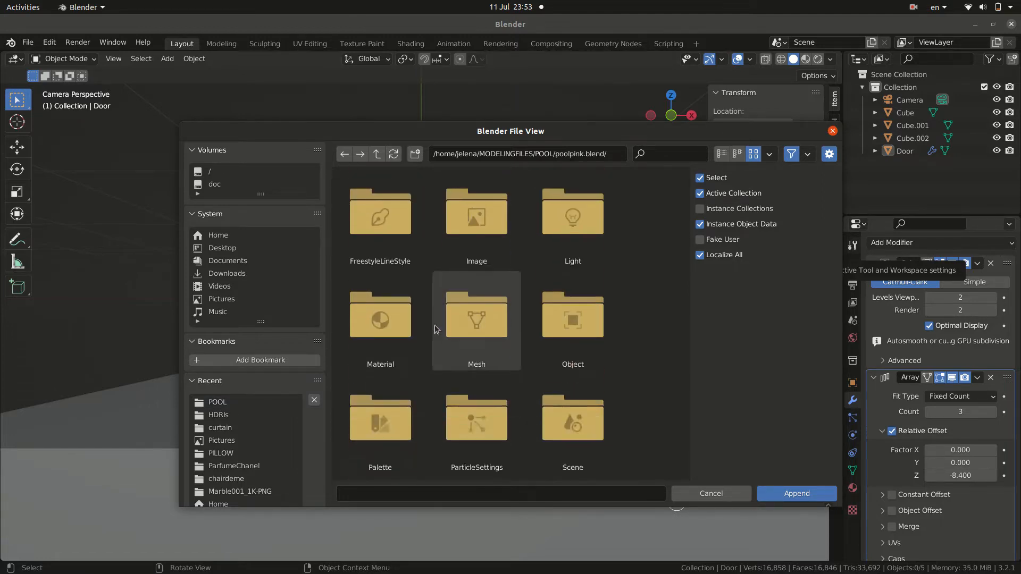
{"action": "scroll", "coordinate": [447, 319], "scroll_direction": "up", "scroll_amount": 2}
{"action": "double_click", "coordinate": [573, 208]}
{"action": "left_click", "coordinate": [390, 232]}
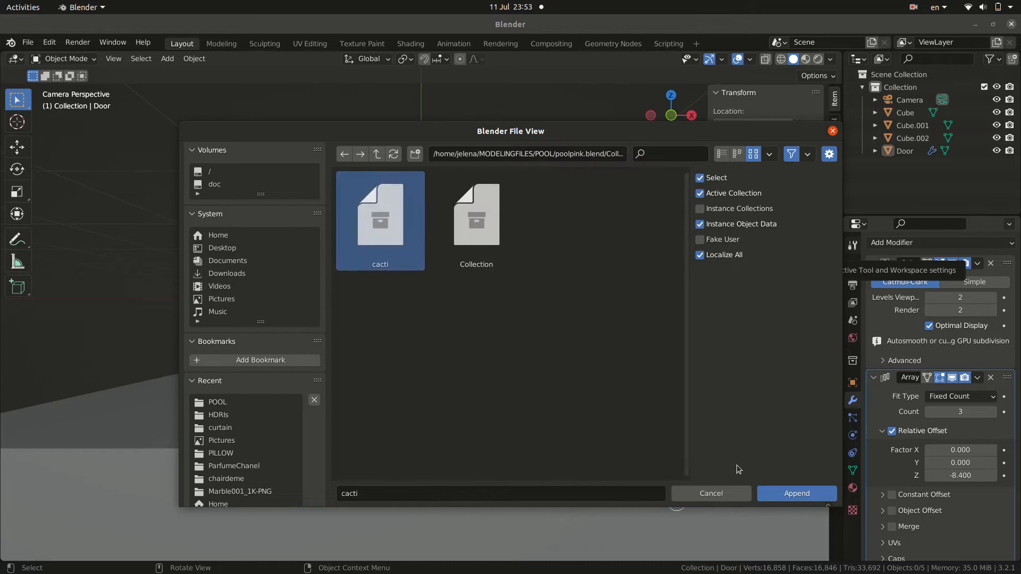
{"action": "left_click", "coordinate": [782, 493]}
- Move the appended cacti about 5.15 m down along Z, close to the floor slab
{"action": "key", "text": "g"}
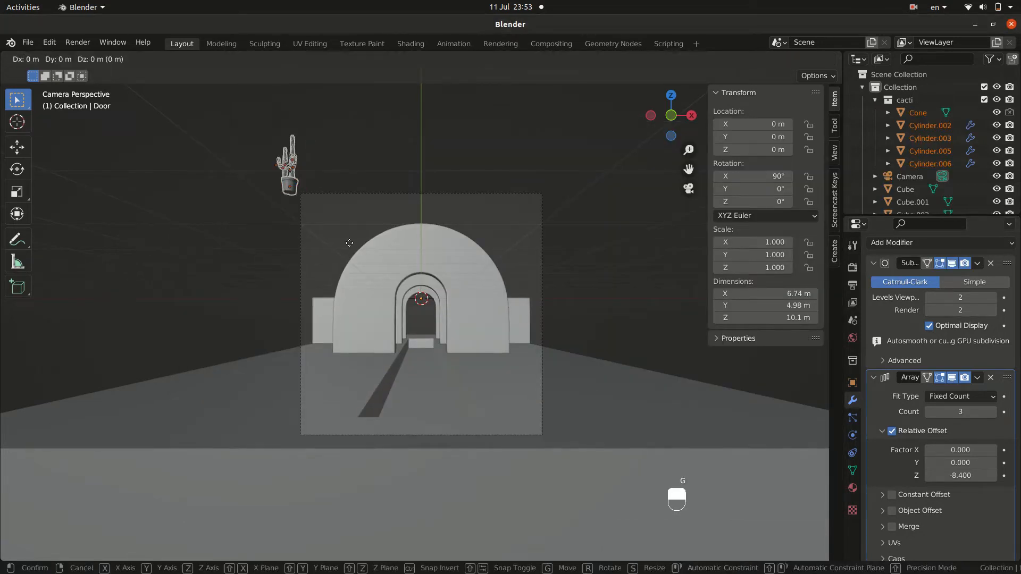
{"action": "key", "text": "z"}
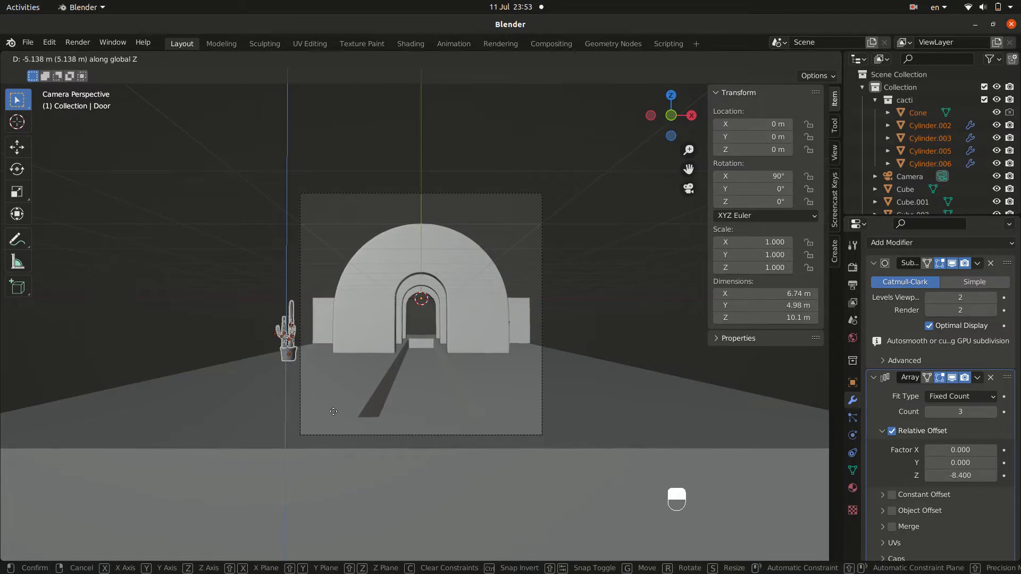
{"action": "left_click", "coordinate": [333, 412]}
- Move the cacti about 2.19 m along Y toward the first arch and lower them about 0.02 m onto the floor slab
{"action": "key", "text": "KP_3"}
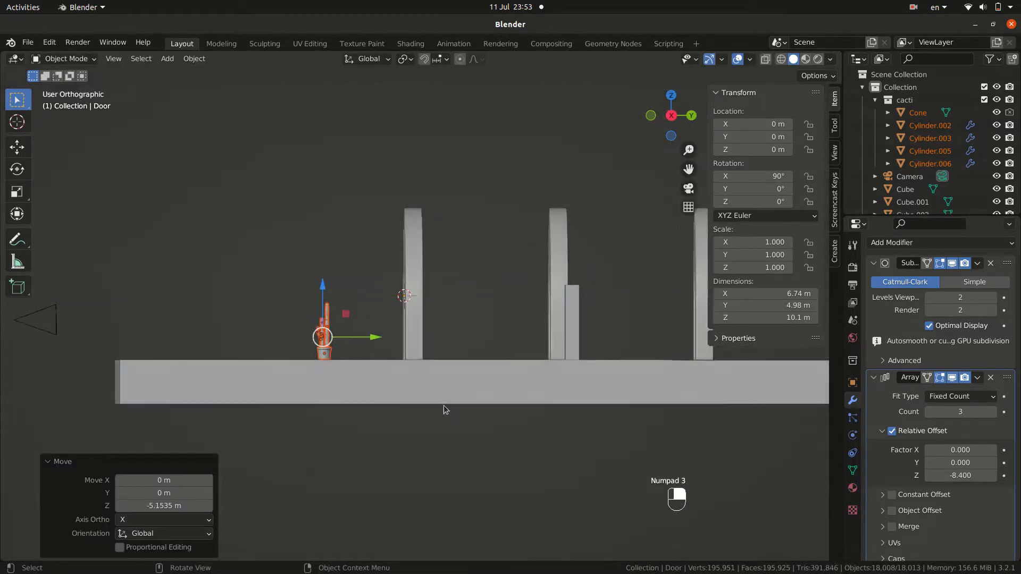
{"action": "scroll", "coordinate": [362, 340], "scroll_direction": "up", "scroll_amount": 5}
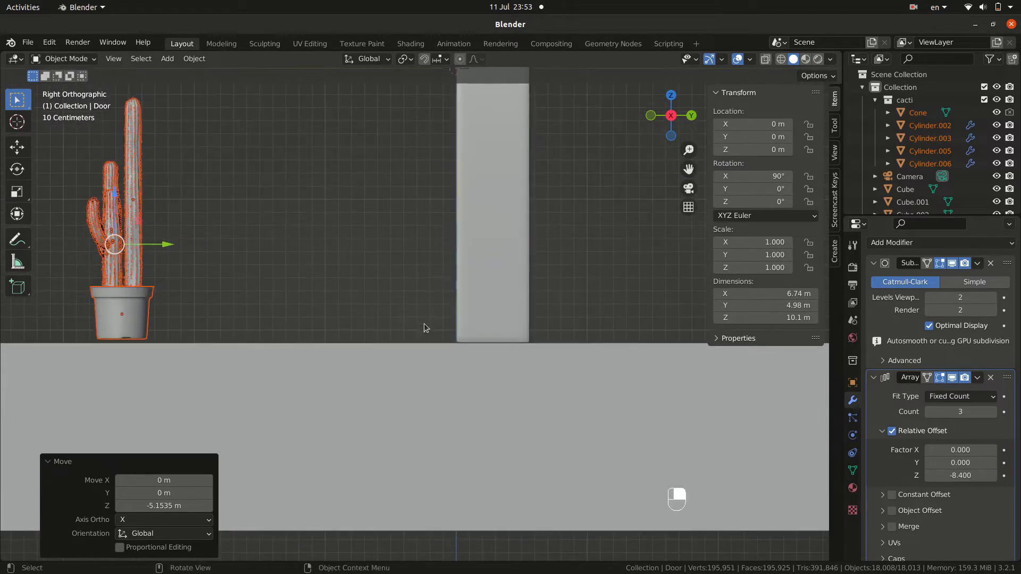
{"action": "key", "text": "g"}
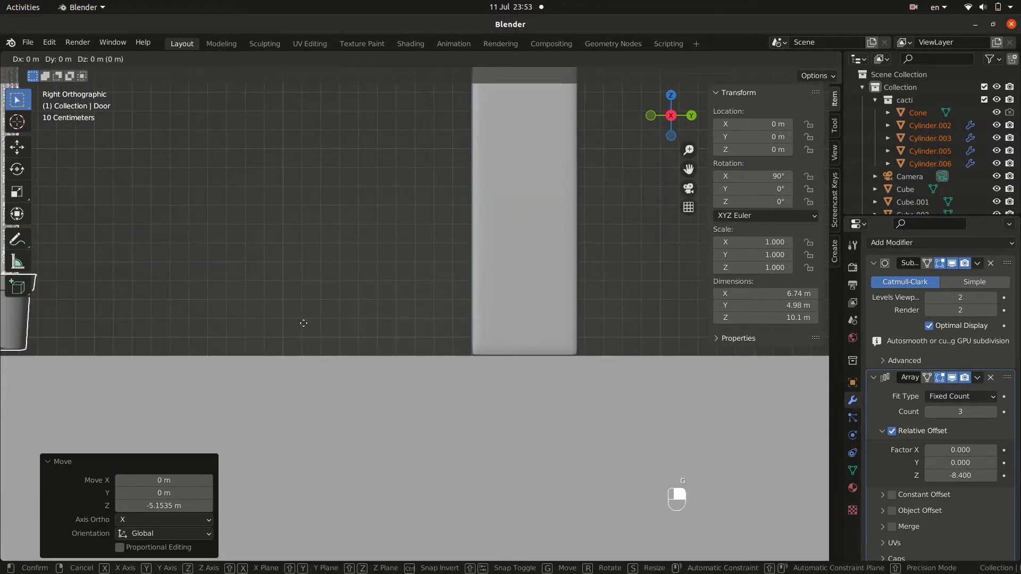
{"action": "key", "text": "y"}
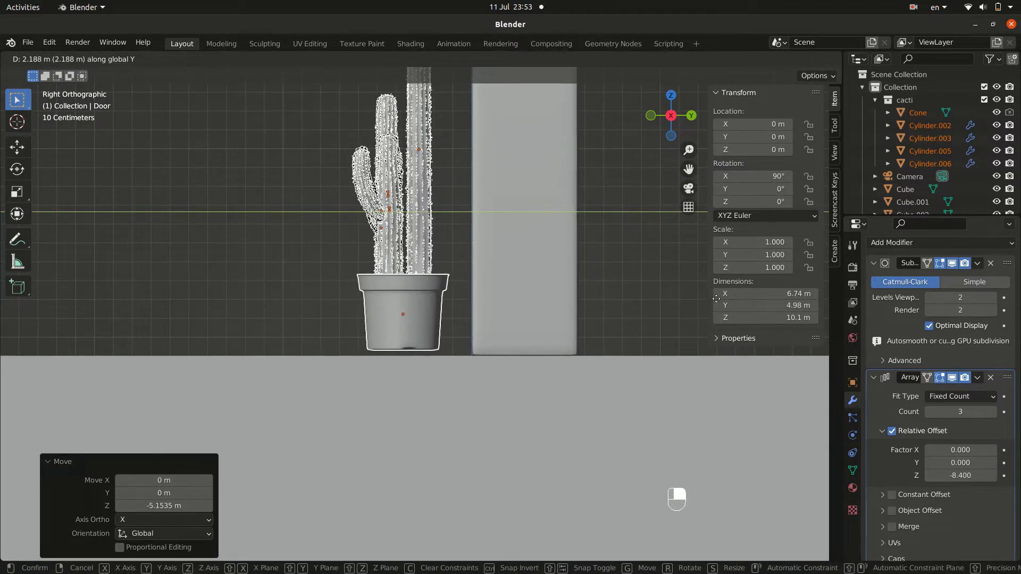
{"action": "left_click", "coordinate": [716, 299]}
{"action": "key", "text": "g"}
{"action": "key", "text": "z"}
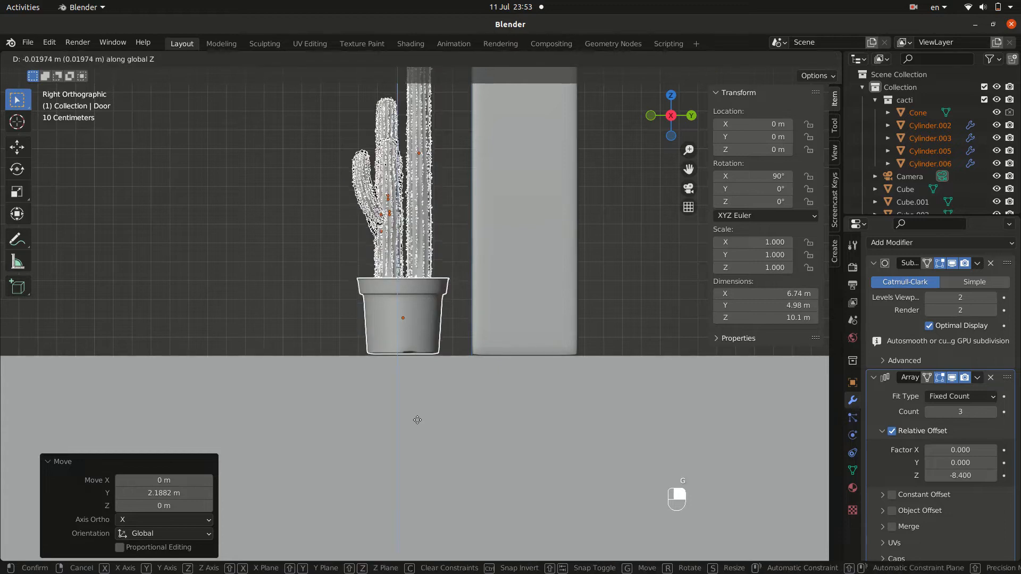
{"action": "left_click", "coordinate": [417, 424]}
{"action": "key", "text": "Tab"}
{"action": "scroll", "coordinate": [416, 419], "scroll_direction": "down", "scroll_amount": 3}
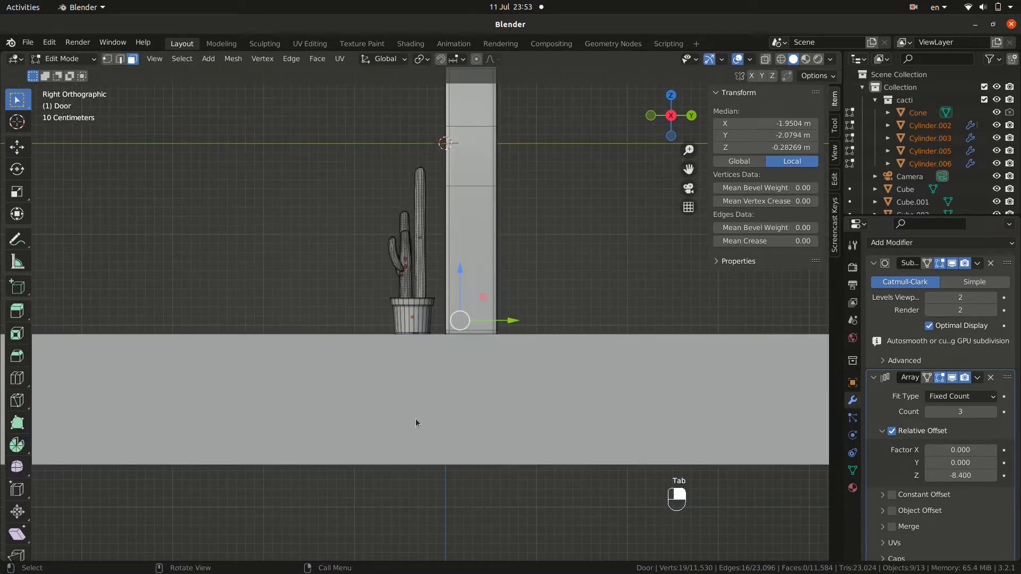
{"action": "key", "text": "Tab"}
- Move the cacti about 1.90 m along X in front of the first arch's left pillar
{"action": "key", "text": "KP_1"}
{"action": "scroll", "coordinate": [225, 285], "scroll_direction": "up", "scroll_amount": 3}
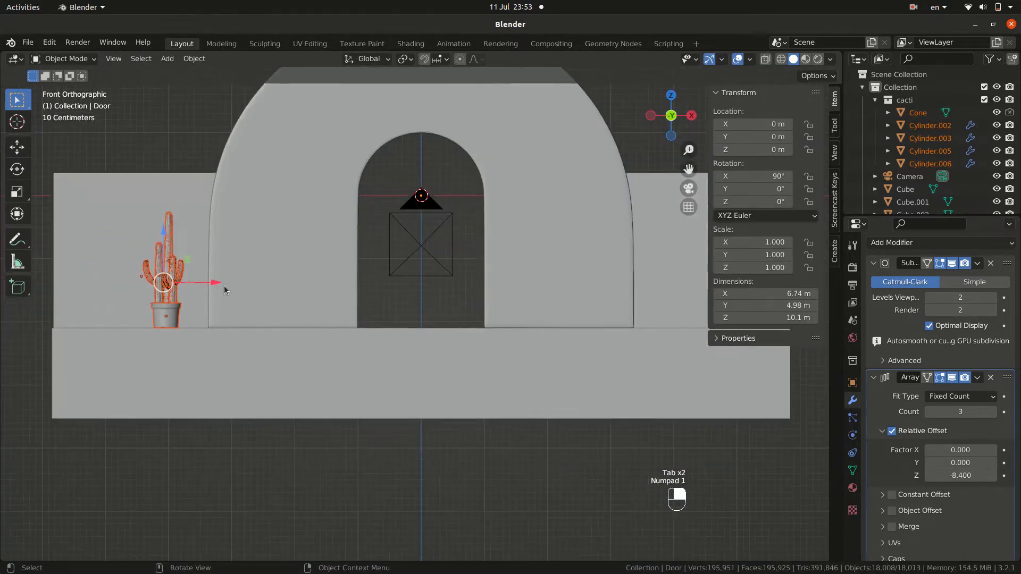
{"action": "key", "text": "g"}
{"action": "key", "text": "x"}
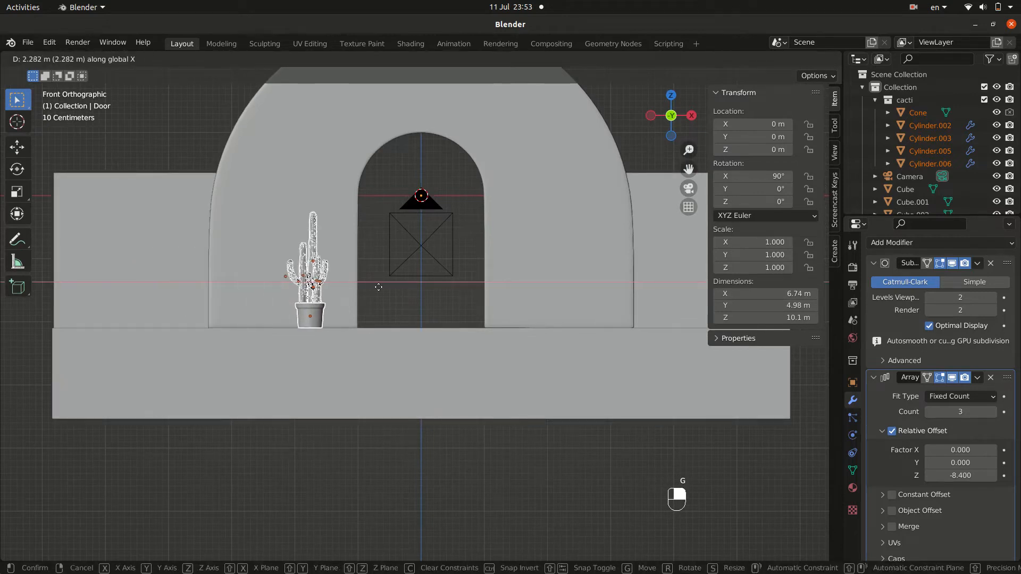
{"action": "left_click", "coordinate": [344, 285], "text": "shift"}
- Duplicate the cacti about 4.37 m along X to the right pillar and rotate the copy about 318° around Z
{"action": "key", "text": "shift+d"}
{"action": "key", "text": "x"}
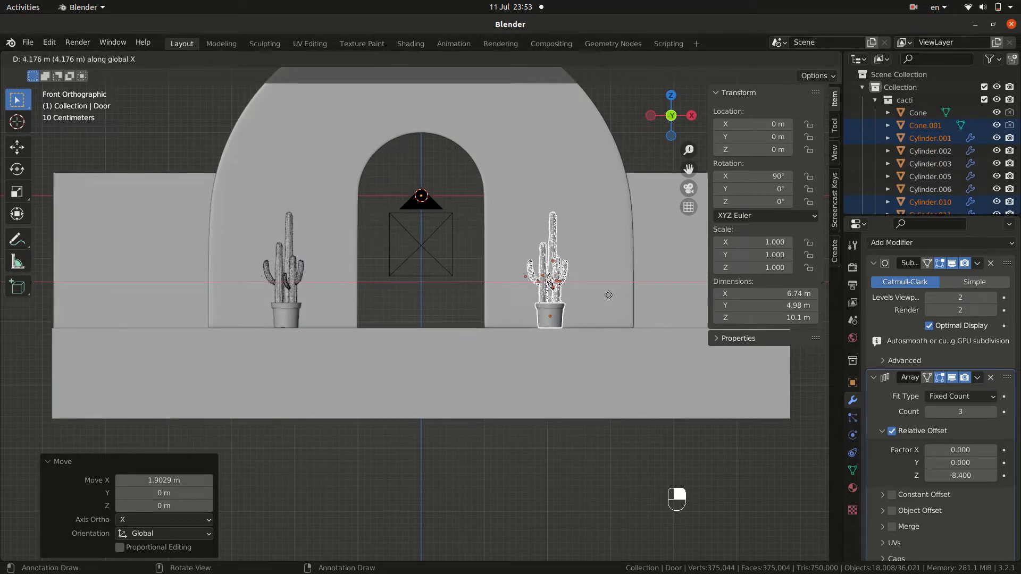
{"action": "left_click", "coordinate": [621, 300]}
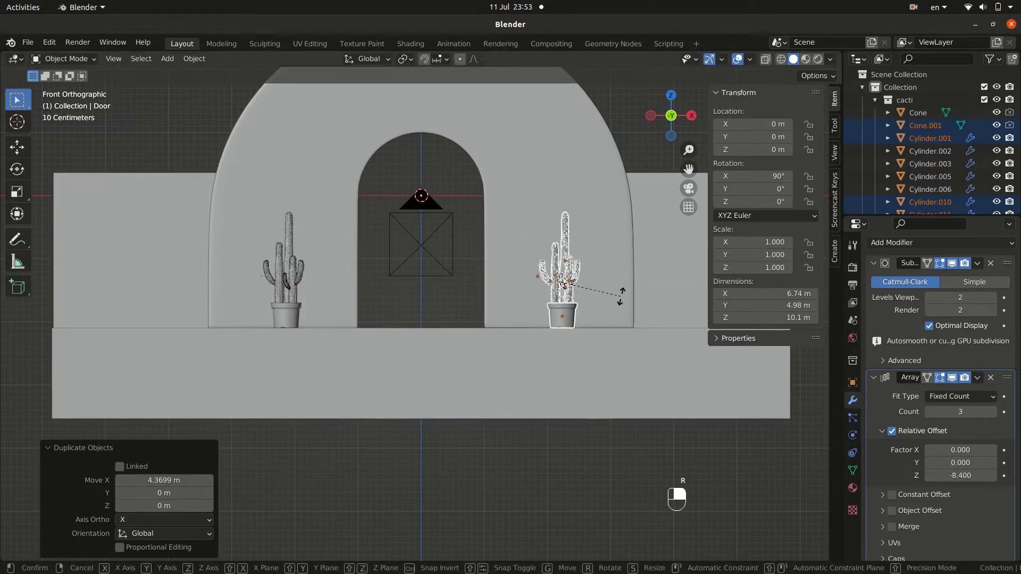
{"action": "key", "text": "r"}
{"action": "key", "text": "z"}
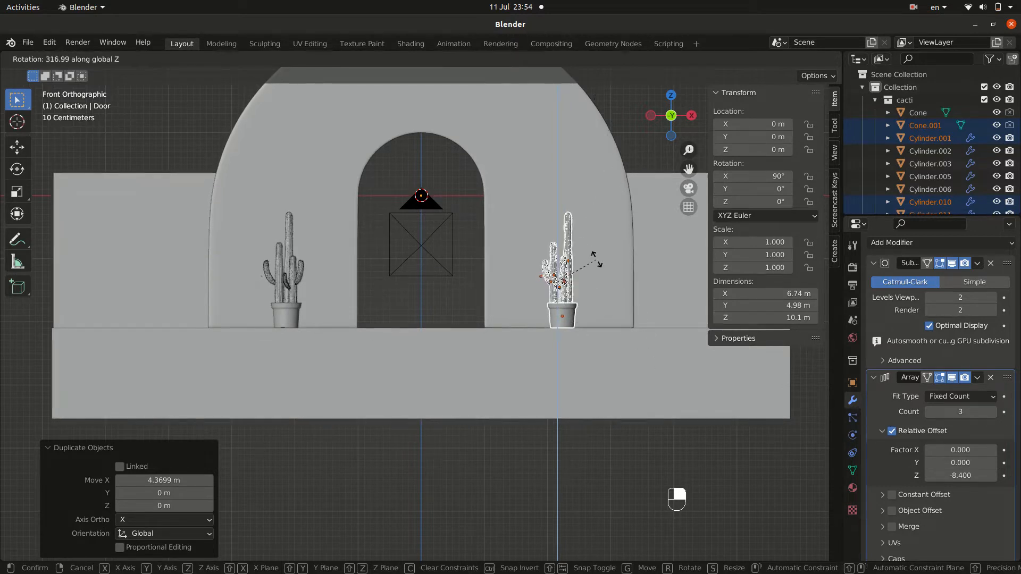
{"action": "left_click", "coordinate": [577, 255]}
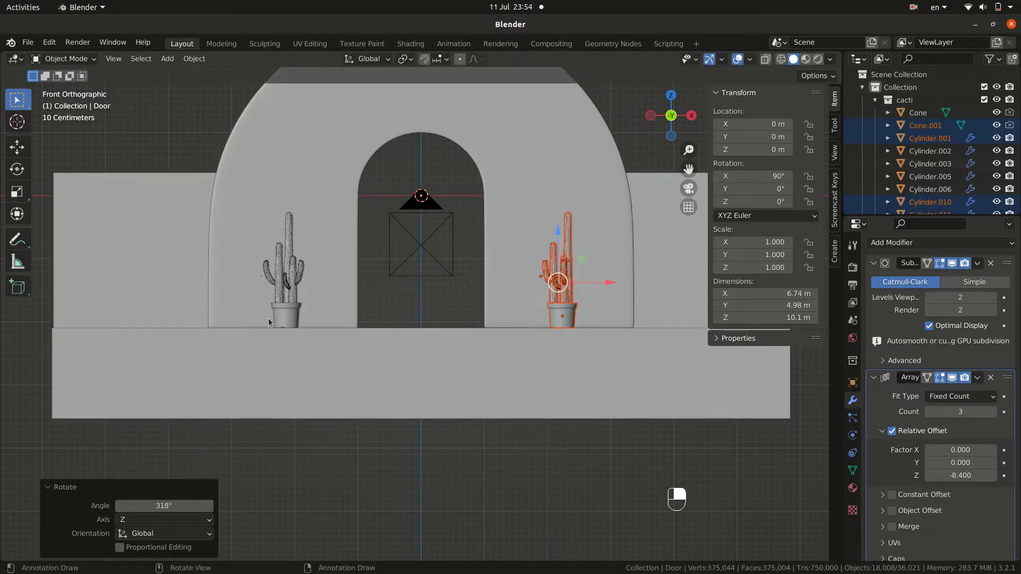
- Try moving only the left cactus's pot slightly along X, and undo the move
{"action": "left_click", "coordinate": [297, 316]}
{"action": "key", "text": "g"}
{"action": "key", "text": "x"}
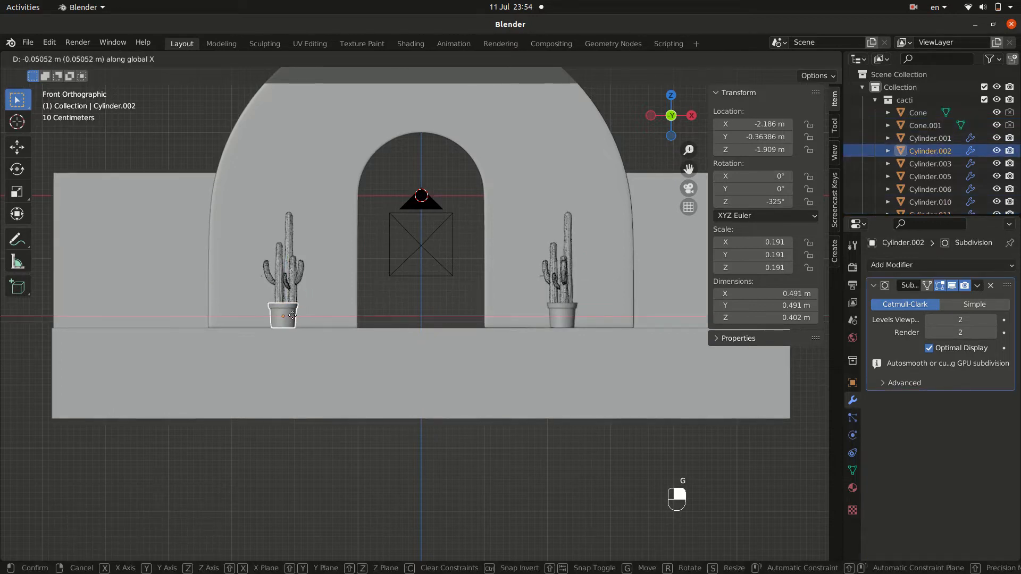
{"action": "left_click", "coordinate": [292, 316]}
{"action": "key", "text": "ctrl+z"}
{"action": "key", "text": "ctrl+z"}
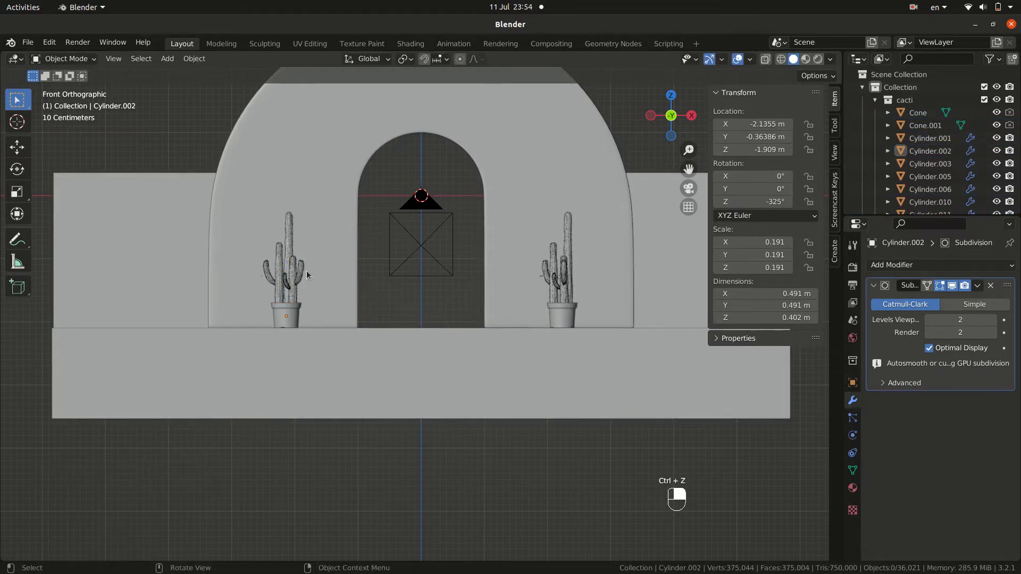
- Rotate a small side arm of the right cactus about 65° around Z, and deselect everything
{"action": "left_click", "coordinate": [303, 273]}
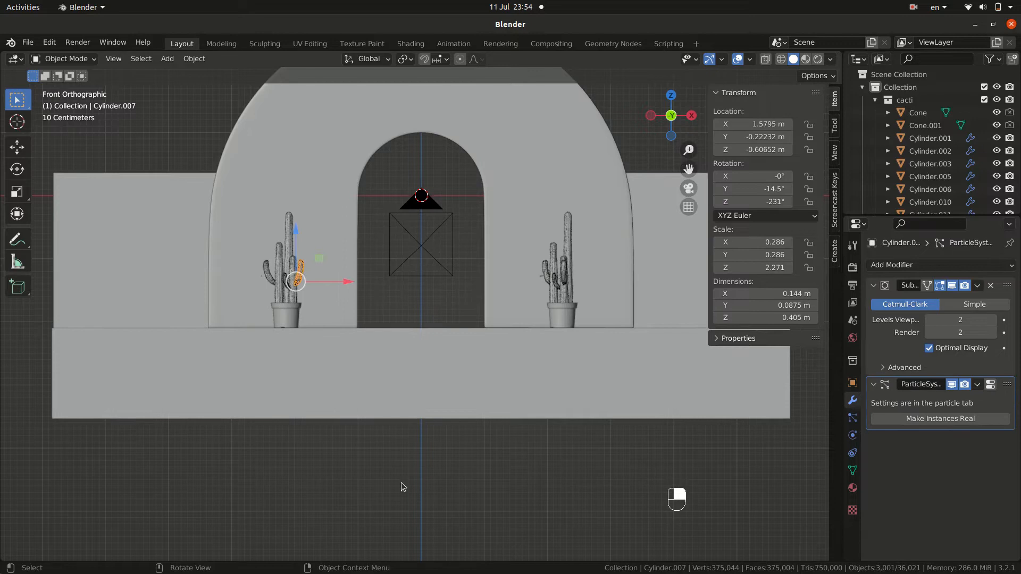
{"action": "left_click", "coordinate": [564, 274]}
{"action": "key", "text": "r"}
{"action": "key", "text": "z"}
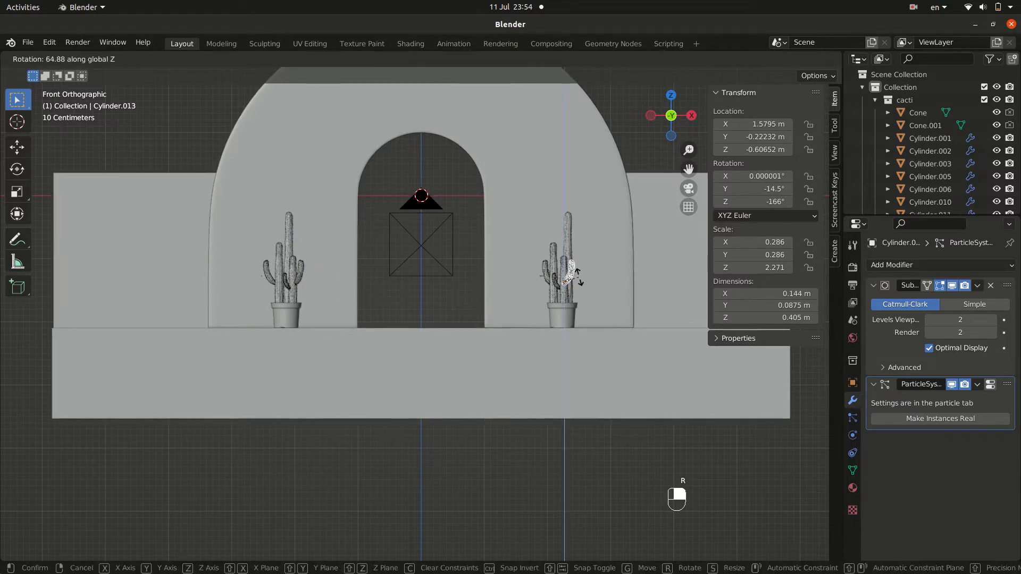
{"action": "left_click", "coordinate": [575, 276]}
{"action": "left_click", "coordinate": [593, 475]}
{"action": "scroll", "coordinate": [489, 426], "scroll_direction": "down", "scroll_amount": 2}
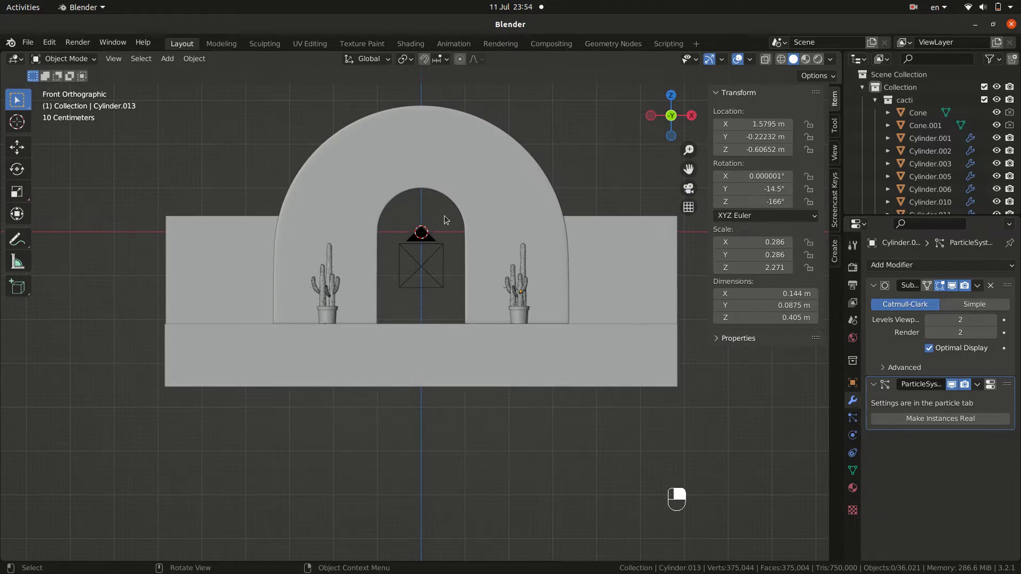
- Select the narrow face loop around the arched door's opening in Edit Mode and isolate the door in local view
{"action": "left_click", "coordinate": [500, 229]}
{"action": "key", "text": "Tab"}
{"action": "scroll", "coordinate": [500, 230], "scroll_direction": "up", "scroll_amount": 2}
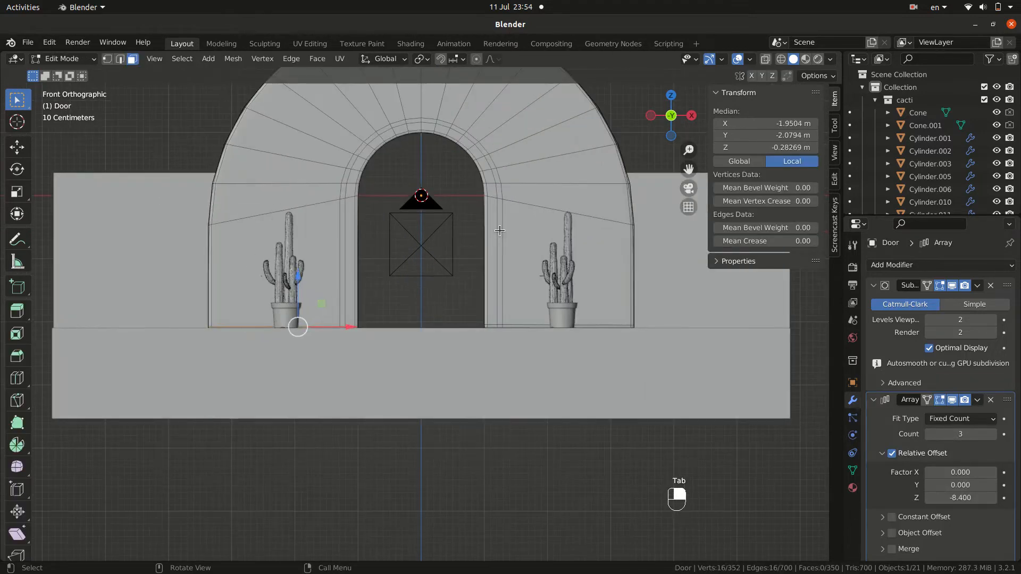
{"action": "left_click", "coordinate": [500, 230], "text": "alt"}
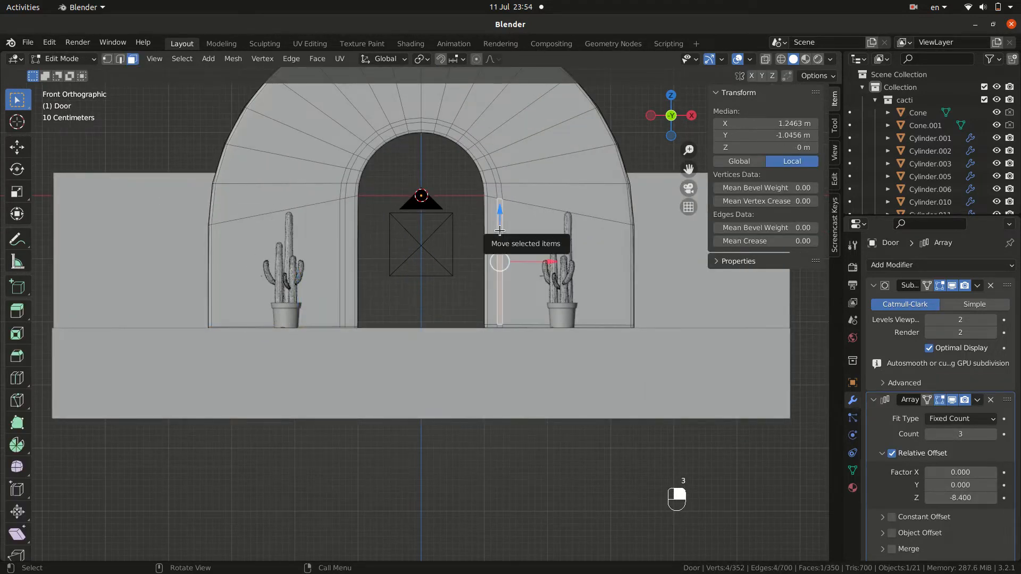
{"action": "left_click", "coordinate": [500, 198], "text": "alt"}
{"action": "key", "text": "KP_Divide"}
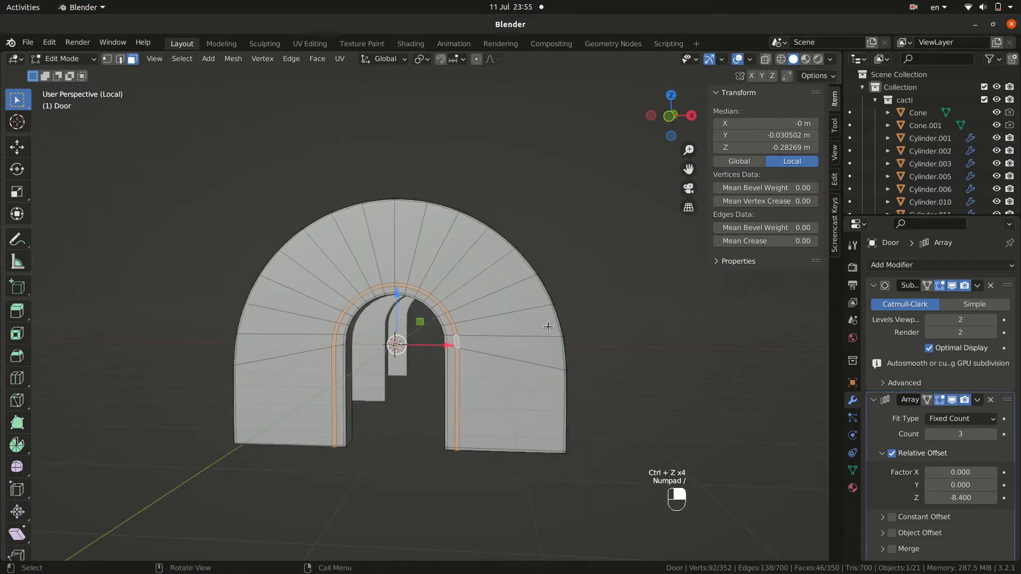
{"action": "scroll", "coordinate": [497, 379], "scroll_direction": "up", "scroll_amount": 7}
{"action": "scroll", "coordinate": [661, 394], "scroll_direction": "down", "scroll_amount": 3}
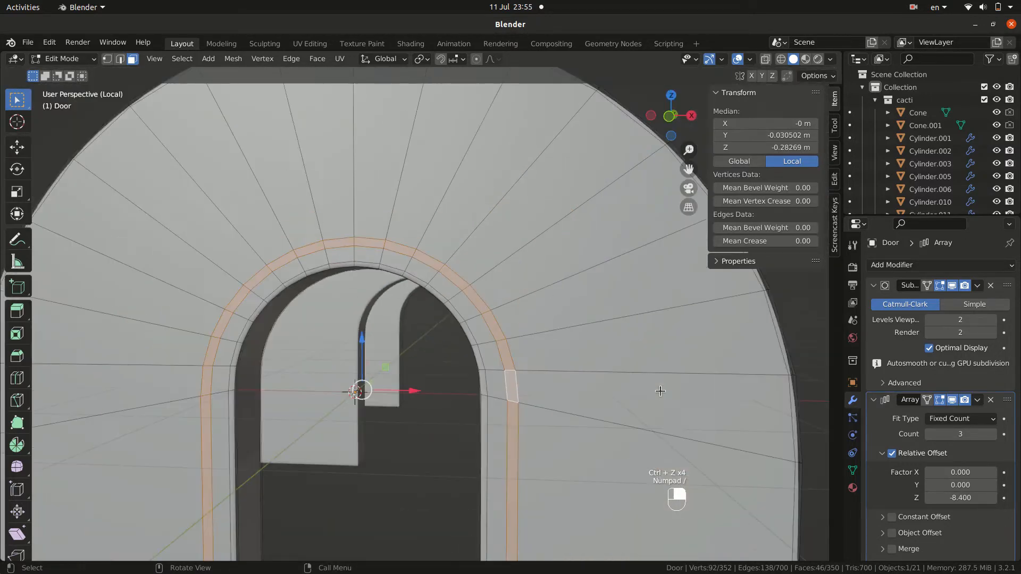
- Inset the selected face loop about 0.013 m and extrude it about 0.039 m along Y as a groove
{"action": "key", "text": "i"}
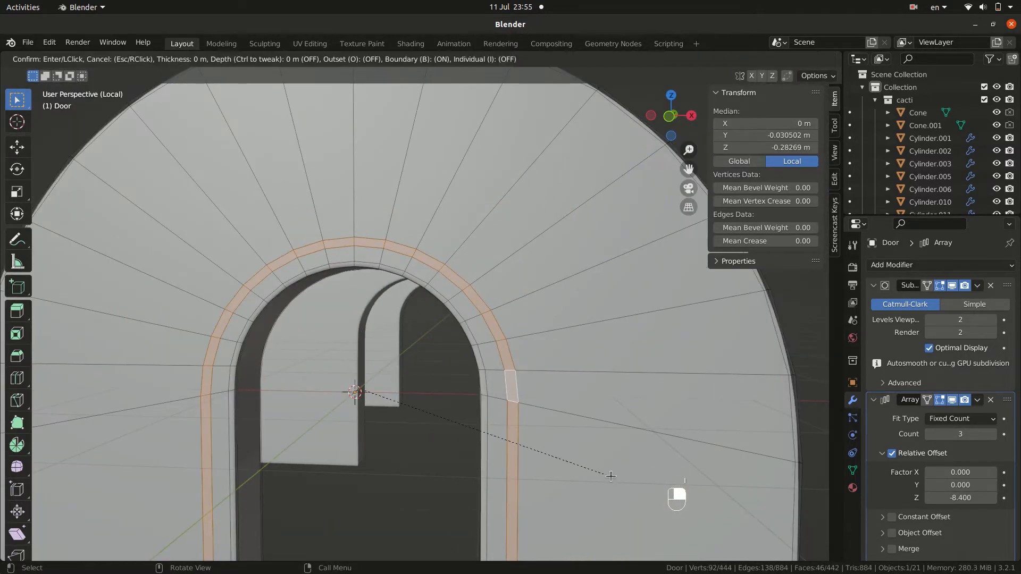
{"action": "left_click", "coordinate": [610, 475]}
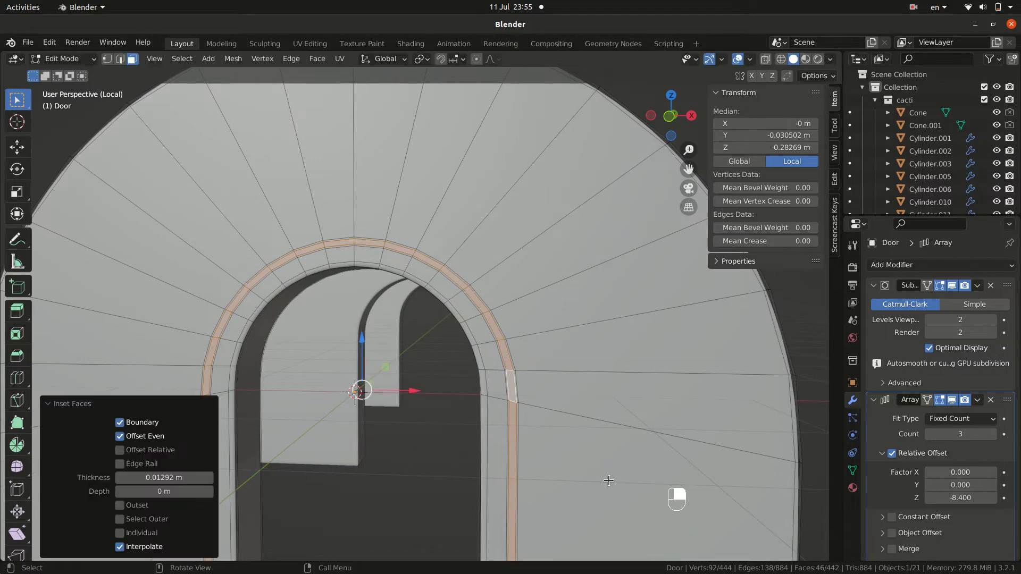
{"action": "key", "text": "e"}
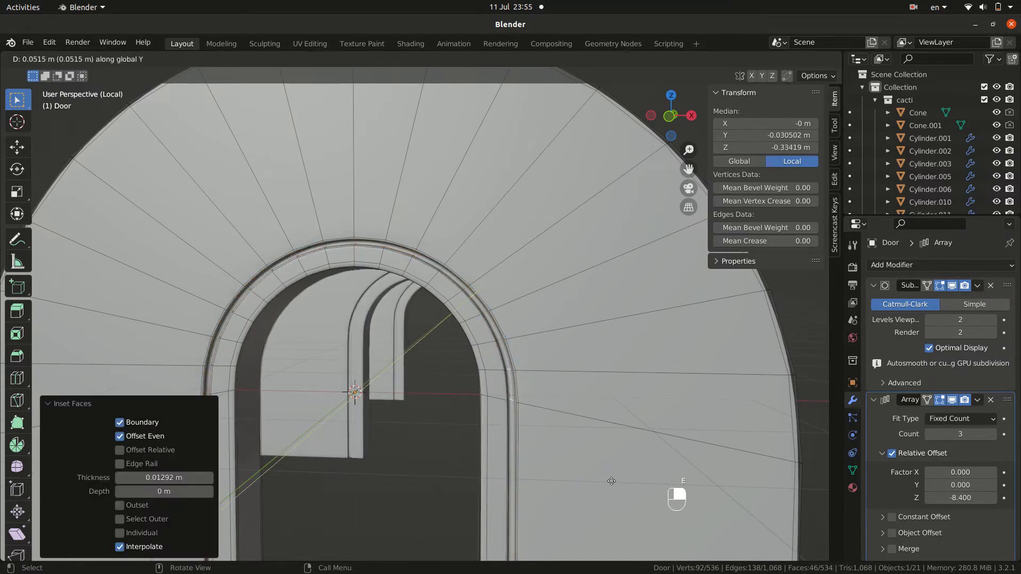
{"action": "left_click", "coordinate": [609, 481]}
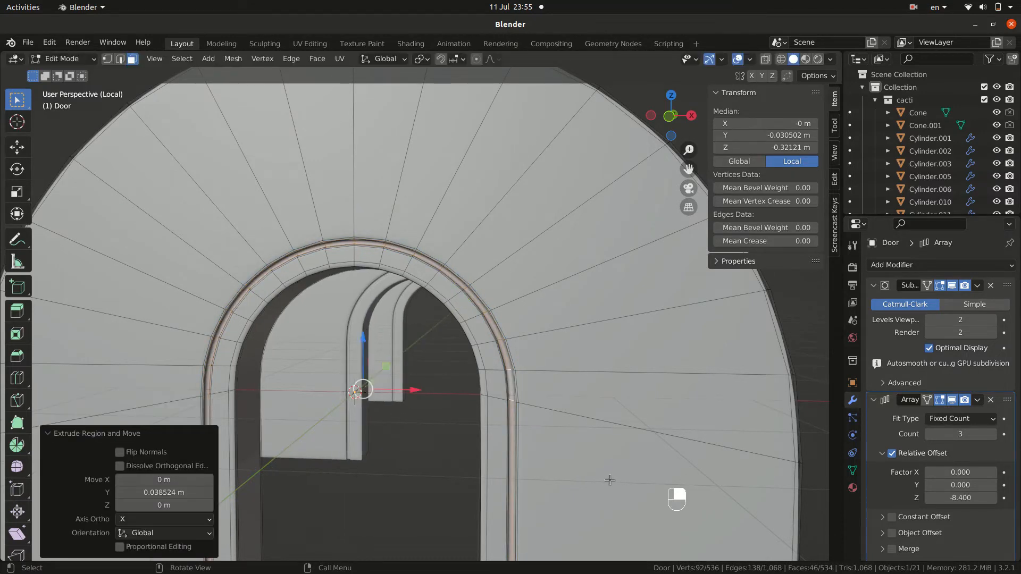
- Inset the groove's inner faces about 0.014 m and check the door in Object Mode
{"action": "middle_click_drag", "start_coordinate": [609, 480], "coordinate": [571, 456]}
{"action": "key", "text": "i"}
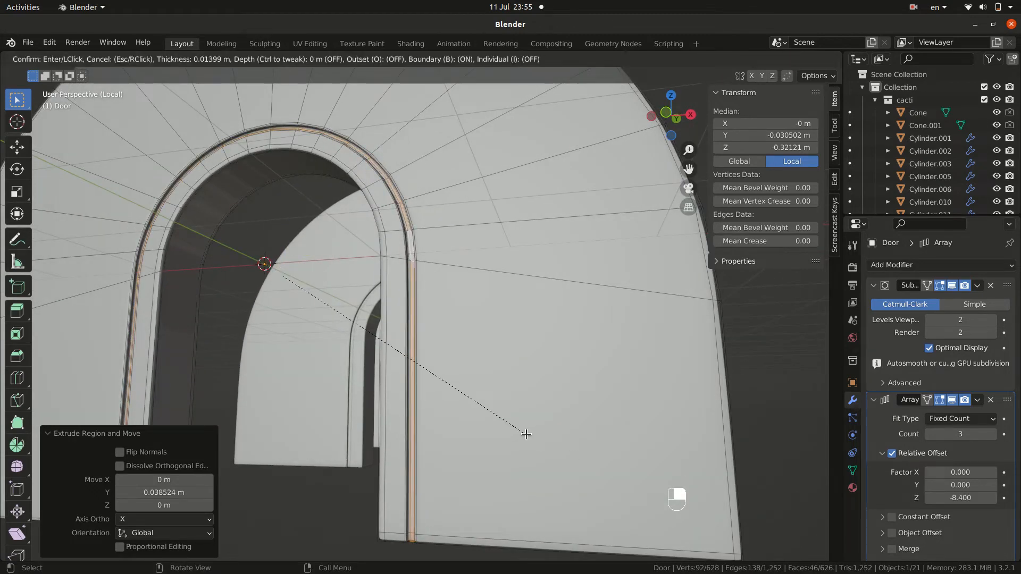
{"action": "left_click", "coordinate": [526, 434]}
{"action": "key", "text": "Tab"}
{"action": "middle_click_drag", "start_coordinate": [555, 456], "coordinate": [544, 420]}
- Add a loop cut with slide factor 0.020 around the arch's front face and bevel it about 0.0675 m wide
{"action": "key", "text": "Tab"}
{"action": "middle_click_drag", "start_coordinate": [538, 377], "coordinate": [540, 430]}
{"action": "key", "text": "ctrl+r"}
{"action": "left_click", "coordinate": [501, 484]}
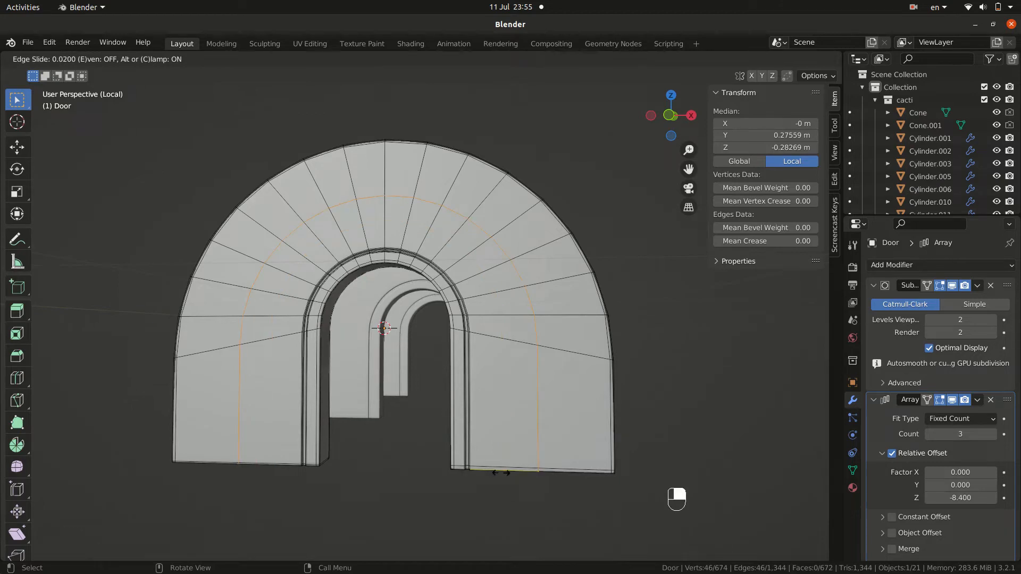
{"action": "left_click", "coordinate": [501, 473]}
{"action": "key", "text": "ctrl+b"}
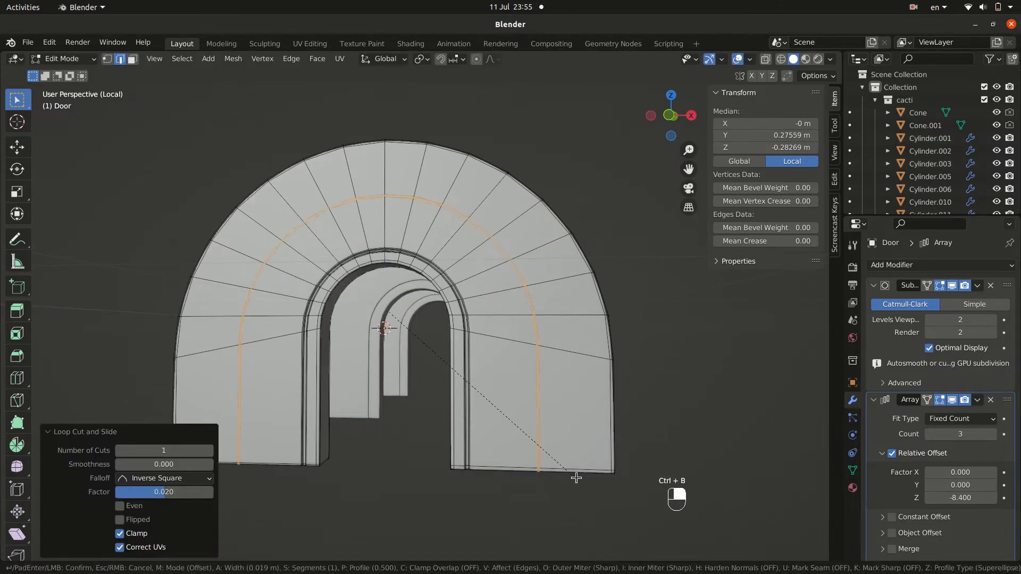
{"action": "left_click", "coordinate": [578, 479]}
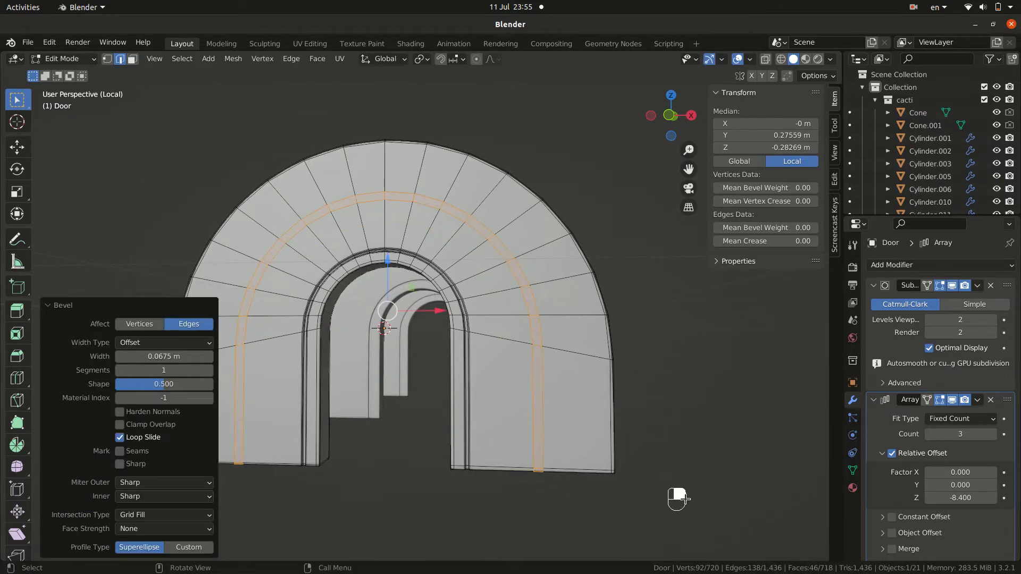
- Inset the beveled band about 0.028 m and extrude it about 0.037 m along Y as a second groove
{"action": "key", "text": "i"}
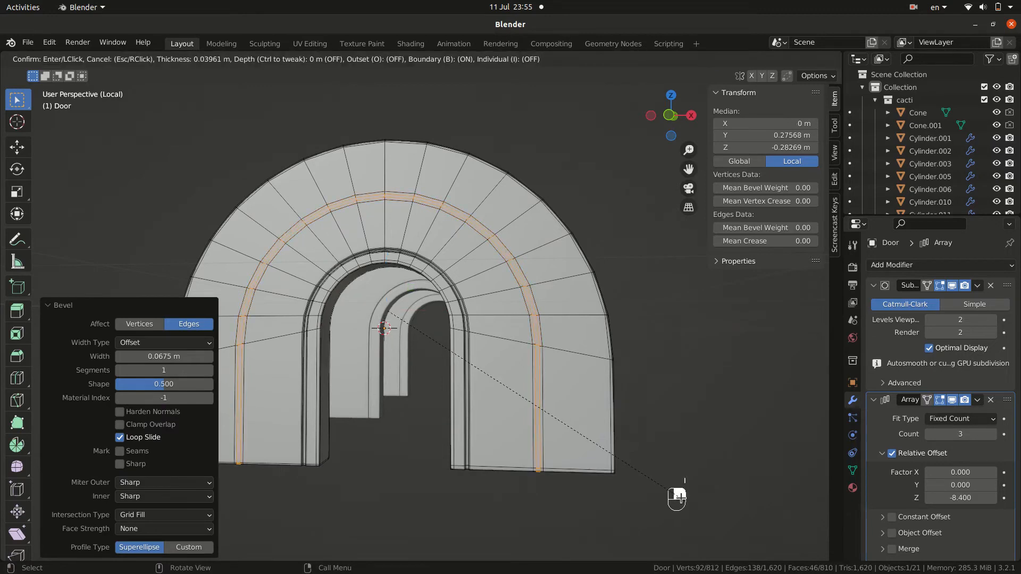
{"action": "left_click", "coordinate": [680, 497]}
{"action": "middle_click_drag", "start_coordinate": [680, 498], "coordinate": [711, 383]}
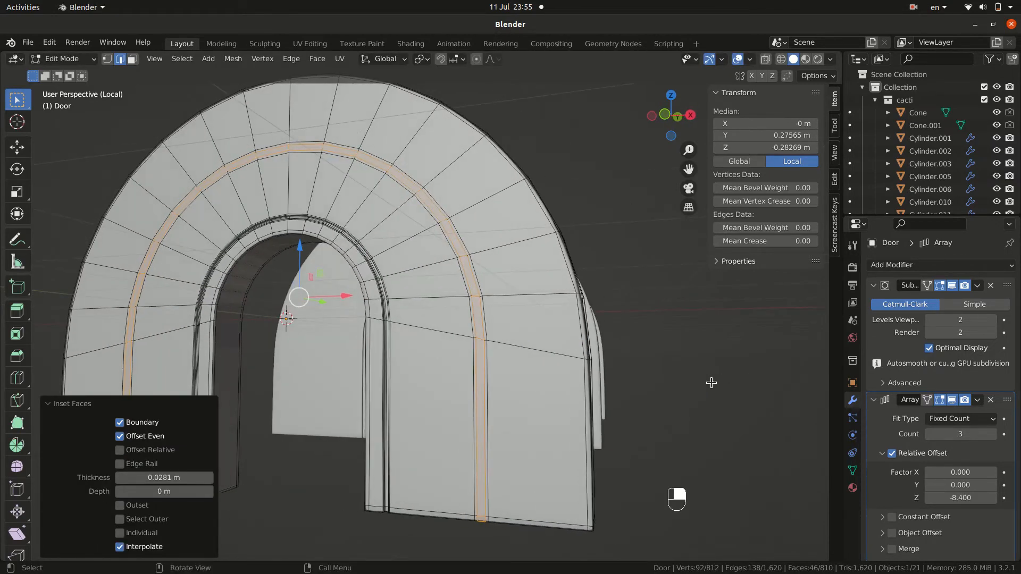
{"action": "key", "text": "e"}
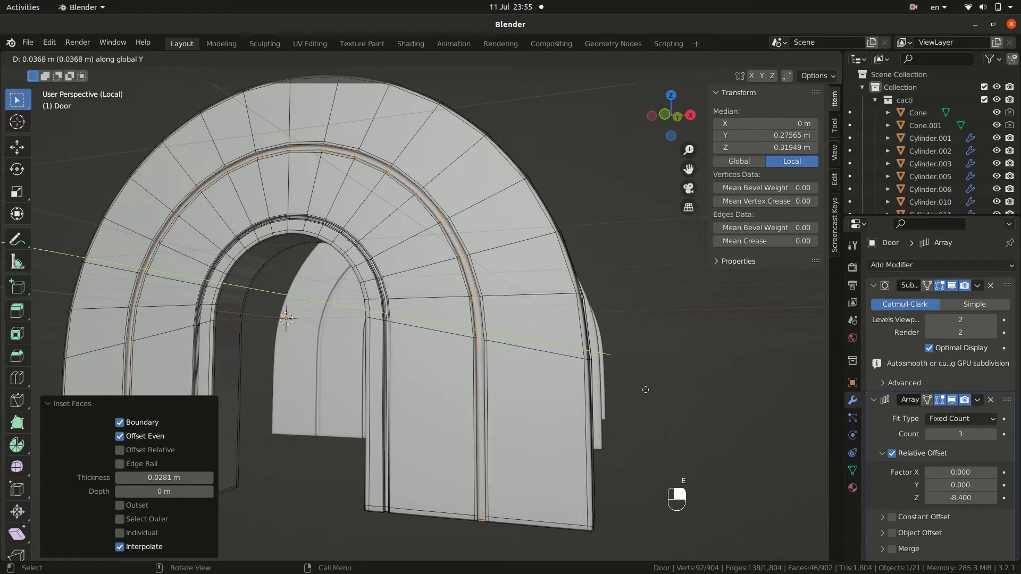
{"action": "left_click", "coordinate": [645, 390]}
- Inset the second groove's inner faces about 0.01 m, and return to Object Mode and camera view
{"action": "key", "text": "i"}
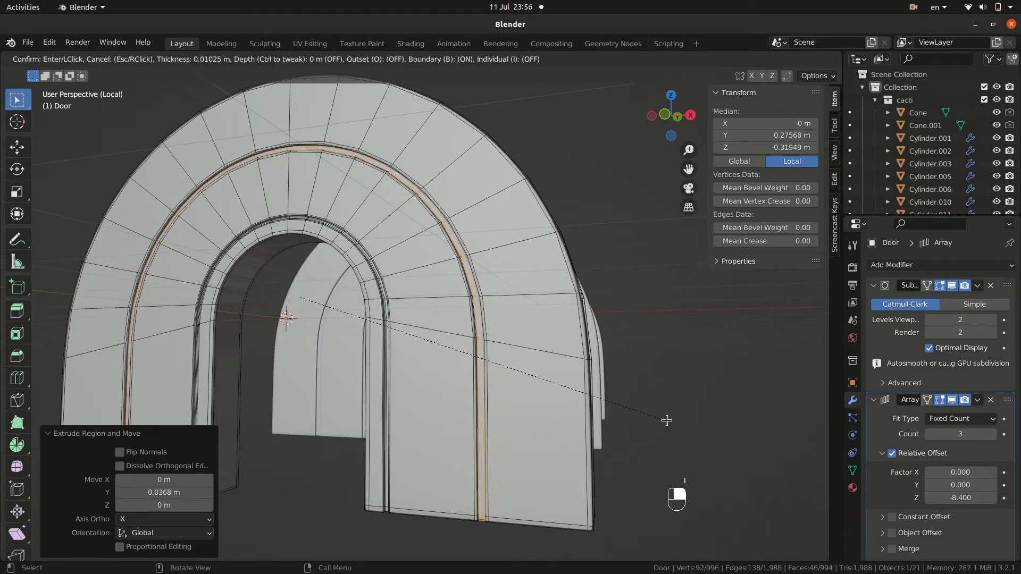
{"action": "left_click", "coordinate": [664, 419]}
{"action": "key", "text": "Tab"}
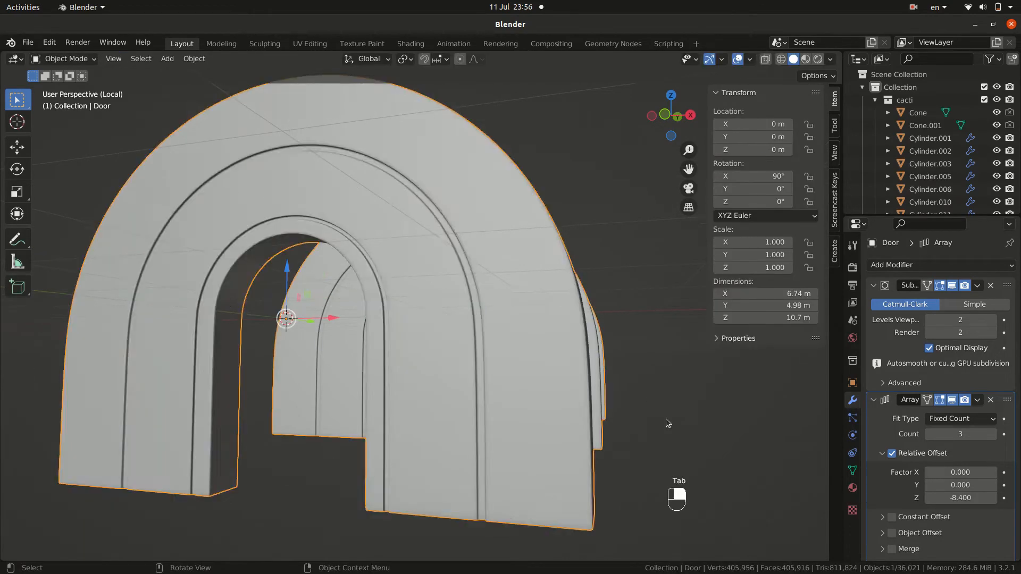
{"action": "key", "text": "KP_0"}
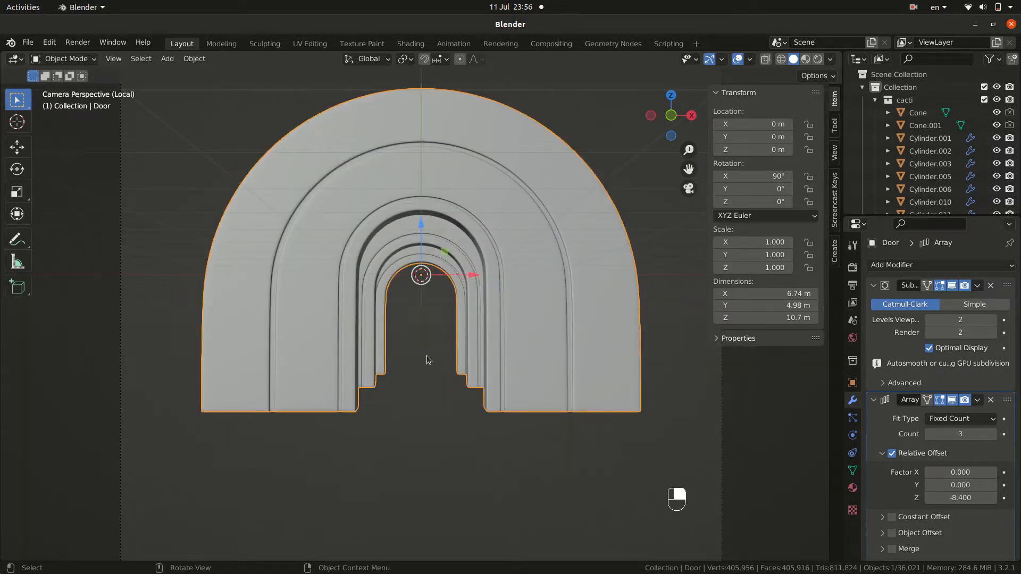
- Return to the full scene in camera view and hide the Cone and Cone.001 objects in the viewport
{"action": "scroll", "coordinate": [413, 358], "scroll_direction": "down", "scroll_amount": 3}
{"action": "key", "text": "KP_Divide"}
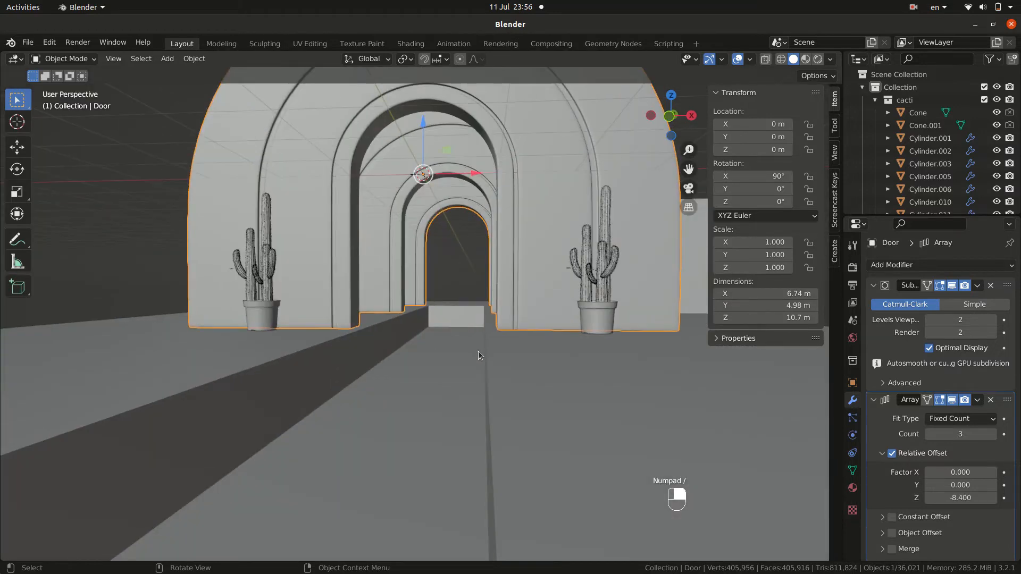
{"action": "key", "text": "KP_0"}
{"action": "scroll", "coordinate": [535, 407], "scroll_direction": "down", "scroll_amount": 3}
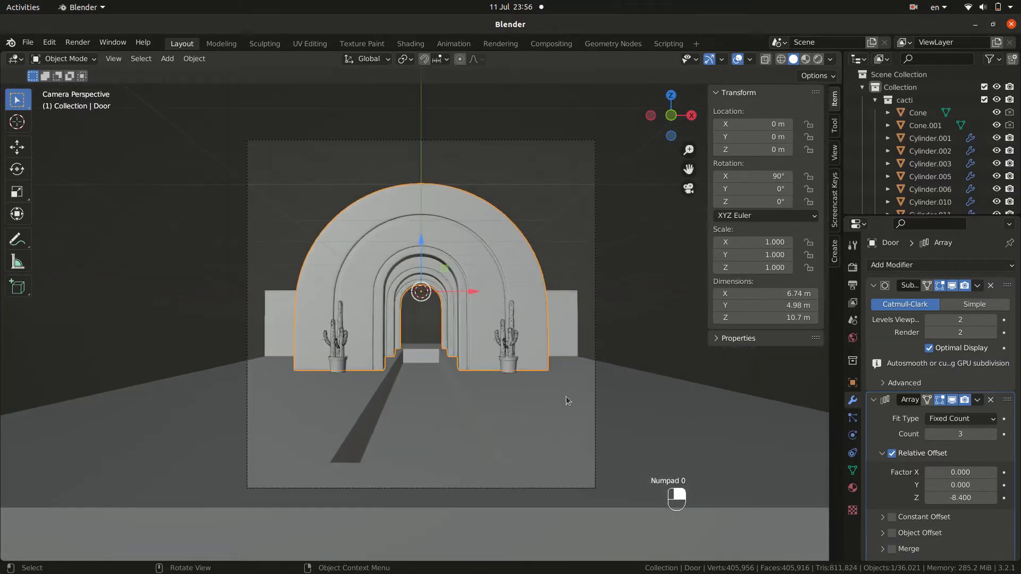
{"action": "scroll", "coordinate": [529, 365], "scroll_direction": "up", "scroll_amount": 6}
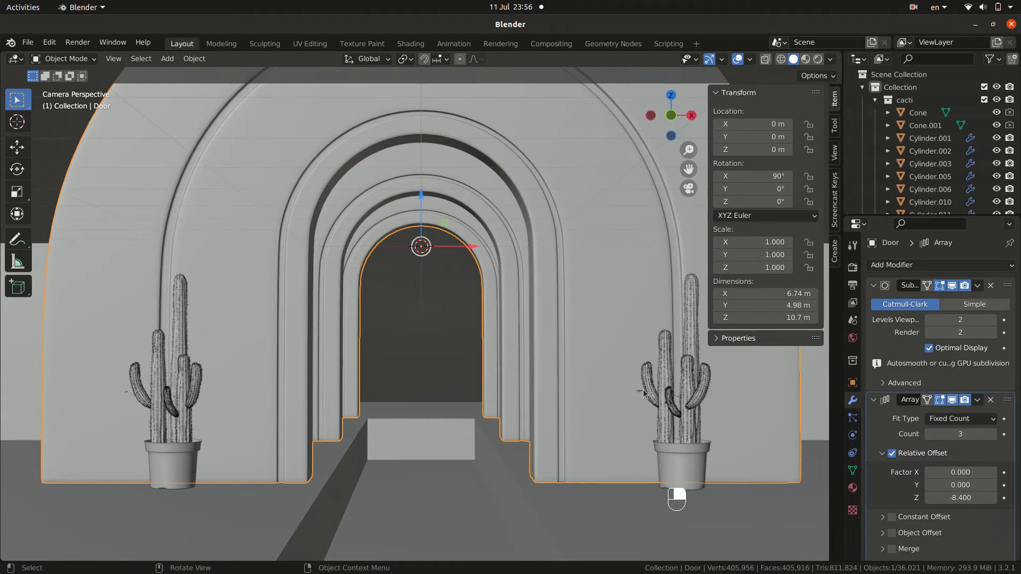
{"action": "left_click", "coordinate": [644, 393]}
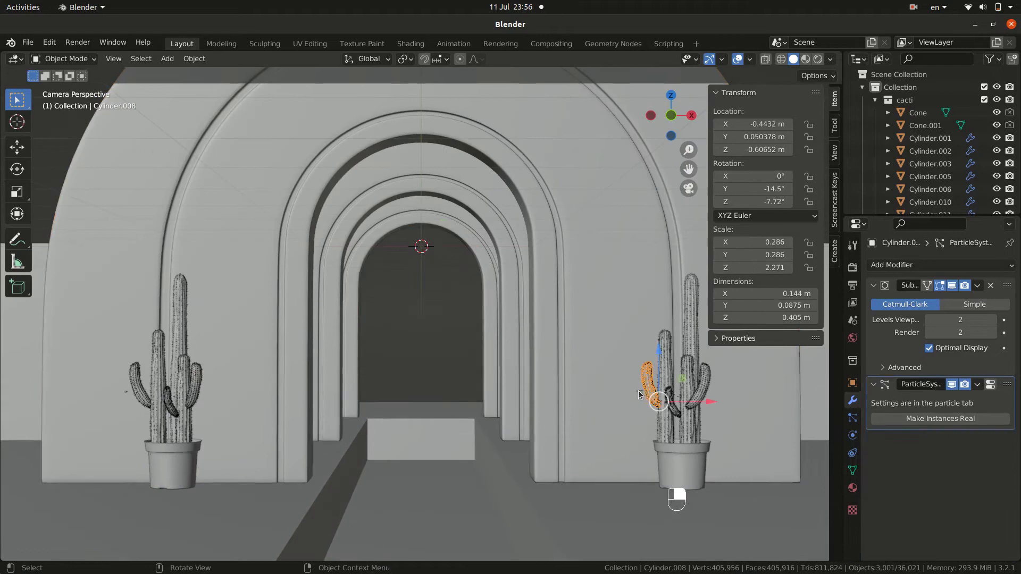
{"action": "left_click", "coordinate": [642, 392]}
{"action": "left_click_drag", "start_coordinate": [998, 126], "coordinate": [997, 113]}
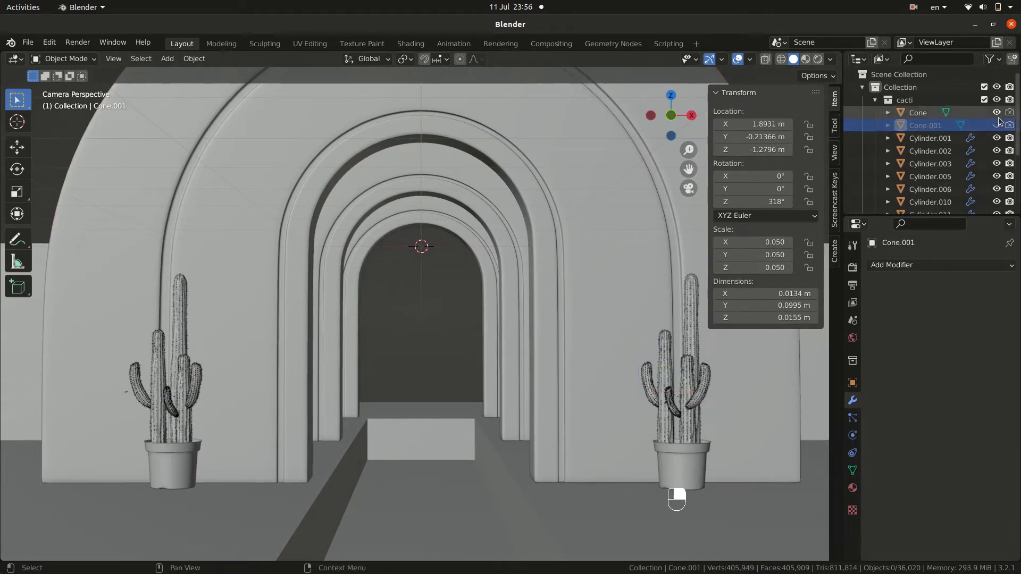
- Add a Bezier curve at the world origin and rotate it 90° around the global Y axis
{"action": "scroll", "coordinate": [637, 399], "scroll_direction": "down", "scroll_amount": 4}
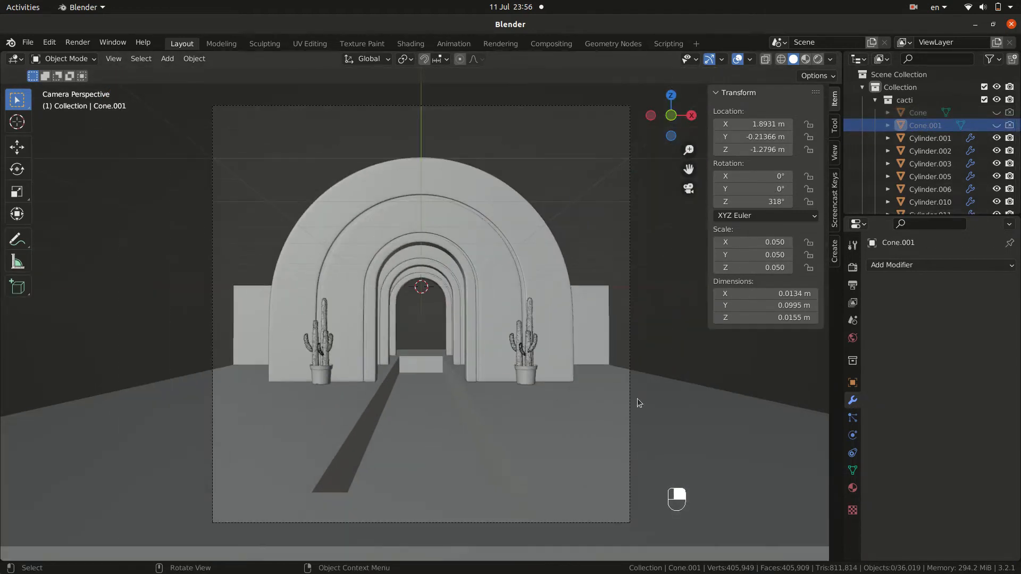
{"action": "scroll", "coordinate": [640, 402], "scroll_direction": "down", "scroll_amount": 2}
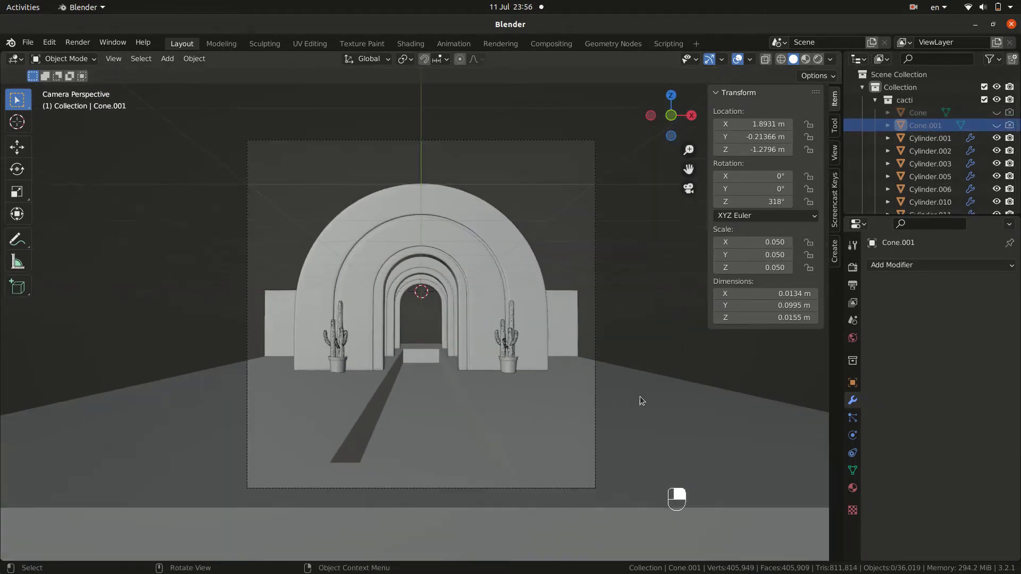
{"action": "key", "text": "shift+a"}
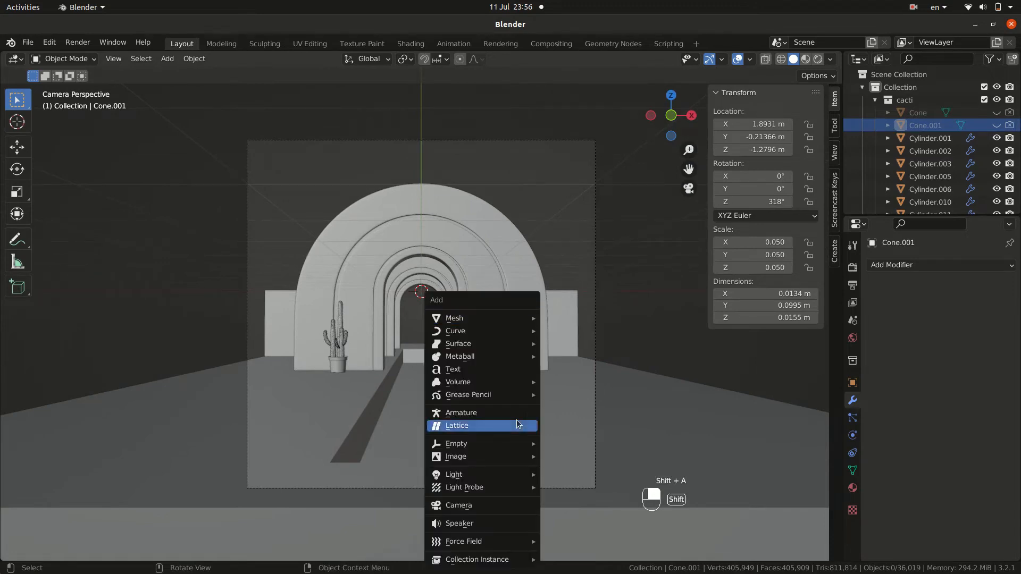
{"action": "key", "text": "shift+a"}
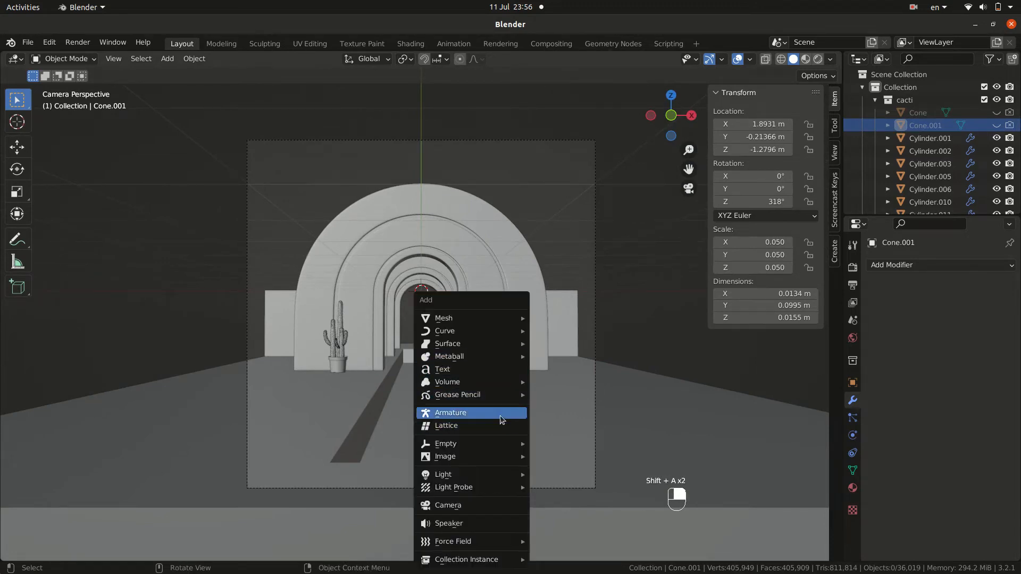
{"action": "mouse_move", "coordinate": [501, 339]}
{"action": "left_click", "coordinate": [553, 331]}
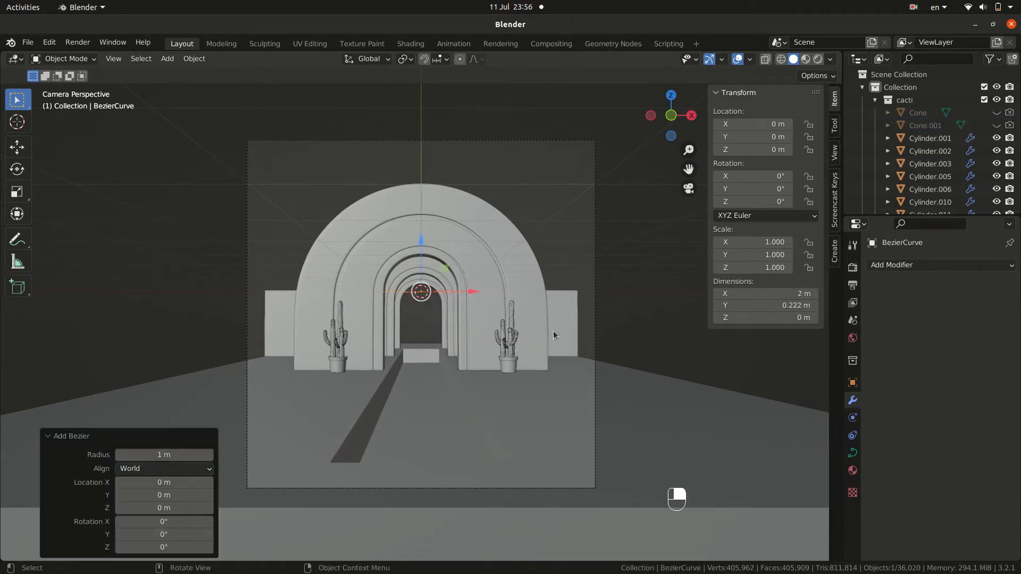
{"action": "key", "text": "r"}
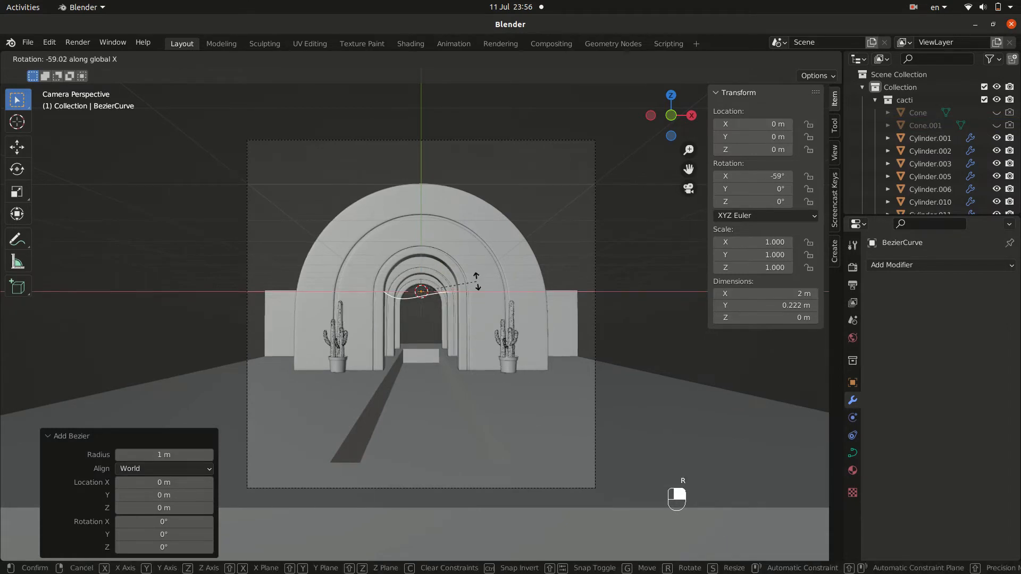
{"action": "type", "text": "zy9"}
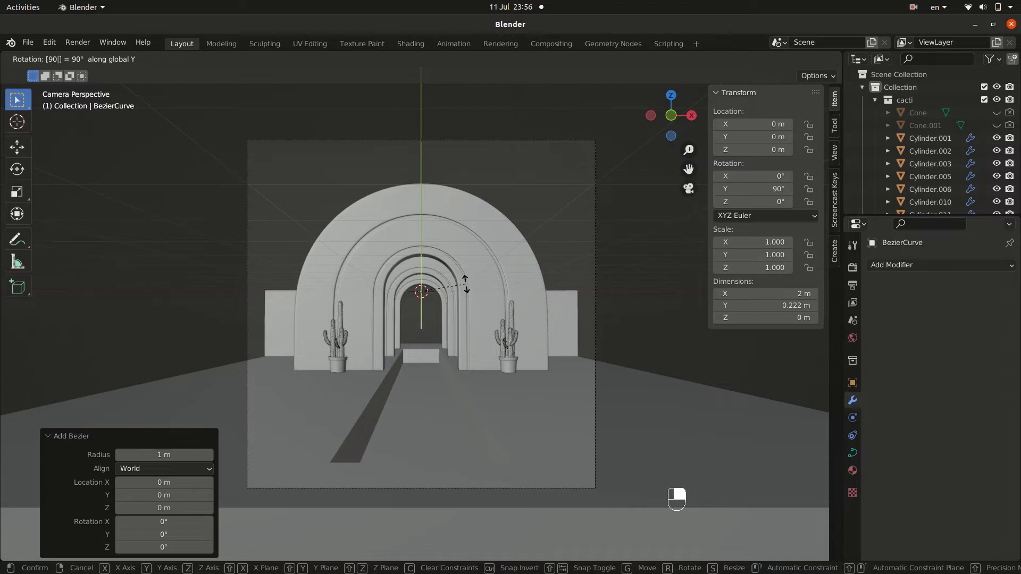
{"action": "key", "text": "Return"}
- Isolate the curve in right view and rotate its upper control point about 45.6° so the handles stand vertical
{"action": "key", "text": "KP_Divide"}
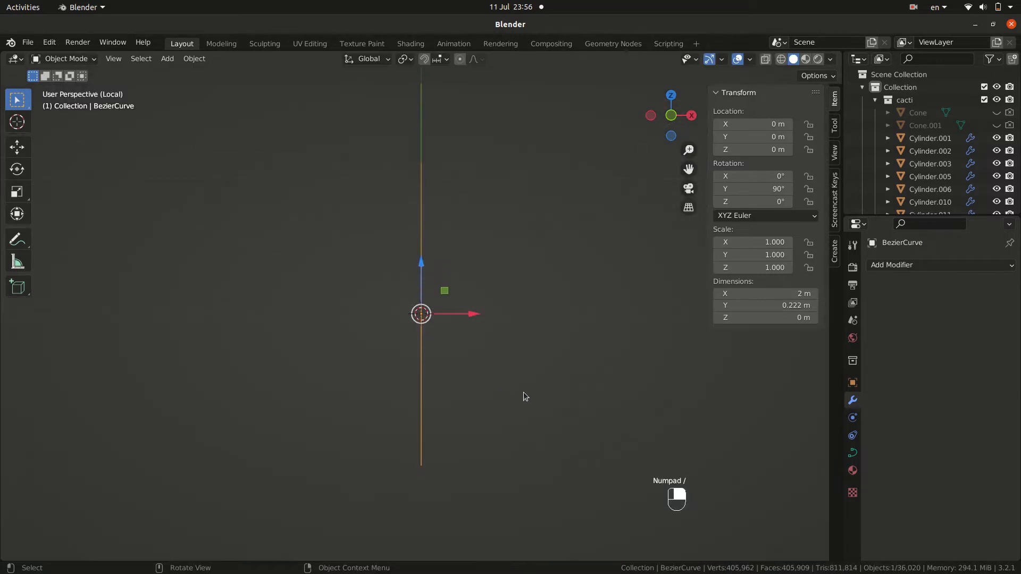
{"action": "key", "text": "KP_3"}
{"action": "key", "text": "Tab"}
{"action": "left_click", "coordinate": [410, 212]}
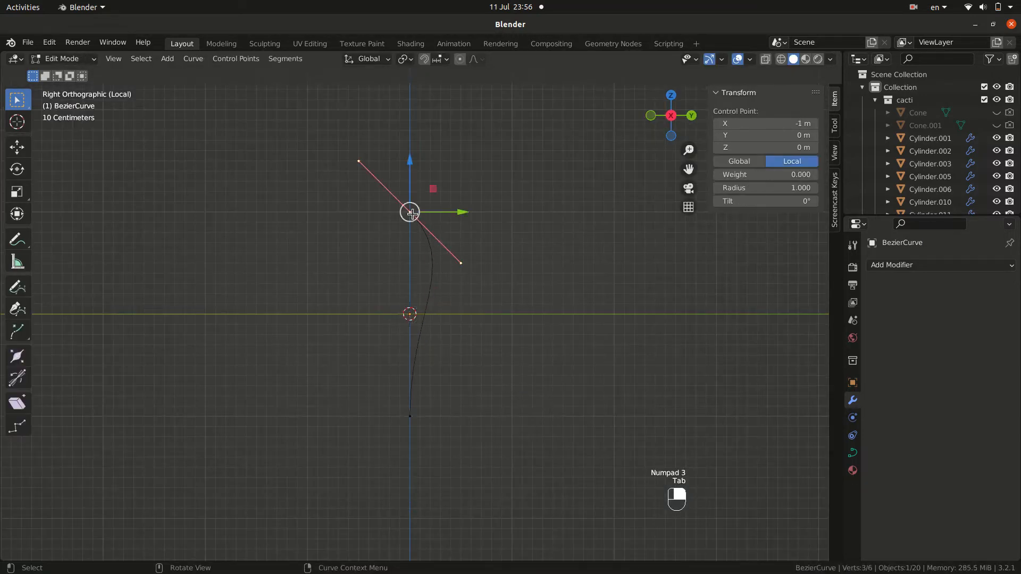
{"action": "key", "text": "r"}
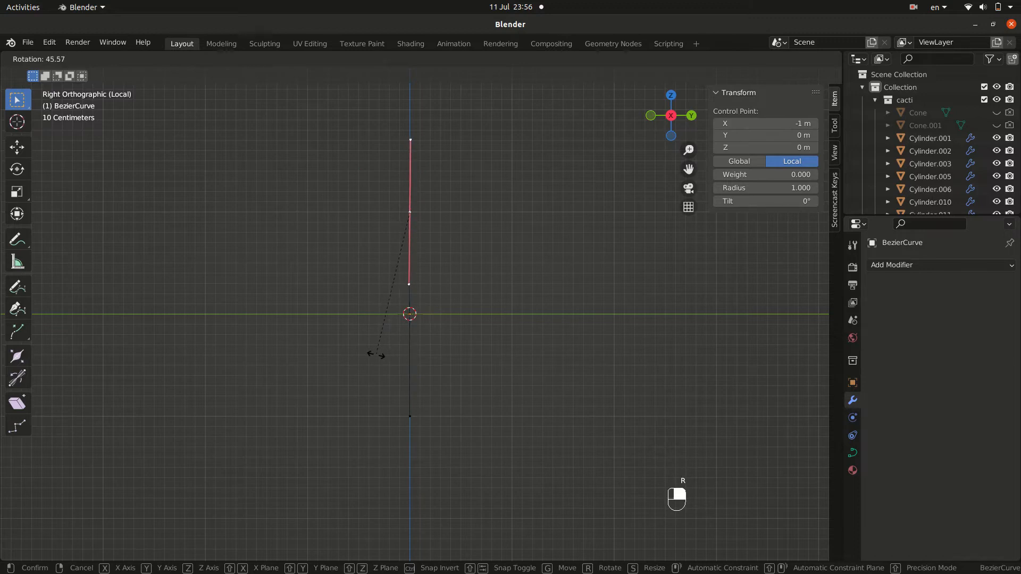
{"action": "left_click", "coordinate": [376, 354]}
{"action": "scroll", "coordinate": [439, 282], "scroll_direction": "up", "scroll_amount": 1}
{"action": "scroll", "coordinate": [438, 282], "scroll_direction": "down", "scroll_amount": 2}
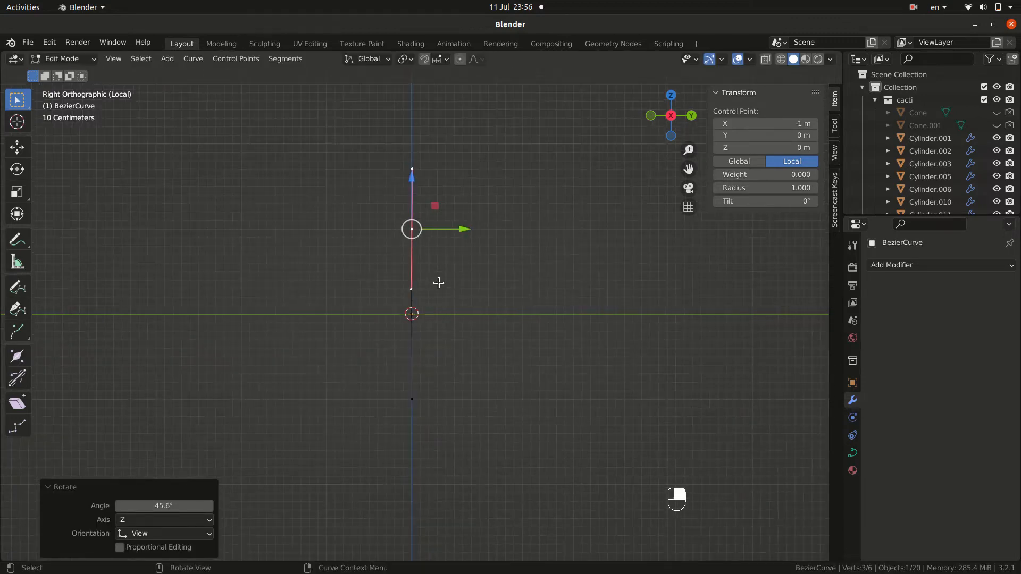
- Extrude the upper point toward -Y, rotate it about -181°, and place it level about 0.99 m away to form an arch
{"action": "key", "text": "e"}
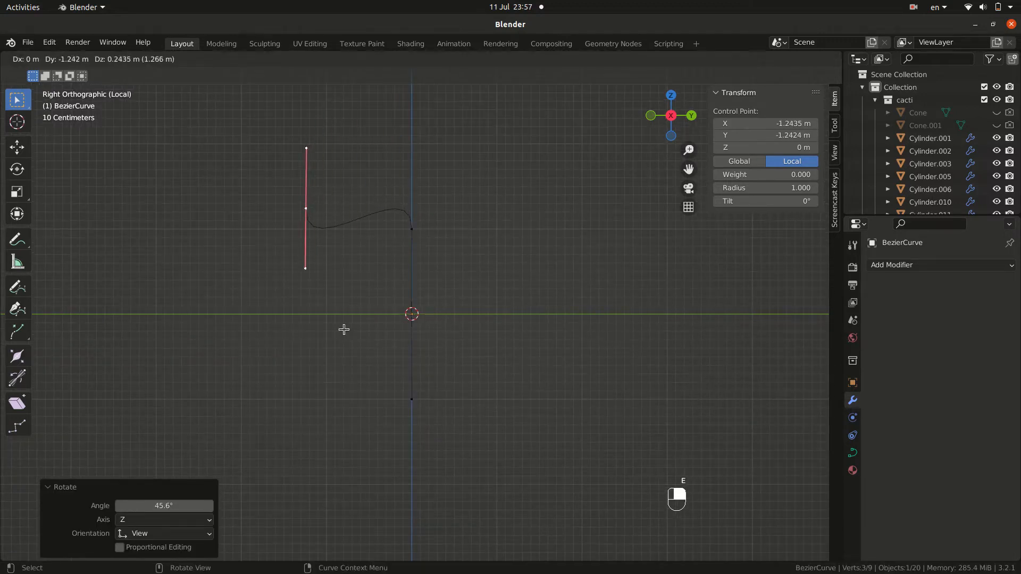
{"action": "key", "text": "r"}
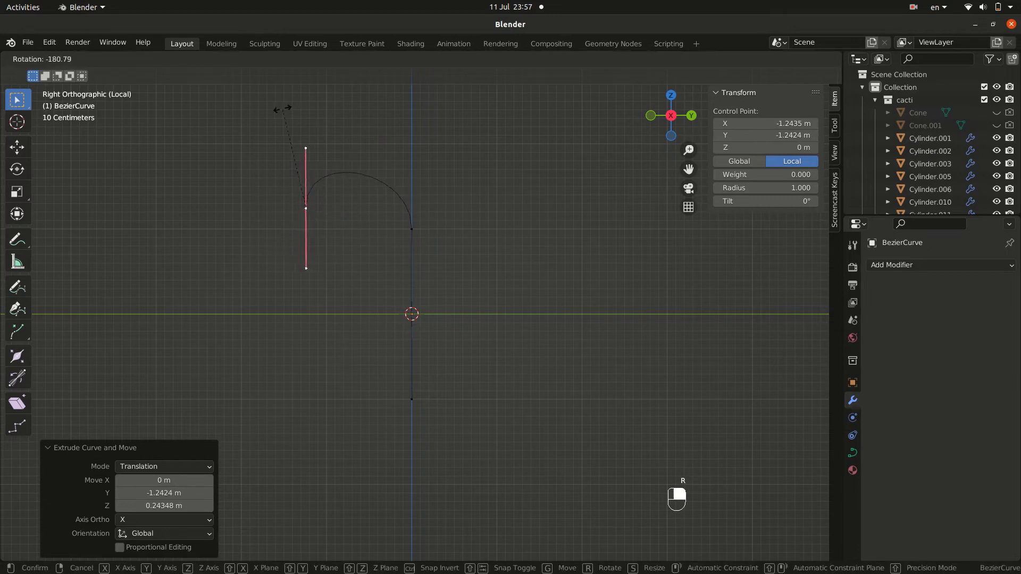
{"action": "left_click", "coordinate": [282, 109]}
{"action": "key", "text": "g"}
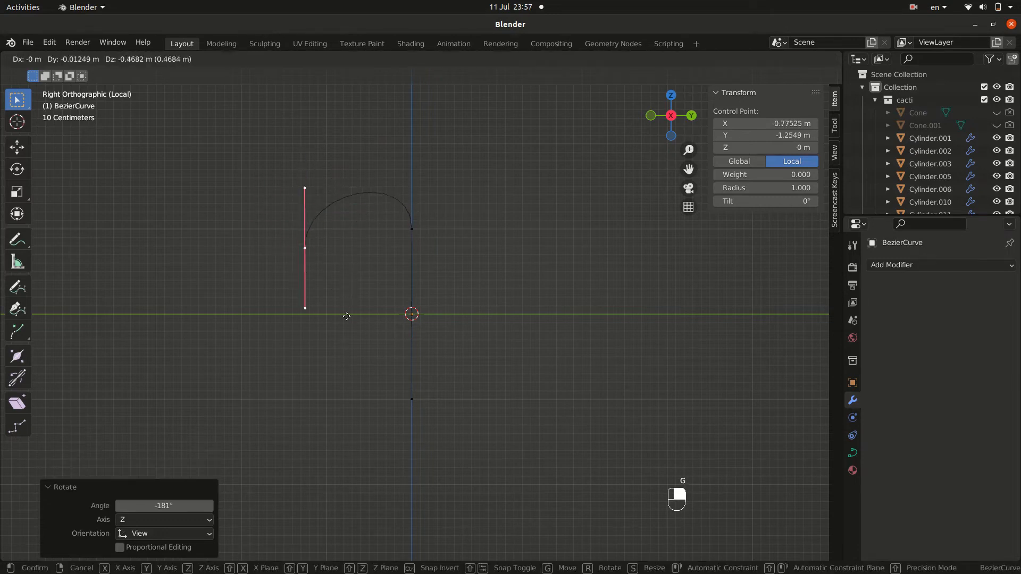
{"action": "left_click", "coordinate": [369, 292]}
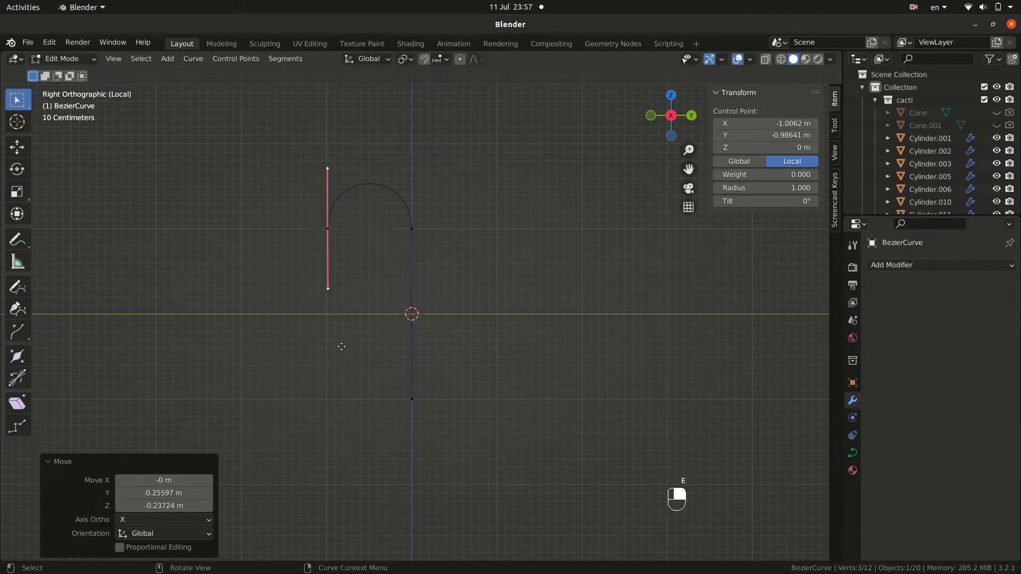
- Extrude the arch's free end about 0.98 m straight down along Z, and leave the curve points deselected
{"action": "key", "text": "g"}
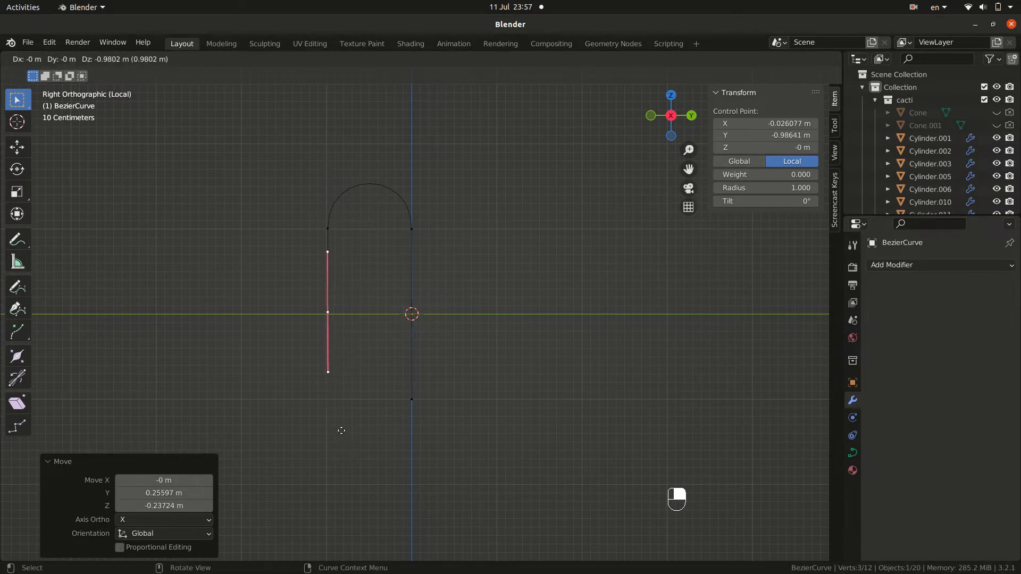
{"action": "left_click", "coordinate": [342, 431]}
{"action": "left_click", "coordinate": [453, 401]}
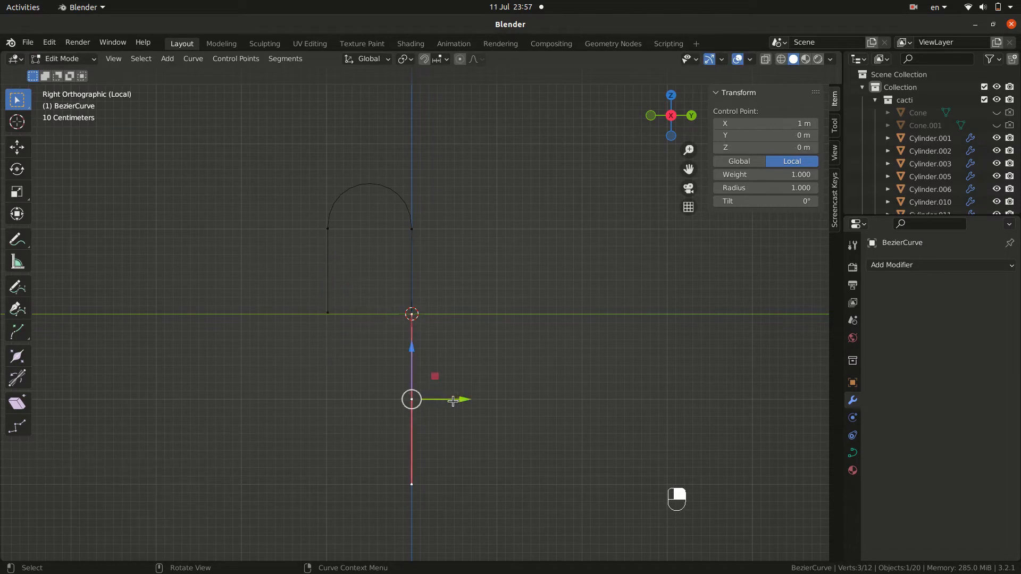
{"action": "left_click", "coordinate": [492, 404]}
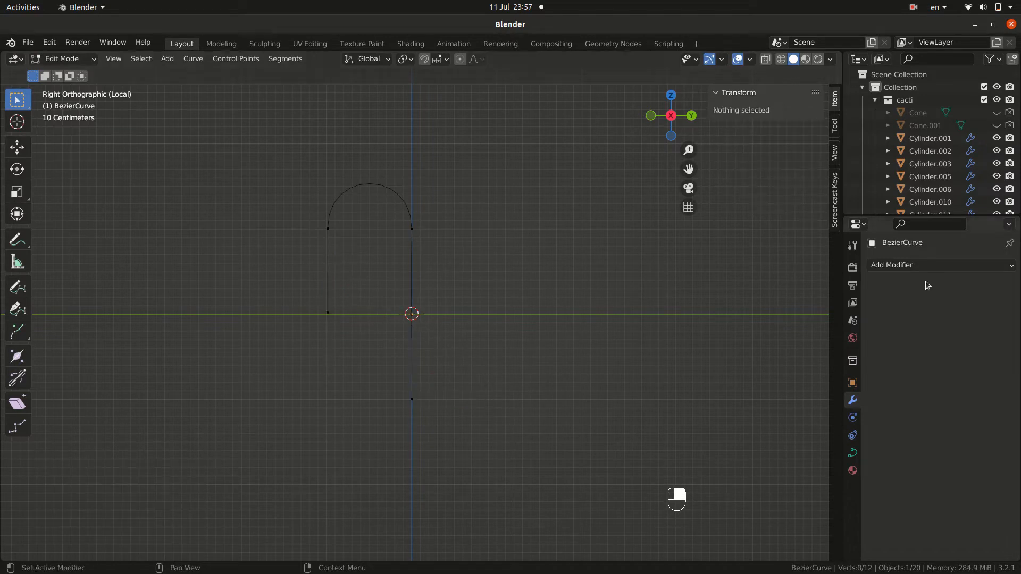
- Set the curve's round bevel depth to 0.07 m to turn it into a tube, and return to Object Mode
{"action": "left_click", "coordinate": [853, 453]}
{"action": "scroll", "coordinate": [906, 503], "scroll_direction": "down", "scroll_amount": 2}
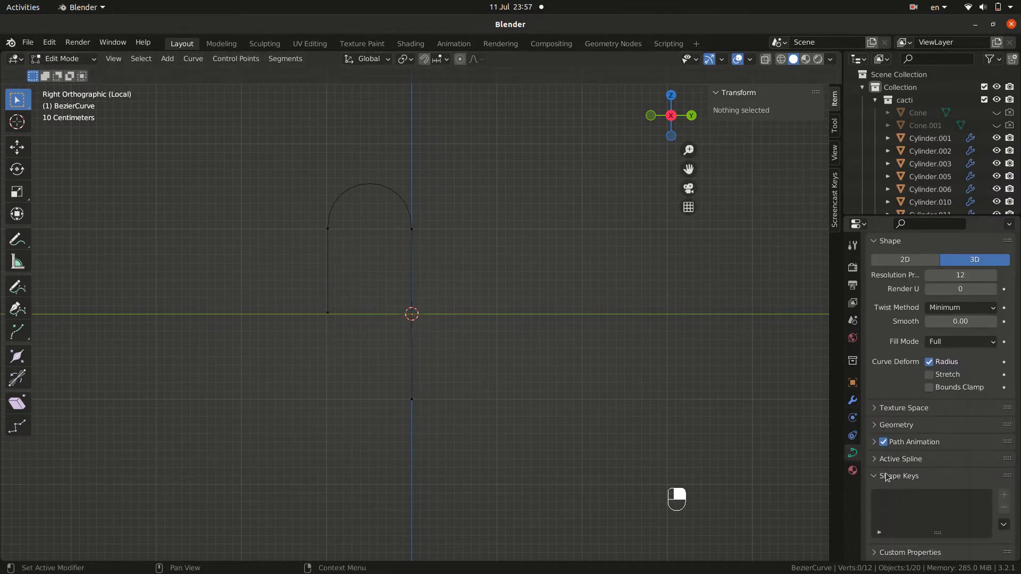
{"action": "left_click", "coordinate": [876, 426]}
{"action": "scroll", "coordinate": [940, 446], "scroll_direction": "down", "scroll_amount": 7}
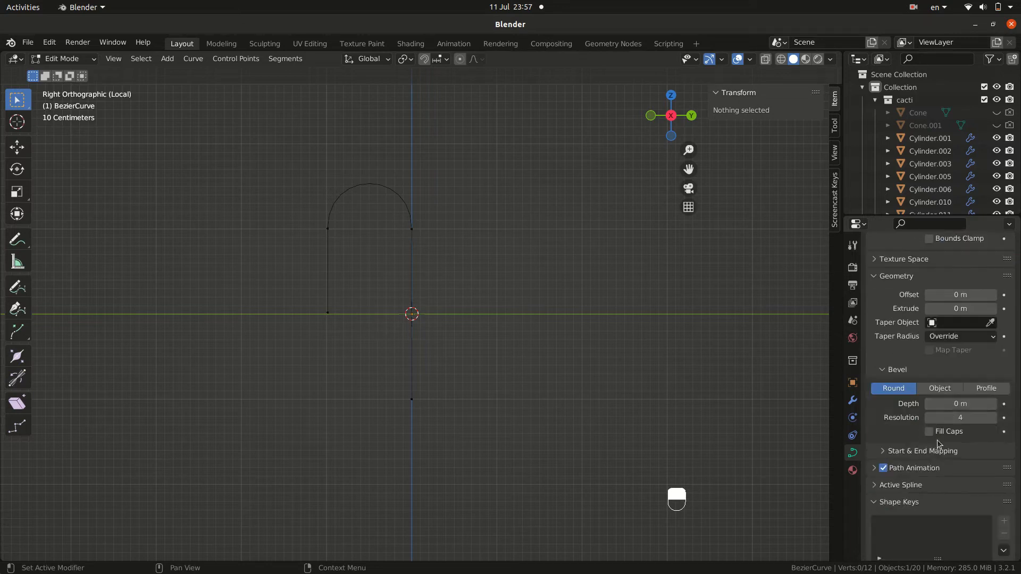
{"action": "mouse_move", "coordinate": [960, 404]}
{"action": "left_mouse_down"}
{"action": "mouse_move", "coordinate": [976, 404]}
{"action": "mouse_move", "coordinate": [951, 404]}
{"action": "left_mouse_up"}
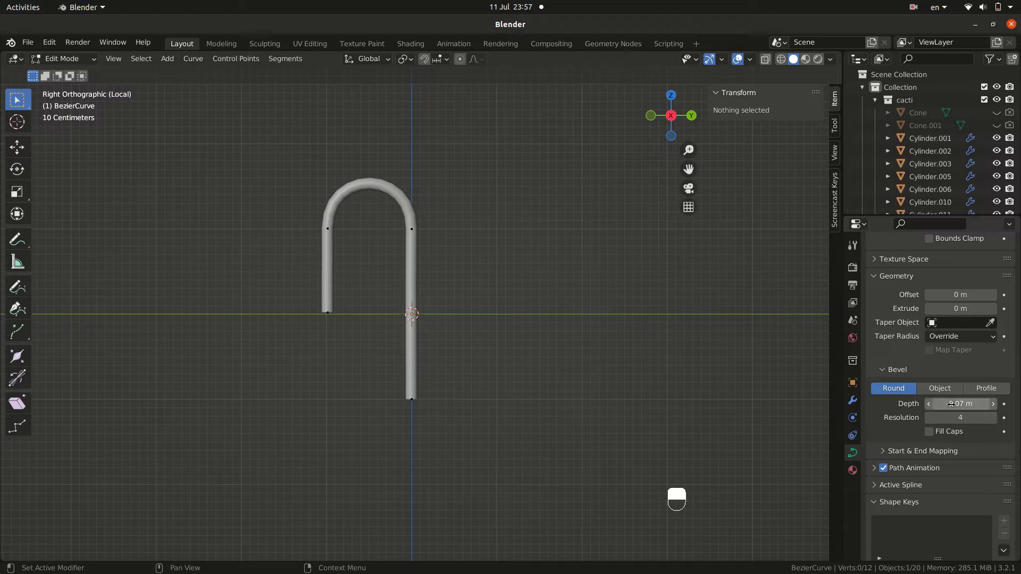
{"action": "middle_click_drag", "start_coordinate": [453, 347], "coordinate": [435, 232]}
{"action": "key", "text": "Tab"}
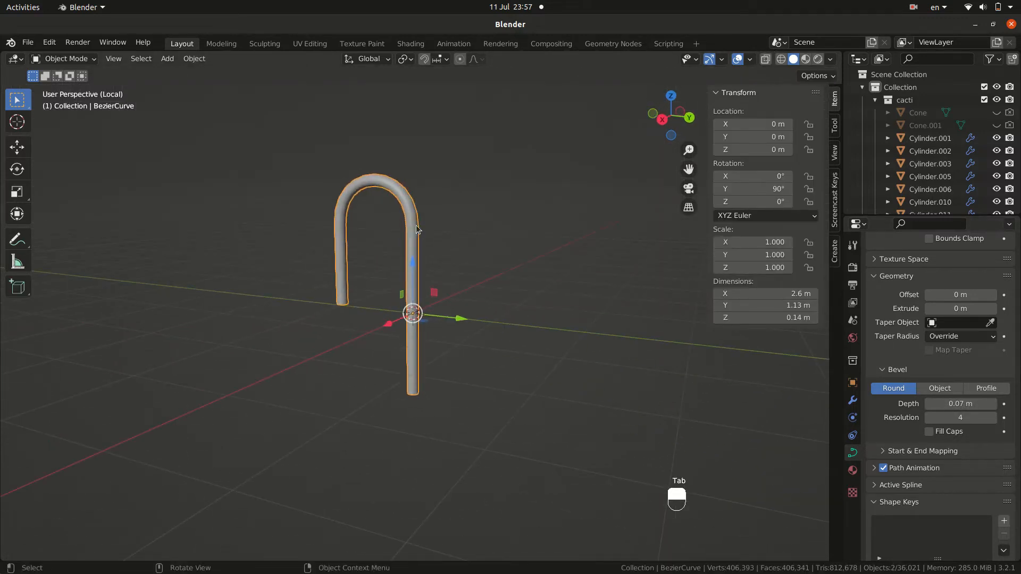
{"action": "right_click", "coordinate": [416, 230]}
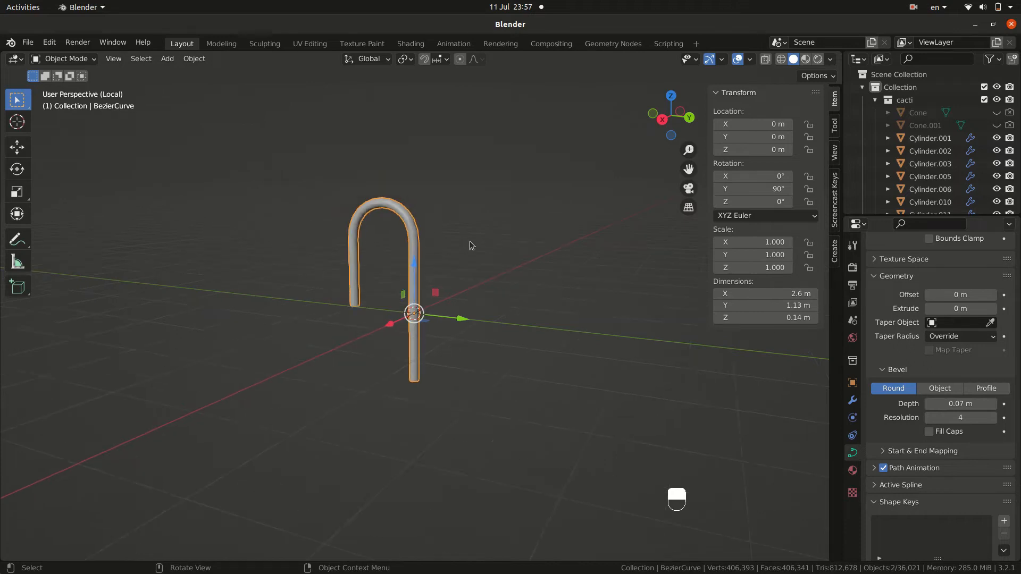
{"action": "scroll", "coordinate": [470, 242], "scroll_direction": "up", "scroll_amount": 2}
{"action": "scroll", "coordinate": [470, 242], "scroll_direction": "down", "scroll_amount": 1}
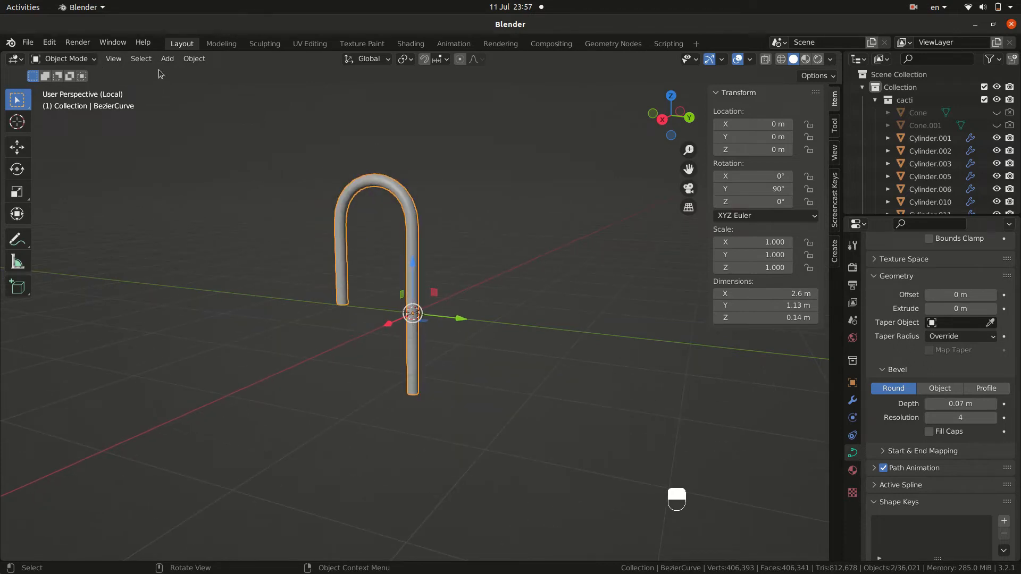
- Duplicate the bent tube about -1.02 m along X and view the pair from the front
{"action": "middle_click_drag", "start_coordinate": [443, 224], "coordinate": [396, 285]}
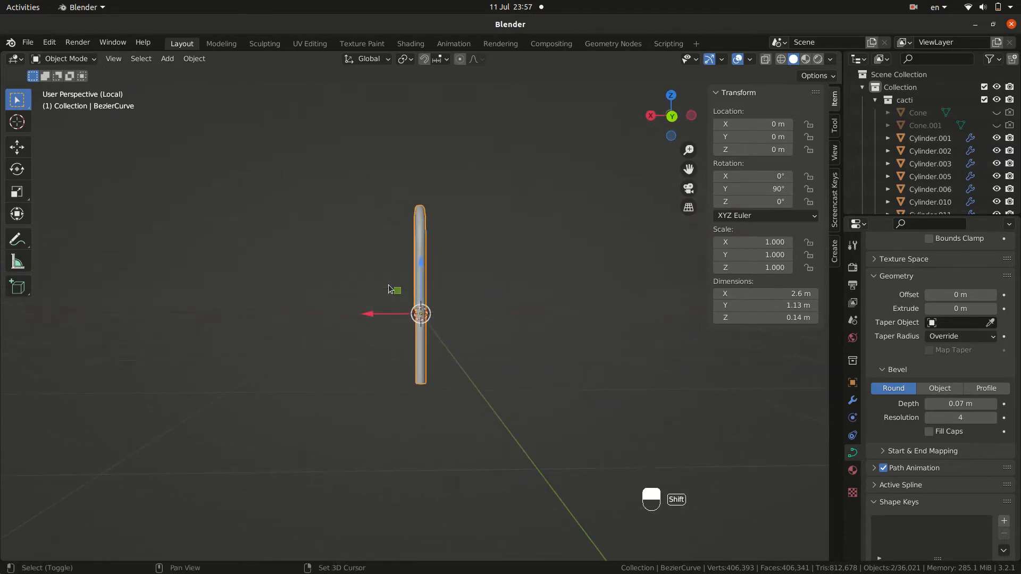
{"action": "key", "text": "shift+d"}
{"action": "key", "text": "x"}
{"action": "left_click", "coordinate": [460, 307]}
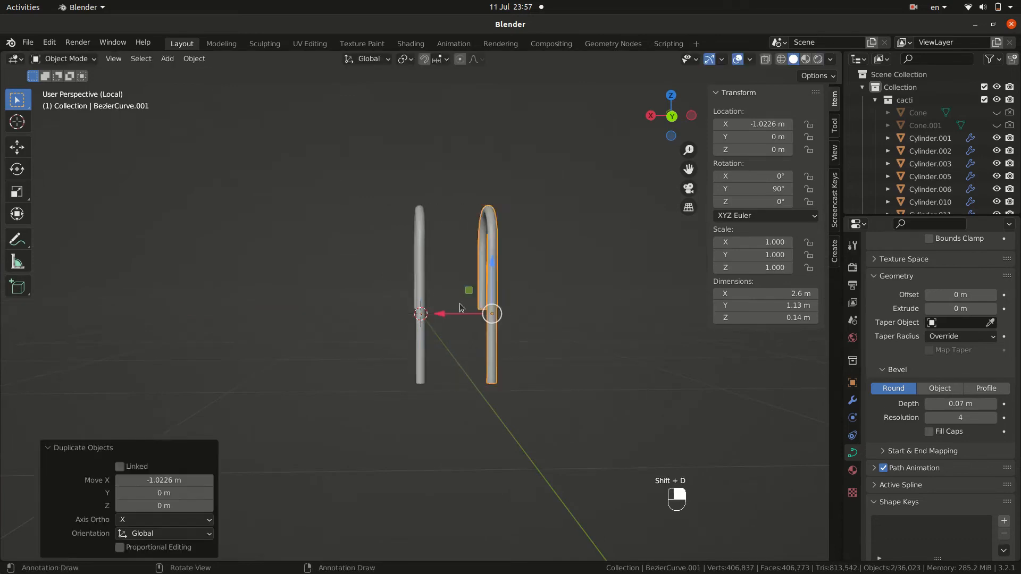
{"action": "key", "text": "KP_3"}
{"action": "key", "text": "KP_1"}
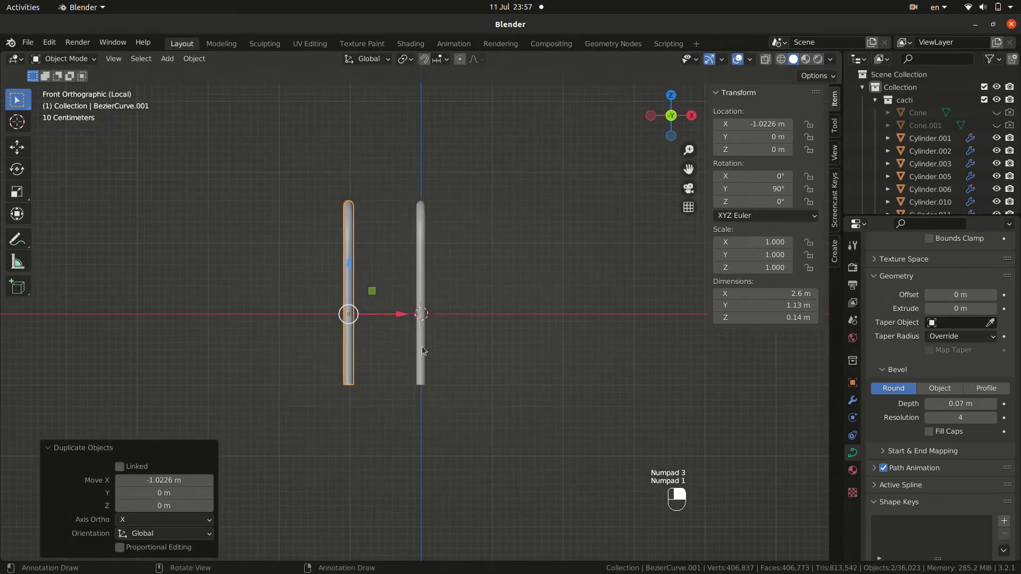
- Move the duplicated tube farther along -X to about X -1.21 m and keep it selected in Object Mode
{"action": "key", "text": "g"}
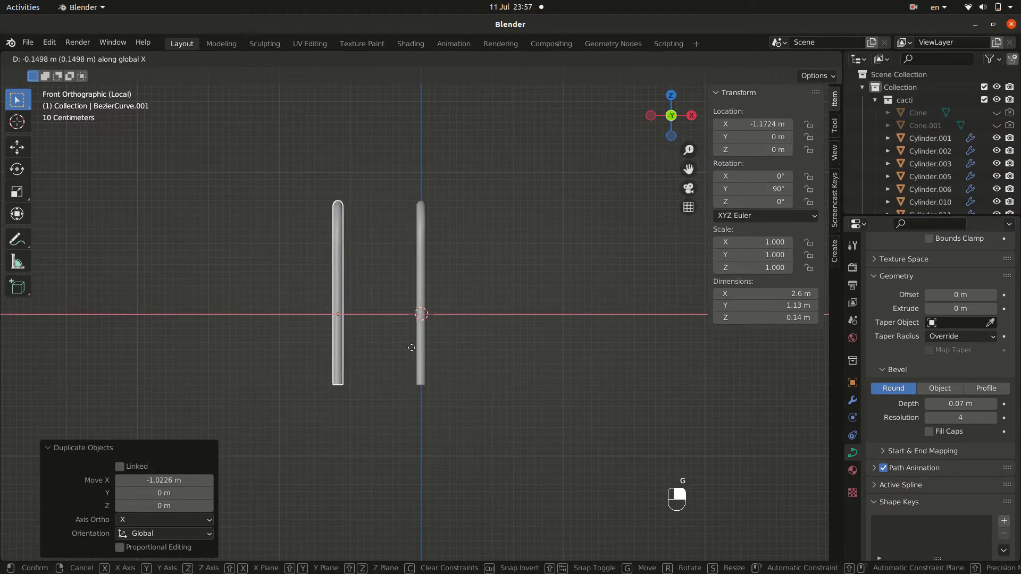
{"action": "left_click", "coordinate": [408, 347]}
{"action": "left_click", "coordinate": [484, 350]}
{"action": "left_click", "coordinate": [336, 354]}
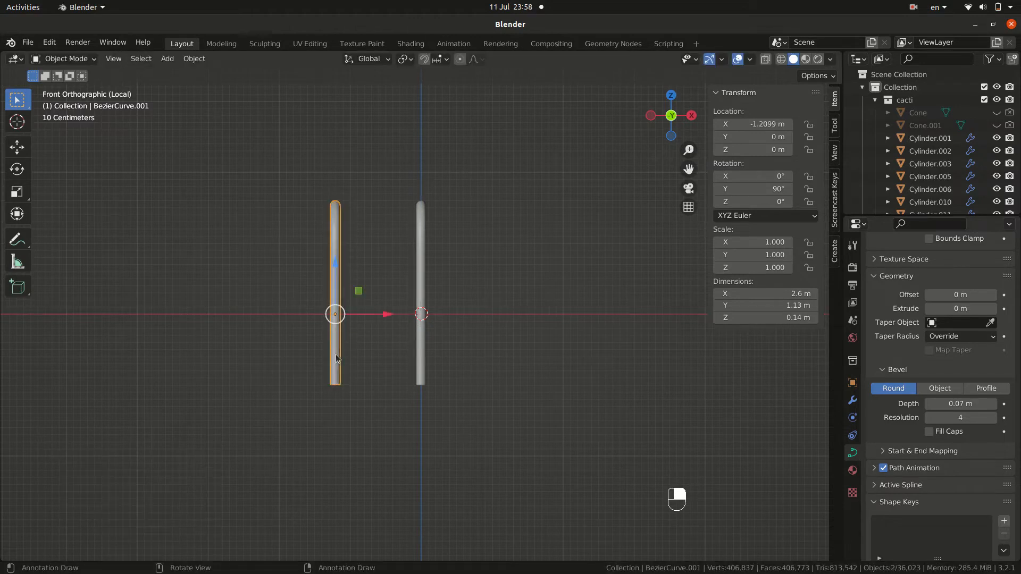
{"action": "key", "text": "Tab"}
{"action": "key", "text": "Tab"}
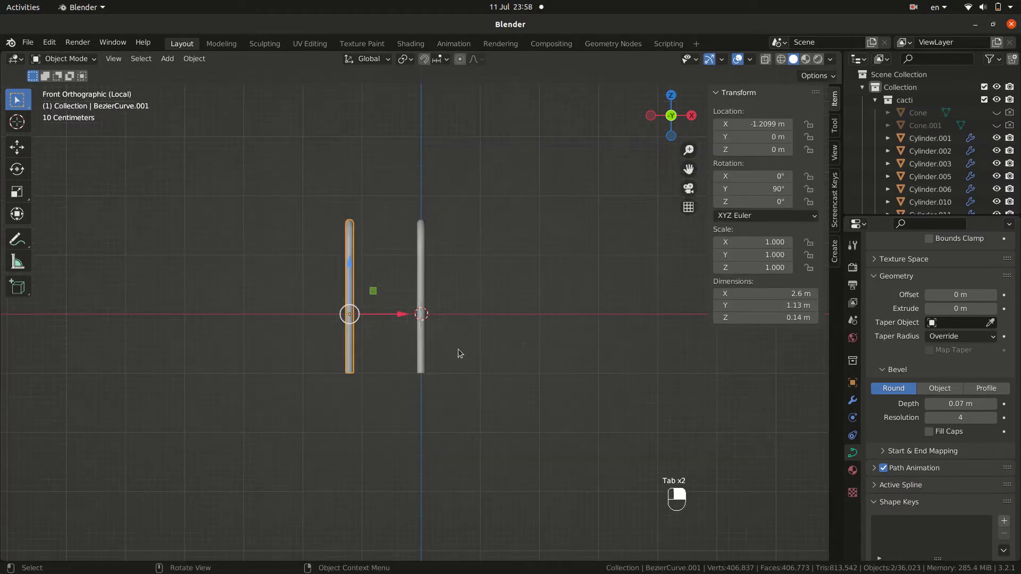
- Duplicate the lower end control point of the second bent tube about 0.54 m along X in Edit Mode
{"action": "middle_click_drag", "start_coordinate": [458, 349], "coordinate": [575, 309]}
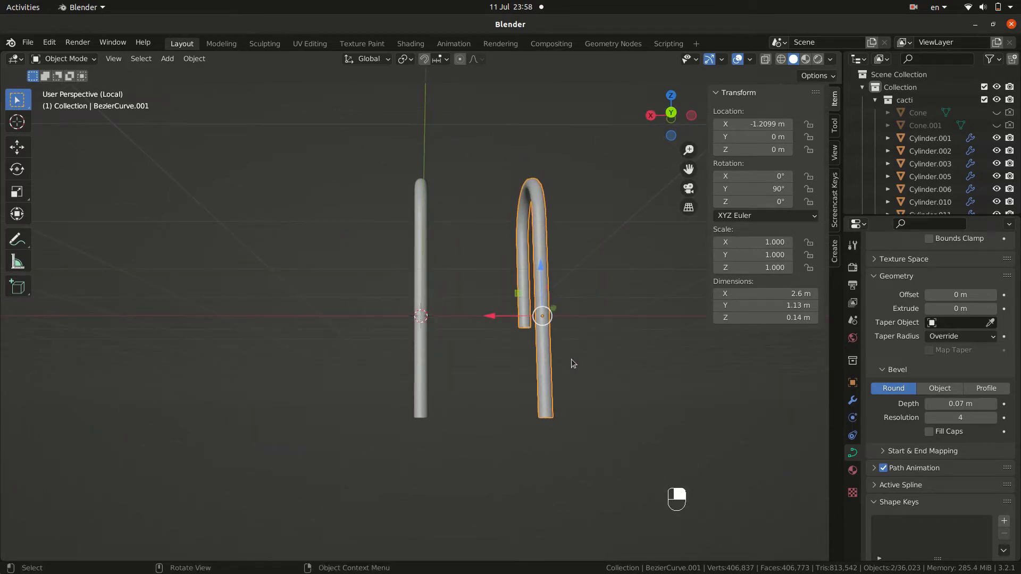
{"action": "key", "text": "Tab"}
{"action": "left_click", "coordinate": [547, 418]}
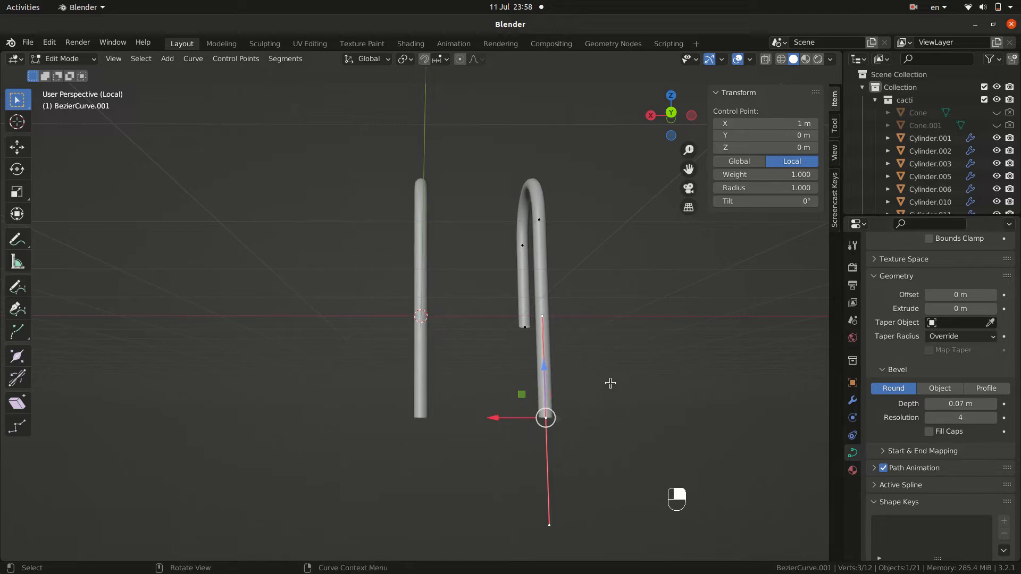
{"action": "key", "text": "shift+d"}
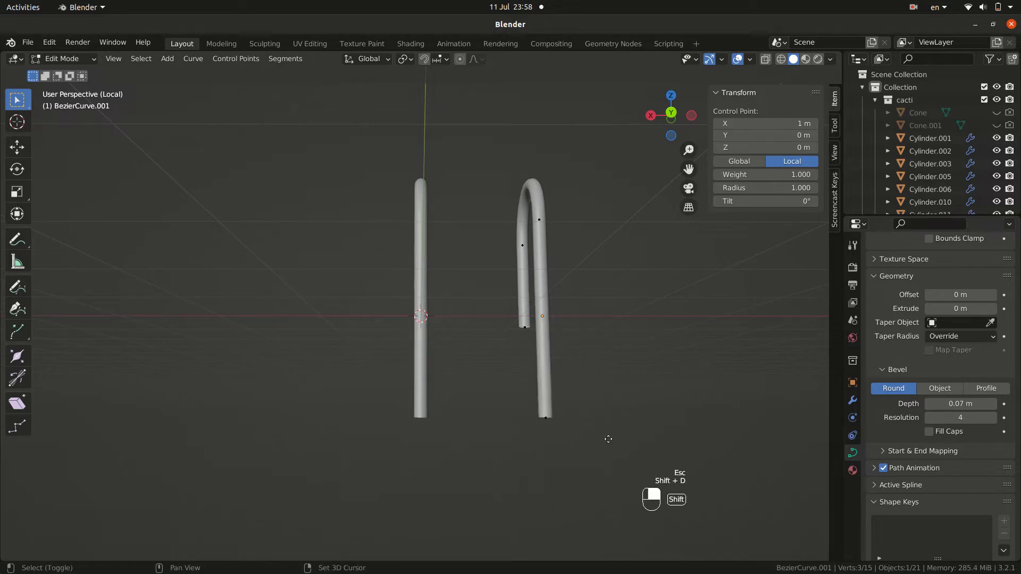
{"action": "key", "text": "x"}
{"action": "left_click", "coordinate": [554, 445]}
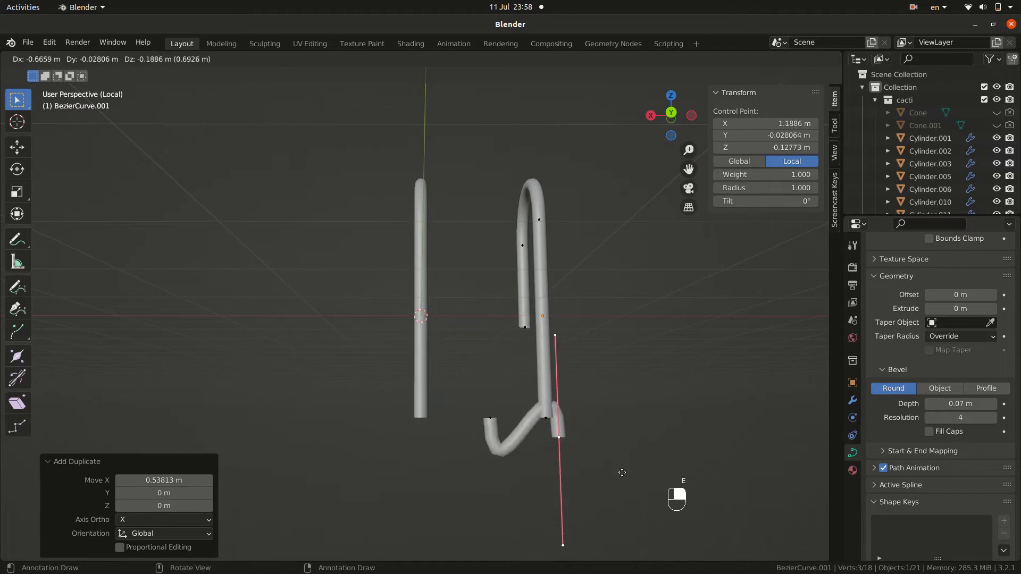
- Extrude the duplicated point by about -0.33 m X, -0.07 m Y and -0.47 m Z, and rotate the new point 90°
{"action": "left_click", "coordinate": [588, 490]}
{"action": "middle_click_drag", "start_coordinate": [588, 490], "coordinate": [564, 461]}
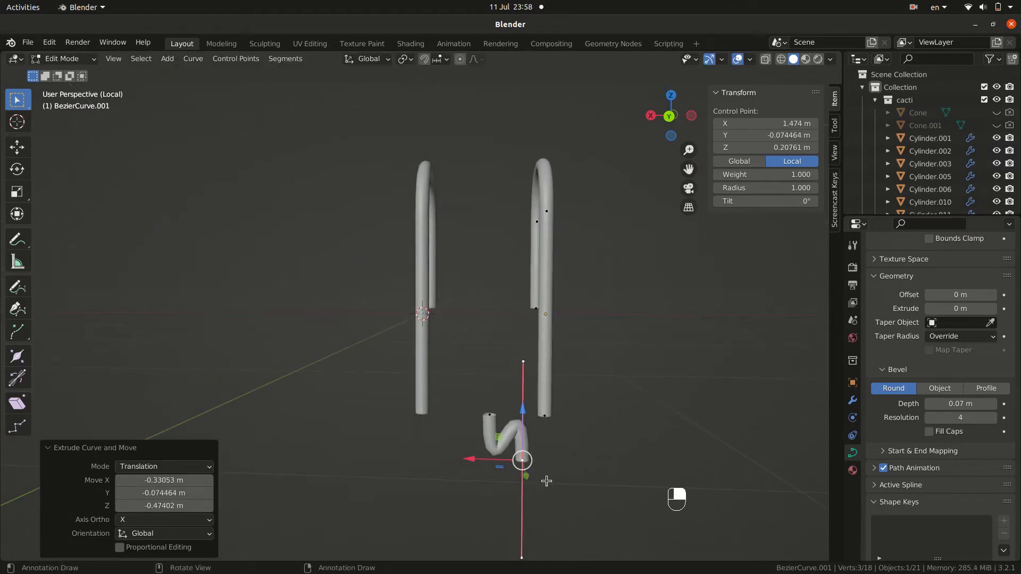
{"action": "type", "text": "r90"}
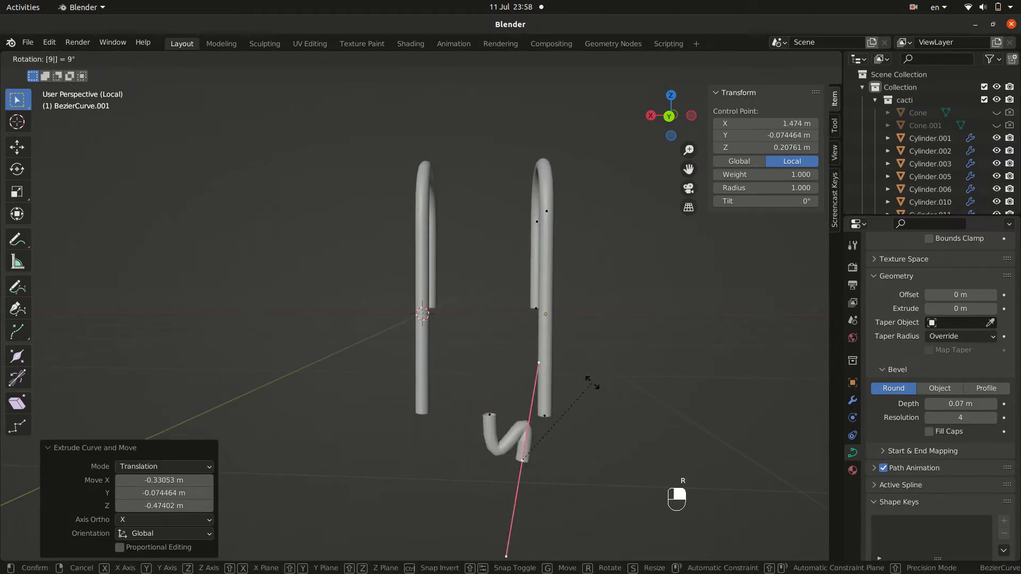
{"action": "key", "text": "Return"}
- Rotate the starting control point of the new short tube segment by 90° so its handles lie horizontally
{"action": "left_click", "coordinate": [492, 424]}
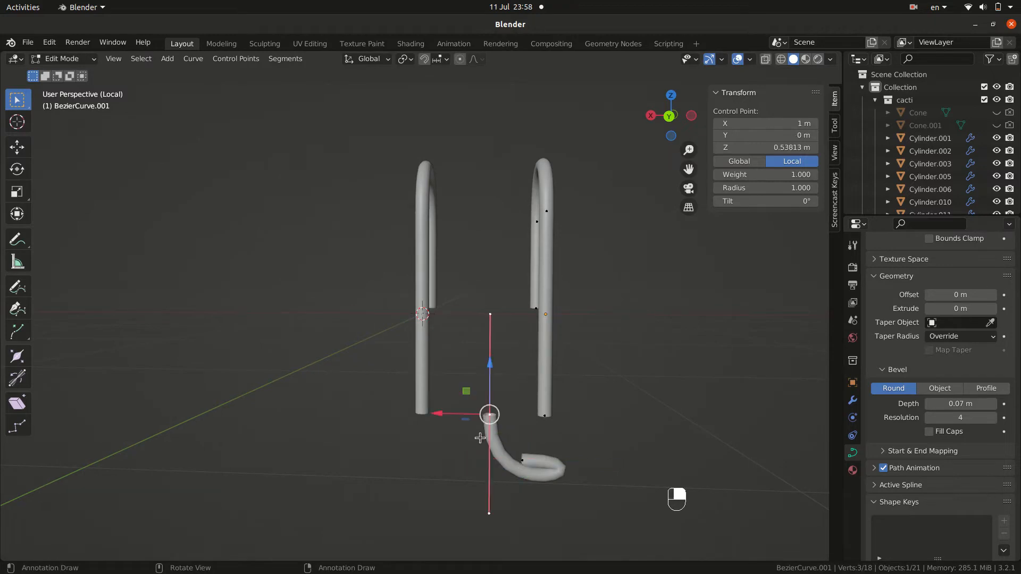
{"action": "type", "text": "r"}
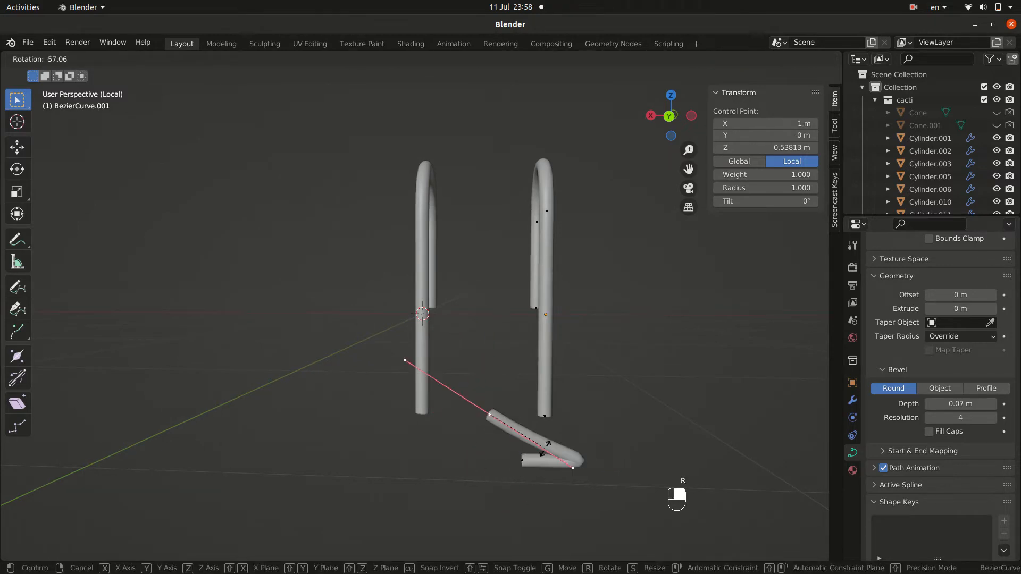
{"action": "type", "text": "90"}
{"action": "key", "text": "Return"}
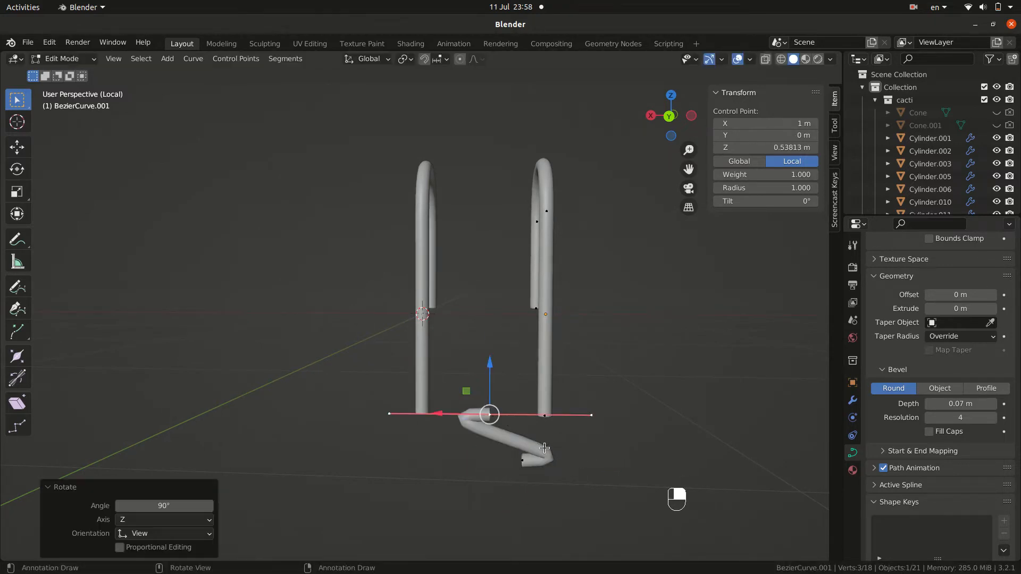
- Move the segment's starting point about -1.79 m X, -0.16 m Y and -0.47 m Z to form a crossbar, and view it from above
{"action": "left_click", "coordinate": [545, 449]}
{"action": "left_click", "coordinate": [486, 422]}
{"action": "key", "text": "g"}
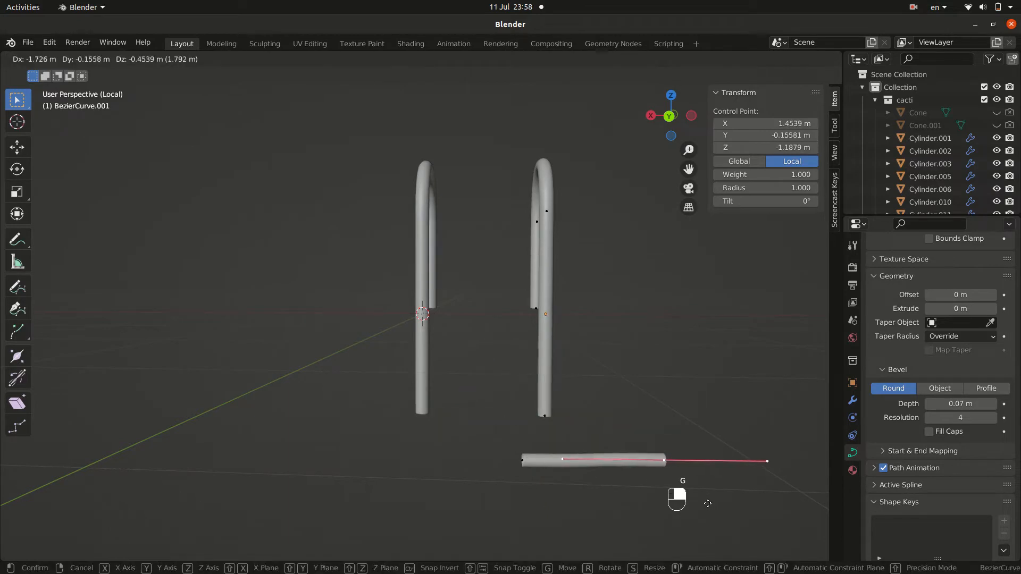
{"action": "left_click", "coordinate": [713, 504]}
{"action": "key", "text": "KP_7"}
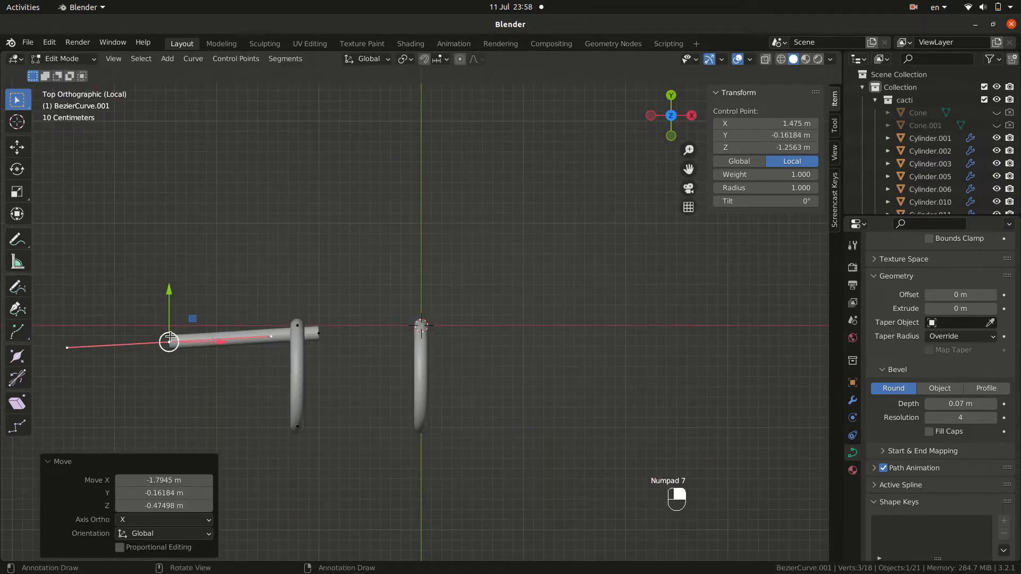
- Straighten the horizontal tube in top view by nudging and rotating its two end control points until they line up
{"action": "key", "text": "g"}
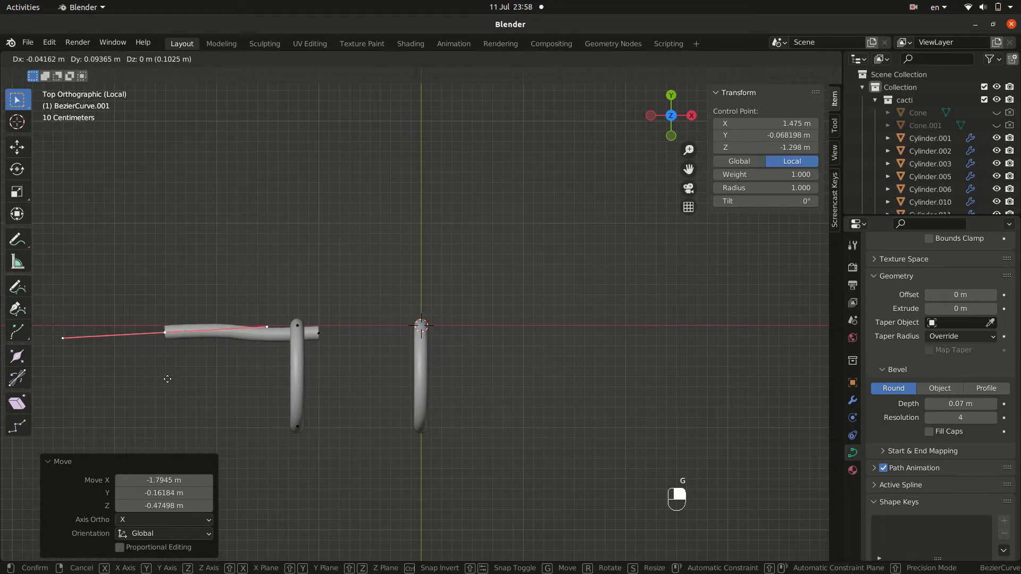
{"action": "left_click", "coordinate": [167, 386]}
{"action": "key", "text": "r"}
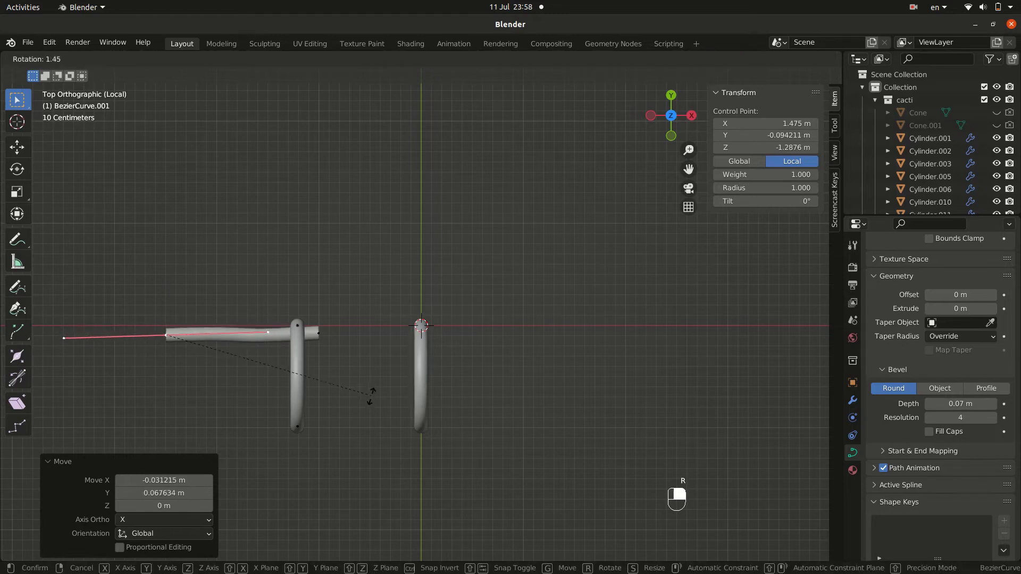
{"action": "left_click", "coordinate": [369, 399]}
{"action": "left_click", "coordinate": [323, 338]}
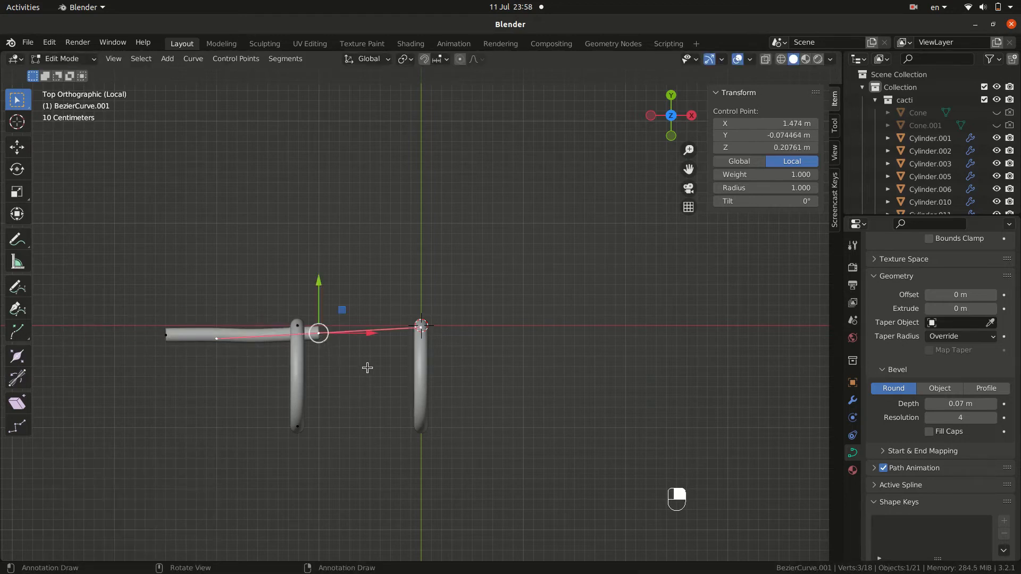
{"action": "key", "text": "g"}
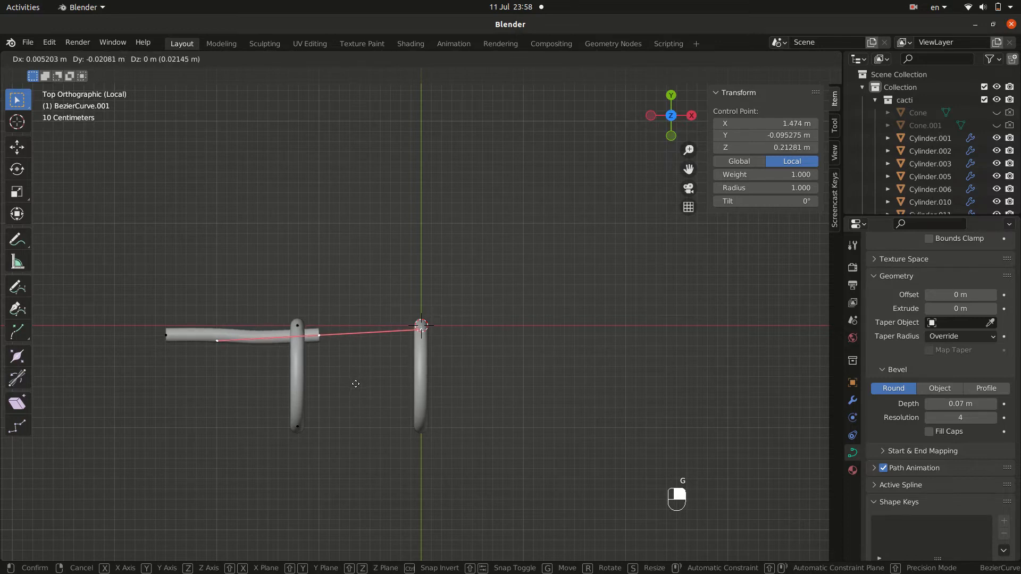
{"action": "left_click", "coordinate": [355, 384]}
{"action": "key", "text": "r"}
{"action": "left_click", "coordinate": [382, 389]}
- Move both end points of the horizontal tube between the two rails and raise it about 2.06 m as the upper rung
{"action": "left_click", "coordinate": [167, 336], "text": "shift"}
{"action": "key", "text": "g"}
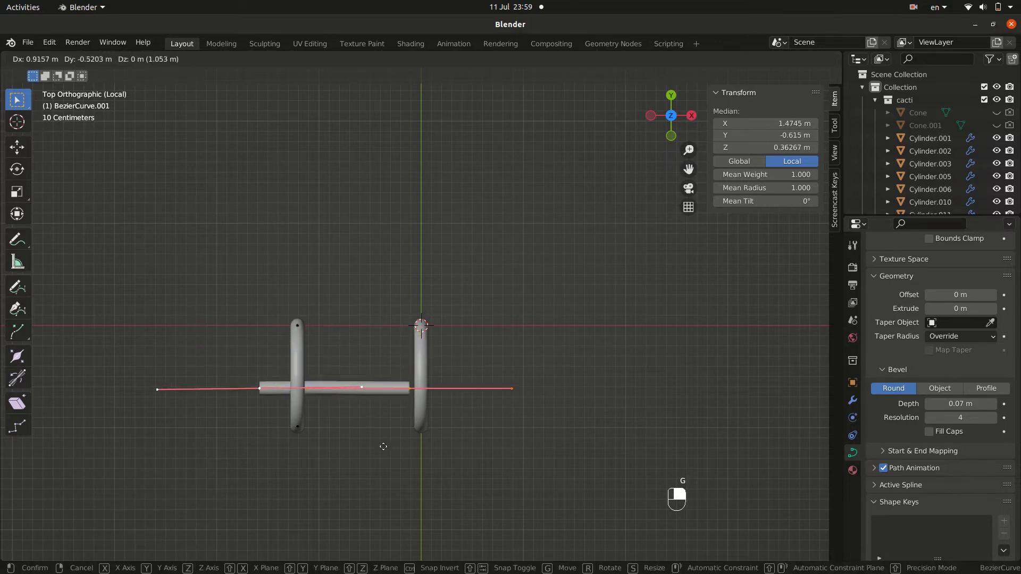
{"action": "left_click", "coordinate": [398, 487]}
{"action": "middle_click_drag", "start_coordinate": [399, 487], "coordinate": [326, 376]}
{"action": "key", "text": "KP_3"}
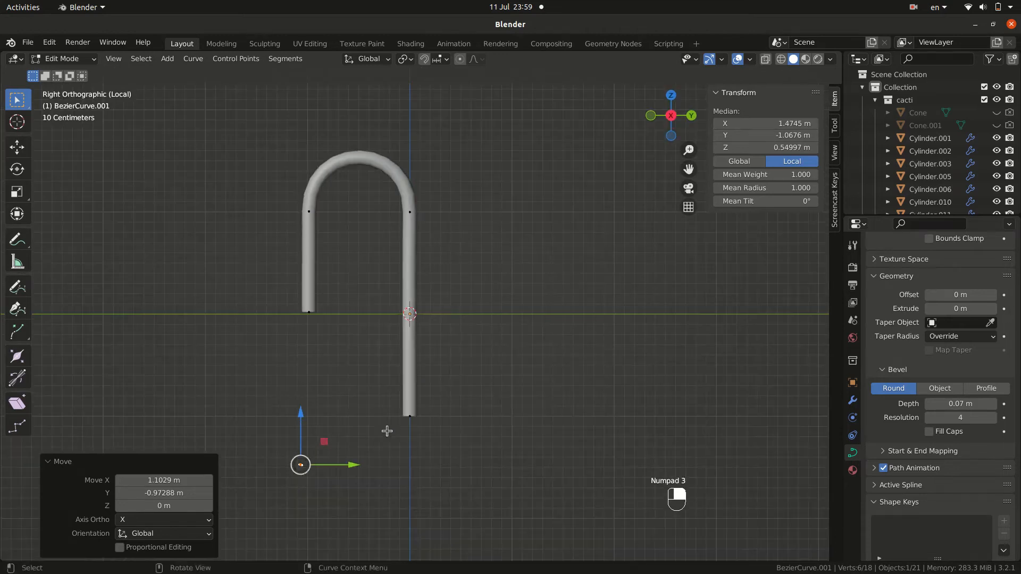
{"action": "key", "text": "g"}
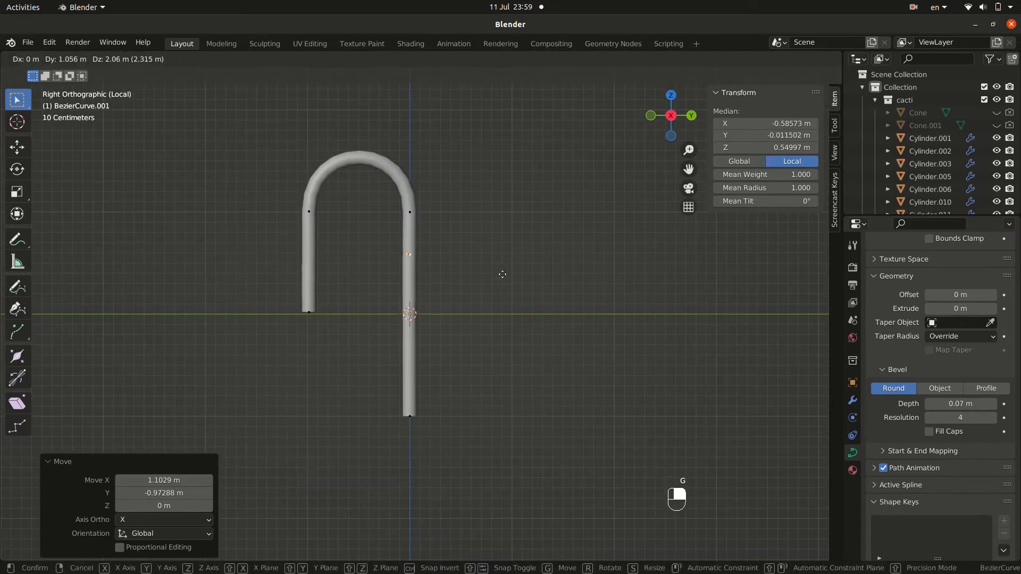
{"action": "left_click", "coordinate": [502, 274]}
{"action": "middle_click_drag", "start_coordinate": [502, 274], "coordinate": [646, 344]}
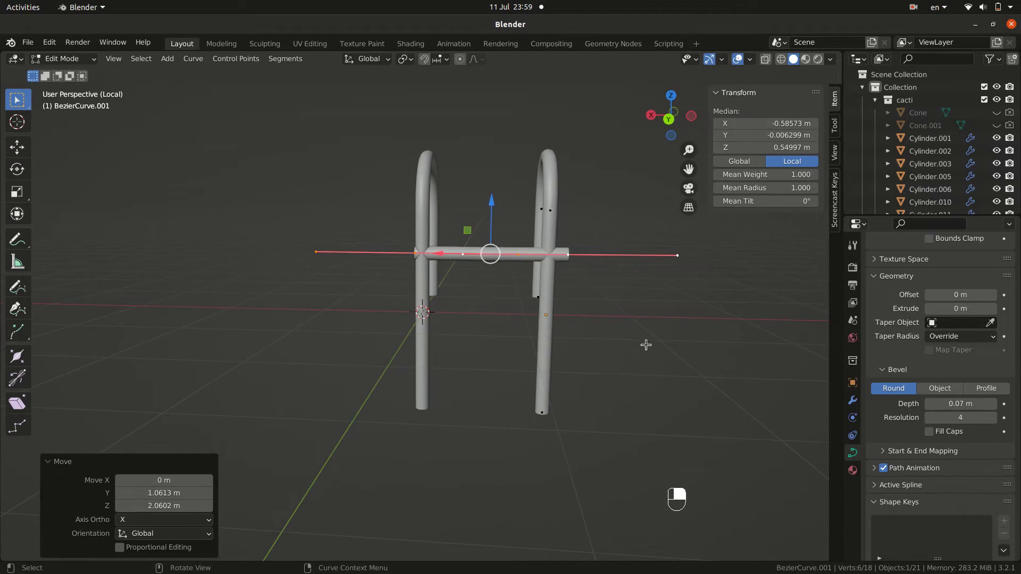
- Move the rung's overhanging end point about -0.09 m along X so that it ends inside the rail
{"action": "left_click", "coordinate": [413, 255]}
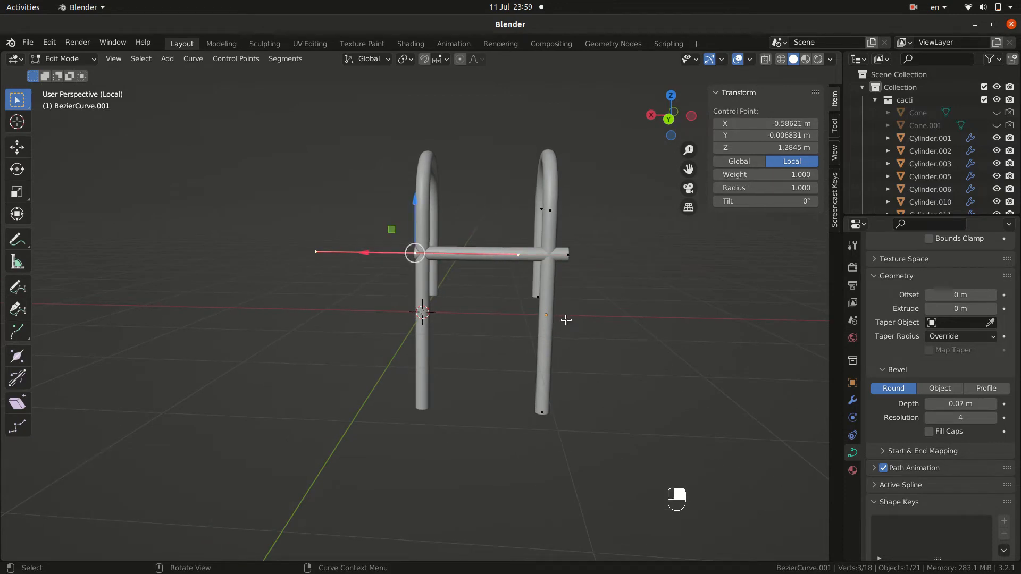
{"action": "key", "text": "g"}
{"action": "key", "text": "x"}
{"action": "left_click", "coordinate": [574, 302]}
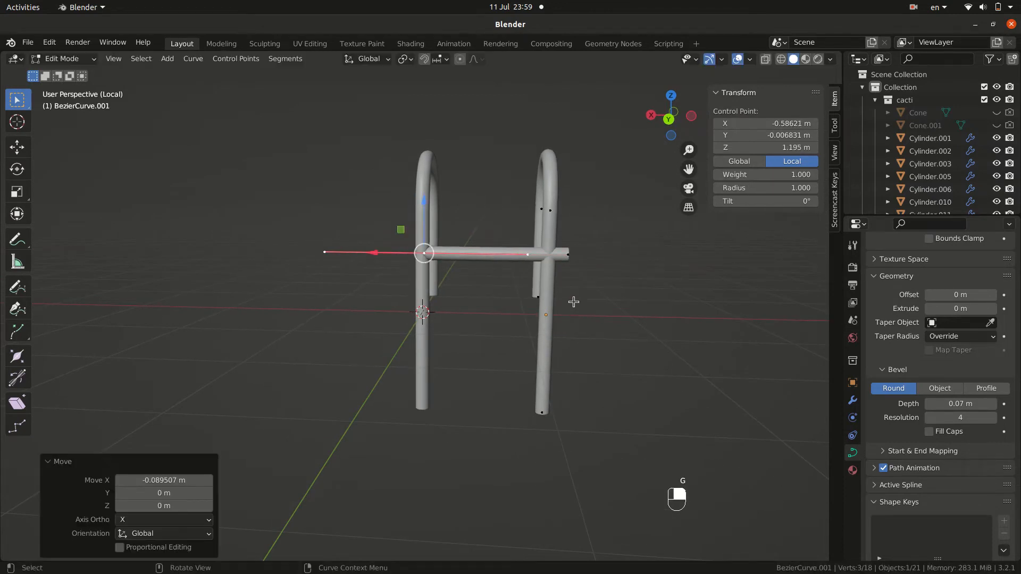
- Scale the handles of the rung's other end point to about 0.337 and move the point along X into its rail
{"action": "left_click", "coordinate": [571, 261]}
{"action": "key", "text": "s"}
{"action": "left_click", "coordinate": [572, 306]}
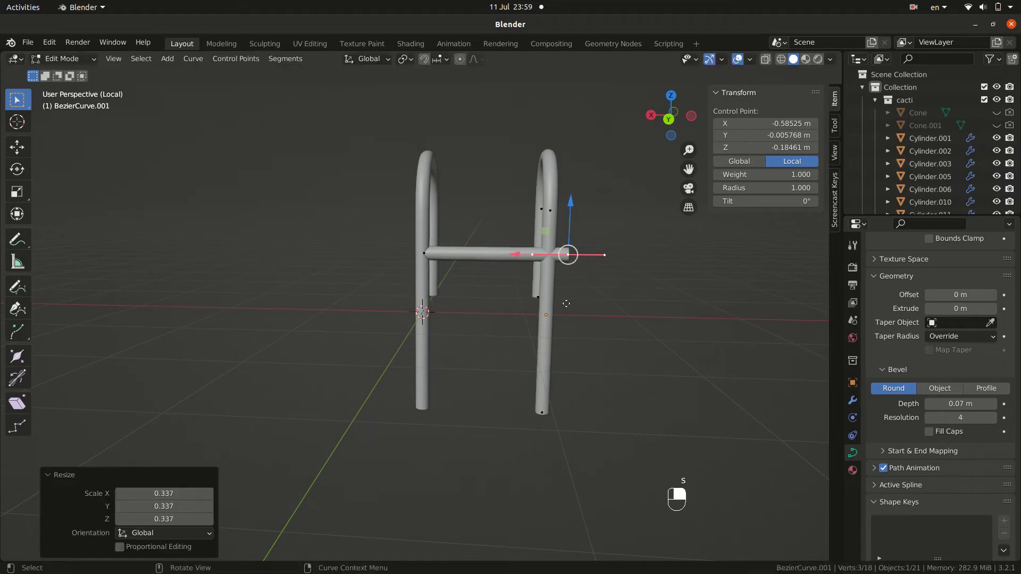
{"action": "key", "text": "g"}
{"action": "key", "text": "x"}
{"action": "left_click", "coordinate": [545, 298]}
{"action": "left_click", "coordinate": [604, 335]}
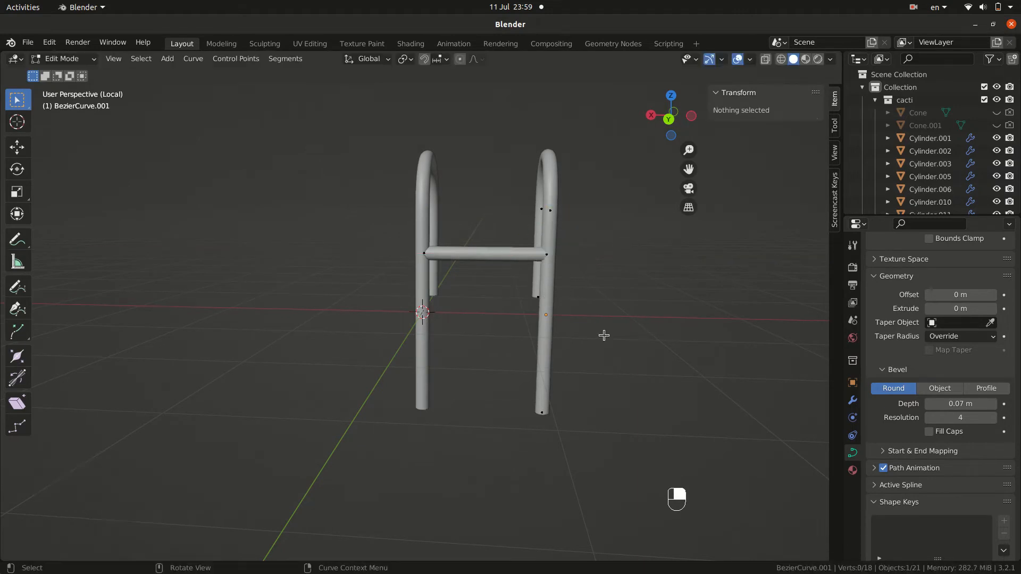
- Duplicate the upper rung about 0.71 m downward along Z as the middle rung
{"action": "mouse_move", "coordinate": [600, 279]}
{"action": "middle_mouse_down"}
{"action": "mouse_move", "coordinate": [588, 251]}
{"action": "mouse_move", "coordinate": [597, 260]}
{"action": "middle_mouse_up"}
{"action": "left_click", "coordinate": [501, 258]}
{"action": "left_click", "coordinate": [503, 257]}
{"action": "left_click", "coordinate": [496, 262]}
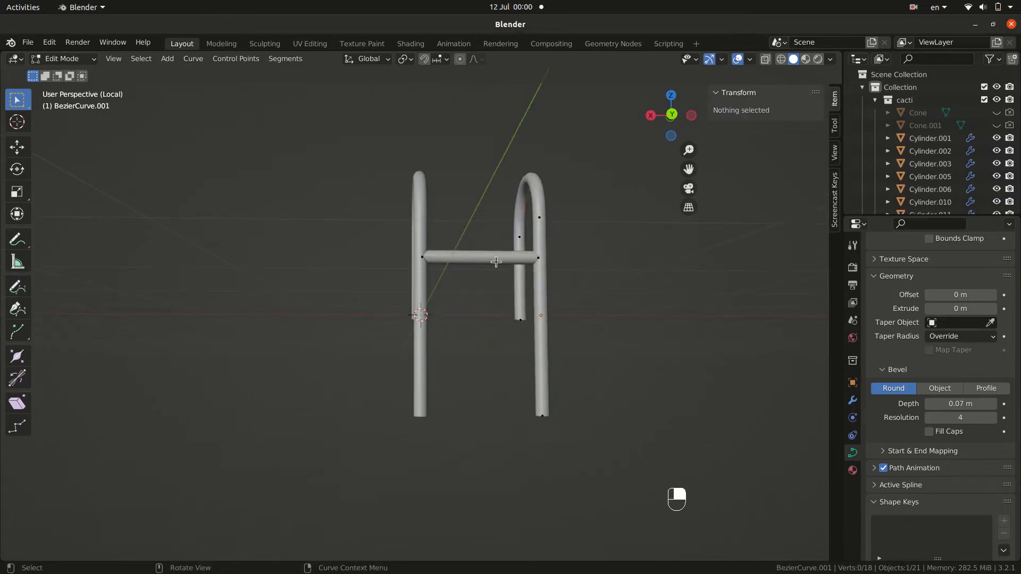
{"action": "left_click", "coordinate": [451, 253]}
{"action": "middle_click_drag", "start_coordinate": [589, 274], "coordinate": [585, 276]}
{"action": "key", "text": "shift+d"}
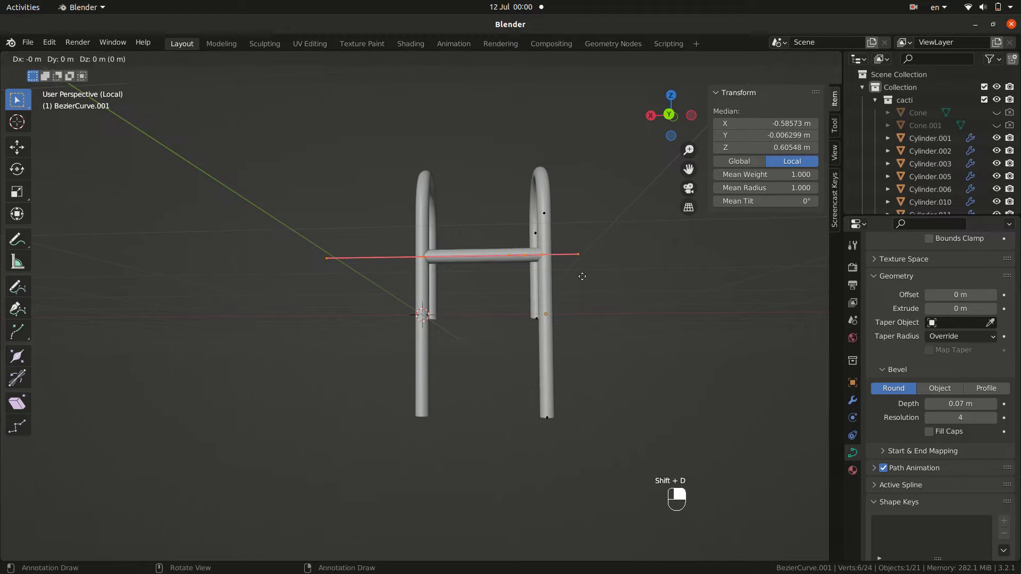
{"action": "key", "text": "z"}
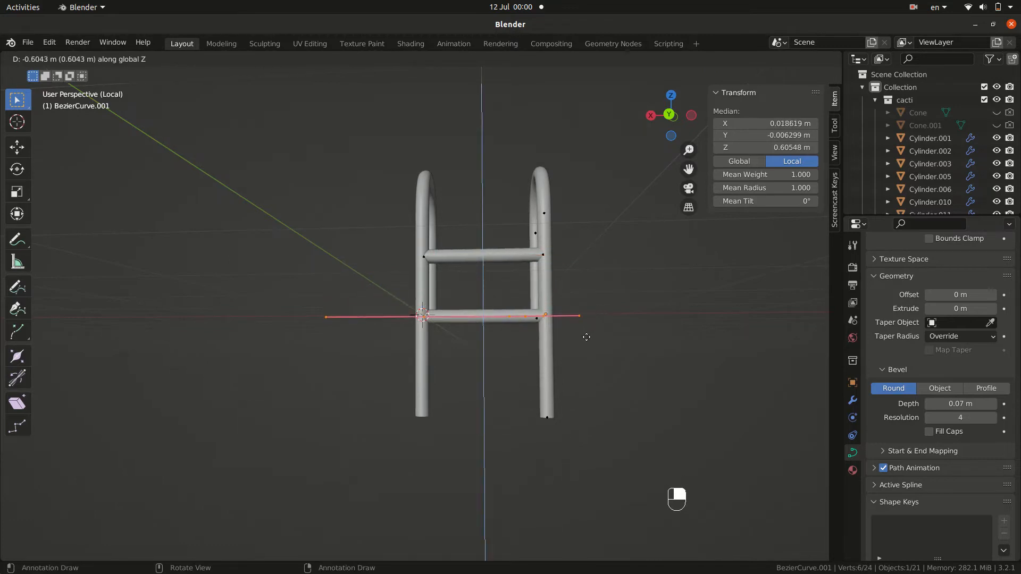
{"action": "left_click", "coordinate": [586, 347]}
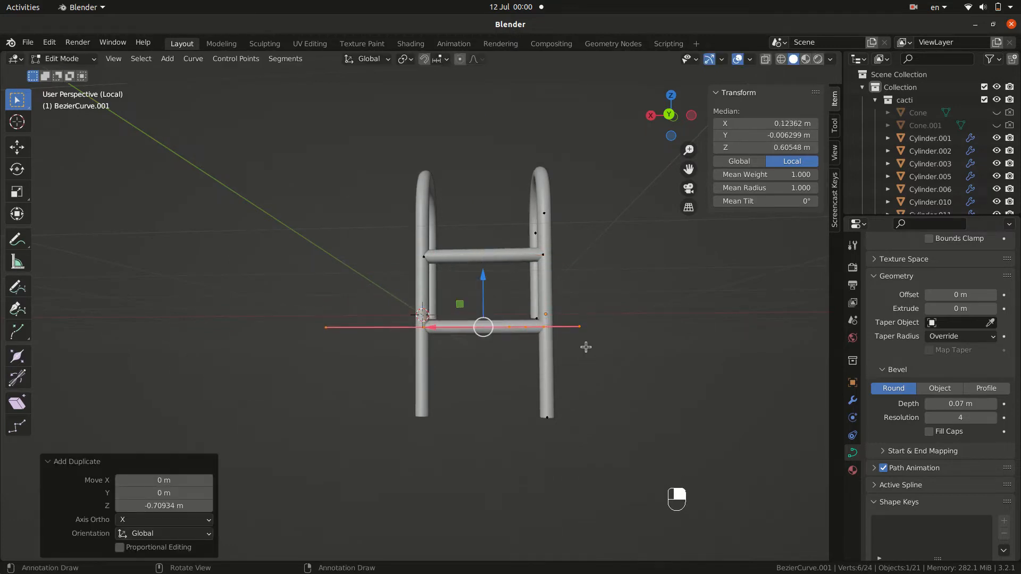
- Duplicate the middle rung about 0.73 m downward along Z as the bottom rung
{"action": "key", "text": "shift+d"}
{"action": "key", "text": "z"}
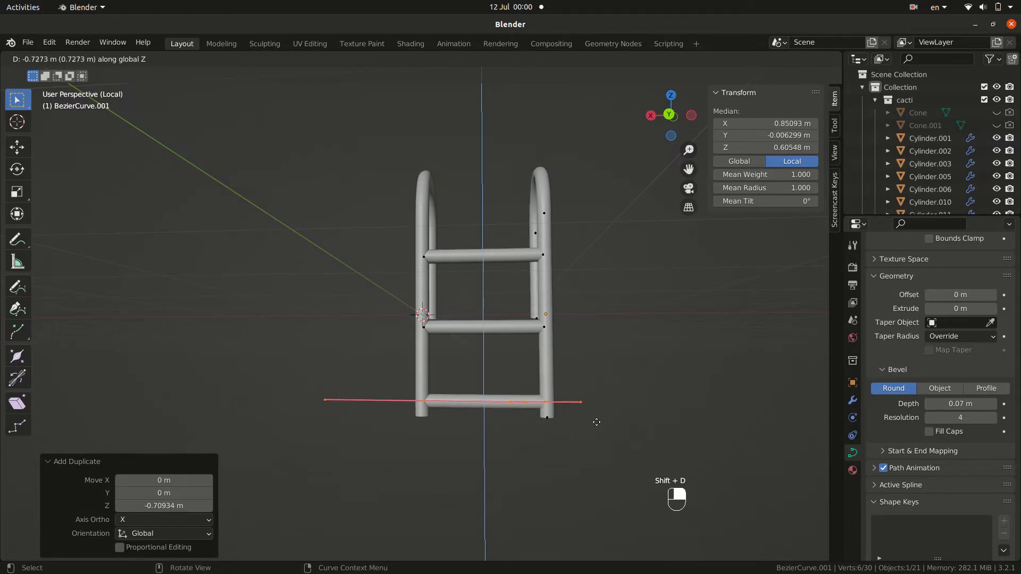
{"action": "left_click", "coordinate": [597, 422]}
{"action": "left_click", "coordinate": [707, 335]}
- Leave curve editing, join the rail with rungs to the other rail as one object, and return from local view to the full scene
{"action": "key", "text": "Tab"}
{"action": "middle_click_drag", "start_coordinate": [706, 336], "coordinate": [697, 367]}
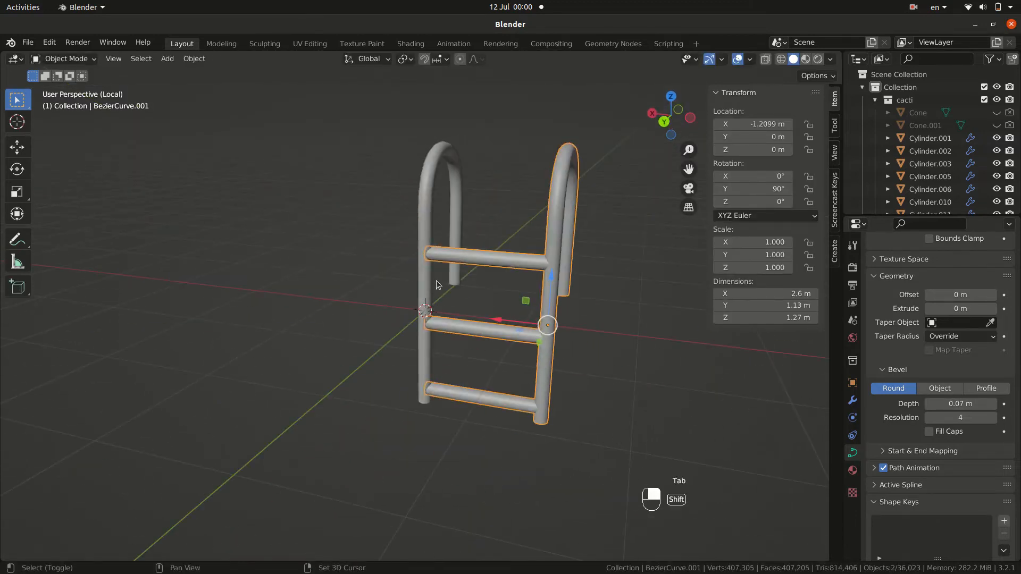
{"action": "left_click", "coordinate": [420, 285], "text": "shift"}
{"action": "key", "text": "ctrl+j"}
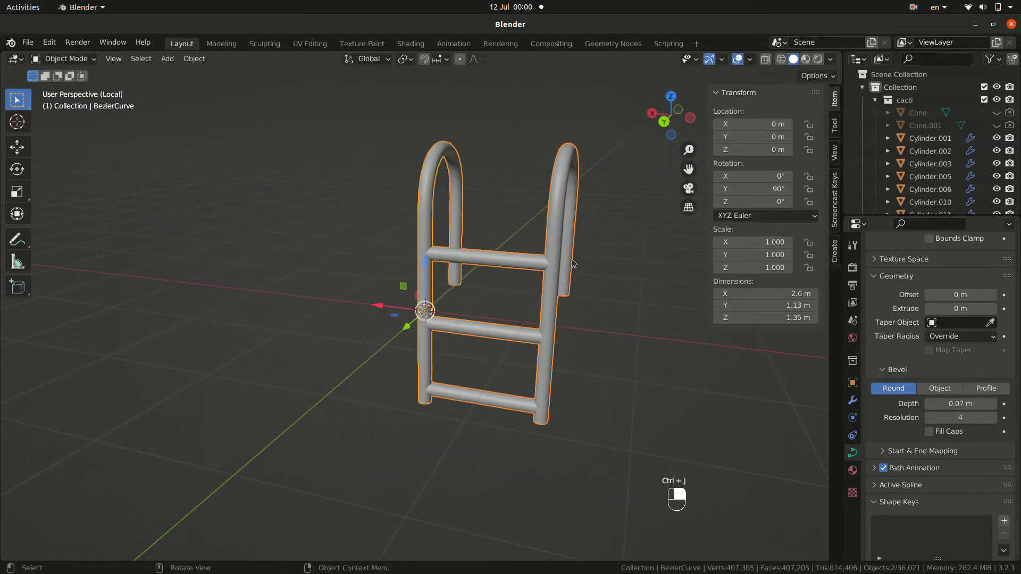
{"action": "left_click", "coordinate": [589, 273]}
{"action": "middle_click_drag", "start_coordinate": [589, 272], "coordinate": [619, 331]}
{"action": "key", "text": "KP_Divide"}
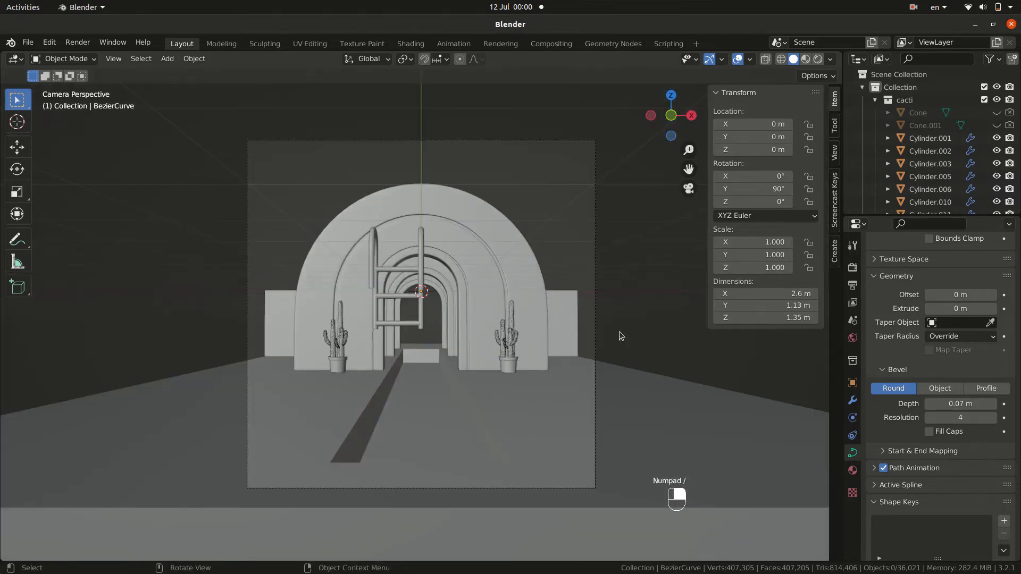
- Scale the joined ladder uniformly to about 0.562
{"action": "left_click", "coordinate": [426, 317]}
{"action": "mouse_move", "coordinate": [426, 317]}
{"action": "middle_mouse_down"}
{"action": "mouse_move", "coordinate": [444, 404]}
{"action": "mouse_move", "coordinate": [339, 327]}
{"action": "mouse_move", "coordinate": [383, 302]}
{"action": "mouse_move", "coordinate": [418, 315]}
{"action": "middle_mouse_up"}
{"action": "key", "text": "s"}
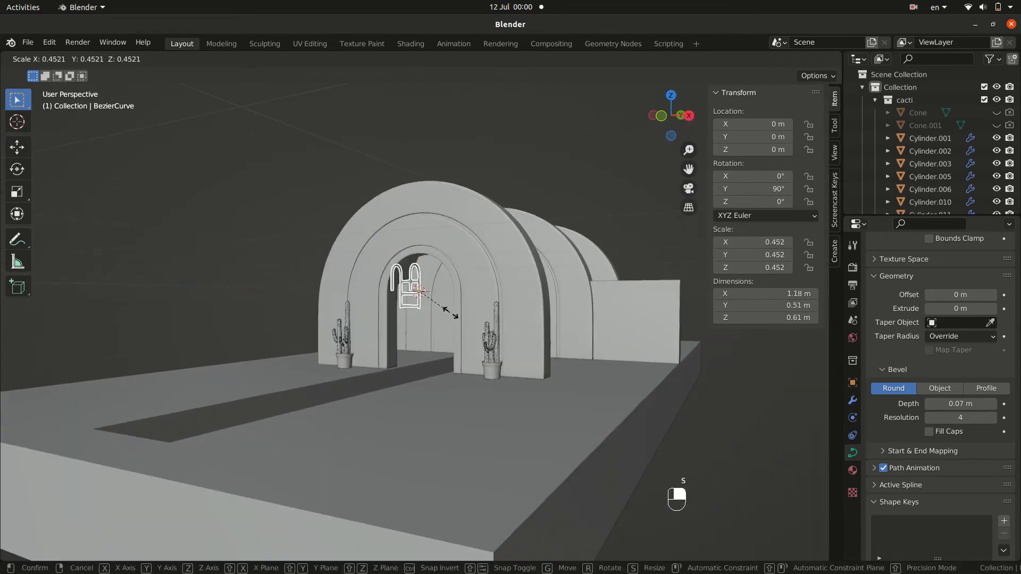
{"action": "left_click", "coordinate": [458, 316]}
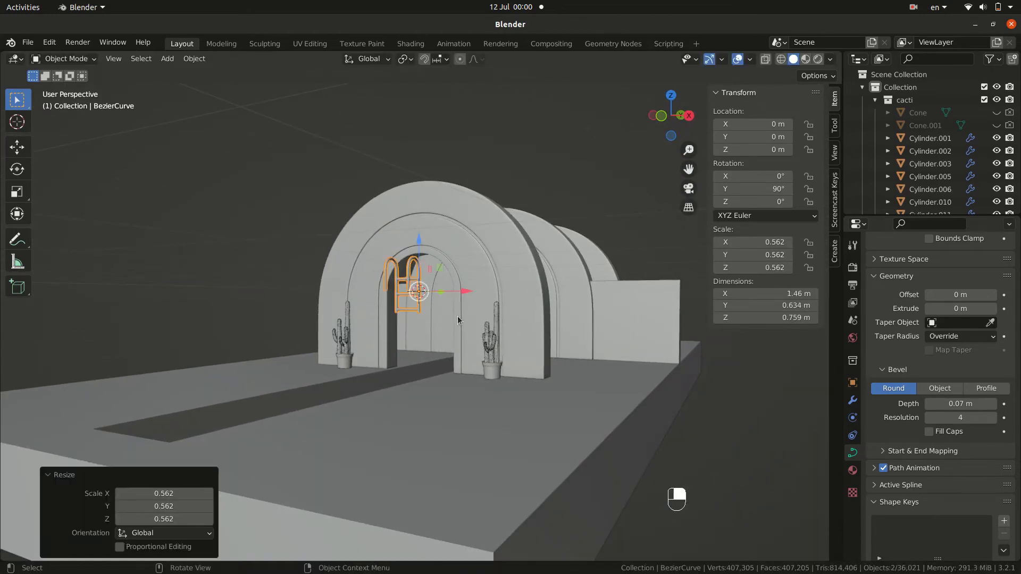
- Move the ladder in front of the arches from top view, by about 0.45 m on X and -4.28 m on Y
{"action": "key", "text": "KP_7"}
{"action": "key", "text": "g"}
{"action": "left_click", "coordinate": [460, 457]}
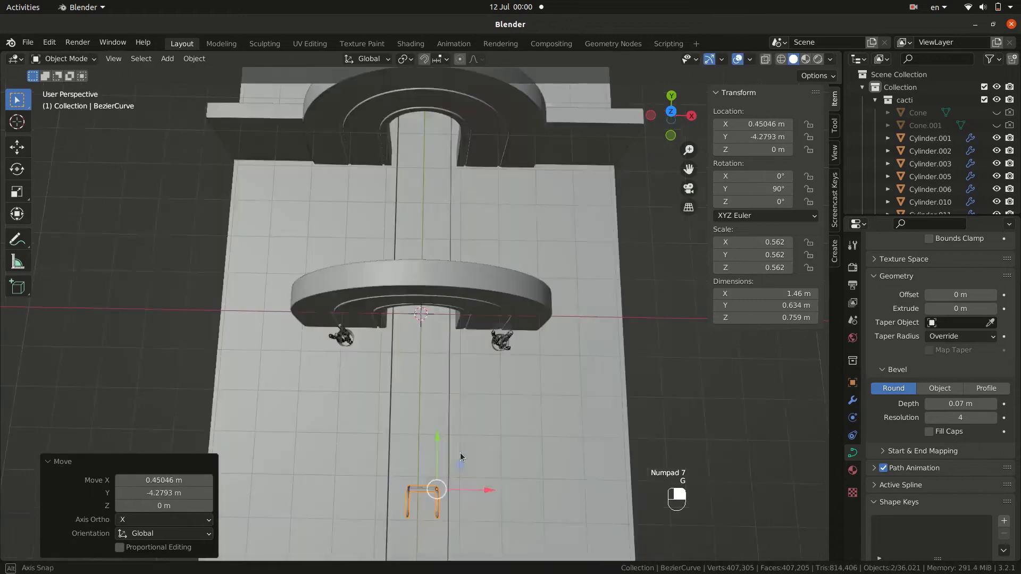
{"action": "middle_click_drag", "start_coordinate": [460, 457], "coordinate": [359, 359]}
{"action": "key", "text": "KP_0"}
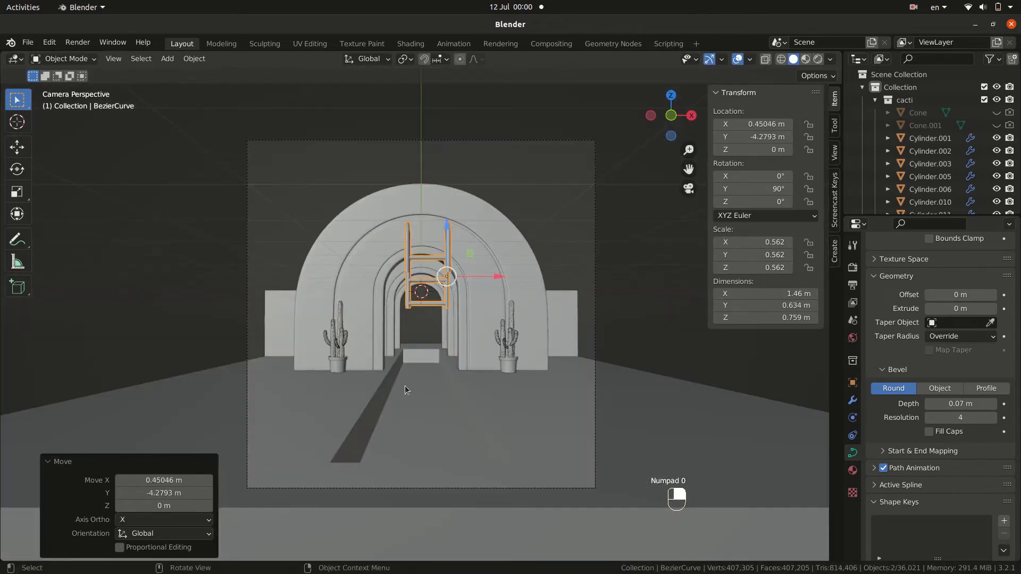
- Rotate the ladder 90° about the global Z axis
{"action": "key", "text": "r"}
{"action": "type", "text": "z"}
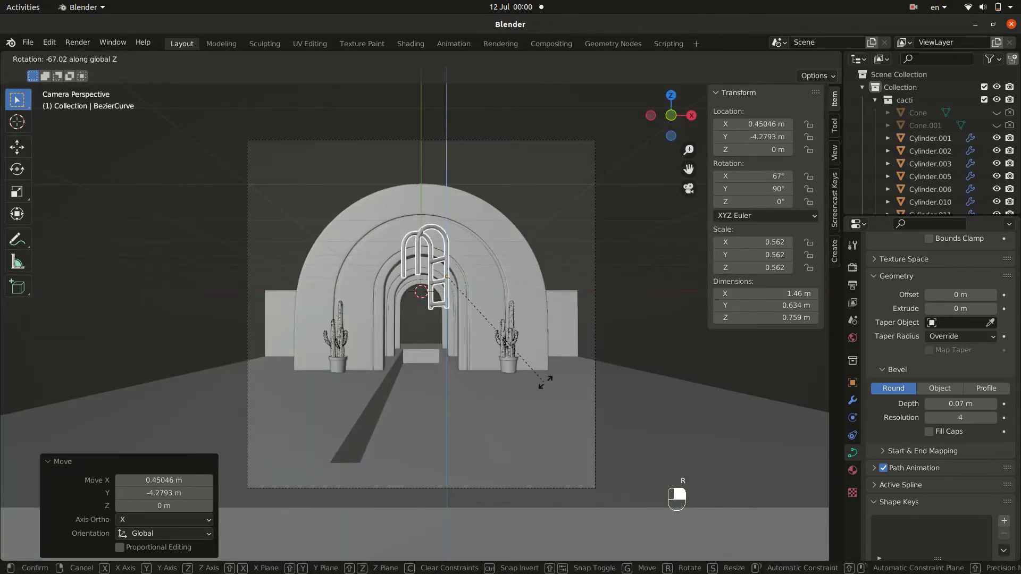
{"action": "type", "text": "90"}
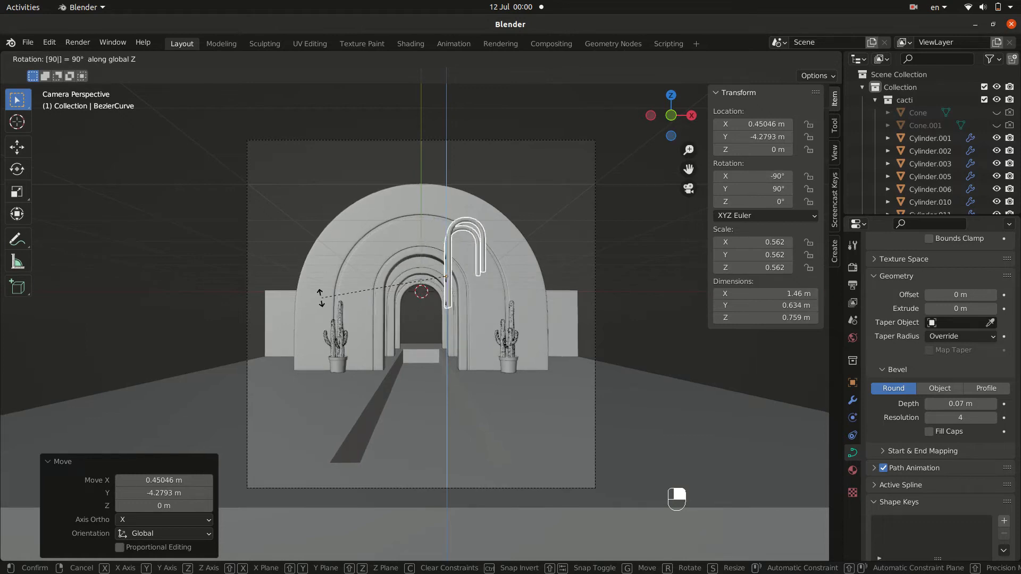
{"action": "key", "text": "Return"}
- Lower the ladder to the floor from the camera view, by about -2.29 m on Z and 0.25 m on X
{"action": "key", "text": "g"}
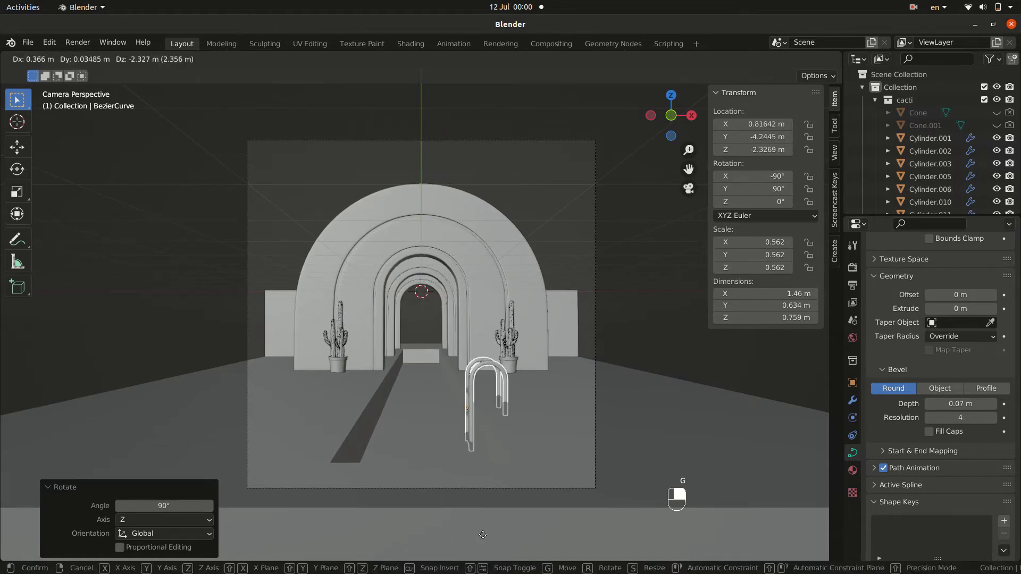
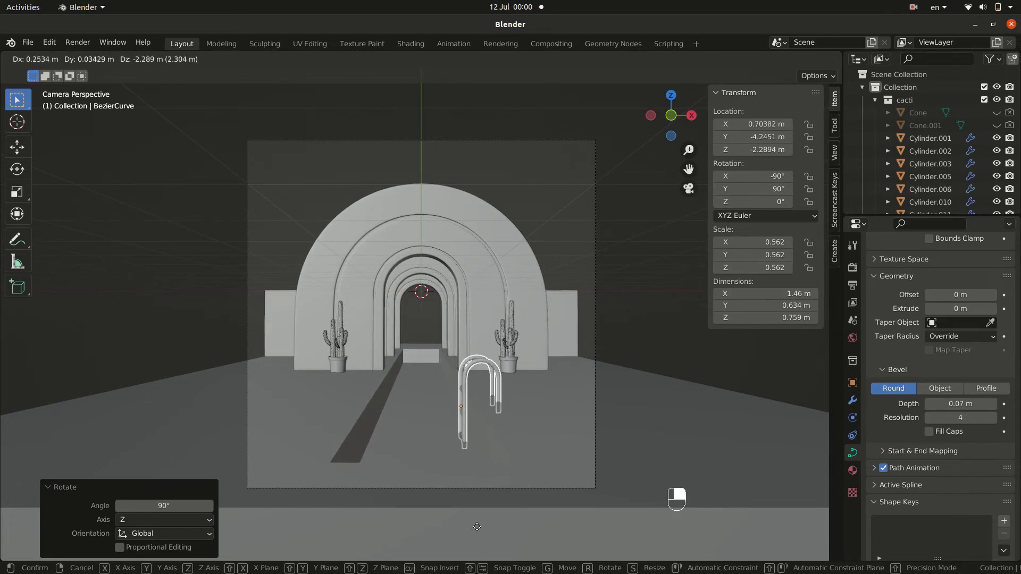
{"action": "left_click", "coordinate": [590, 482]}
{"action": "mouse_move", "coordinate": [590, 481]}
{"action": "middle_mouse_down"}
{"action": "mouse_move", "coordinate": [574, 468]}
{"action": "mouse_move", "coordinate": [584, 460]}
{"action": "mouse_move", "coordinate": [605, 473]}
{"action": "middle_mouse_up"}
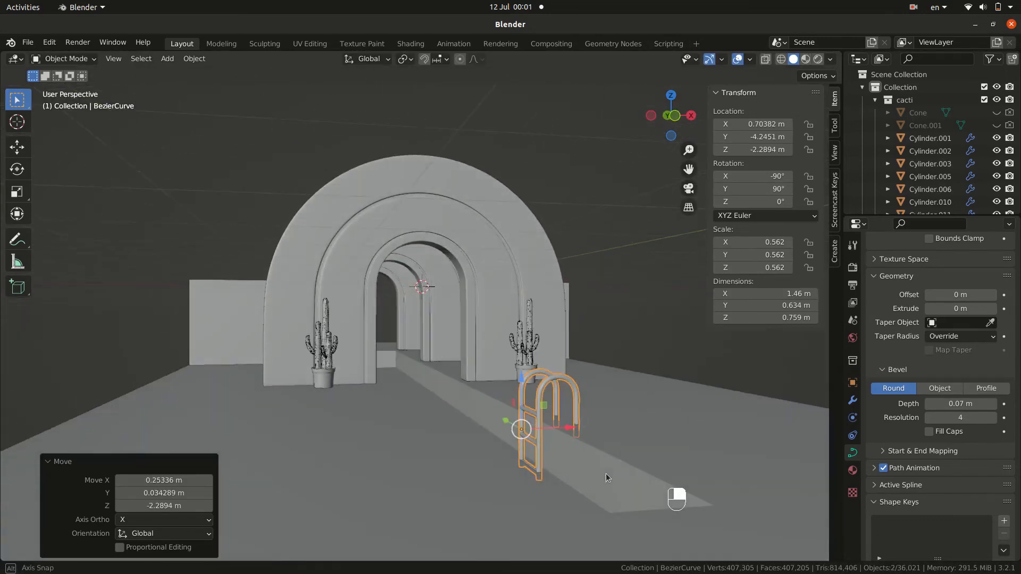
- Rotate the ladder by -90° about the global Z axis so its rungs face the camera
{"action": "key", "text": "KP_0"}
{"action": "type", "text": "rz"}
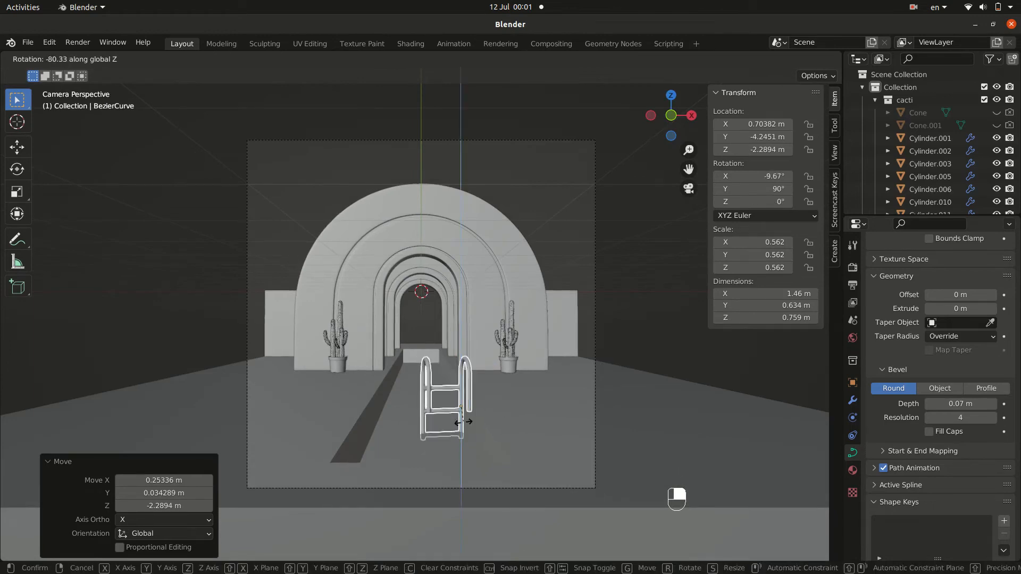
{"action": "type", "text": "-90"}
{"action": "key", "text": "Return"}
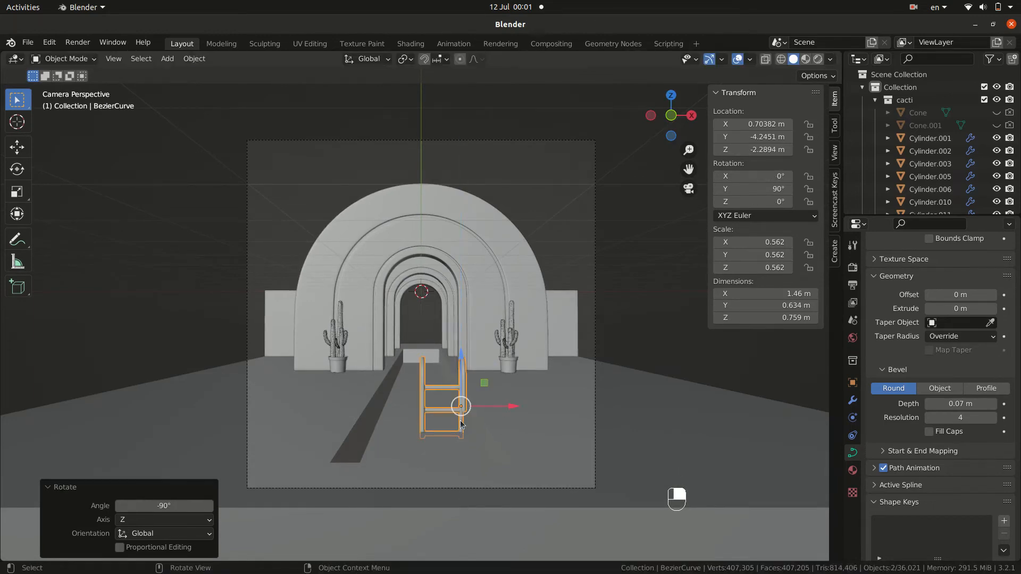
- Move the ladder about -3.89 m along Y to the front end of the floor channel
{"action": "key", "text": "KP_7"}
{"action": "middle_click_drag", "start_coordinate": [486, 438], "coordinate": [515, 286], "text": "shift"}
{"action": "middle_click_drag", "start_coordinate": [471, 354], "coordinate": [474, 336]}
{"action": "key", "text": "g"}
{"action": "key", "text": "y"}
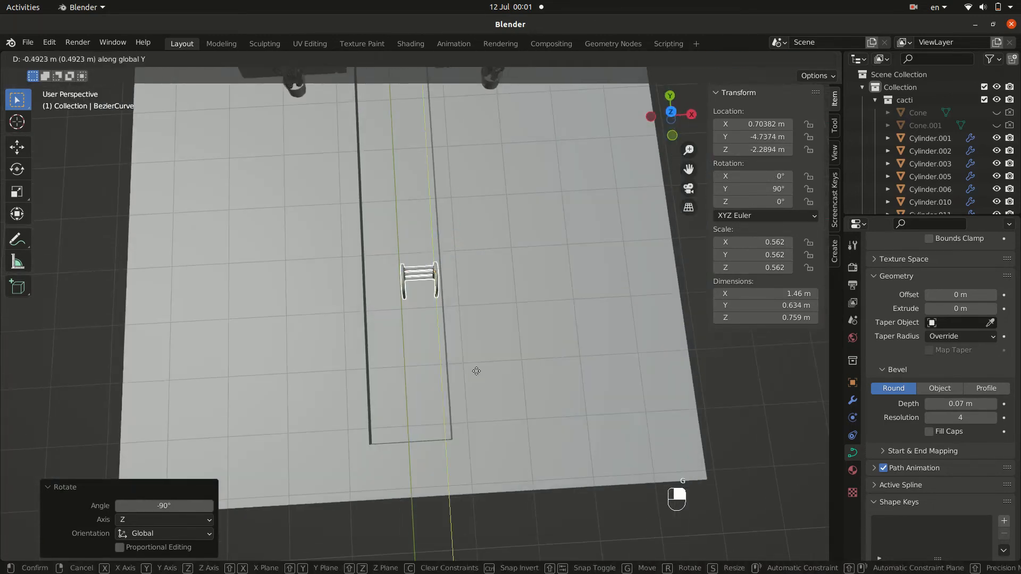
{"action": "left_click", "coordinate": [490, 516]}
{"action": "key", "text": "KP_0"}
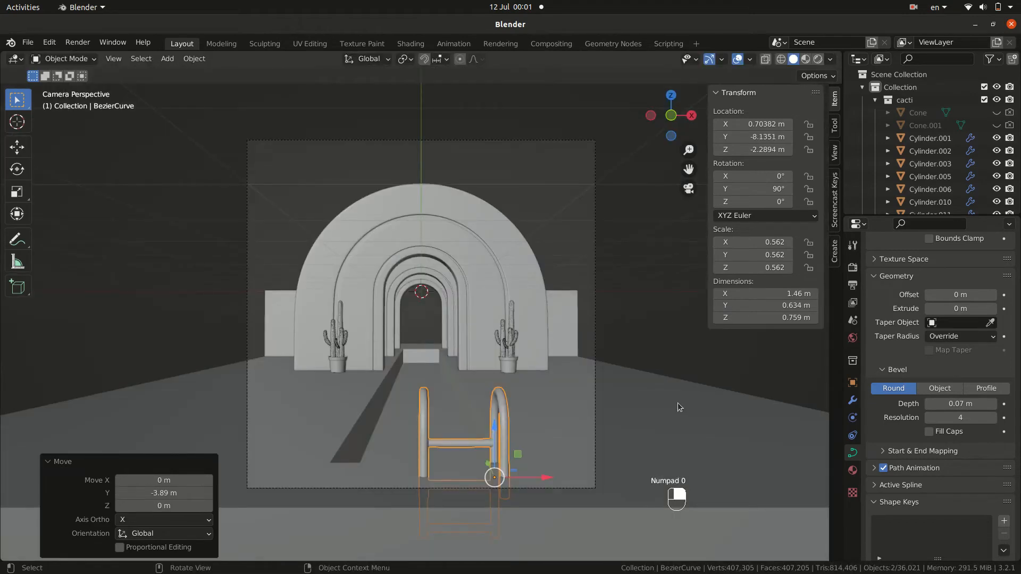
- Shift the ladder about 0.02 m along X at the front end of the channel
{"action": "key", "text": "KP_7"}
{"action": "middle_click_drag", "start_coordinate": [678, 400], "coordinate": [579, 370]}
{"action": "key", "text": "g"}
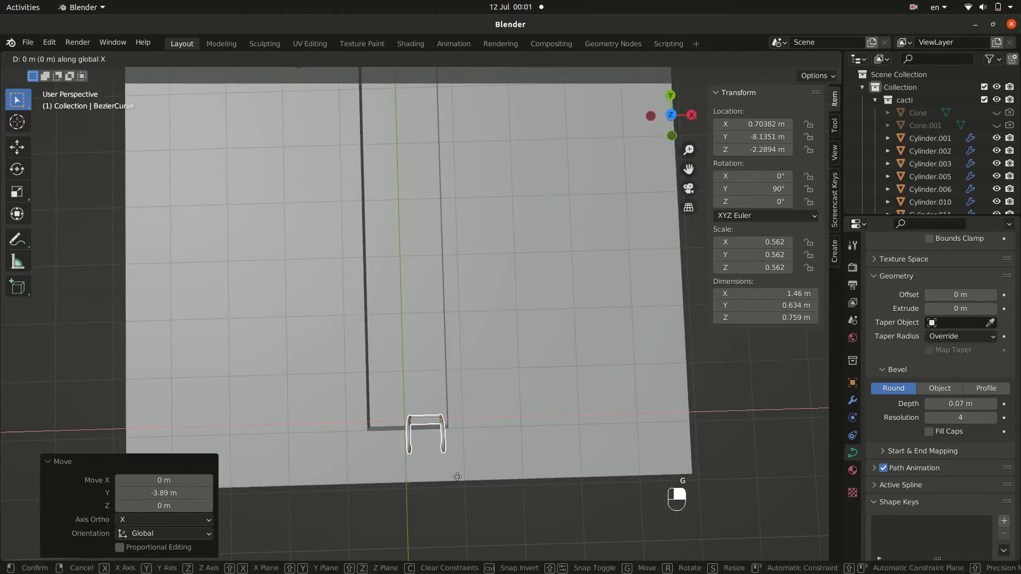
{"action": "left_click", "coordinate": [520, 456]}
{"action": "key", "text": "KP_1"}
{"action": "key", "text": "KP_0"}
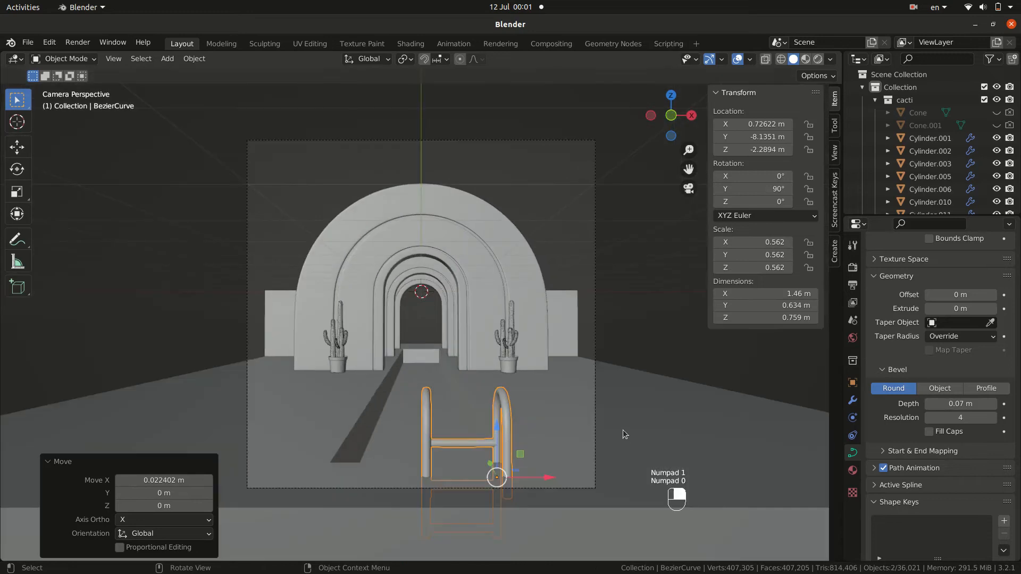
- Scale the ladder down to about 0.411 and lower it about 0.09 m along Z into the floor
{"action": "left_click", "coordinate": [624, 429]}
{"action": "left_click", "coordinate": [502, 456]}
{"action": "key", "text": "g"}
{"action": "key", "text": "z"}
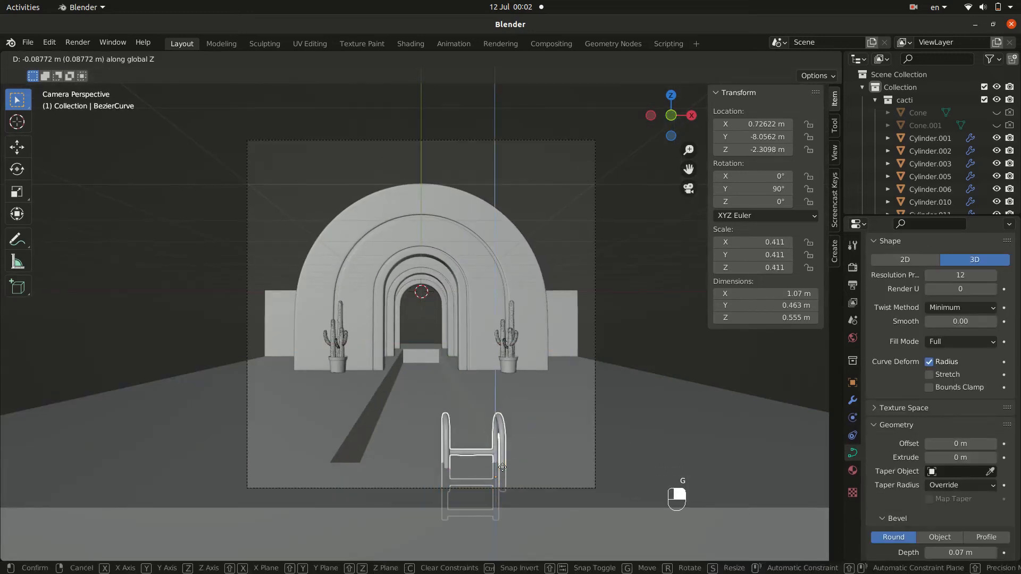
{"action": "left_click", "coordinate": [504, 466]}
{"action": "left_click", "coordinate": [633, 417]}
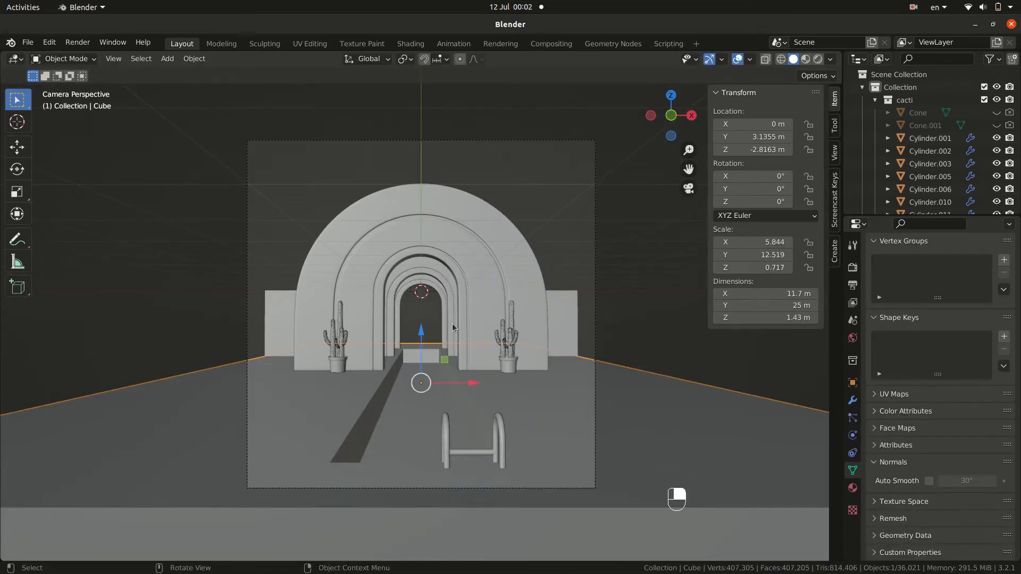
- Add a plane at the scene origin and lower it about 2.2 m along Z to the floor channel
{"action": "key", "text": "shift+a"}
{"action": "mouse_move", "coordinate": [372, 317]}
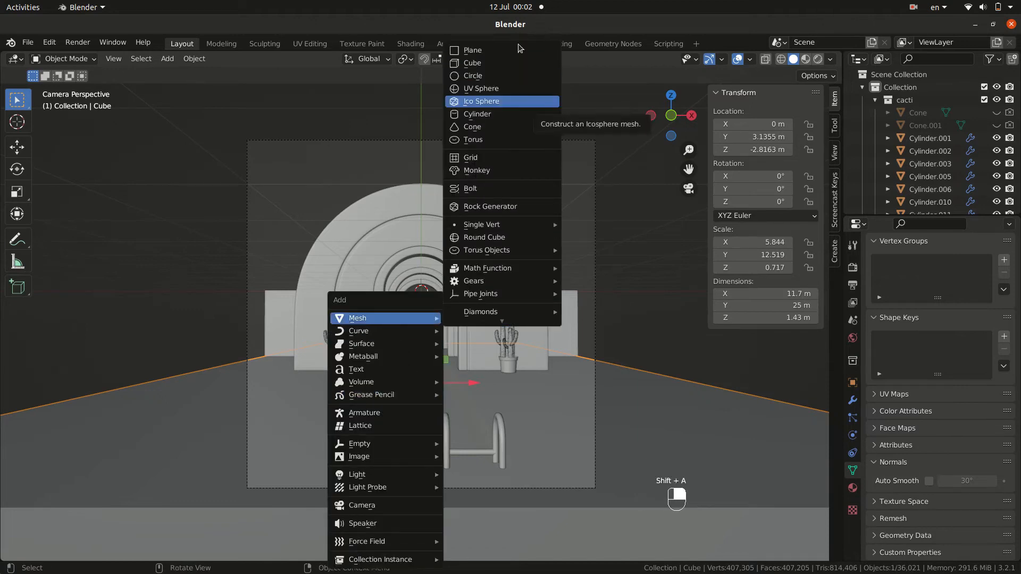
{"action": "left_click", "coordinate": [479, 46]}
{"action": "key", "text": "g"}
{"action": "key", "text": "z"}
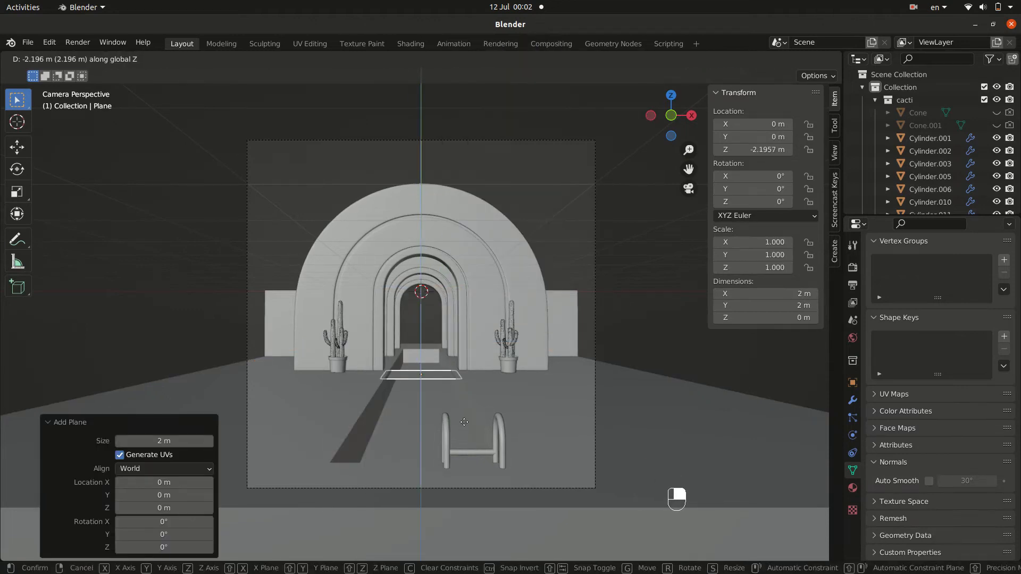
{"action": "left_click", "coordinate": [468, 424]}
- Add an Ocean modifier to the plane and scale the plane down to 0.039
{"action": "left_click", "coordinate": [852, 400]}
{"action": "left_click", "coordinate": [904, 265]}
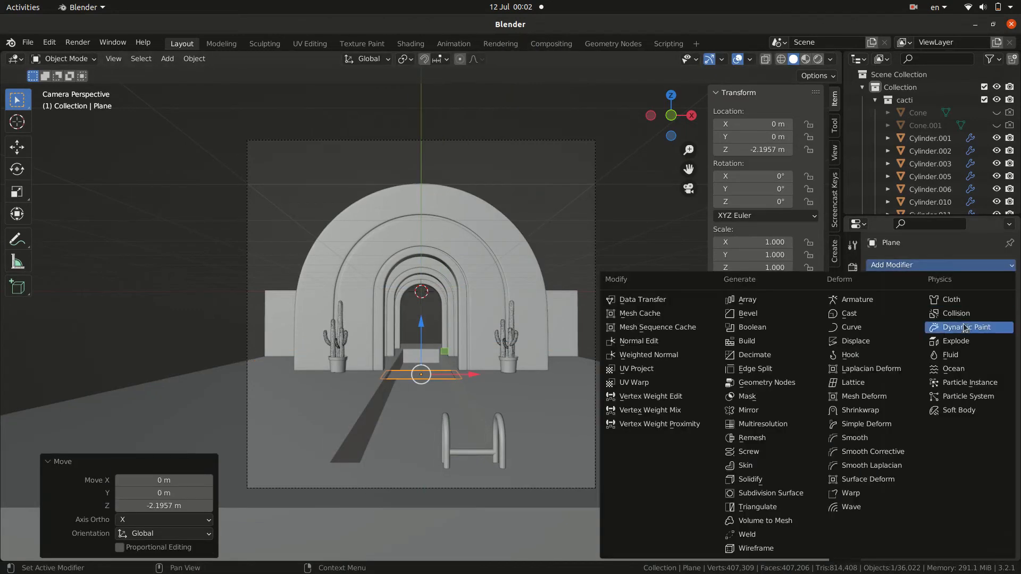
{"action": "left_click", "coordinate": [952, 369]}
{"action": "key", "text": "s"}
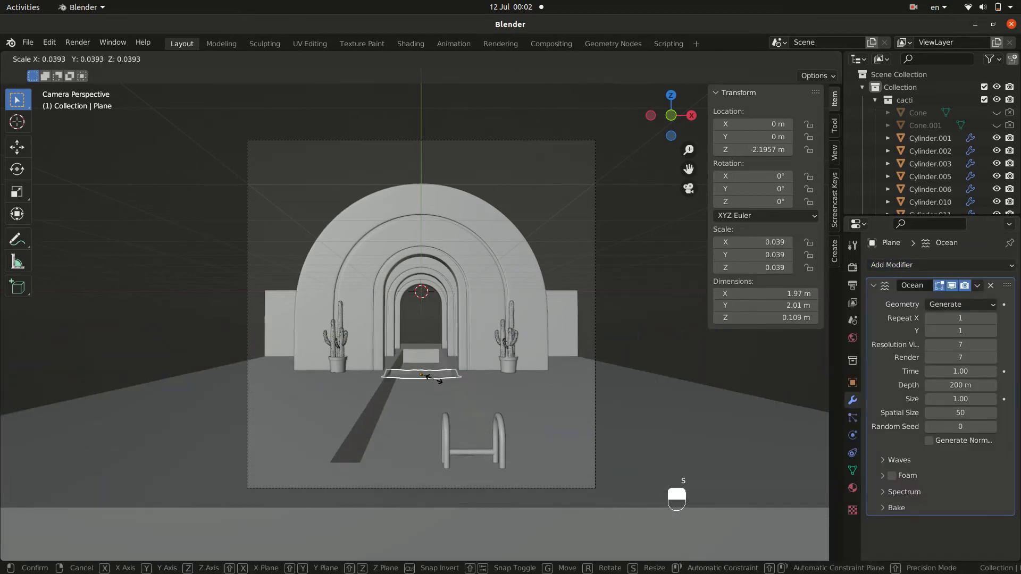
{"action": "left_click", "coordinate": [428, 376]}
- Set the ocean's wave spectrum to Shallow Water
{"action": "left_click", "coordinate": [901, 492]}
{"action": "left_click", "coordinate": [960, 510]}
{"action": "left_click", "coordinate": [952, 459]}
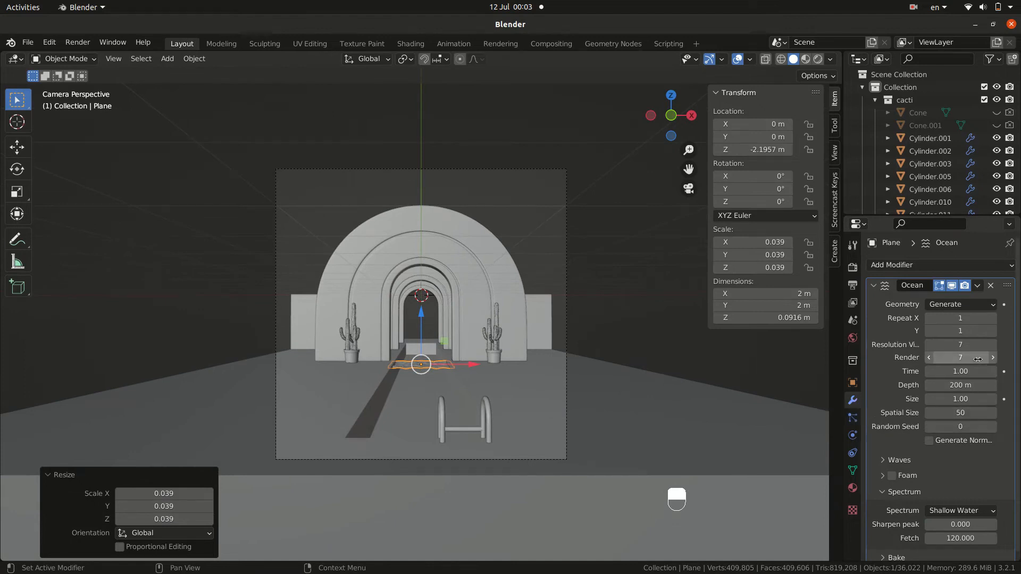
- Set the Ocean modifier's Y repeat to 5 to lengthen the water along the channel
{"action": "left_click", "coordinate": [993, 331]}
{"action": "left_click", "coordinate": [993, 332]}
{"action": "left_click", "coordinate": [993, 331]}
{"action": "left_click", "coordinate": [993, 331]}
- Move the water plane about -7.48 m along Y to the front end of the channel
{"action": "key", "text": "KP_7"}
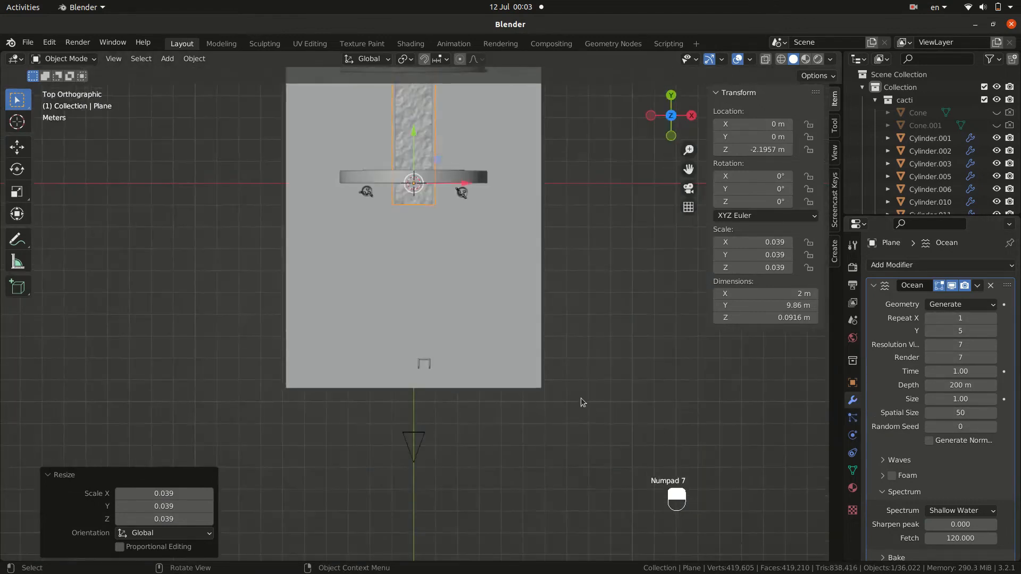
{"action": "middle_click_drag", "start_coordinate": [580, 378], "coordinate": [472, 322]}
{"action": "left_click_drag", "start_coordinate": [523, 292], "coordinate": [432, 307]}
{"action": "mouse_move", "coordinate": [420, 367]}
{"action": "middle_mouse_down"}
{"action": "mouse_move", "coordinate": [440, 391]}
{"action": "mouse_move", "coordinate": [413, 351]}
{"action": "mouse_move", "coordinate": [423, 367]}
{"action": "middle_mouse_up"}
{"action": "scroll", "coordinate": [585, 355], "scroll_direction": "down", "scroll_amount": 2}
{"action": "middle_click_drag", "start_coordinate": [627, 354], "coordinate": [597, 355], "text": "shift"}
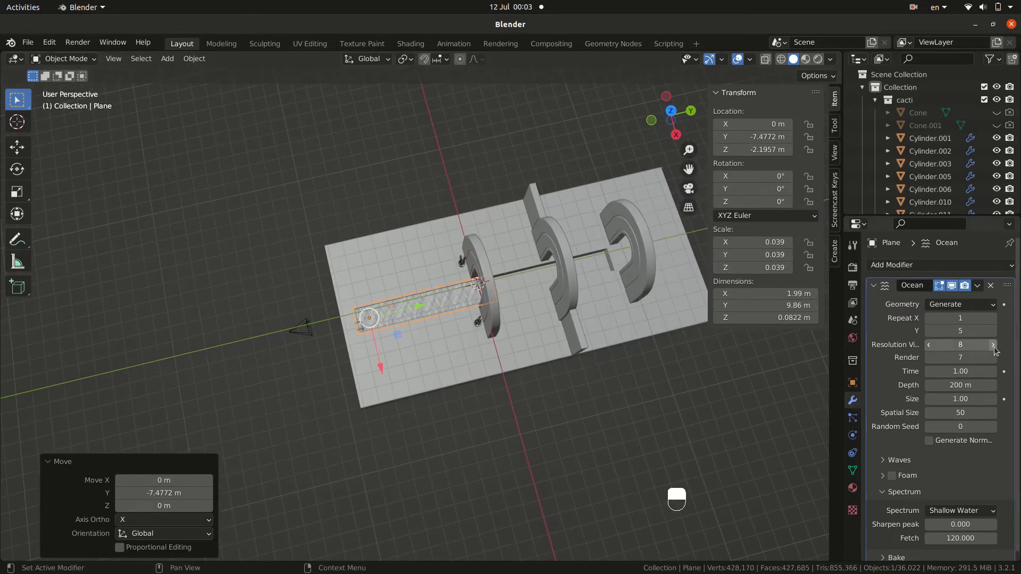
- Raise the ocean's Y repeat to 10 and set its depth to 5 m
{"action": "left_click_drag", "start_coordinate": [995, 351], "coordinate": [1000, 331]}
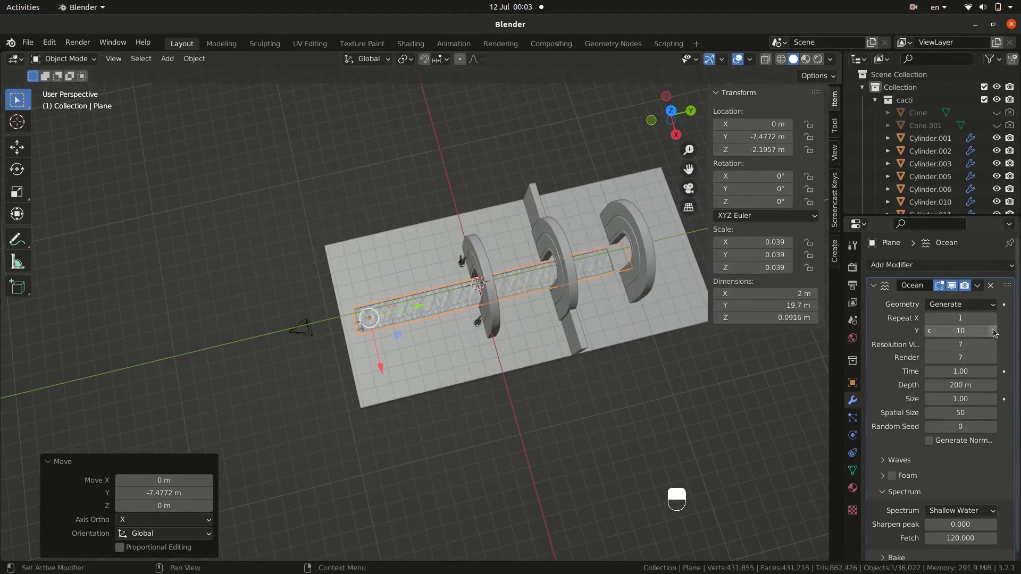
{"action": "key", "text": "KP_0"}
{"action": "scroll", "coordinate": [968, 391], "scroll_direction": "down", "scroll_amount": 1}
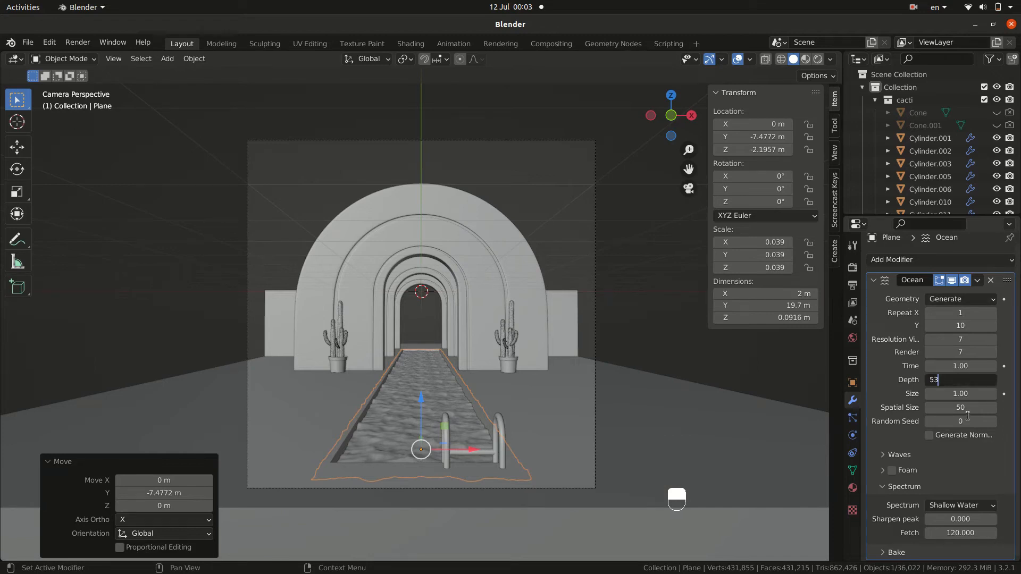
- Calm the water by setting the ocean's wave scale to 0.3 and choppiness to 0.25
{"action": "left_click", "coordinate": [957, 456]}
{"action": "scroll", "coordinate": [957, 456], "scroll_direction": "down", "scroll_amount": 2}
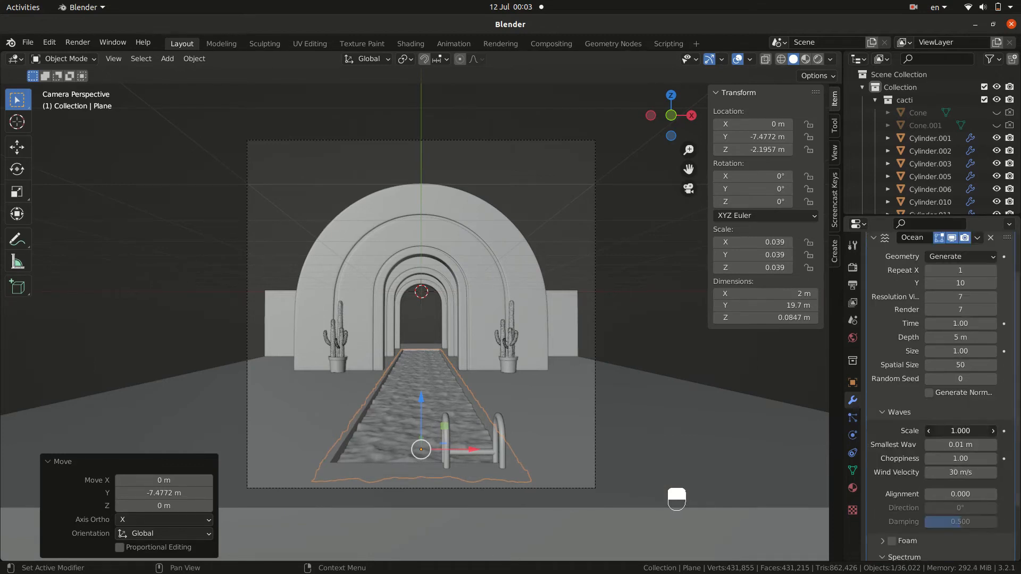
{"action": "left_click", "coordinate": [993, 430]}
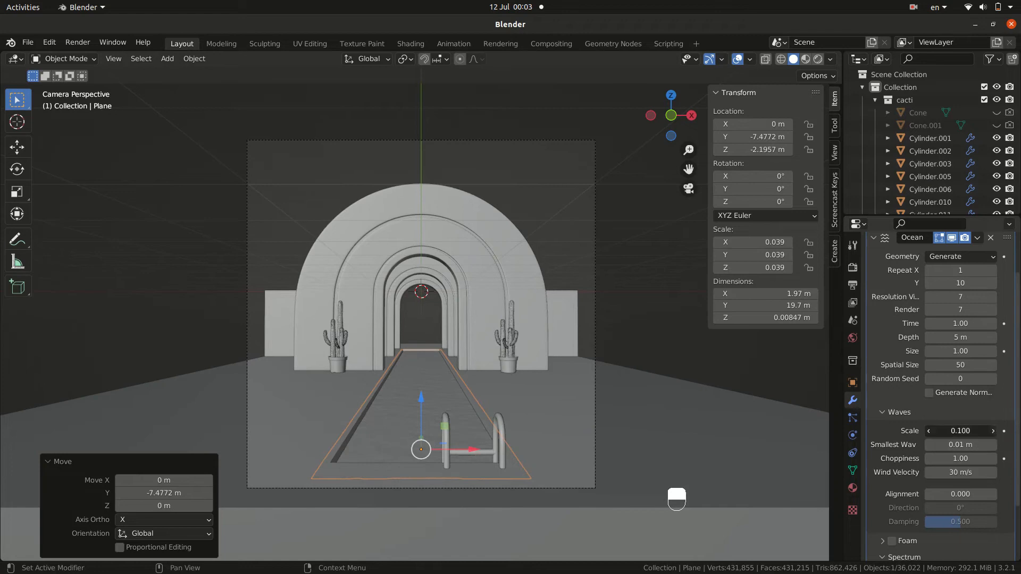
{"action": "left_click", "coordinate": [993, 431]}
{"action": "left_click_drag", "start_coordinate": [974, 461], "coordinate": [927, 462]}
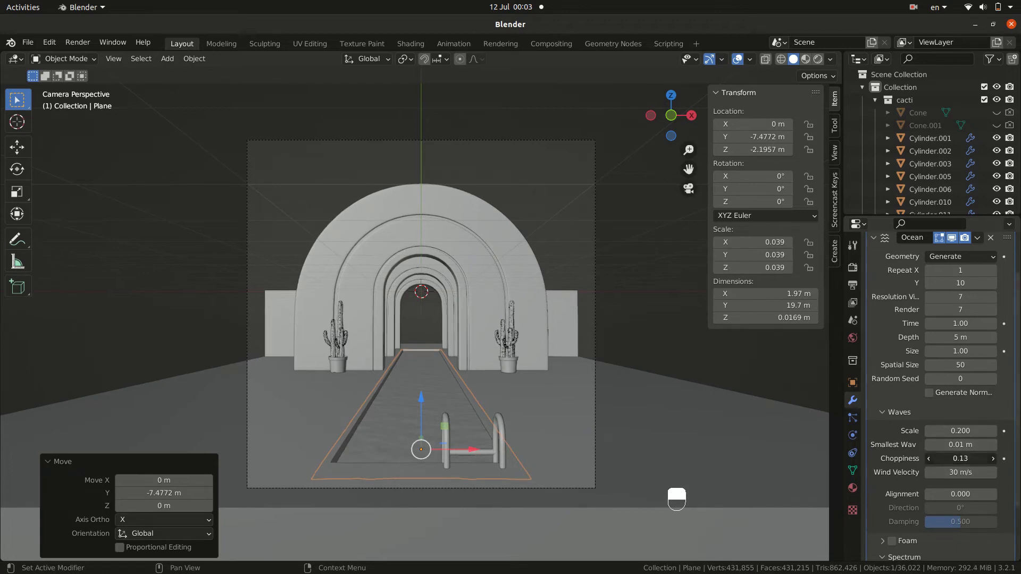
{"action": "left_click", "coordinate": [993, 430]}
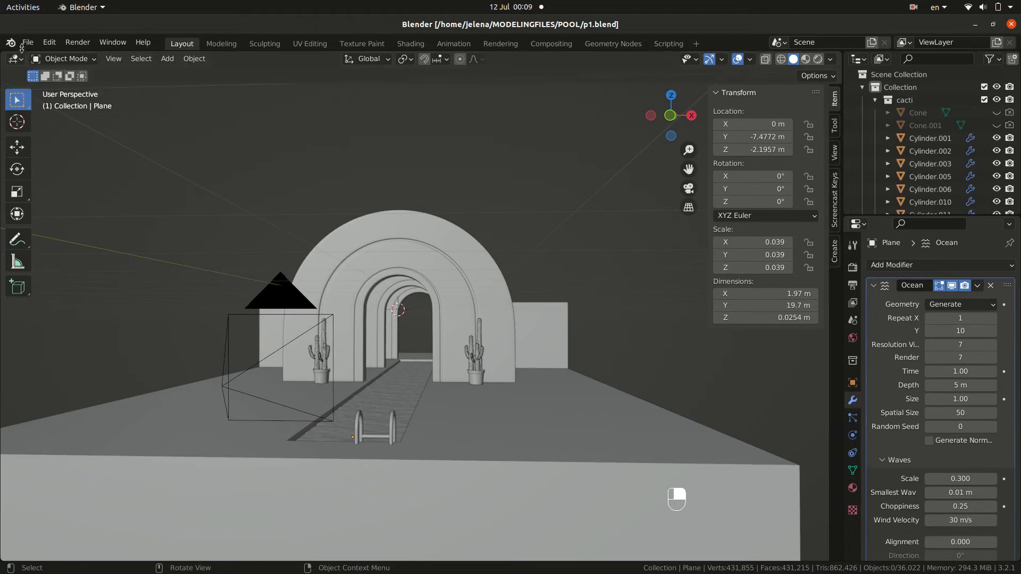
- Append the curtain object from poolpink.blend in the POOL folder
{"action": "left_click", "coordinate": [27, 42]}
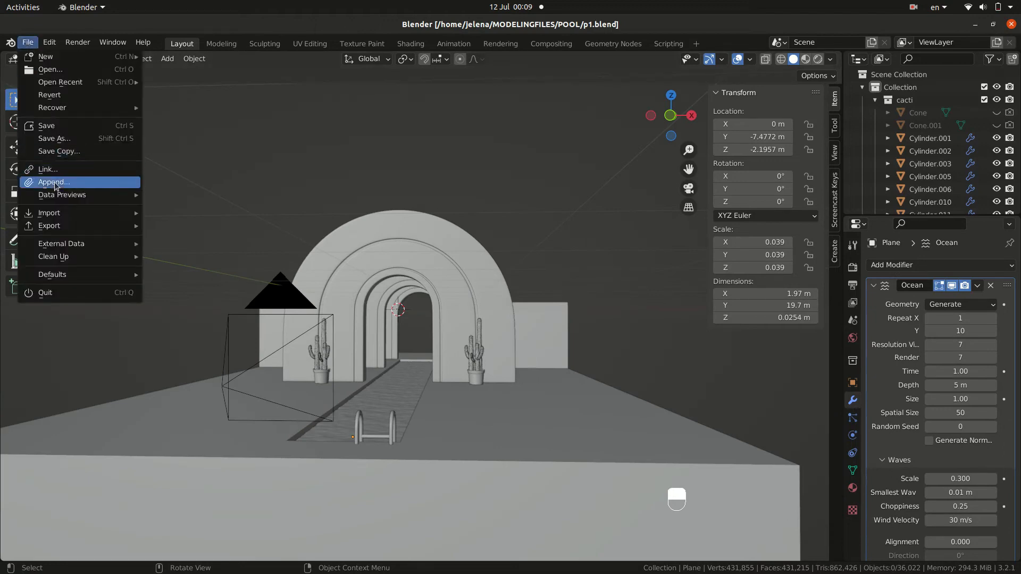
{"action": "left_click", "coordinate": [53, 184]}
{"action": "double_click", "coordinate": [379, 221]}
{"action": "double_click", "coordinate": [572, 417]}
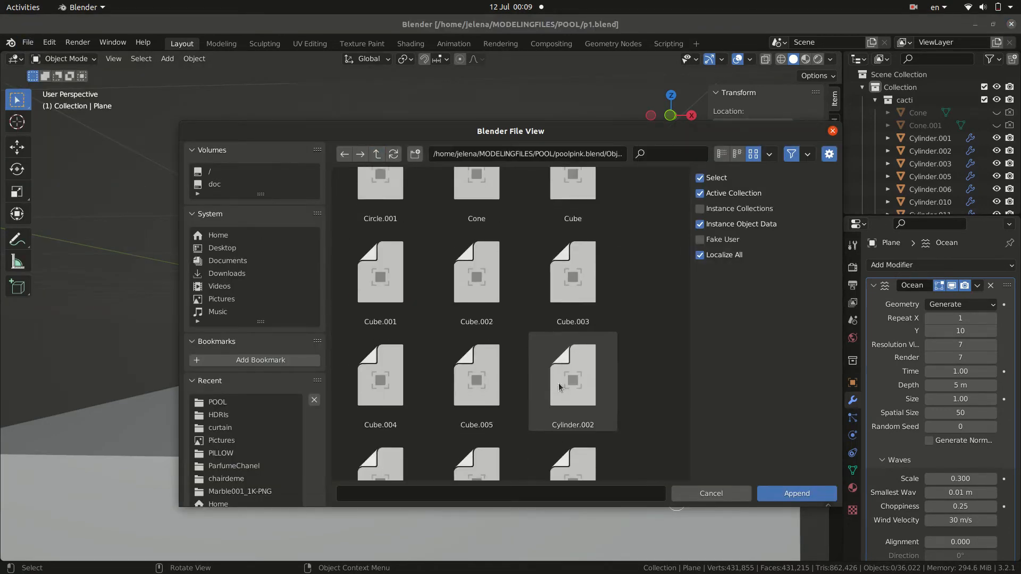
{"action": "scroll", "coordinate": [558, 383], "scroll_direction": "down", "scroll_amount": 6}
{"action": "left_click", "coordinate": [393, 329]}
{"action": "left_click", "coordinate": [796, 493]}
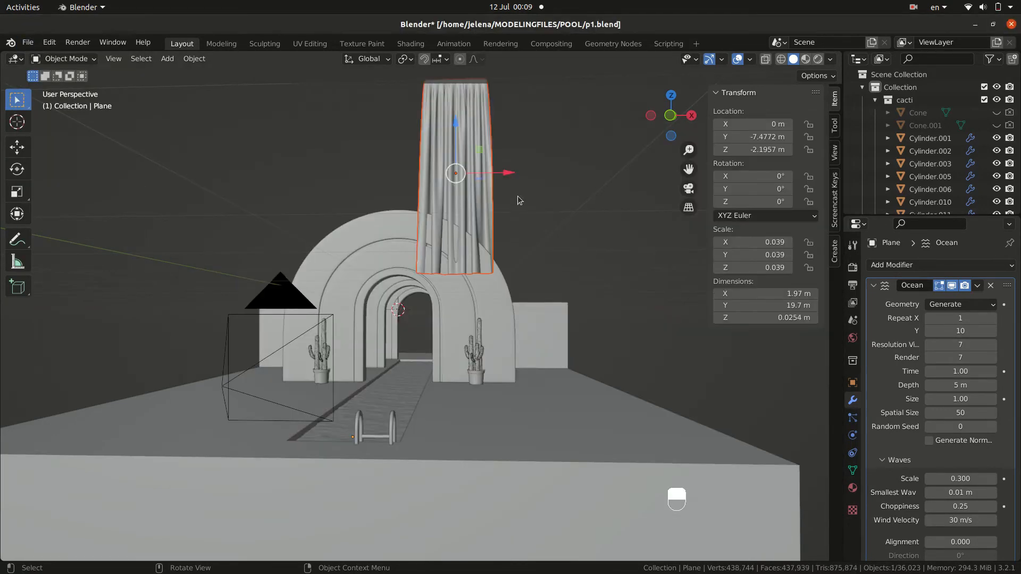
- Scale the appended curtain uniformly by about 0.748
{"action": "scroll", "coordinate": [517, 195], "scroll_direction": "down", "scroll_amount": 4}
{"action": "middle_click_drag", "start_coordinate": [517, 194], "coordinate": [510, 369]}
{"action": "key", "text": "s"}
{"action": "left_click", "coordinate": [487, 348]}
- From the top view, move the curtain about -2.32 m on X and 10.95 m on Y to the rear arch
{"action": "key", "text": "KP_9"}
{"action": "key", "text": "KP_7"}
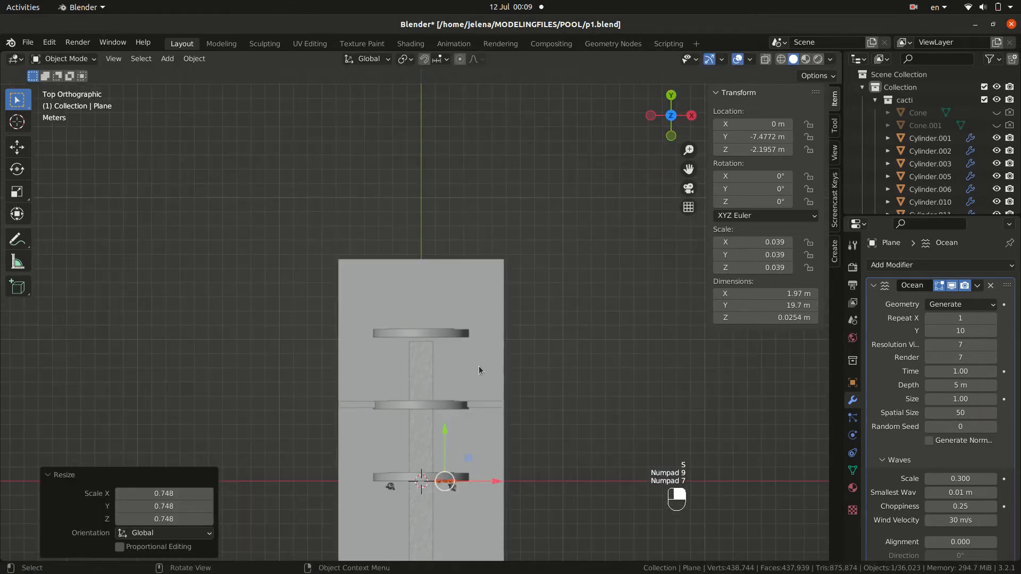
{"action": "key", "text": "g"}
{"action": "left_click", "coordinate": [427, 329]}
- Lower the curtain about 3.79 m along Z in the front view
{"action": "key", "text": "KP_1"}
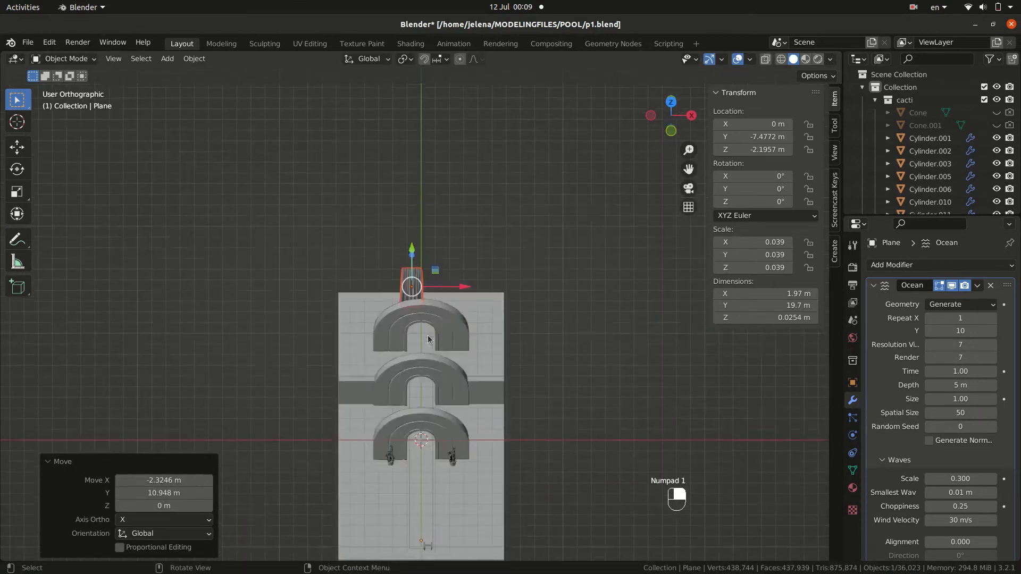
{"action": "key", "text": "g"}
{"action": "key", "text": "z"}
{"action": "left_click", "coordinate": [436, 411]}
- Shrink the curtain by about 0.88 and lower it about 0.26 m along Z to the floor
{"action": "key", "text": "s"}
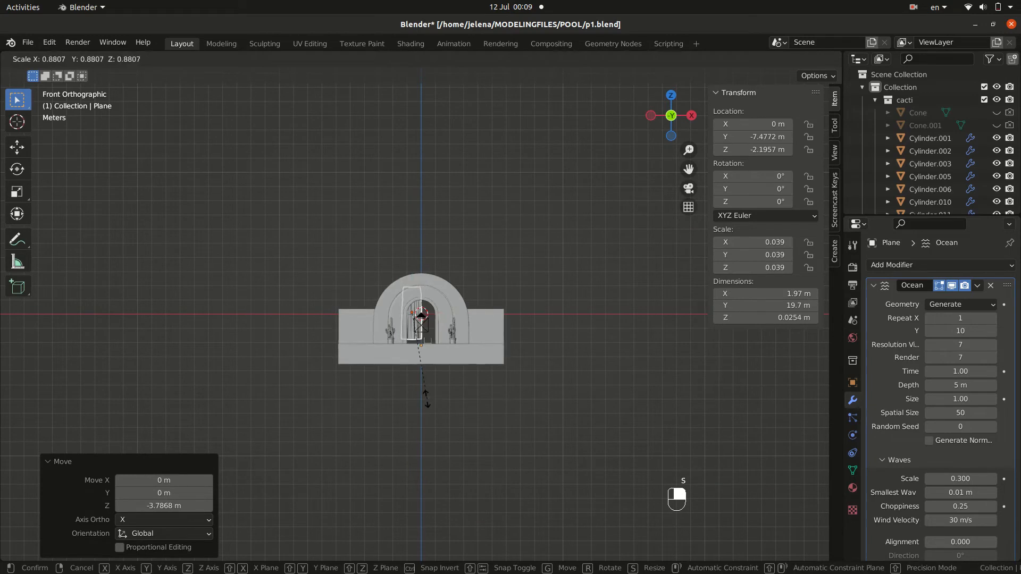
{"action": "left_click", "coordinate": [427, 399]}
{"action": "key", "text": "g"}
{"action": "key", "text": "z"}
{"action": "left_click", "coordinate": [427, 403]}
- Duplicate the rear curtain and place the copy about 1.65 m along X on the arch opening's other side
{"action": "scroll", "coordinate": [431, 408], "scroll_direction": "up", "scroll_amount": 10}
{"action": "key", "text": "KP_0"}
{"action": "scroll", "coordinate": [424, 367], "scroll_direction": "up", "scroll_amount": 4}
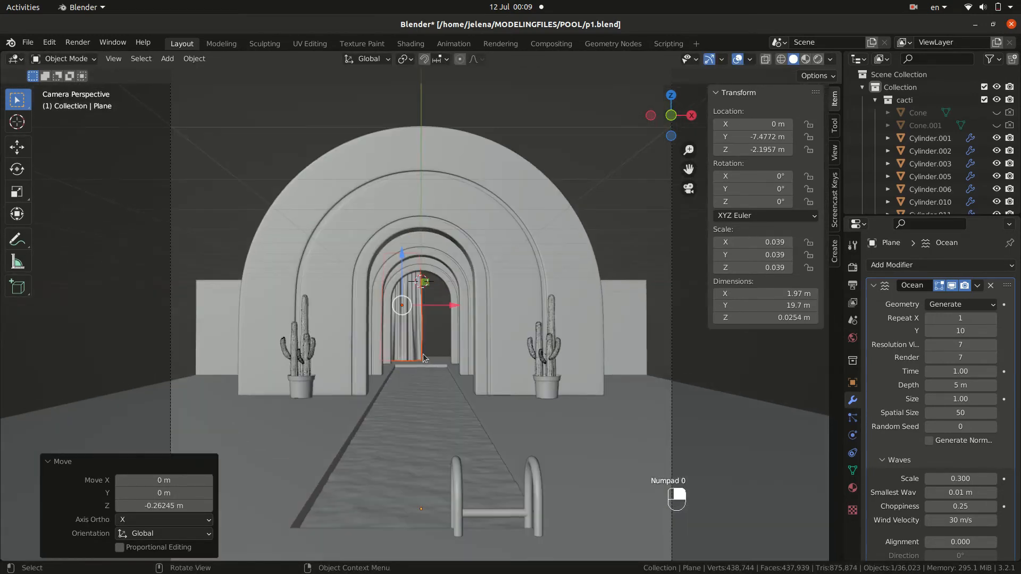
{"action": "key", "text": "g"}
{"action": "key", "text": "x"}
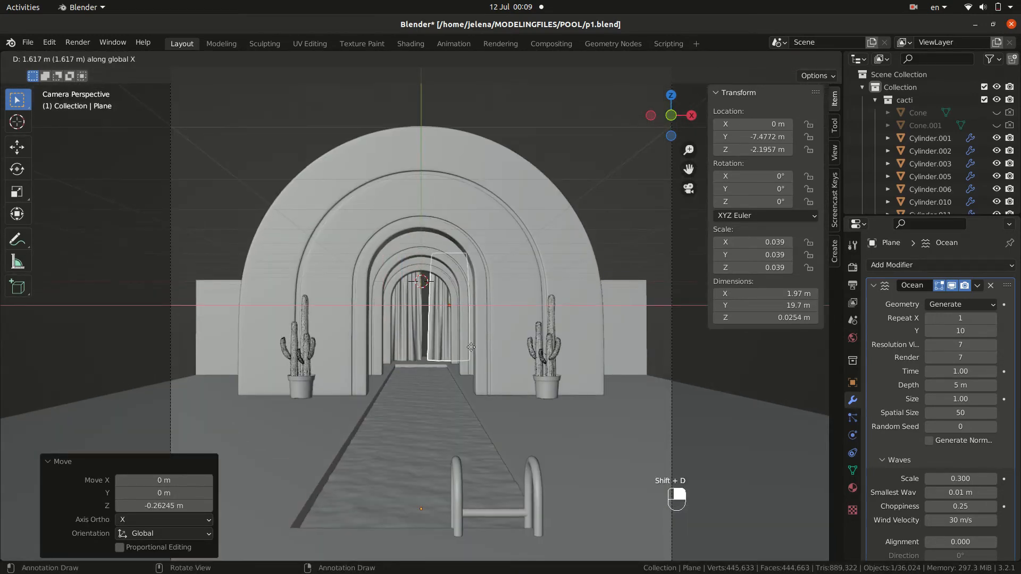
{"action": "left_click", "coordinate": [414, 329]}
- Move the original rear curtain about -0.35 m along X to widen the gap between the two curtains
{"action": "left_click", "coordinate": [414, 330]}
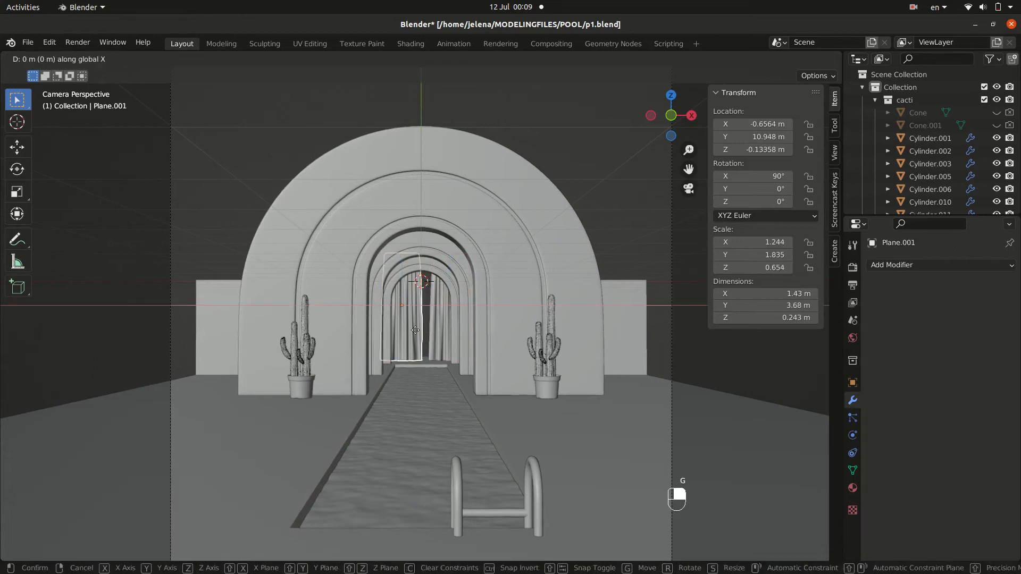
{"action": "key", "text": "g"}
{"action": "key", "text": "x"}
{"action": "left_click", "coordinate": [405, 329]}
- Duplicate the left rear curtain about -9.99 m along Y to the front arch and shift it about -0.09 m on X
{"action": "key", "text": "shift+d"}
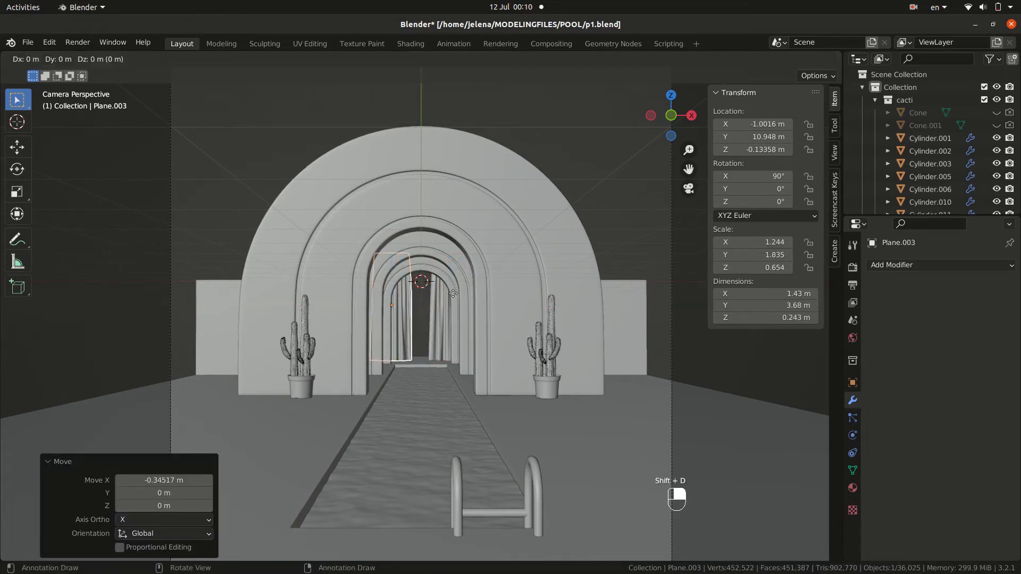
{"action": "key", "text": "y"}
{"action": "left_click", "coordinate": [387, 247]}
{"action": "key", "text": "g"}
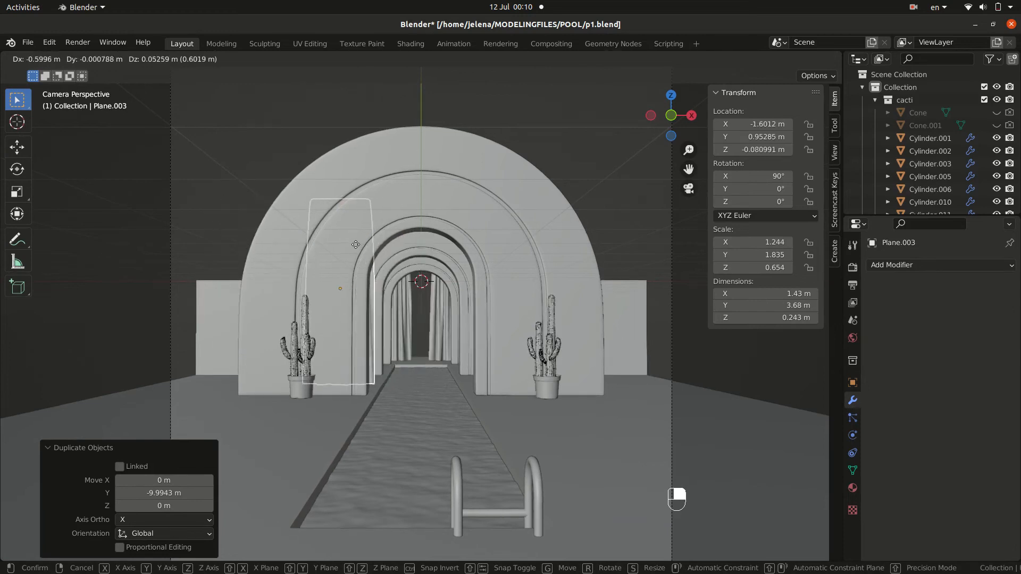
{"action": "left_click", "coordinate": [381, 247]}
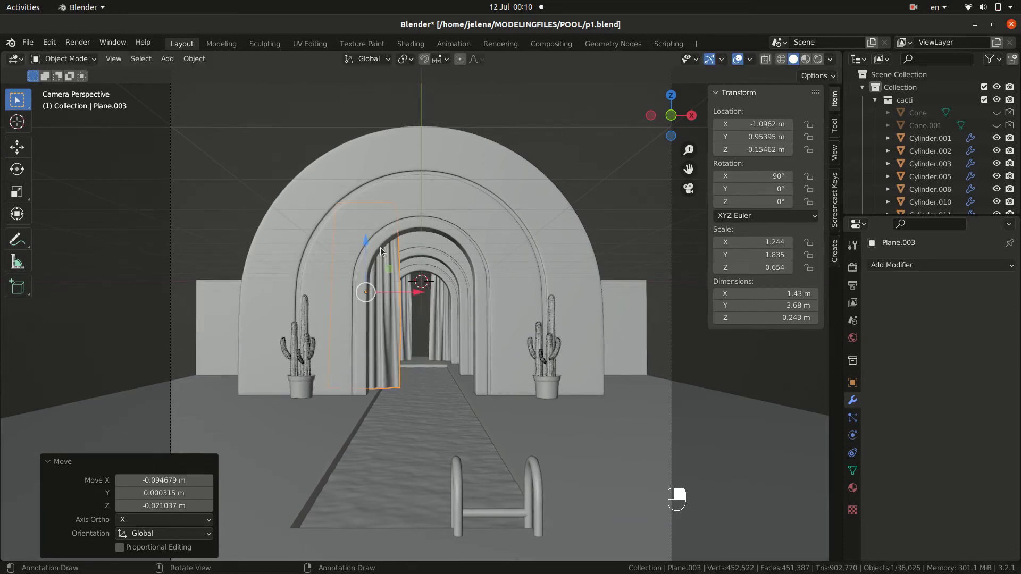
- Isolate the front curtain for sculpting, pull its lower inner corner outward with the Grab brush, and set the brush radius to 151 px
{"action": "left_click", "coordinate": [271, 43]}
{"action": "key", "text": "KP_Divide"}
{"action": "key", "text": "g"}
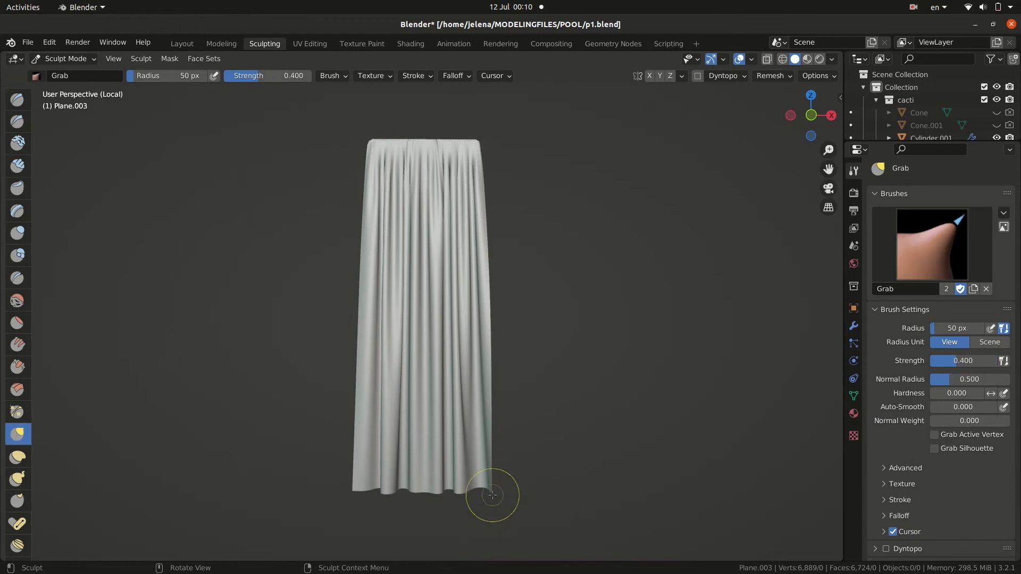
{"action": "mouse_move", "coordinate": [492, 495]}
{"action": "left_mouse_down"}
{"action": "mouse_move", "coordinate": [562, 462]}
{"action": "mouse_move", "coordinate": [535, 470]}
{"action": "left_mouse_up"}
{"action": "key", "text": "f"}
{"action": "left_click", "coordinate": [543, 463]}
- Grab the curtain's inner edge into a curve, pulling its middle outward and tucking in its upper part
{"action": "left_click_drag", "start_coordinate": [486, 339], "coordinate": [511, 337]}
{"action": "left_click_drag", "start_coordinate": [501, 333], "coordinate": [519, 342]}
{"action": "left_click_drag", "start_coordinate": [485, 222], "coordinate": [472, 216]}
{"action": "left_click_drag", "start_coordinate": [500, 356], "coordinate": [515, 348]}
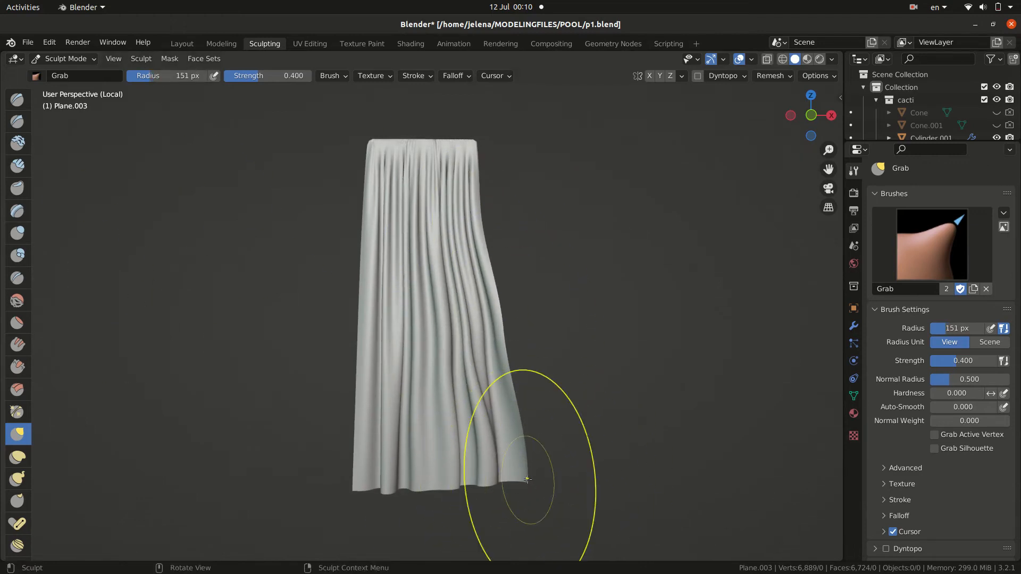
- Reshape the curtain in the front view by adjusting the hem, widening the top outer corner and flaring the lower inner edge
{"action": "key", "text": "KP_1"}
{"action": "left_click_drag", "start_coordinate": [505, 479], "coordinate": [505, 474]}
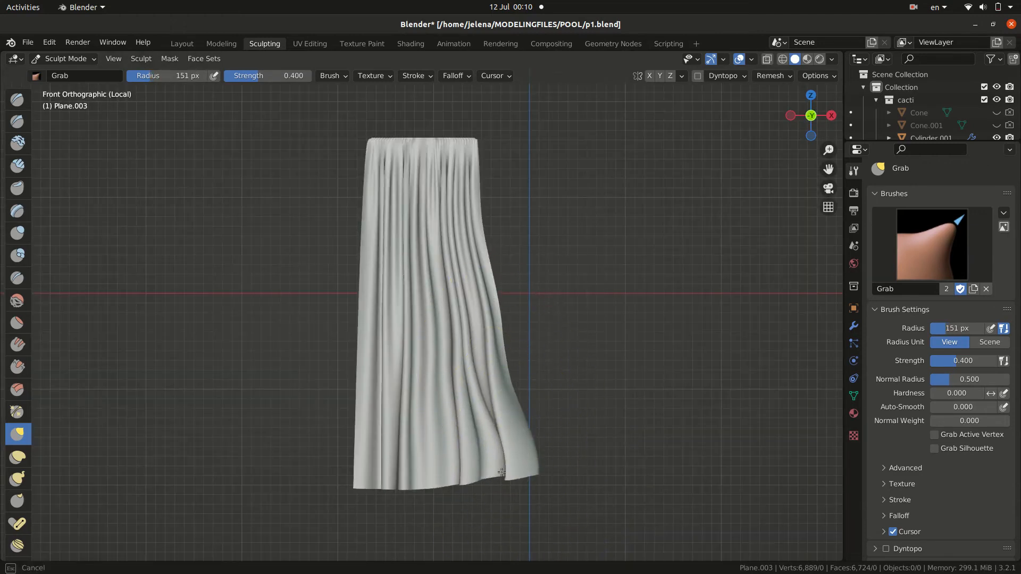
{"action": "left_click_drag", "start_coordinate": [420, 487], "coordinate": [419, 491]}
{"action": "left_click_drag", "start_coordinate": [376, 138], "coordinate": [366, 138]}
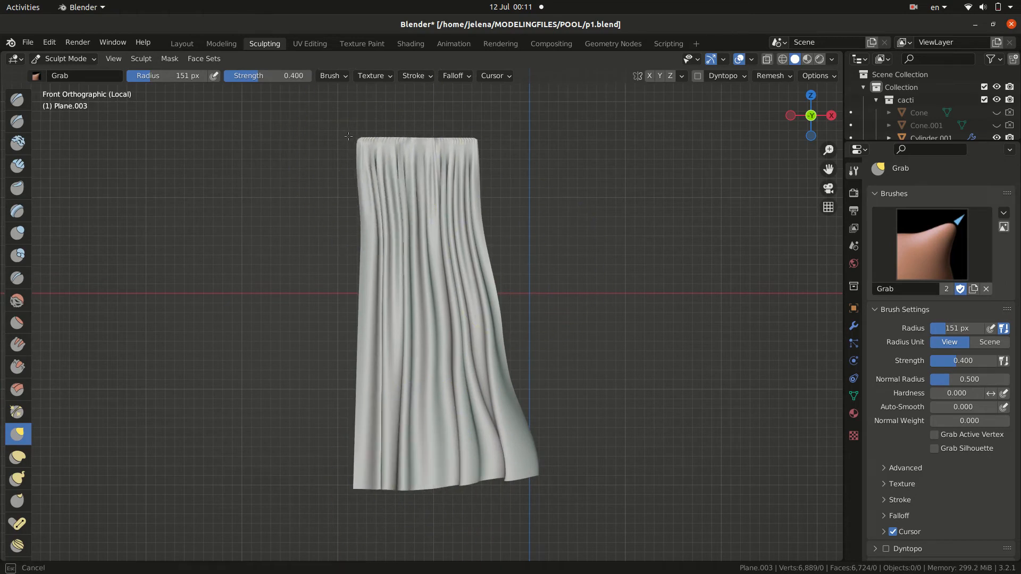
{"action": "mouse_move", "coordinate": [564, 481]}
{"action": "left_mouse_down"}
{"action": "mouse_move", "coordinate": [580, 442]}
{"action": "mouse_move", "coordinate": [557, 454]}
{"action": "left_mouse_up"}
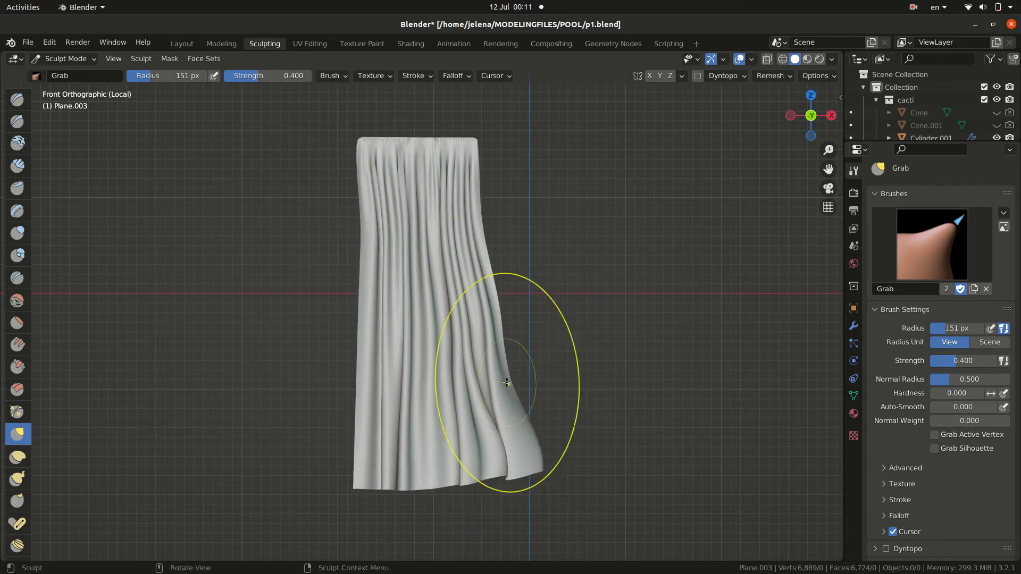
{"action": "left_click_drag", "start_coordinate": [507, 383], "coordinate": [517, 381]}
- Leave the isolated sculpting view, return to the Layout workspace's camera view and select the right rear curtain
{"action": "key", "text": "KP_Divide"}
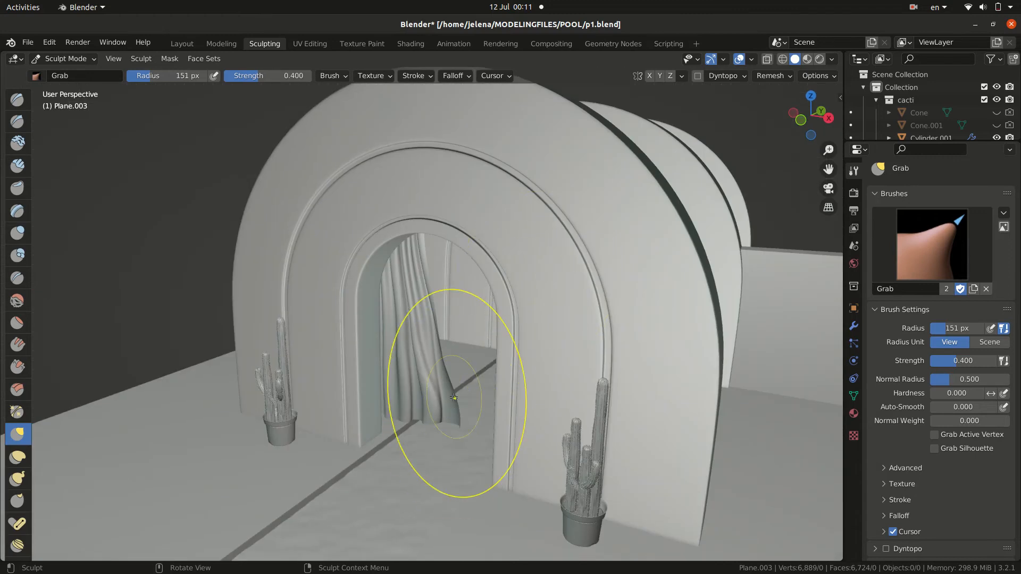
{"action": "key", "text": "KP_0"}
{"action": "left_click", "coordinate": [449, 333]}
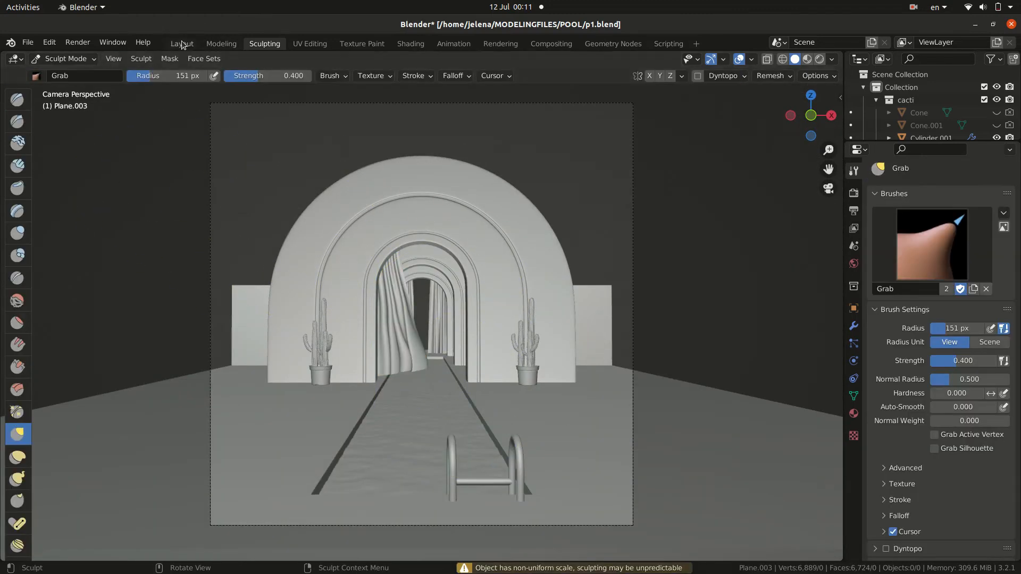
{"action": "left_click", "coordinate": [181, 44]}
{"action": "left_click", "coordinate": [468, 329]}
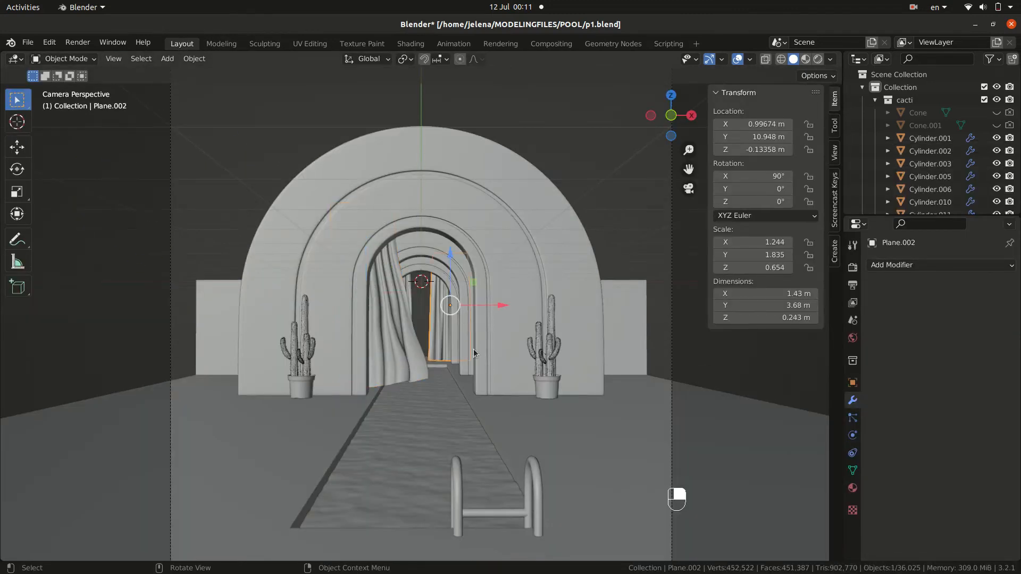
- Duplicate the front curtain, move the copy about 2.1 m along X and rotate it 180° around Z
{"action": "key", "text": "shift+d"}
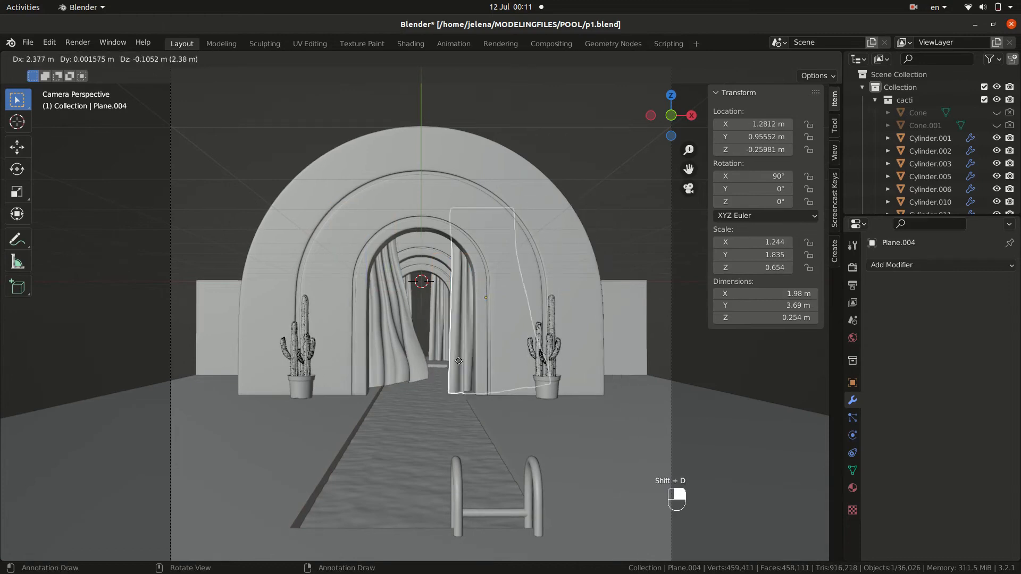
{"action": "left_click", "coordinate": [512, 347]}
{"action": "type", "text": "rz"}
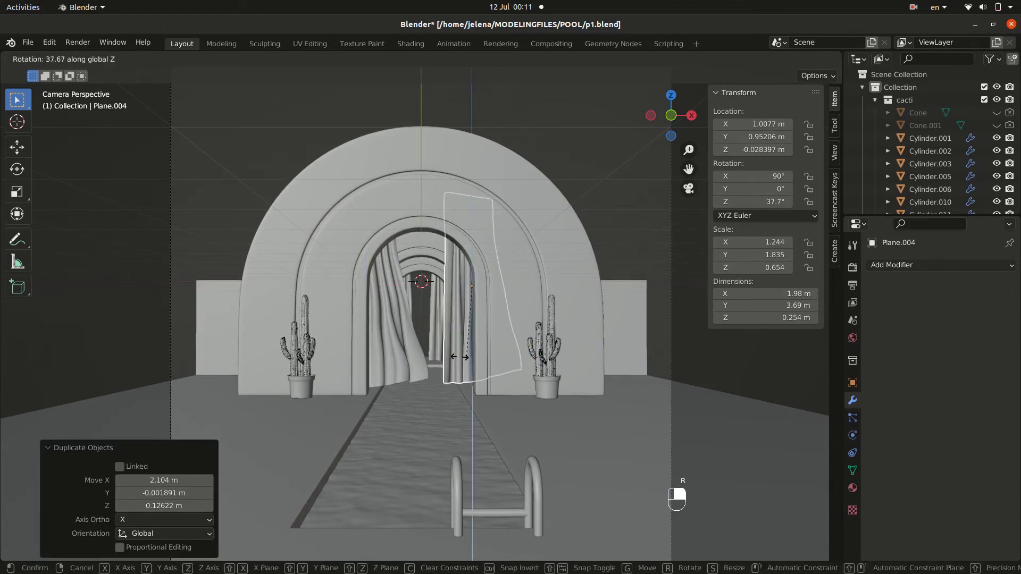
{"action": "type", "text": "180"}
{"action": "key", "text": "Return"}
- Isolate the duplicated curtain for sculpting, grab its inner edge and lower corner into a new curve, and set the brush strength to 0.550
{"action": "left_click", "coordinate": [265, 44]}
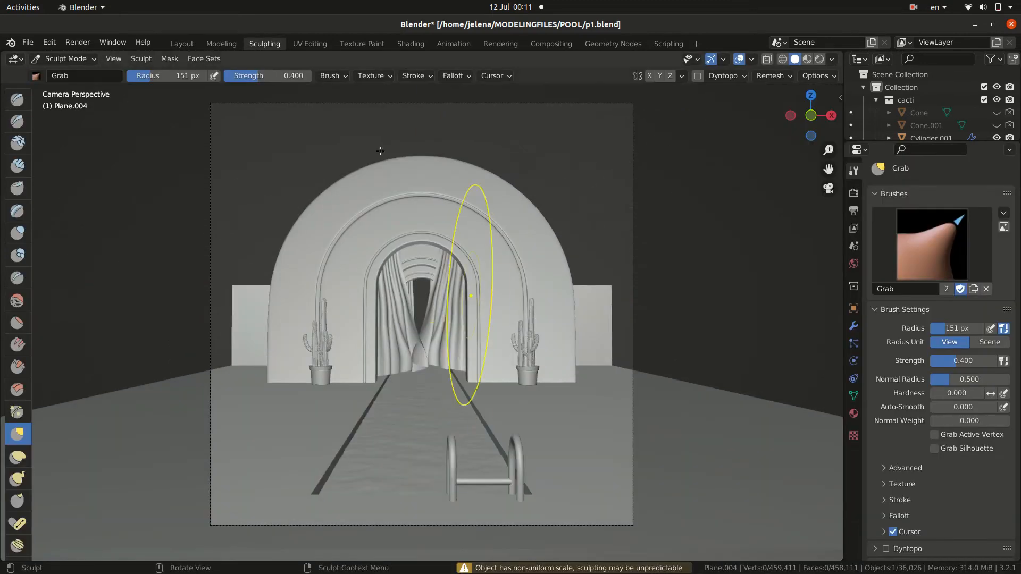
{"action": "key", "text": "KP_Divide"}
{"action": "left_click_drag", "start_coordinate": [334, 448], "coordinate": [324, 441]}
{"action": "left_click_drag", "start_coordinate": [367, 301], "coordinate": [393, 300]}
{"action": "left_click_drag", "start_coordinate": [351, 405], "coordinate": [325, 387]}
{"action": "left_click_drag", "start_coordinate": [263, 76], "coordinate": [276, 76]}
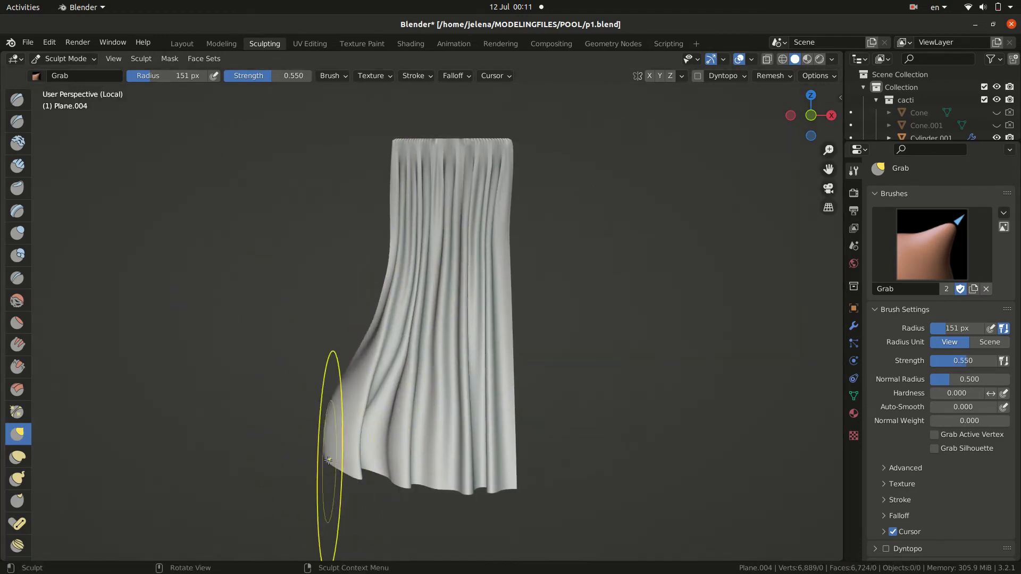
- Flare the curtain's lower inner corner and hem outward with the Grab brush, undoing the last strokes that tuck in its middle edge
{"action": "left_click_drag", "start_coordinate": [332, 454], "coordinate": [298, 442]}
{"action": "left_click_drag", "start_coordinate": [372, 452], "coordinate": [356, 442]}
{"action": "left_click_drag", "start_coordinate": [412, 479], "coordinate": [384, 482]}
{"action": "left_click_drag", "start_coordinate": [355, 340], "coordinate": [366, 317]}
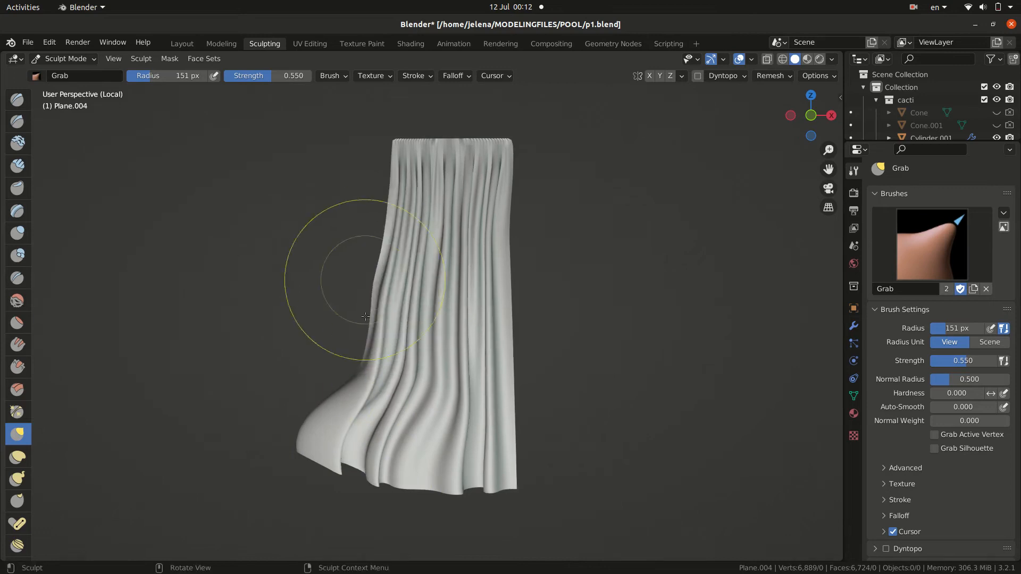
{"action": "key", "text": "ctrl+z"}
{"action": "key", "text": "ctrl+z"}
{"action": "key", "text": "ctrl+z"}
{"action": "key", "text": "ctrl+z"}
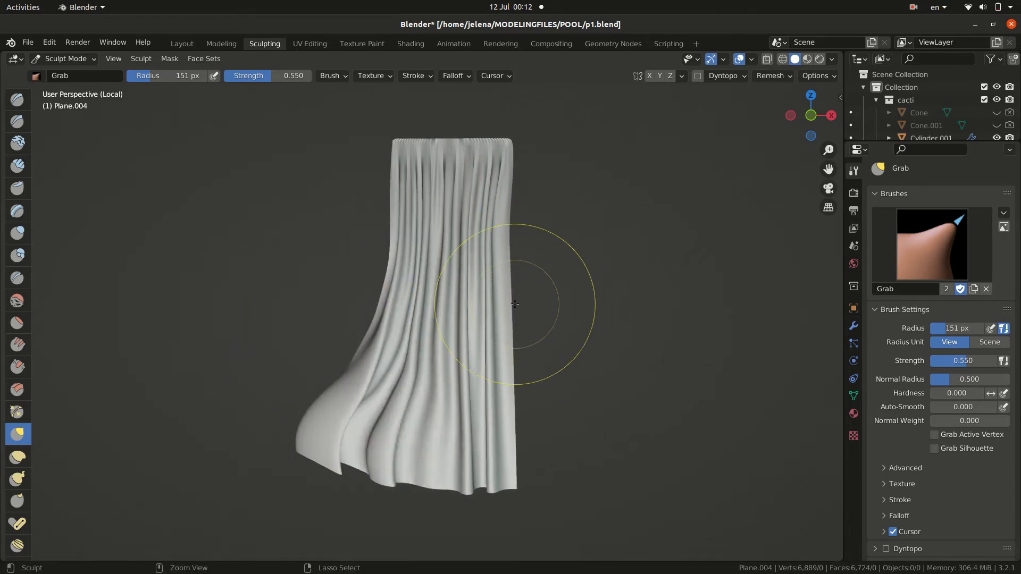
- Return to the Layout workspace and, in the top view, move the sculpted curtain 10.592 m along Y behind the rear arch
{"action": "left_click", "coordinate": [182, 43]}
{"action": "key", "text": "KP_7"}
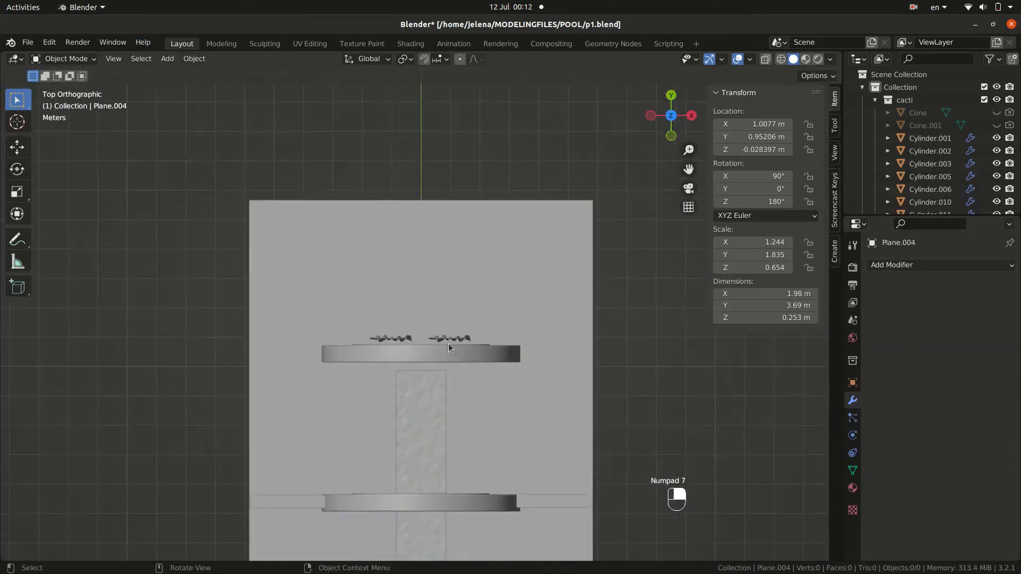
{"action": "key", "text": "g"}
{"action": "left_click", "coordinate": [458, 305]}
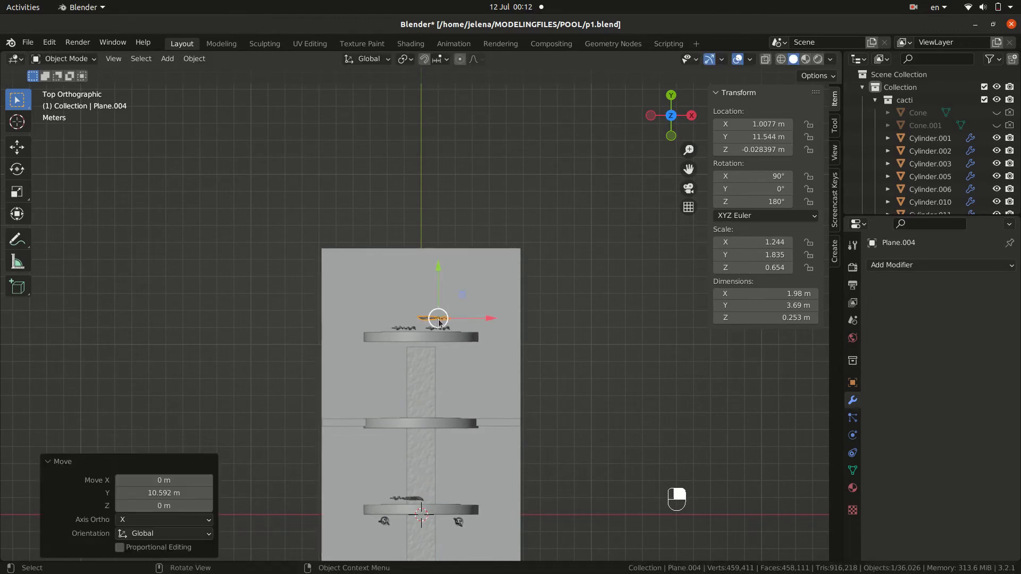
- Delete the two old rear curtains and shift the sculpted curtain toward the right side of the rear arch in the camera view
{"action": "key", "text": "Delete"}
{"action": "key", "text": "KP_0"}
{"action": "left_click", "coordinate": [443, 328]}
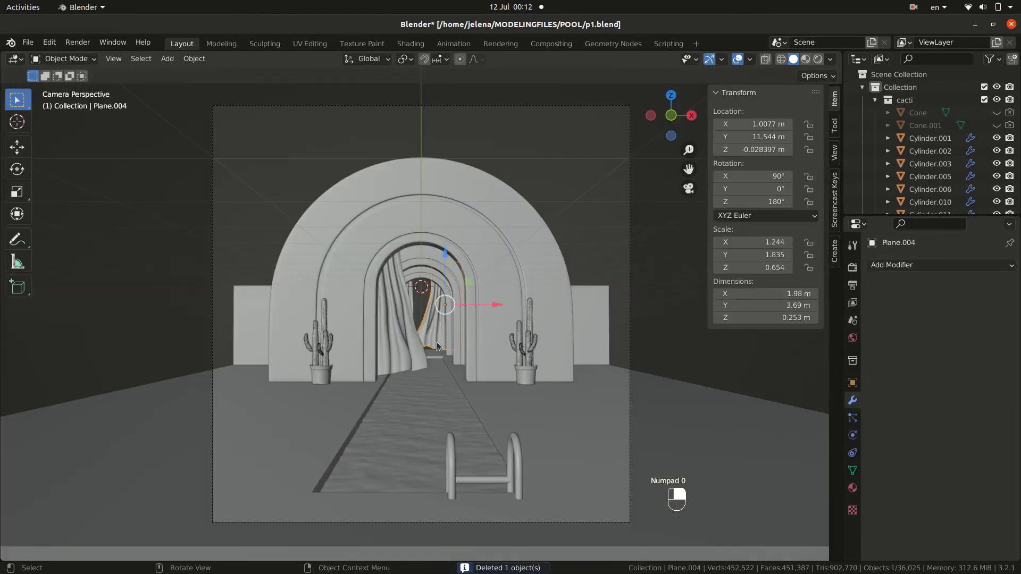
{"action": "key", "text": "g"}
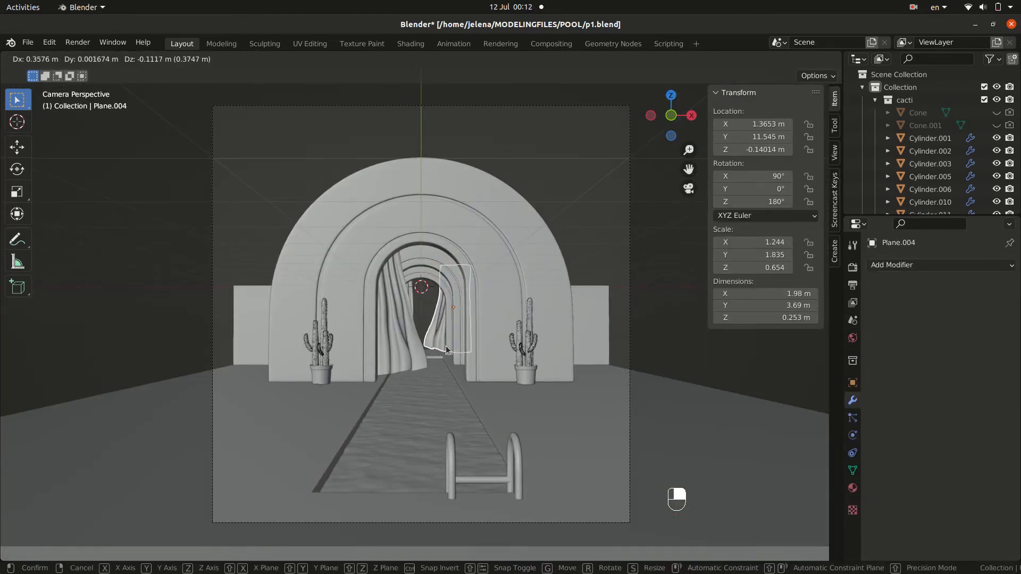
{"action": "left_click", "coordinate": [447, 305]}
{"action": "key", "text": "Delete"}
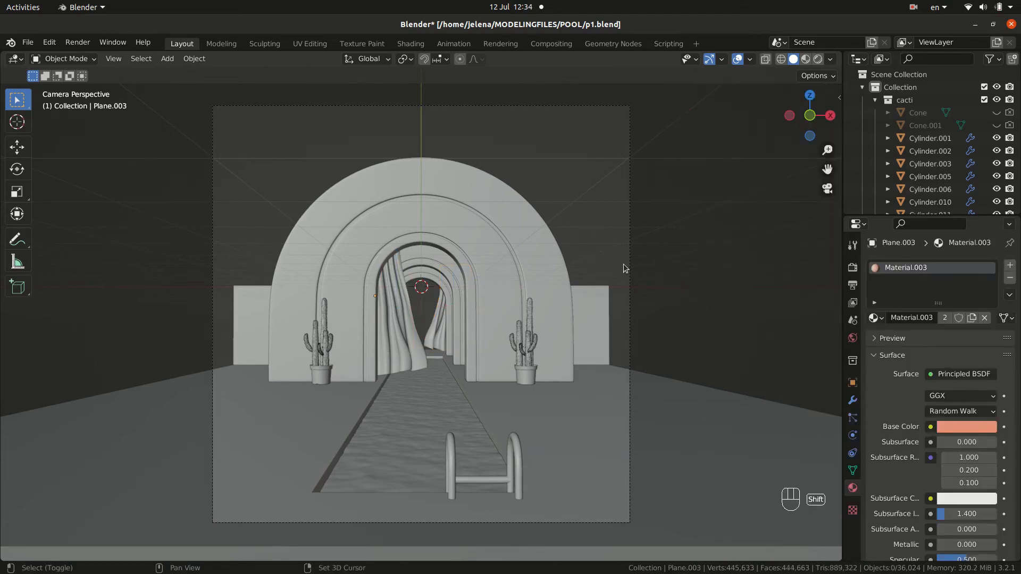
- Add an ico sphere and move it -3.78 m in X and 7.90 m in Y, beside the channel between the rear arches
{"action": "key", "text": "shift+a"}
{"action": "mouse_move", "coordinate": [625, 268]}
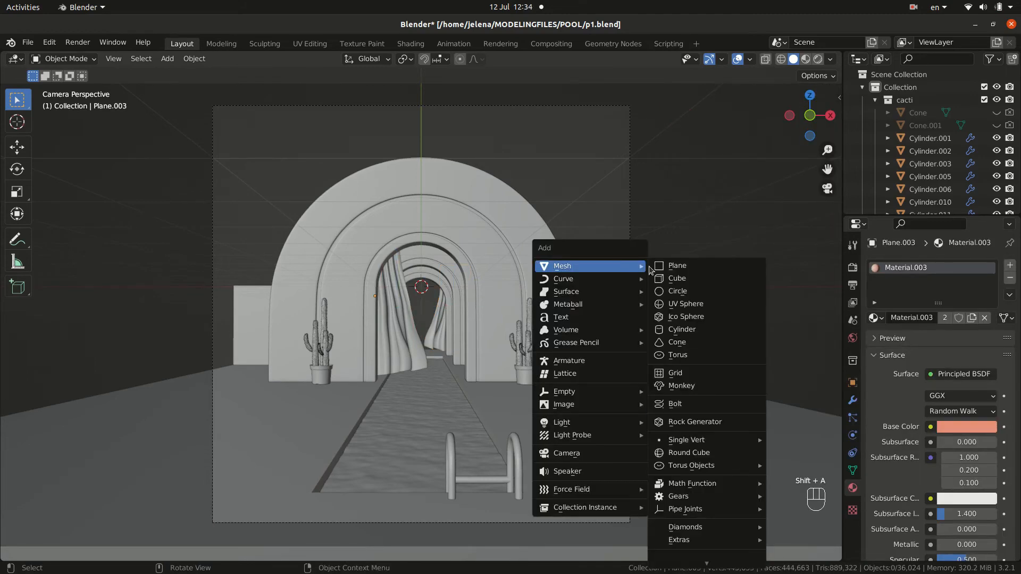
{"action": "left_click", "coordinate": [702, 316]}
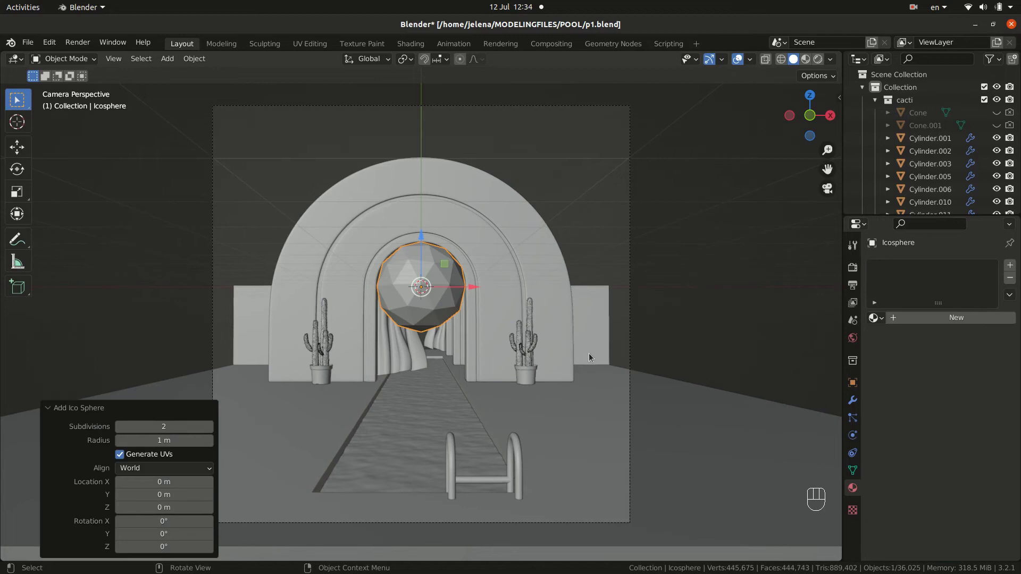
{"action": "key", "text": "KP_7"}
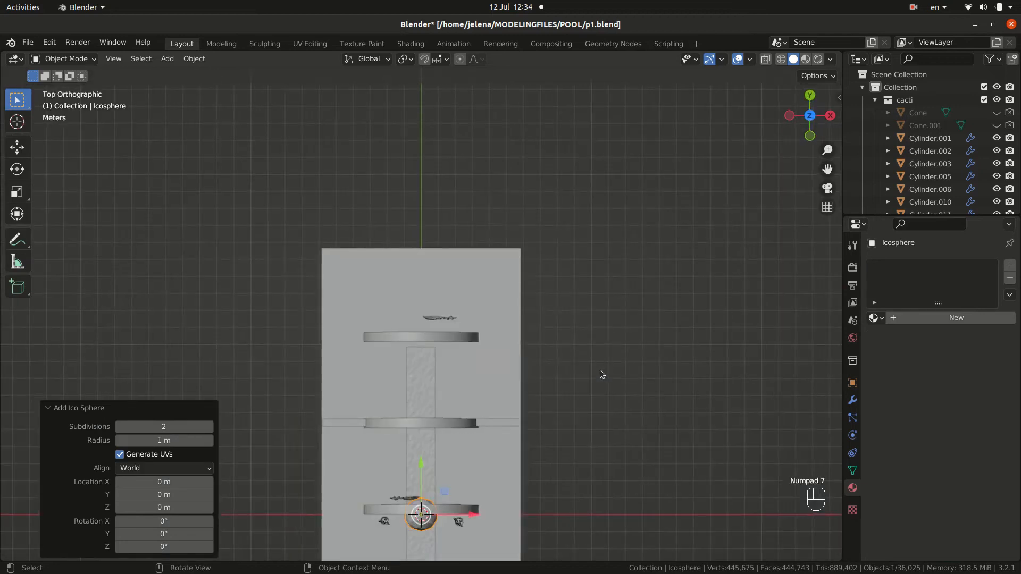
{"action": "key", "text": "g"}
{"action": "left_click", "coordinate": [503, 350]}
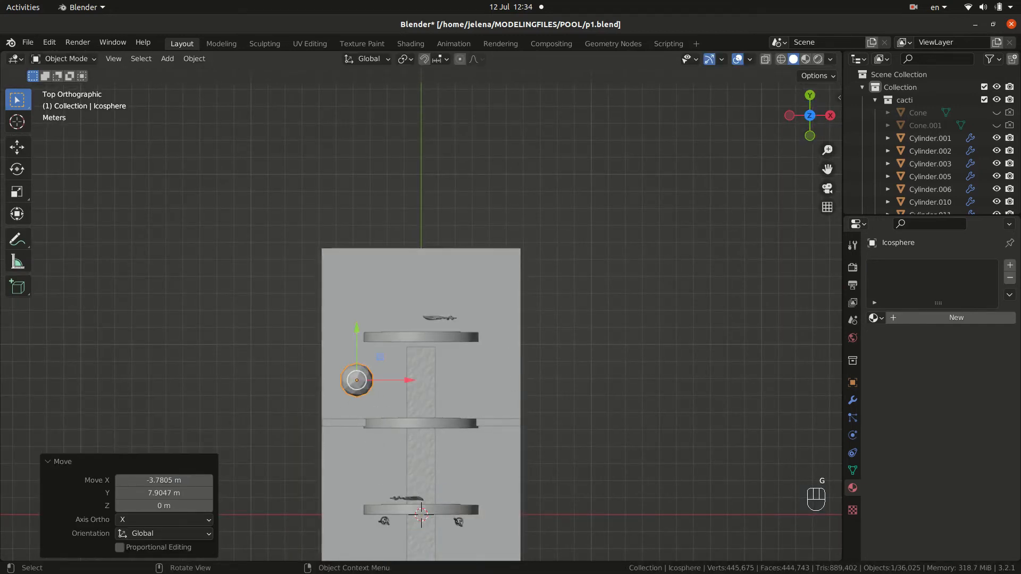
- Scale the ico sphere by 1.755, raise it beside the arch's upper left shoulder, and stretch it by 1.540 along X
{"action": "key", "text": "s"}
{"action": "left_click", "coordinate": [649, 387]}
{"action": "key", "text": "KP_0"}
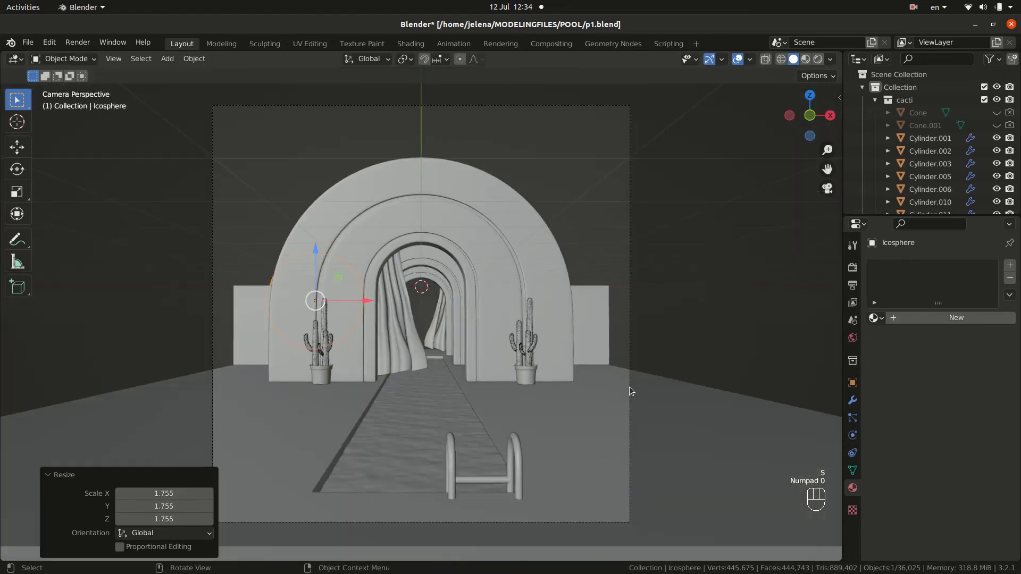
{"action": "key", "text": "g"}
{"action": "left_click", "coordinate": [460, 261]}
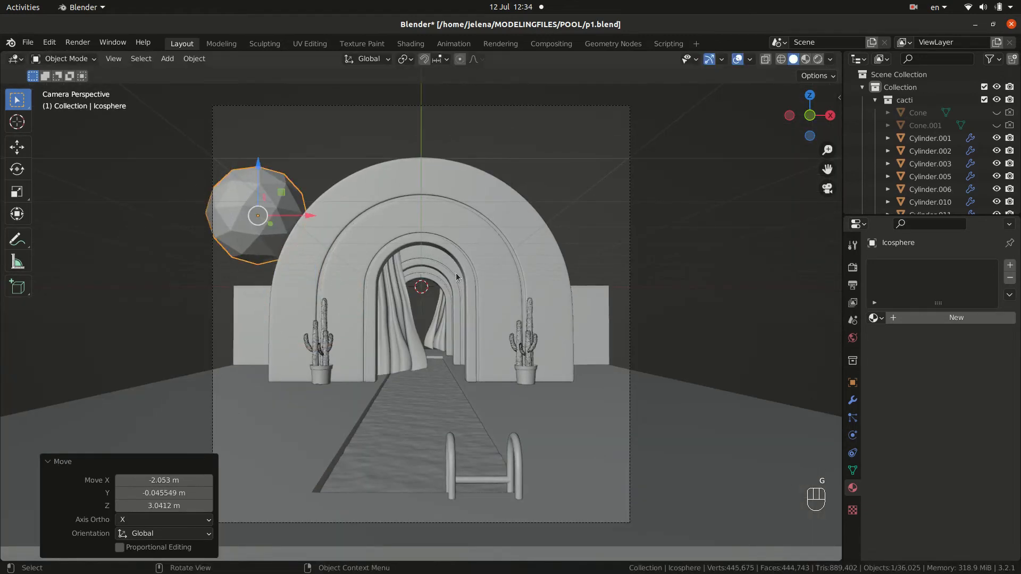
{"action": "key", "text": "s"}
{"action": "key", "text": "x"}
{"action": "left_click", "coordinate": [570, 275]}
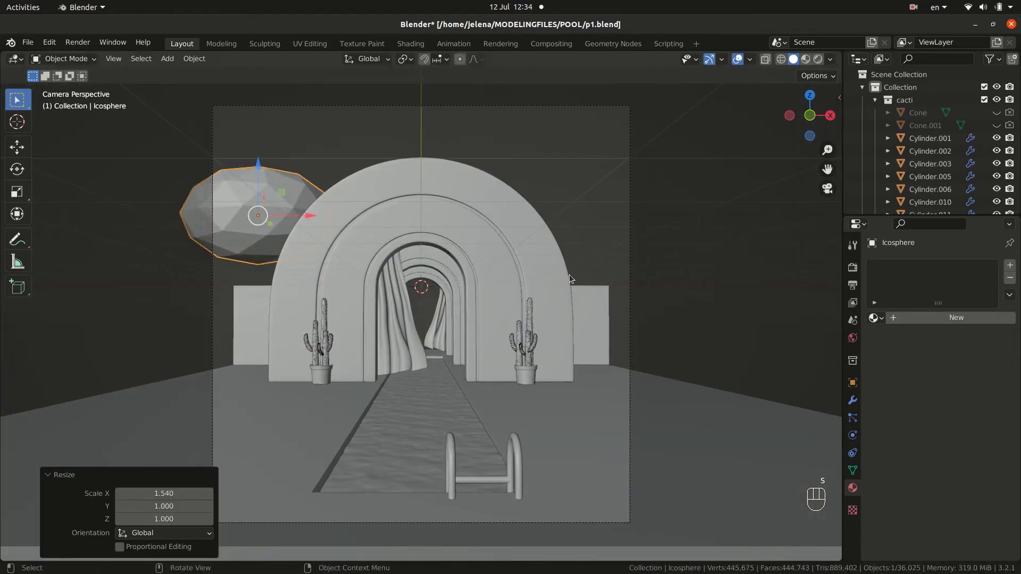
- Isolate the ico sphere in Edit Mode and pull an upper right face slightly outward with proportional editing
{"action": "key", "text": "Tab"}
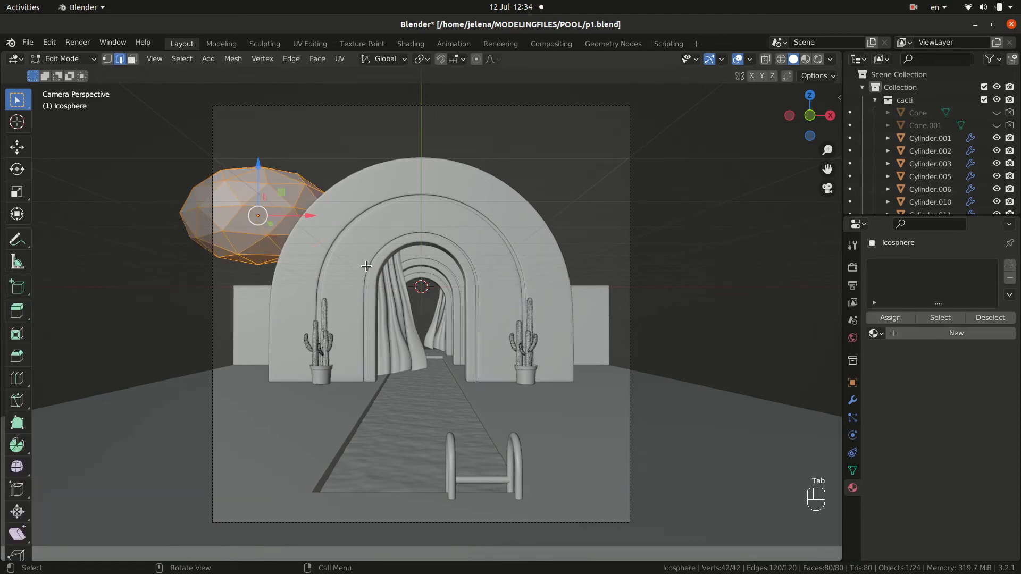
{"action": "key", "text": "KP_Divide"}
{"action": "left_click", "coordinate": [474, 231]}
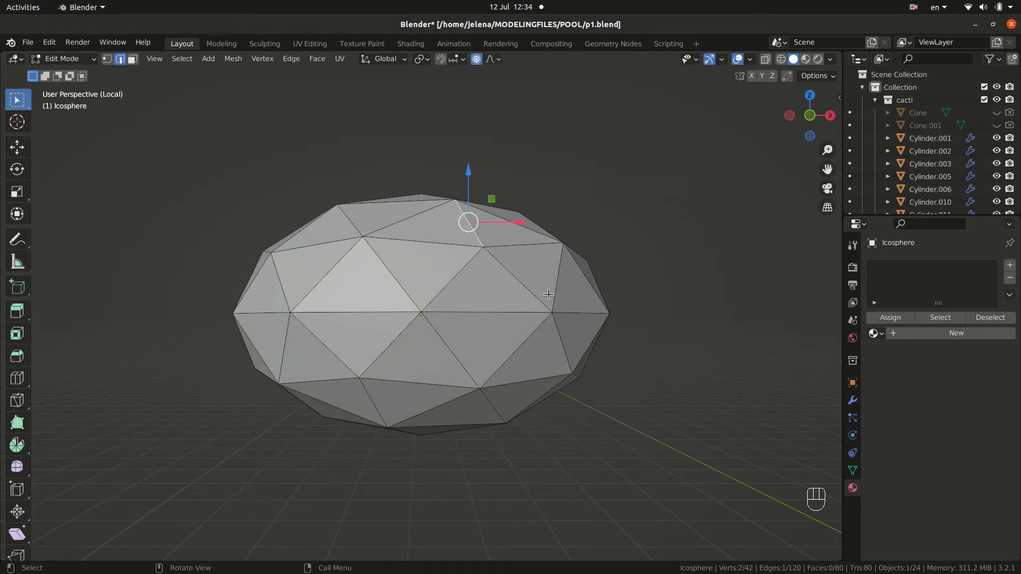
{"action": "left_click", "coordinate": [537, 272]}
{"action": "key", "text": "g"}
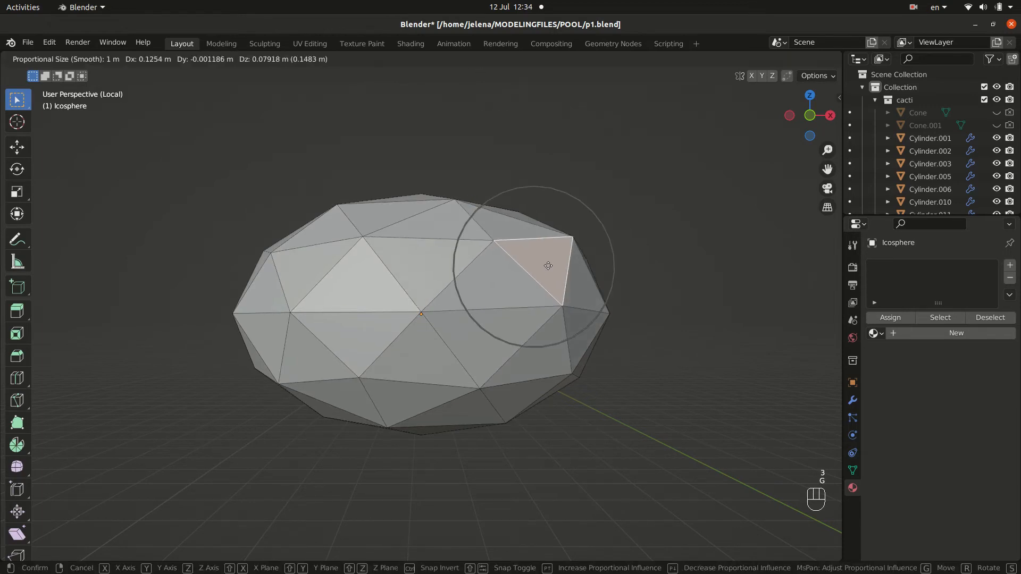
{"action": "left_click", "coordinate": [543, 258]}
- Pull an upper left and a lower left face of the sphere outward with a proportional size of 0.826, finishing in Object Mode
{"action": "left_click", "coordinate": [327, 228]}
{"action": "key", "text": "g"}
{"action": "scroll", "coordinate": [313, 226], "scroll_direction": "up", "scroll_amount": 2}
{"action": "left_click", "coordinate": [307, 218]}
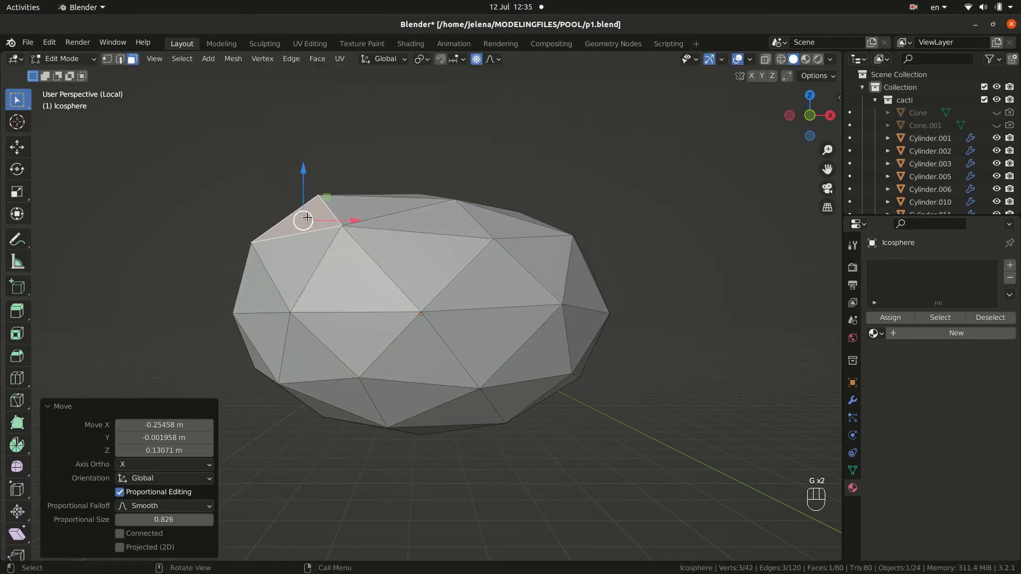
{"action": "left_click", "coordinate": [296, 368]}
{"action": "key", "text": "g"}
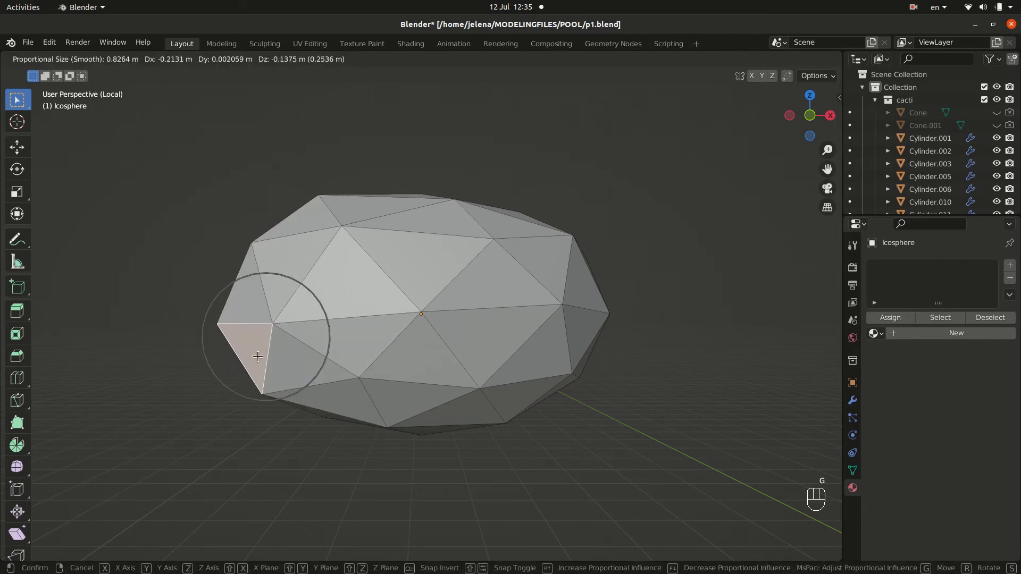
{"action": "left_click", "coordinate": [257, 353]}
{"action": "scroll", "coordinate": [554, 269], "scroll_direction": "down", "scroll_amount": 3}
{"action": "key", "text": "Tab"}
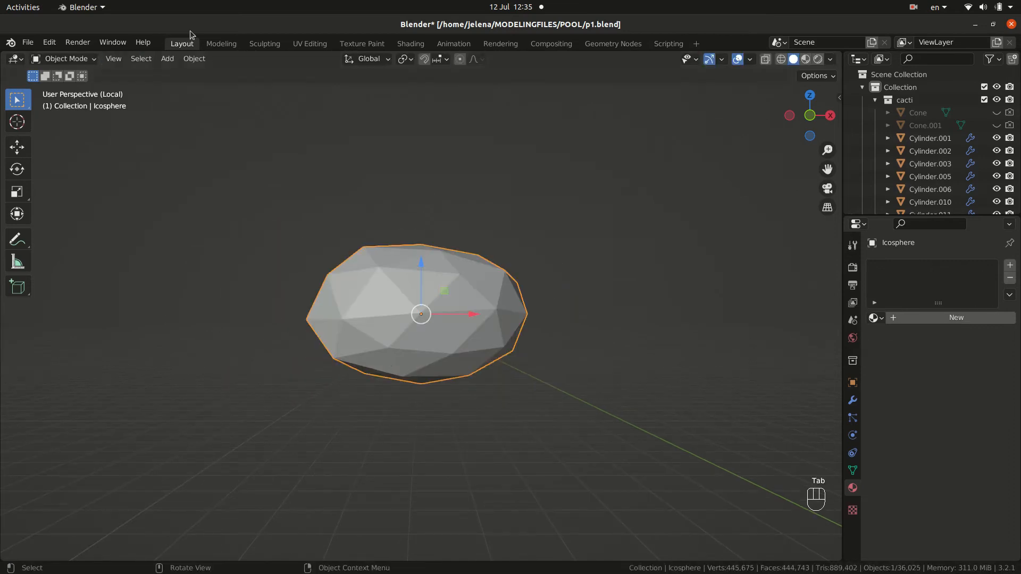
- Duplicate the whole rock mesh in Edit Mode and move the copy 5.5907 m along X
{"action": "key", "text": "Tab"}
{"action": "key", "text": "a"}
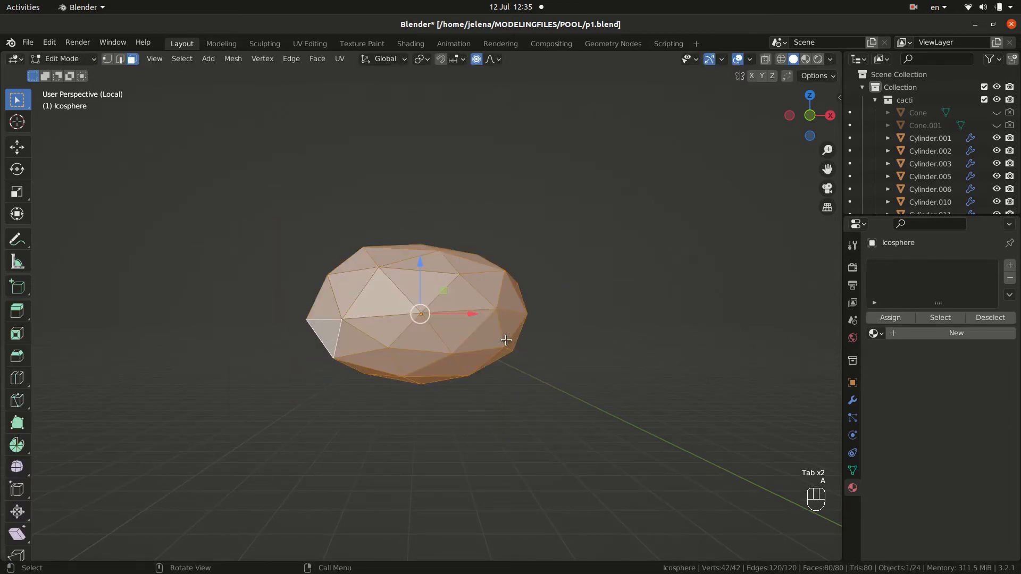
{"action": "key", "text": "shift+d"}
{"action": "key", "text": "x"}
{"action": "left_click", "coordinate": [736, 348]}
- Try to shrink the copied rock along X and uniformly with proportional editing on, undoing each scaling
{"action": "key", "text": "s"}
{"action": "key", "text": "x"}
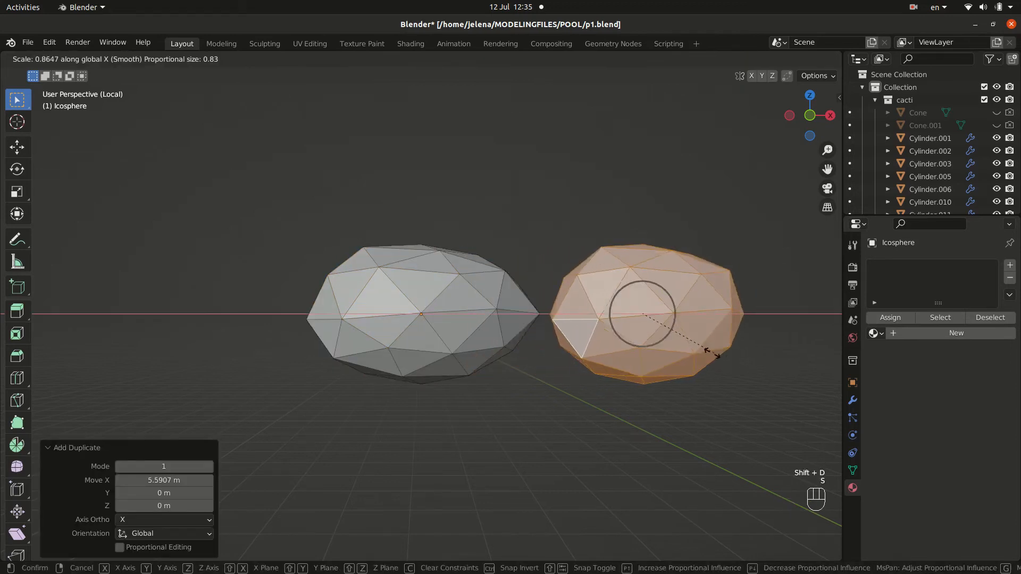
{"action": "left_click", "coordinate": [671, 353]}
{"action": "key", "text": "ctrl+z"}
{"action": "key", "text": "alt+a"}
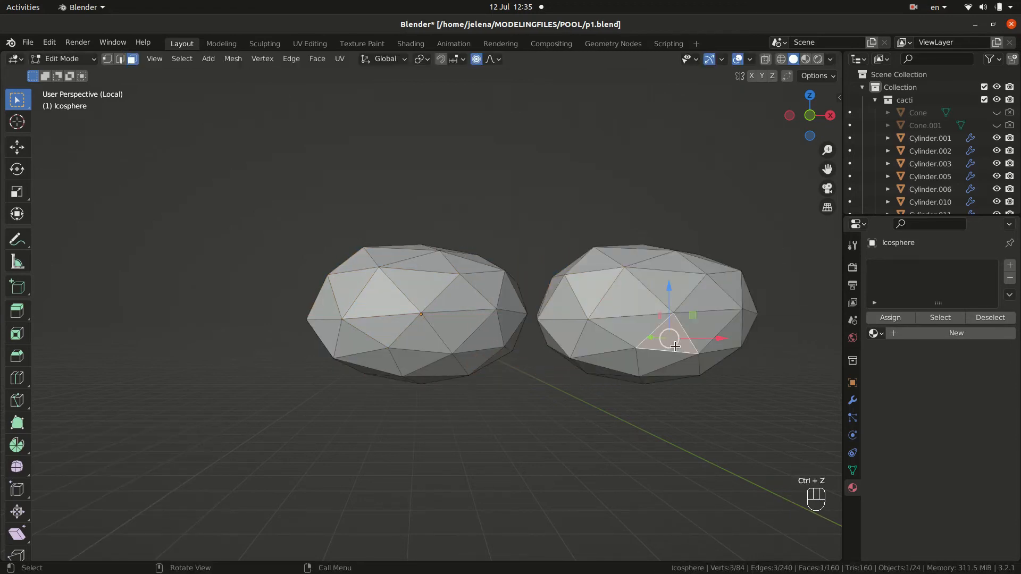
{"action": "key", "text": "l"}
{"action": "key", "text": "s"}
{"action": "left_click", "coordinate": [675, 366]}
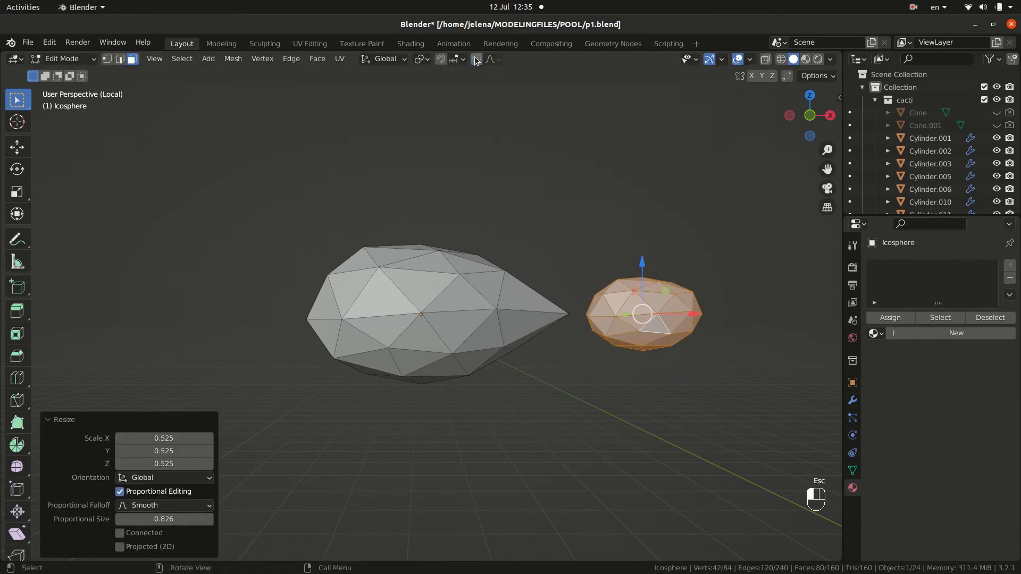
{"action": "key", "text": "ctrl+z"}
- Without proportional editing, scale the copied rock uniformly by 0.453, narrow it to about 0.81 along X, and leave Edit Mode
{"action": "key", "text": "s"}
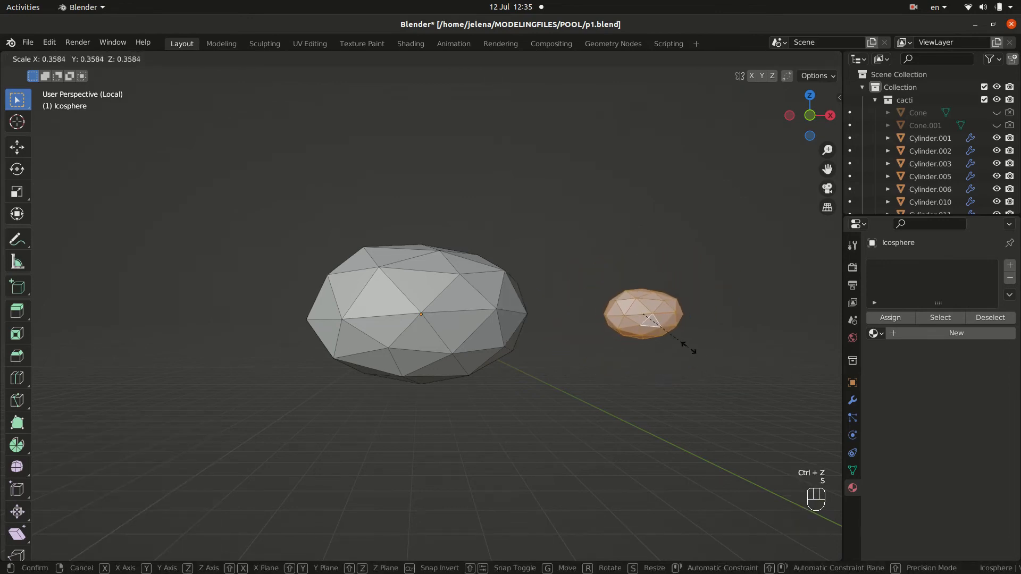
{"action": "left_click", "coordinate": [712, 353]}
{"action": "key", "text": "s"}
{"action": "key", "text": "x"}
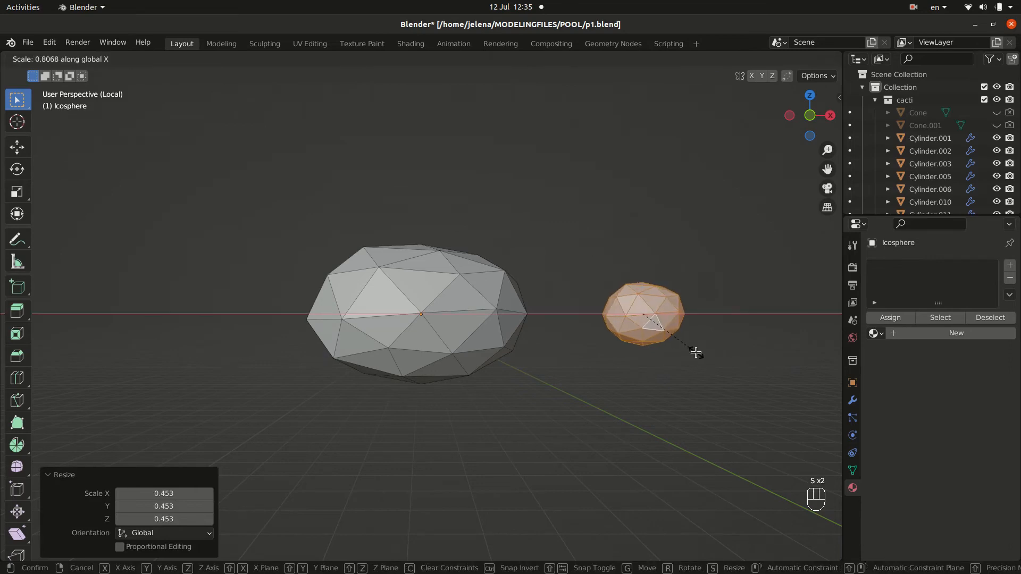
{"action": "left_click", "coordinate": [696, 353]}
{"action": "key", "text": "Tab"}
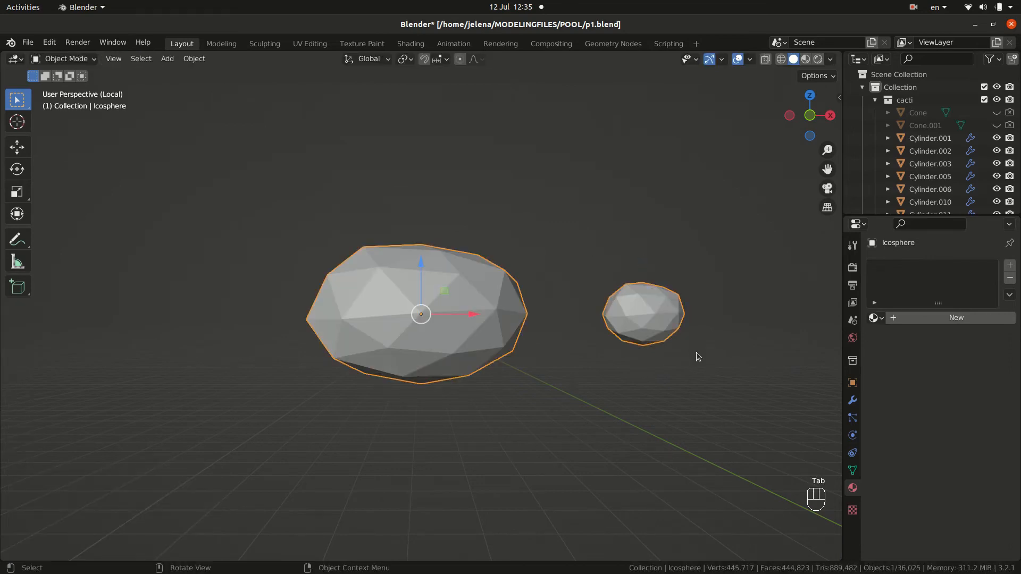
- Leave the isolated view and, in the camera view, move the small rock mesh 6.9385 m in X and -2.1288 m in Z, beside the arch's right side
{"action": "key", "text": "KP_Divide"}
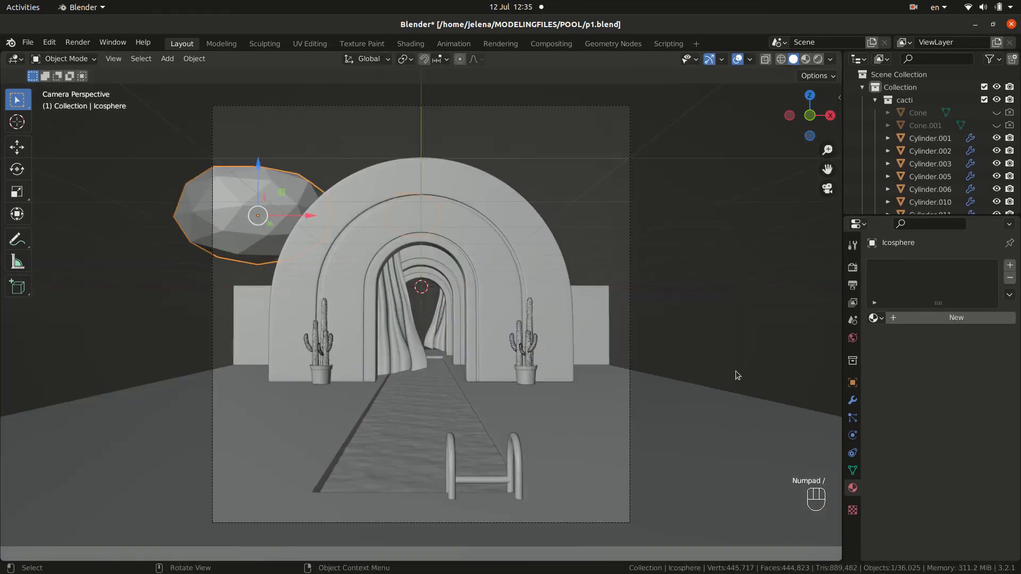
{"action": "key", "text": "Tab"}
{"action": "middle_click_drag", "start_coordinate": [675, 321], "coordinate": [607, 390]}
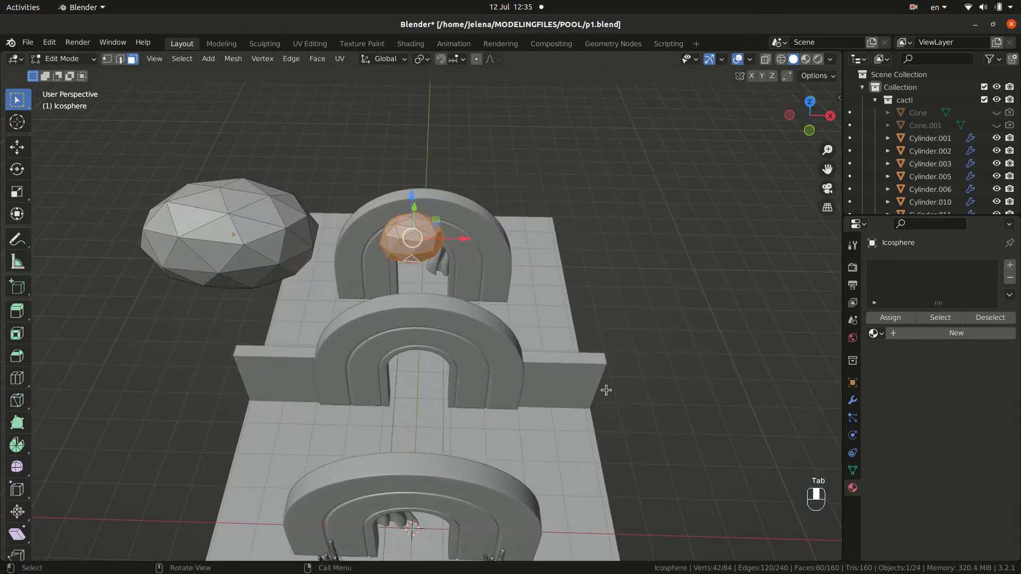
{"action": "key", "text": "KP_0"}
{"action": "key", "text": "g"}
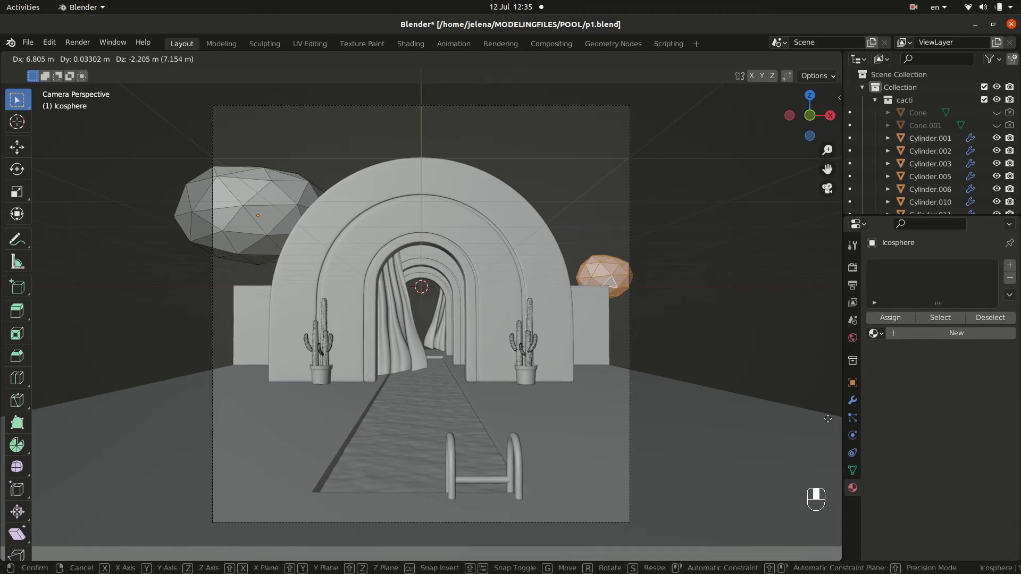
{"action": "left_click", "coordinate": [831, 417]}
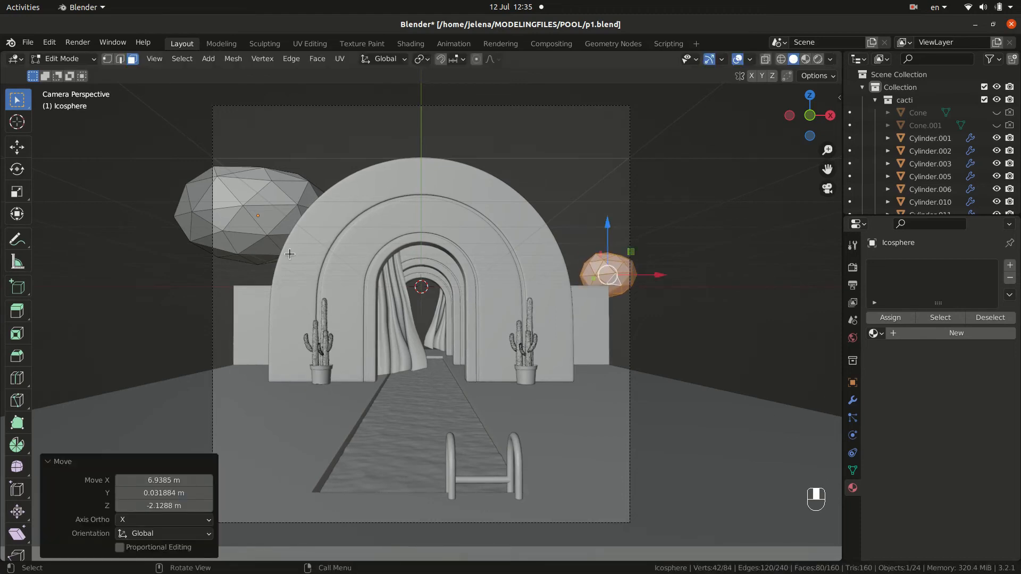
- Select the whole large rock mesh beside the arch's upper left and move it up about 0.19 m in Z
{"action": "left_click", "coordinate": [251, 205]}
{"action": "key", "text": "l"}
{"action": "key", "text": "g"}
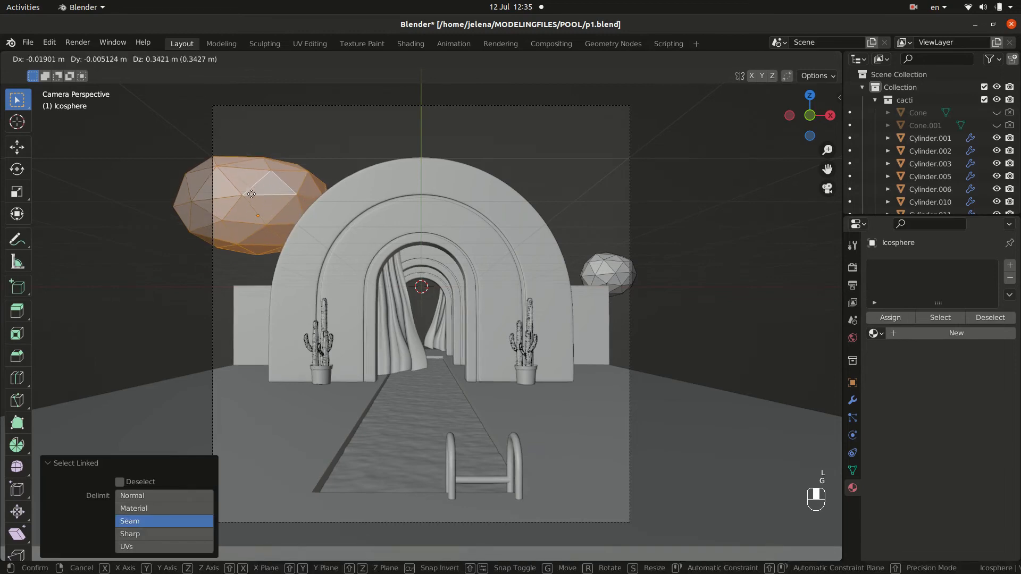
{"action": "left_click", "coordinate": [272, 213]}
- Duplicate the large rock above the arch's left side and scale the copy uniformly by 0.551
{"action": "key", "text": "shift+d"}
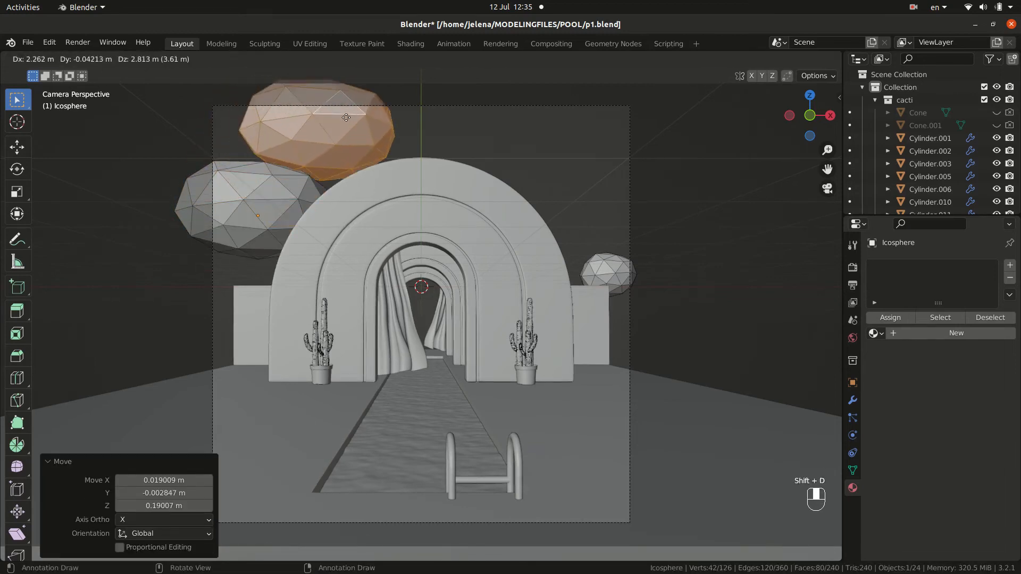
{"action": "key", "text": "s"}
{"action": "left_click", "coordinate": [345, 136]}
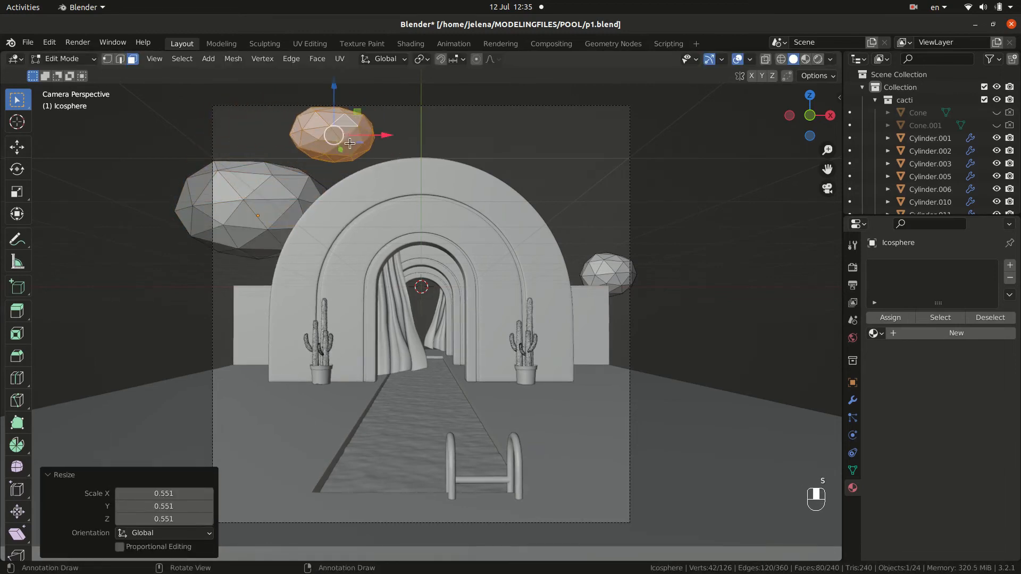
- Rotate the new rock copy -8.74° in the view and move it down against the arch's upper left edge
{"action": "key", "text": "r"}
{"action": "left_click", "coordinate": [353, 142]}
{"action": "key", "text": "g"}
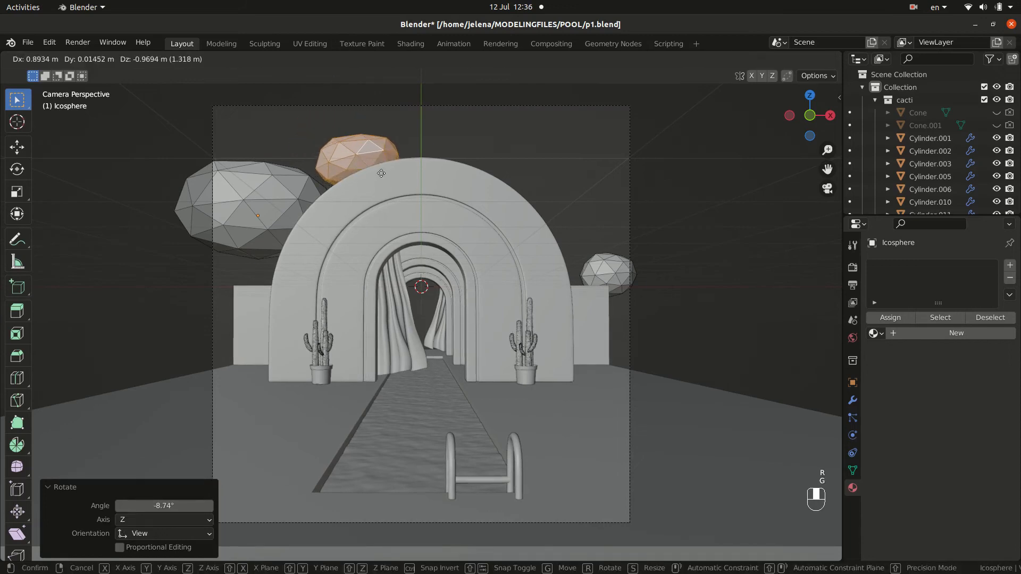
{"action": "left_click", "coordinate": [372, 166]}
{"action": "key", "text": "g"}
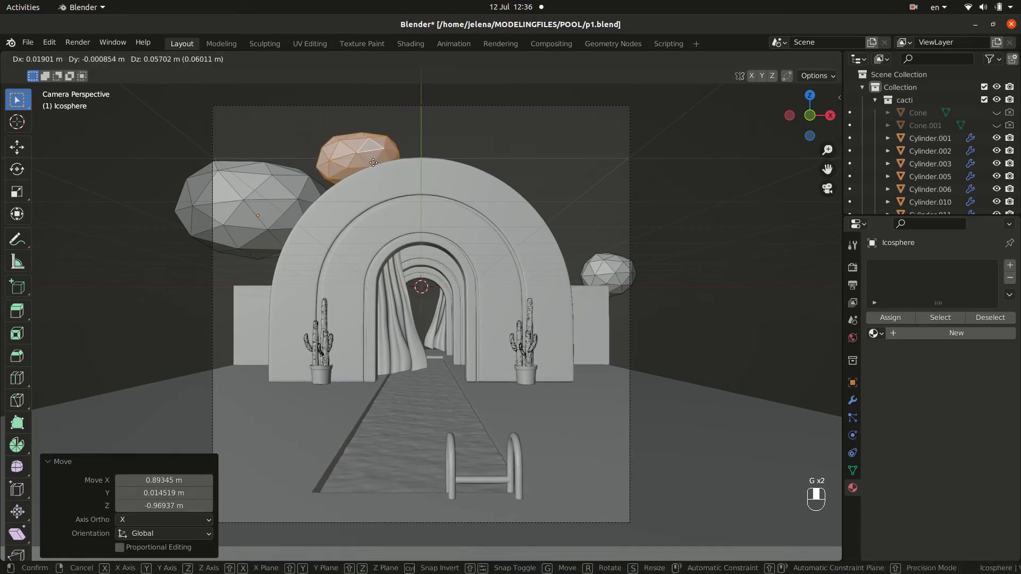
{"action": "left_click", "coordinate": [368, 167]}
- Leave Edit Mode and shade the rock object smooth
{"action": "key", "text": "Tab"}
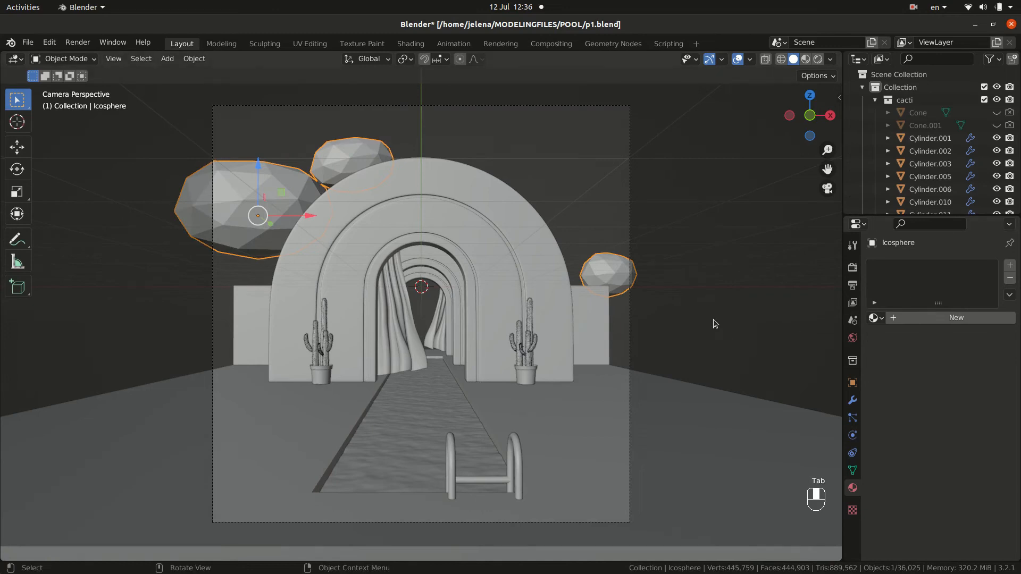
{"action": "right_click", "coordinate": [610, 276]}
{"action": "left_click", "coordinate": [610, 273]}
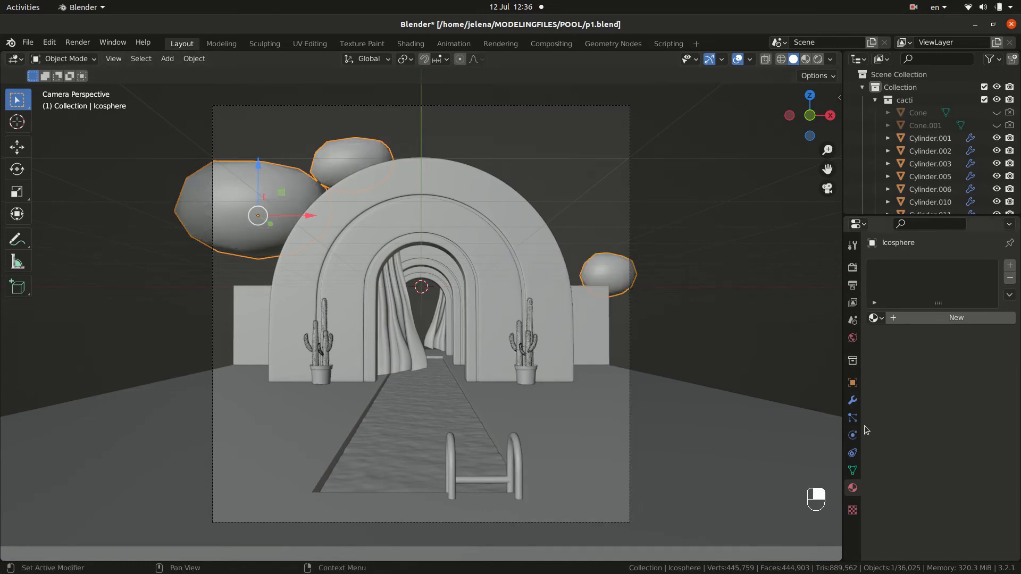
- Add an empty volume object and give it a Mesh to Volume modifier with Icosphere as the source object
{"action": "left_click", "coordinate": [853, 399]}
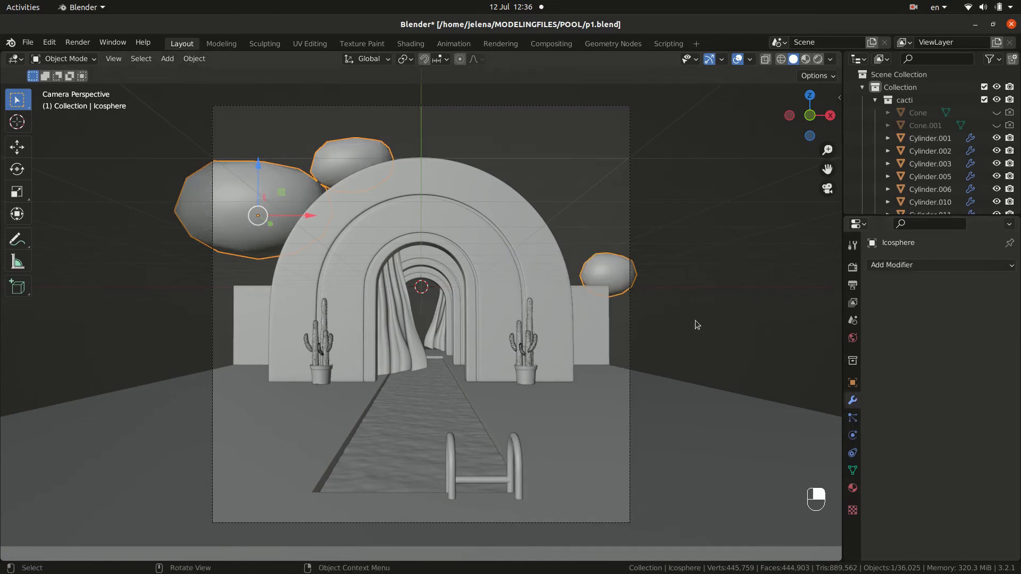
{"action": "key", "text": "shift+a"}
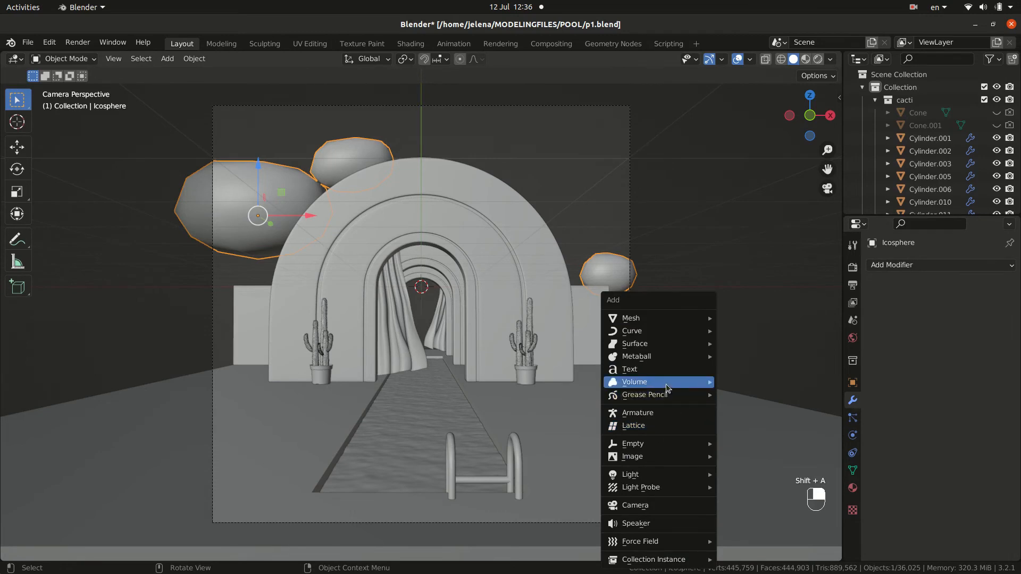
{"action": "mouse_move", "coordinate": [681, 382]}
{"action": "left_click", "coordinate": [736, 396]}
{"action": "left_click", "coordinate": [926, 264]}
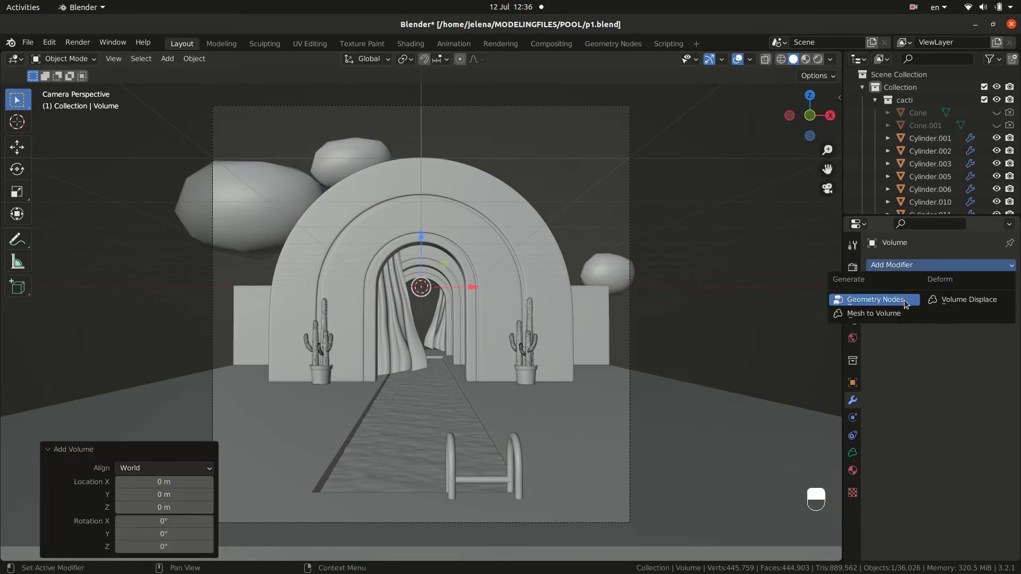
{"action": "left_click", "coordinate": [882, 301]}
{"action": "left_click", "coordinate": [270, 177]}
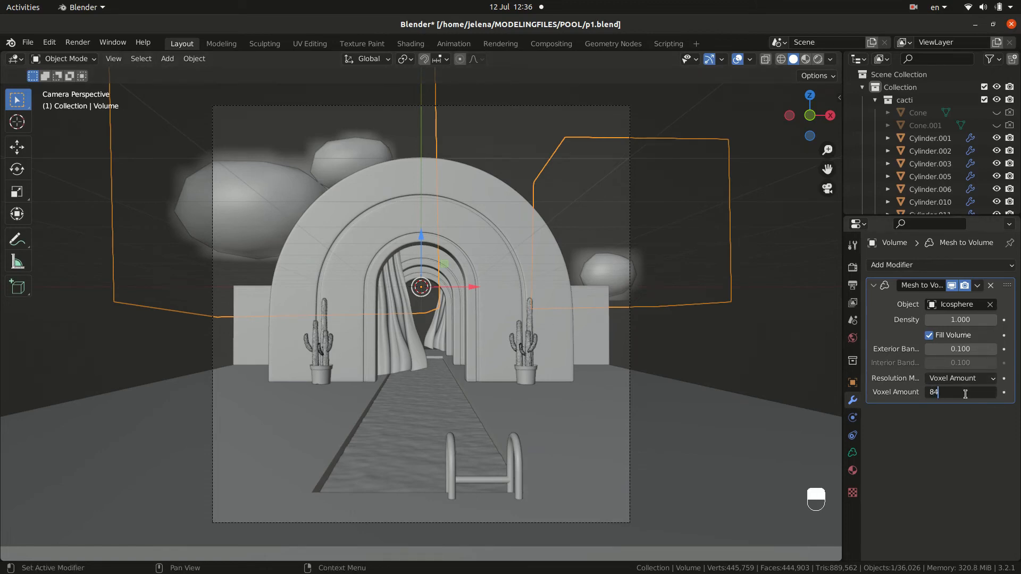
- Set the modifier's Voxel Amount to 84 and hide the Icosphere object in the viewport
{"action": "left_click", "coordinate": [966, 394]}
{"action": "type", "text": "84"}
{"action": "key", "text": "Return"}
{"action": "scroll", "coordinate": [952, 154], "scroll_direction": "down", "scroll_amount": 10}
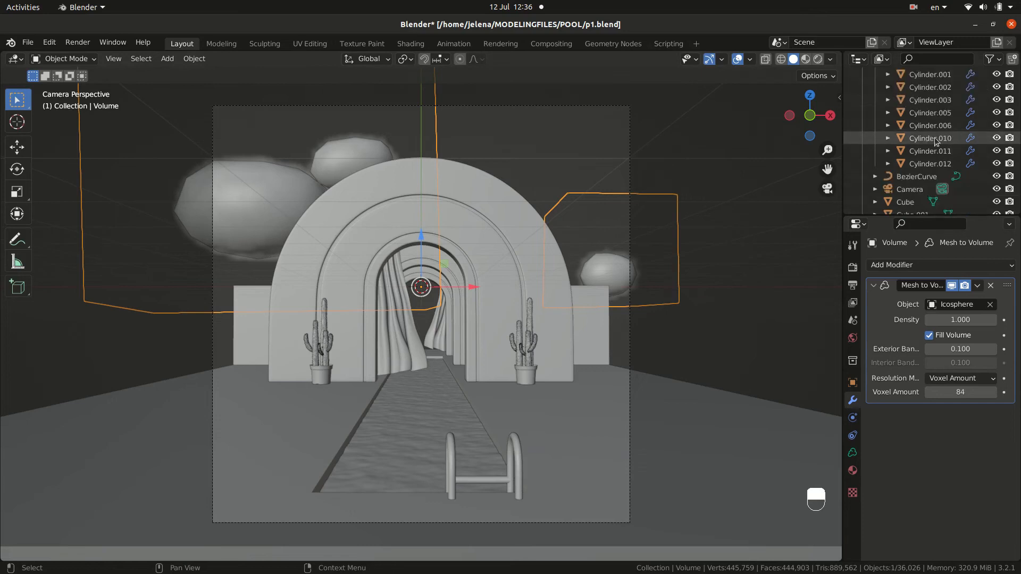
{"action": "left_click", "coordinate": [997, 152]}
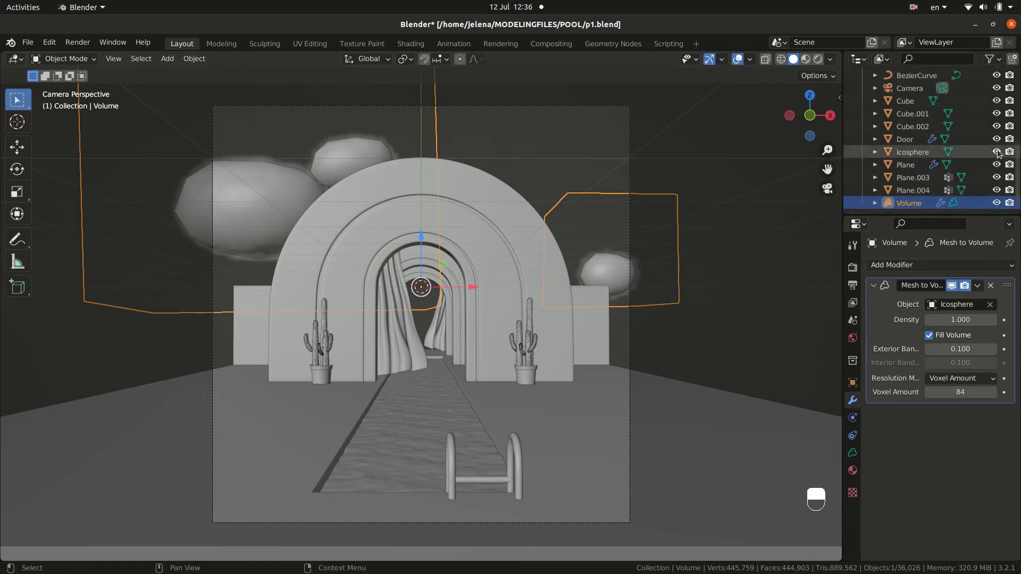
- Add a Volume Displace modifier to the volume and create a new texture for it
{"action": "left_click", "coordinate": [944, 265]}
{"action": "left_click", "coordinate": [952, 301]}
{"action": "left_click", "coordinate": [956, 431]}
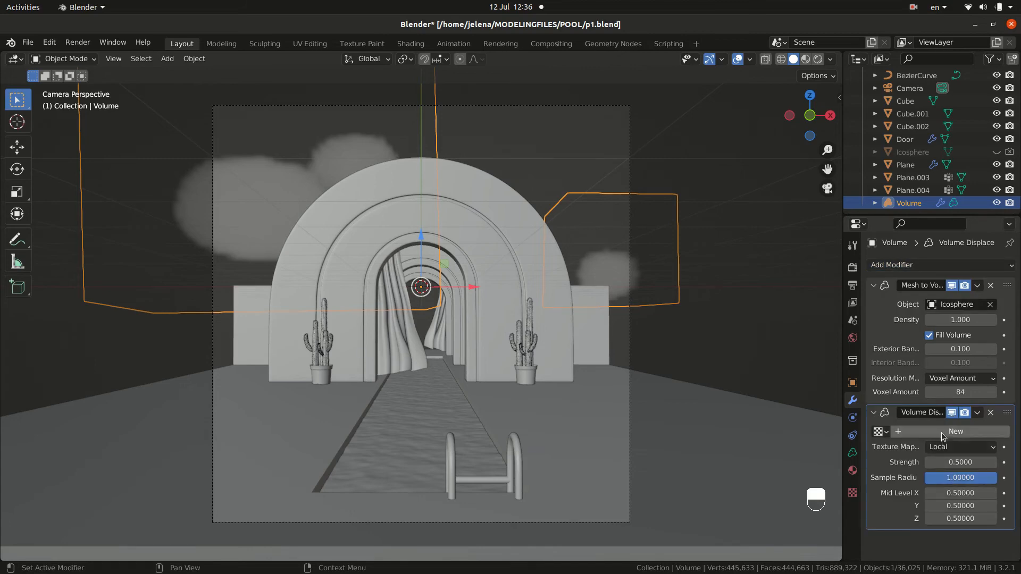
- Set the displacement texture's type to Clouds with size 0.37, and return to the volume's modifier settings
{"action": "left_click", "coordinate": [853, 493]}
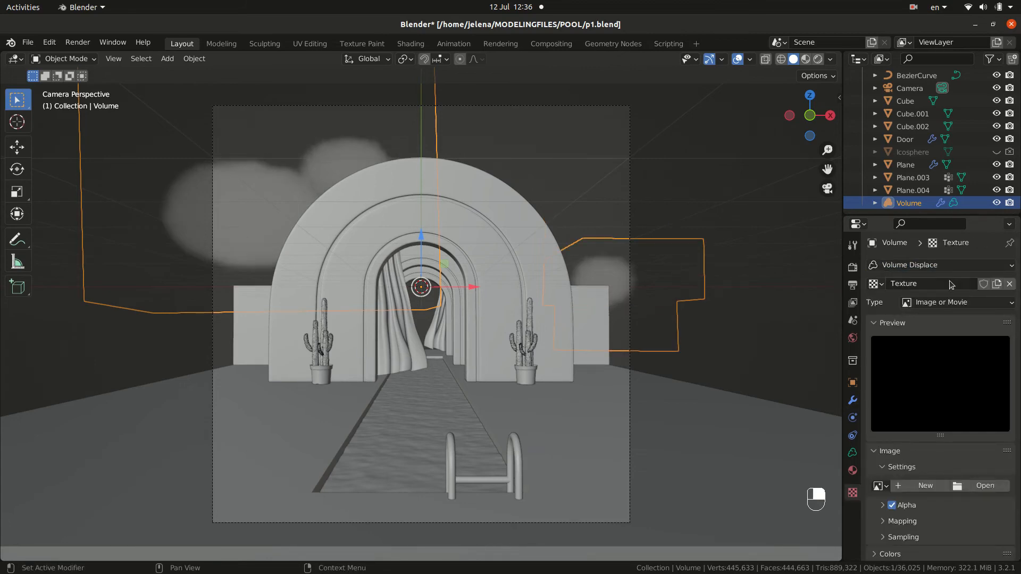
{"action": "left_click", "coordinate": [957, 302]}
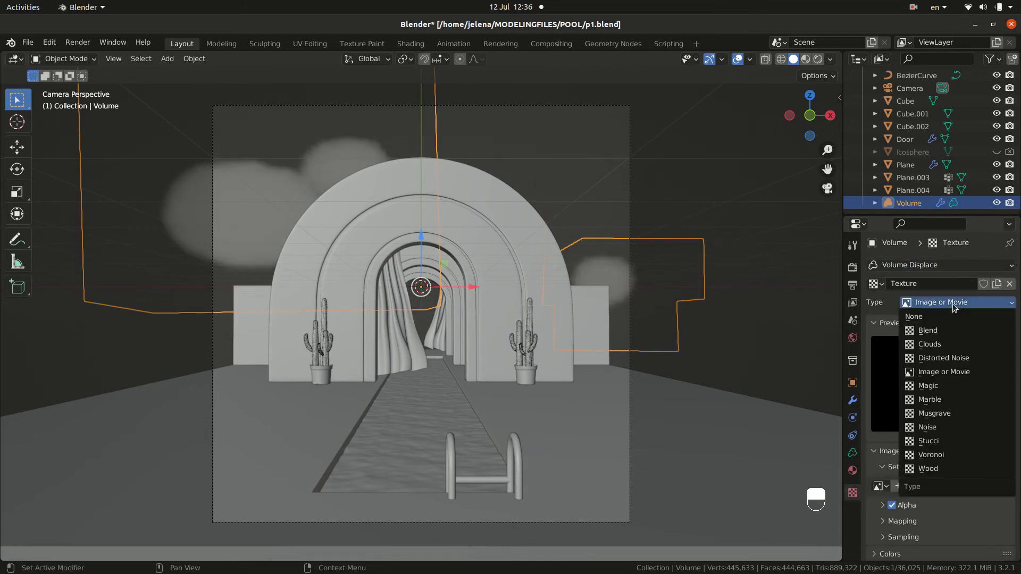
{"action": "left_click", "coordinate": [936, 345]}
{"action": "left_click_drag", "start_coordinate": [961, 525], "coordinate": [994, 525]}
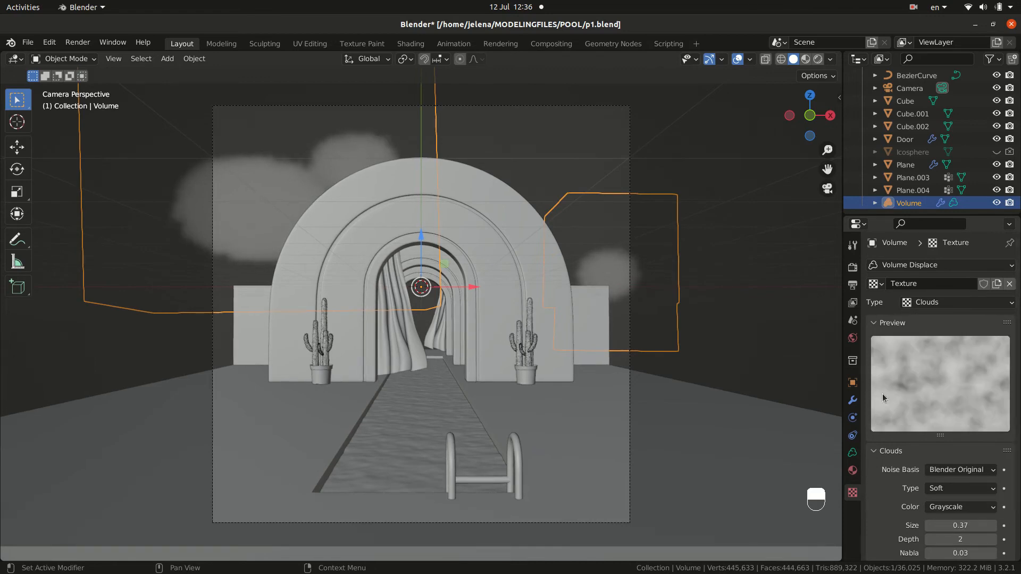
{"action": "left_click", "coordinate": [853, 402]}
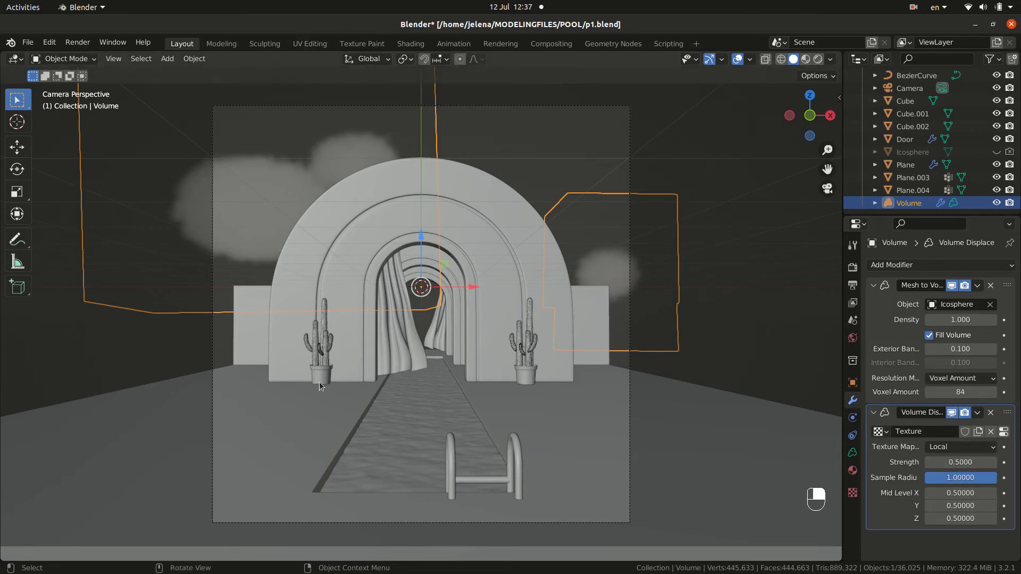
- Switch to the Shading workspace and show the World shader nodes
{"action": "left_click", "coordinate": [411, 43]}
{"action": "key", "text": "KP_0"}
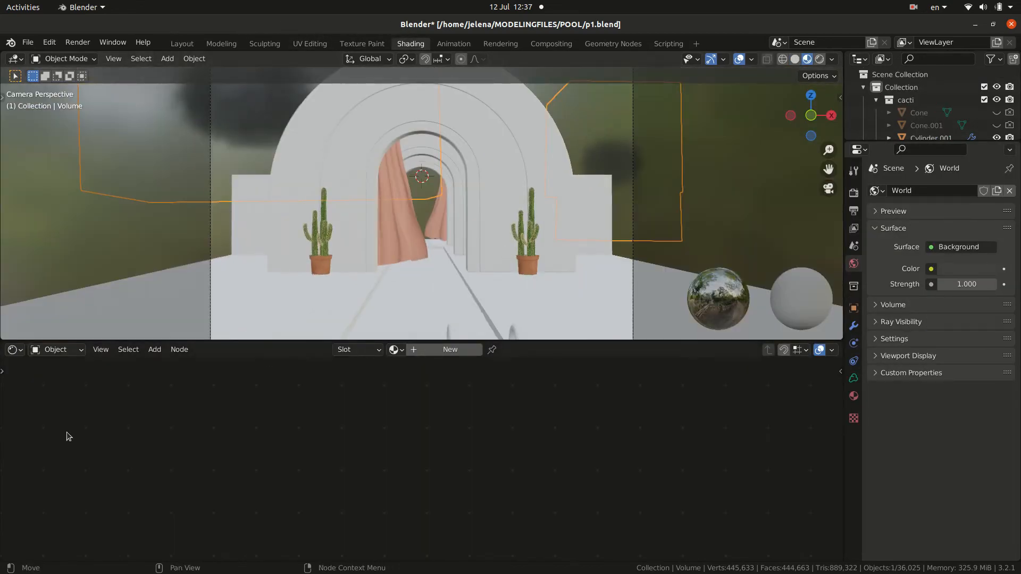
{"action": "left_click", "coordinate": [69, 351]}
{"action": "left_click", "coordinate": [56, 376]}
{"action": "key", "text": "Home"}
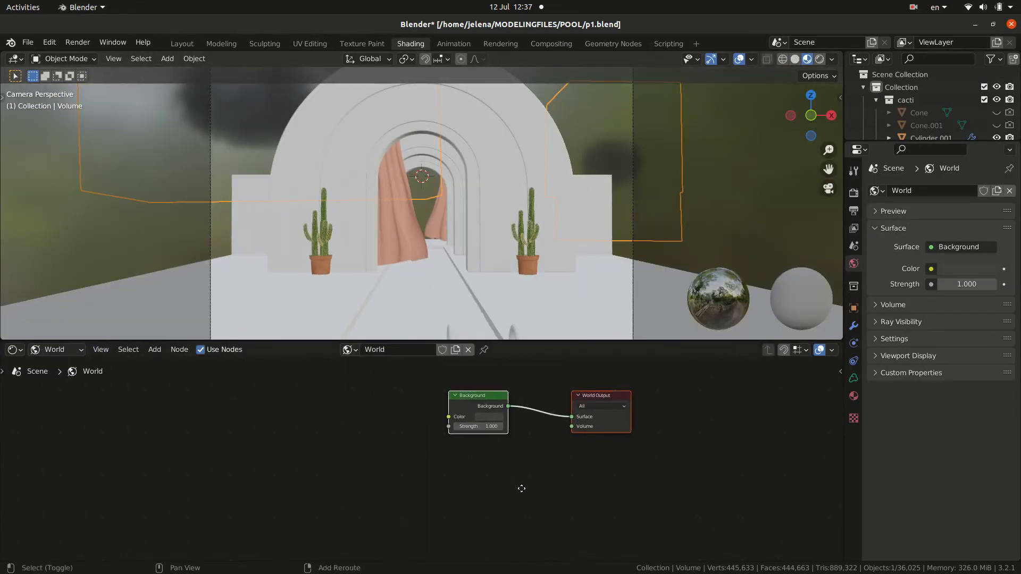
- Add an Environment Texture using kiara_1_dawn_2k.hdr and connect its color to the Background node's Color
{"action": "key", "text": "shift+a"}
{"action": "mouse_move", "coordinate": [391, 482]}
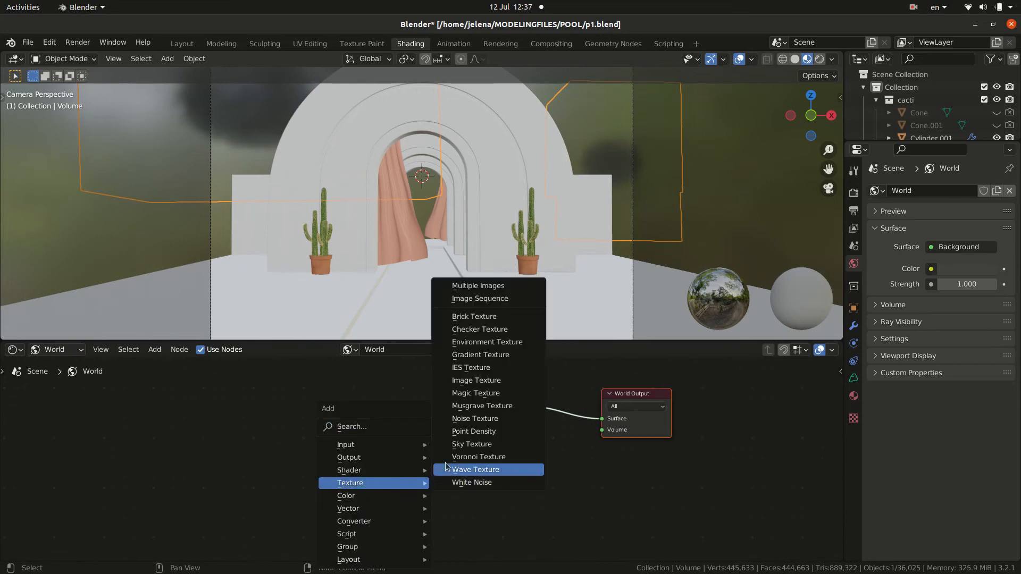
{"action": "left_click", "coordinate": [487, 342]}
{"action": "left_click", "coordinate": [349, 404]}
{"action": "left_click", "coordinate": [378, 424]}
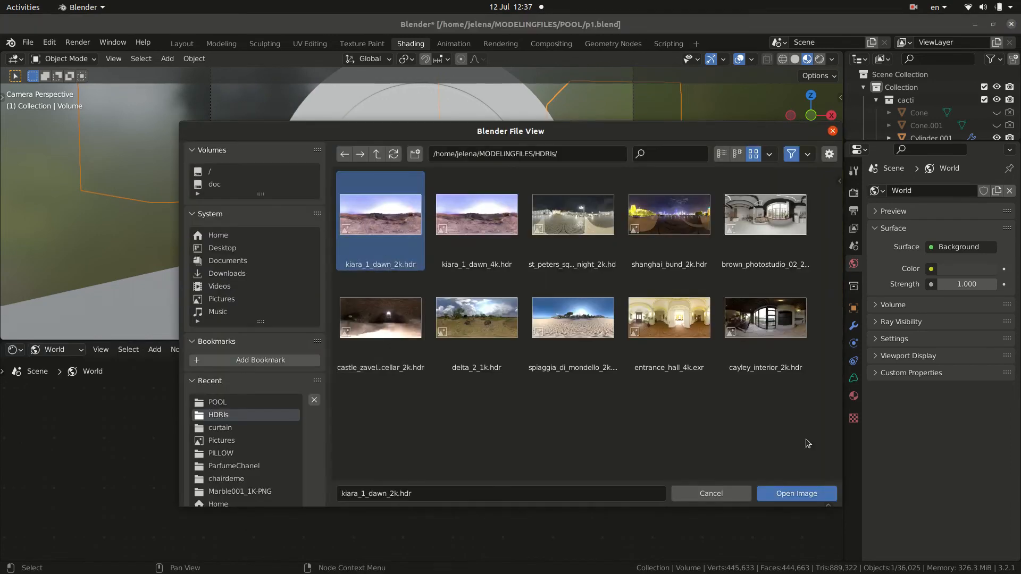
{"action": "left_click", "coordinate": [793, 490]}
{"action": "left_click_drag", "start_coordinate": [407, 409], "coordinate": [457, 419]}
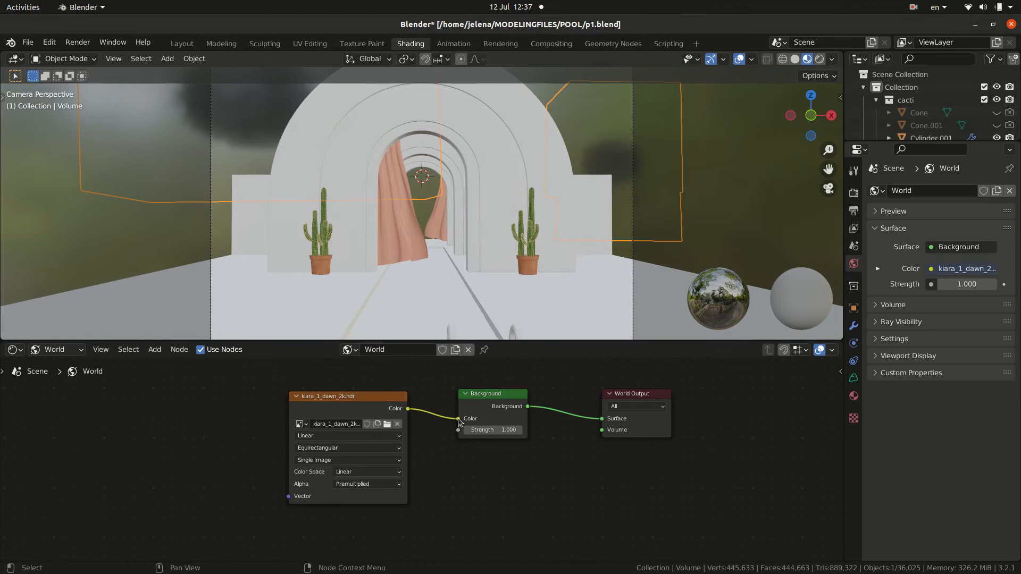
- Show the viewport in rendered shading, switch back to object shader nodes, and create a new material for the volume
{"action": "left_click", "coordinate": [822, 58]}
{"action": "left_click", "coordinate": [821, 58]}
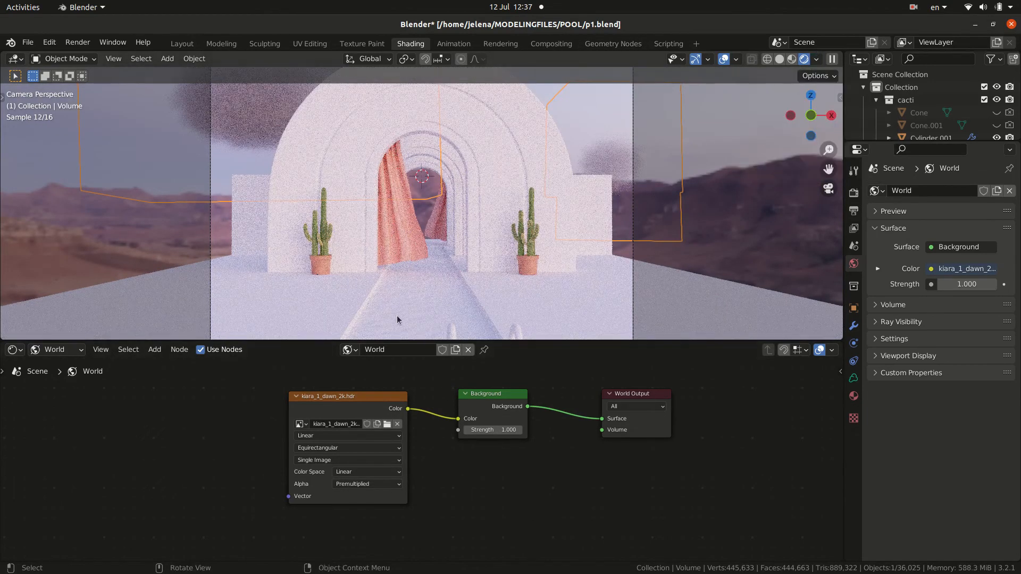
{"action": "left_click", "coordinate": [55, 349]}
{"action": "left_click", "coordinate": [53, 361]}
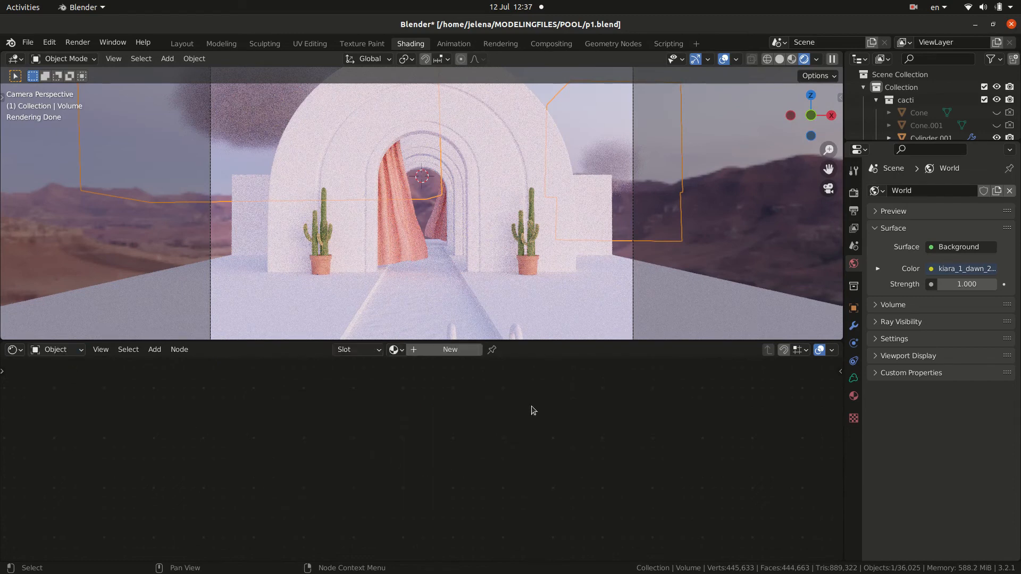
{"action": "left_click", "coordinate": [853, 396]}
{"action": "left_click", "coordinate": [908, 245]}
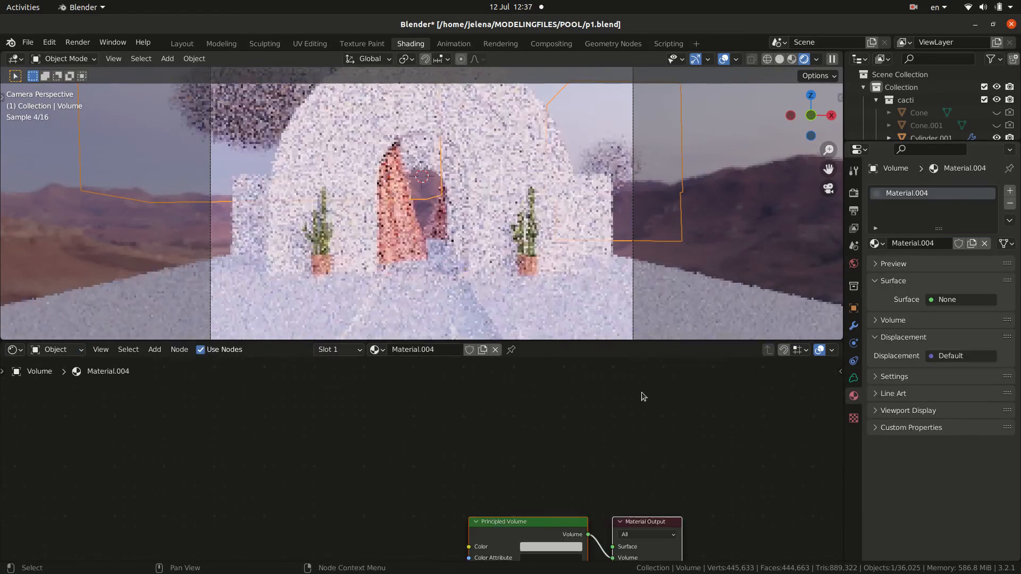
- Set the Principled Volume's color to FFFFFF and its density to 1.2
{"action": "left_click", "coordinate": [441, 409]}
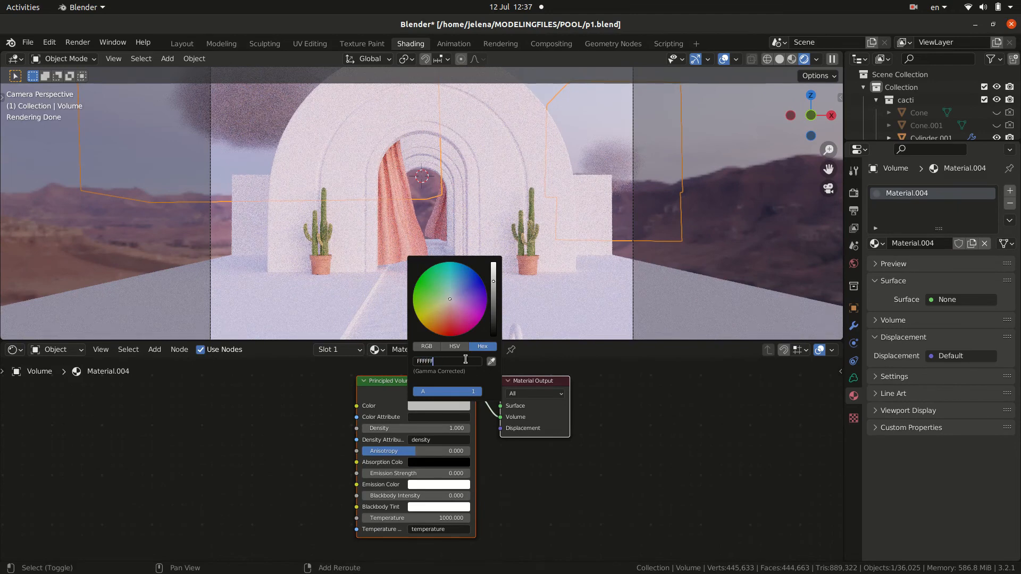
{"action": "key", "text": "Return"}
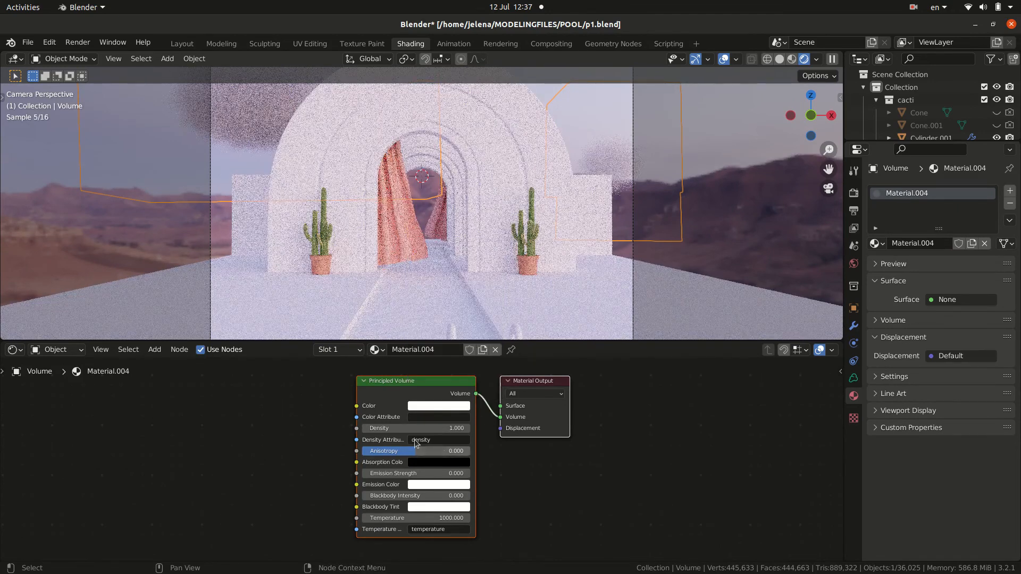
{"action": "left_click", "coordinate": [421, 429]}
{"action": "mouse_move", "coordinate": [420, 429]}
{"action": "left_mouse_down"}
{"action": "mouse_move", "coordinate": [431, 429]}
{"action": "mouse_move", "coordinate": [408, 429]}
{"action": "left_mouse_up"}
{"action": "left_click", "coordinate": [456, 428]}
{"action": "type", "text": "1.2"}
{"action": "key", "text": "Return"}
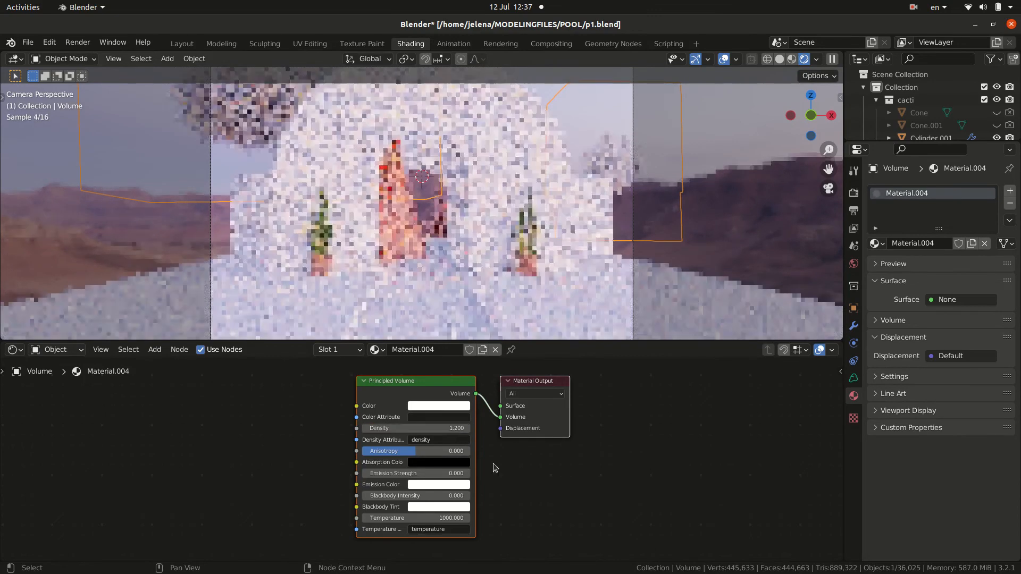
- In material preview shading, give the main arch a new material with base color FFFFFF and roughness 0.7
{"action": "left_click", "coordinate": [792, 58]}
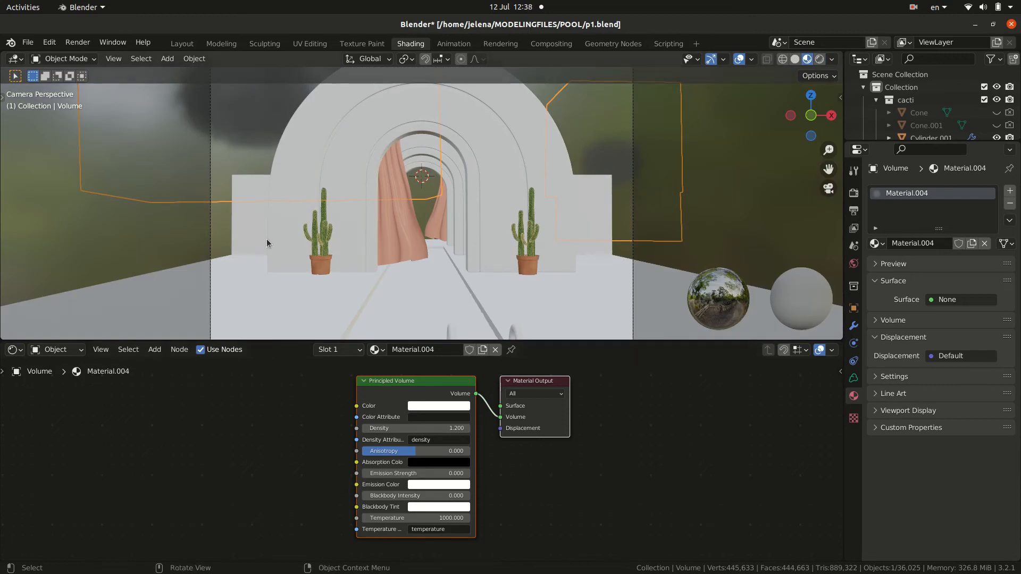
{"action": "left_click", "coordinate": [361, 235]}
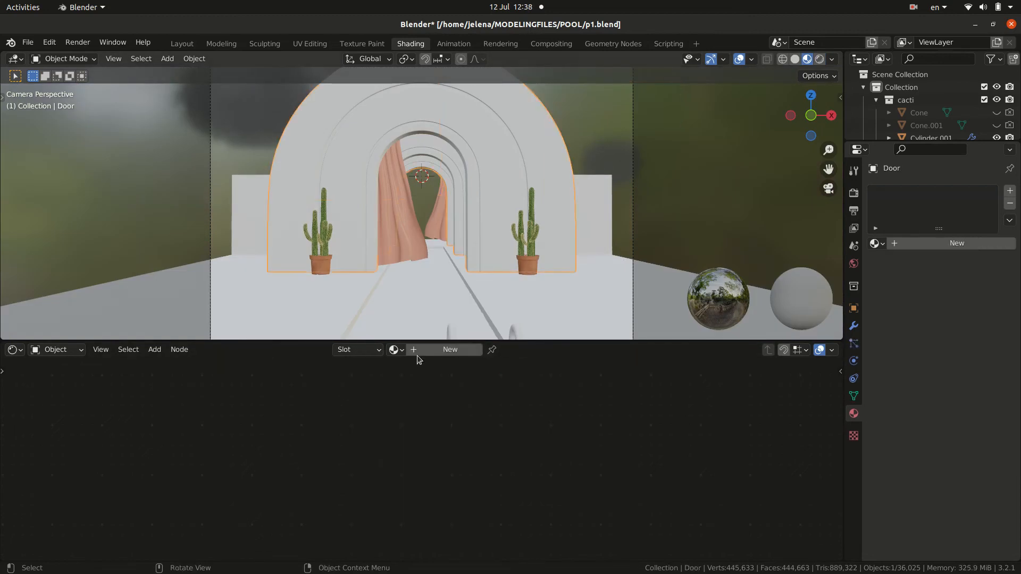
{"action": "left_click", "coordinate": [940, 245]}
{"action": "left_click", "coordinate": [451, 434]}
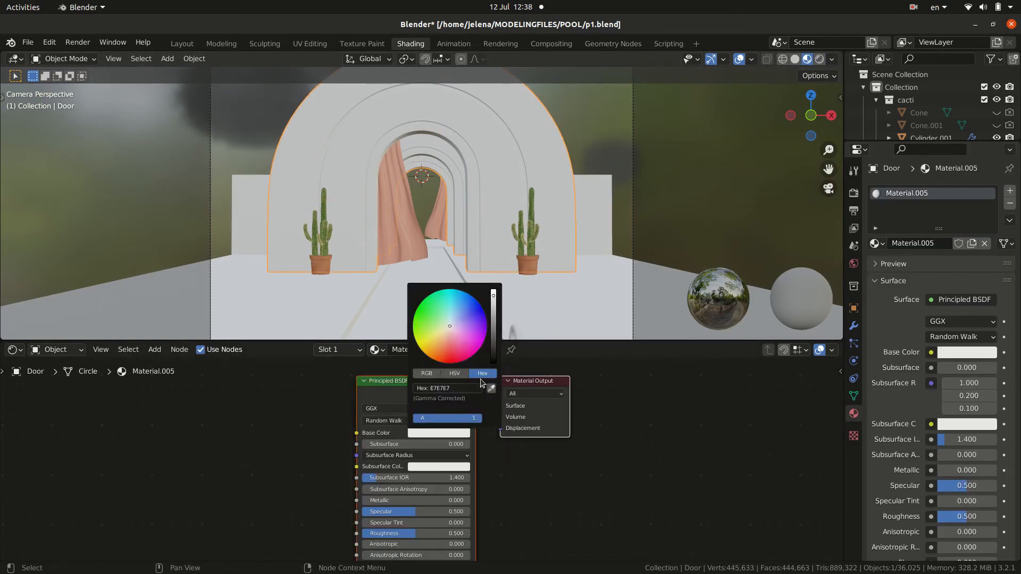
{"action": "type", "text": "FFFFFF"}
{"action": "key", "text": "Return"}
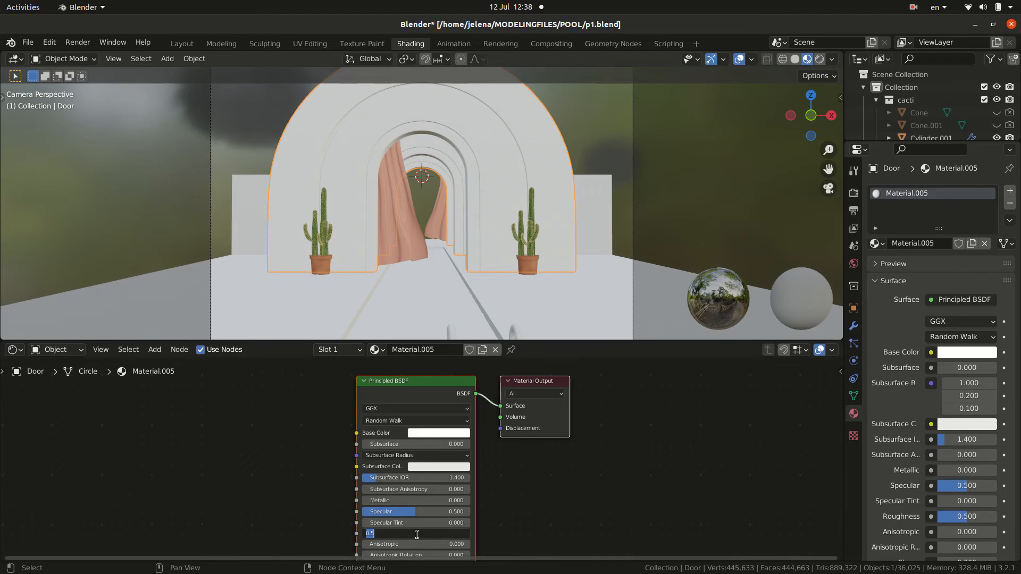
{"action": "key", "text": "Return"}
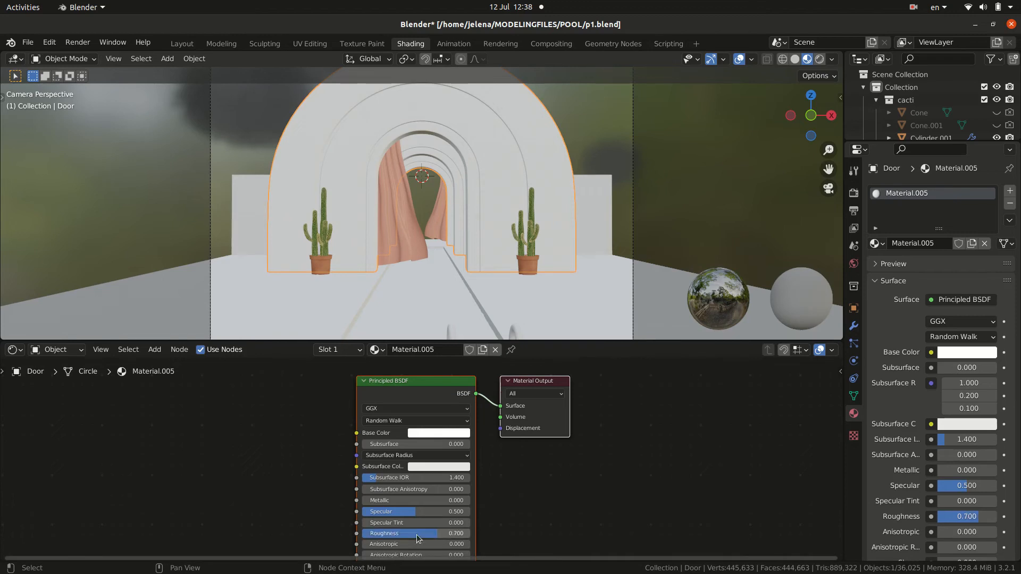
- Link the main arch's material to the wall block on its right-hand side
{"action": "left_click", "coordinate": [594, 230]}
{"action": "left_click", "coordinate": [877, 243]}
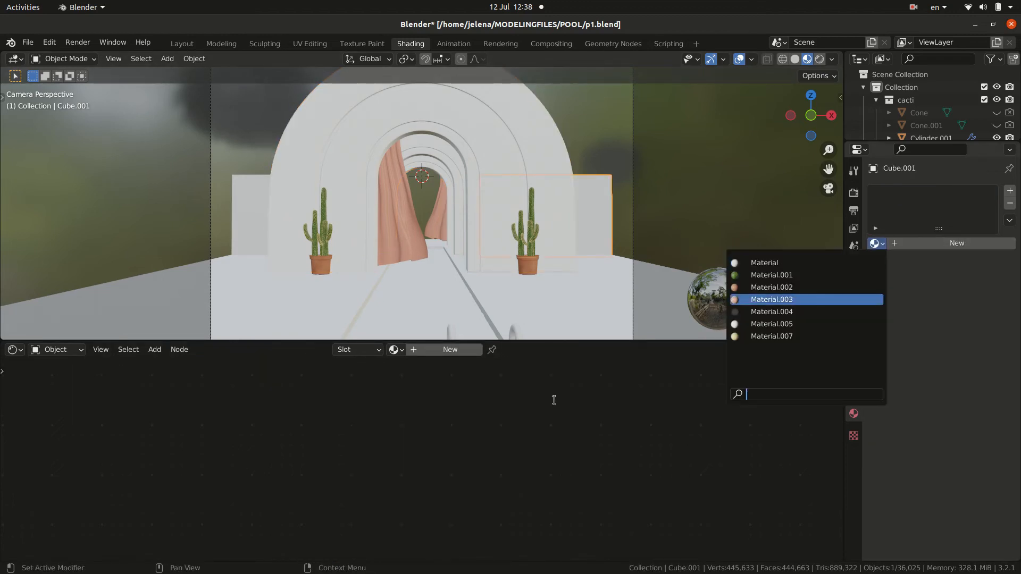
{"action": "left_click", "coordinate": [589, 208]}
{"action": "left_click", "coordinate": [589, 207]}
{"action": "left_click", "coordinate": [547, 161]}
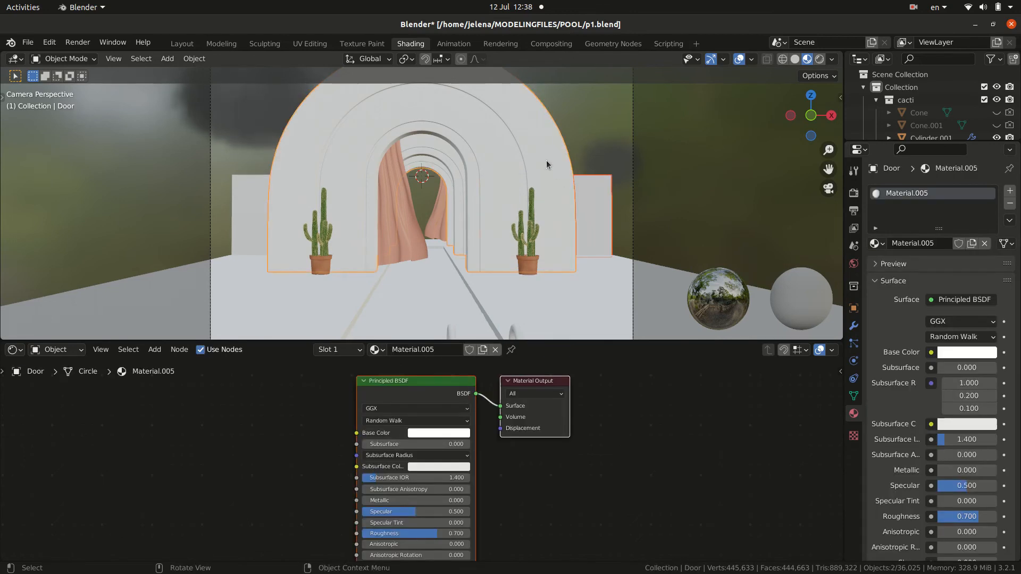
{"action": "key", "text": "ctrl+l"}
{"action": "left_click", "coordinate": [527, 190]}
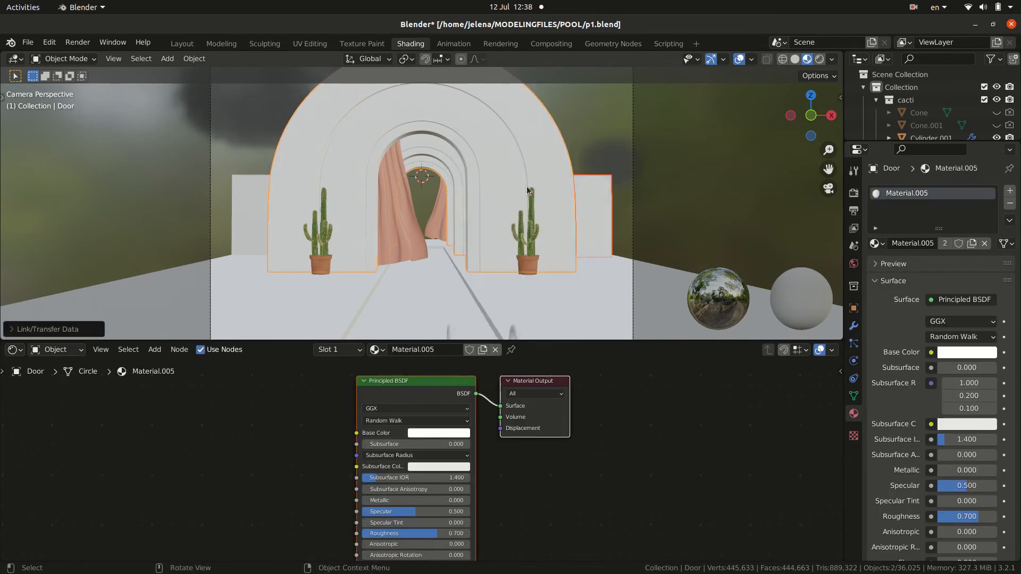
- Set the curtain material's base color to FFFFFF and its roughness to 0.046
{"action": "left_click", "coordinate": [415, 242]}
{"action": "left_click", "coordinate": [451, 431]}
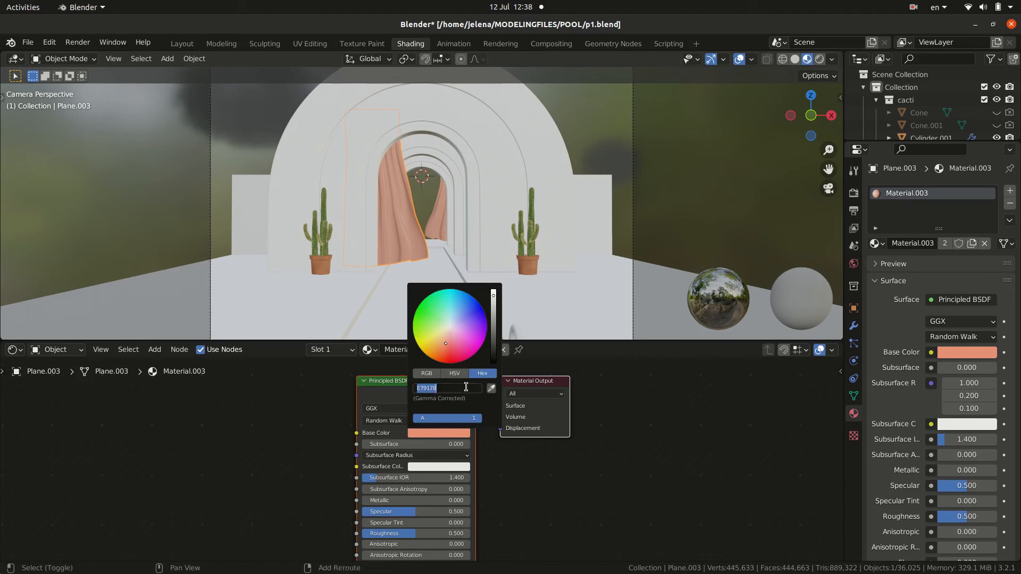
{"action": "key", "text": "Return"}
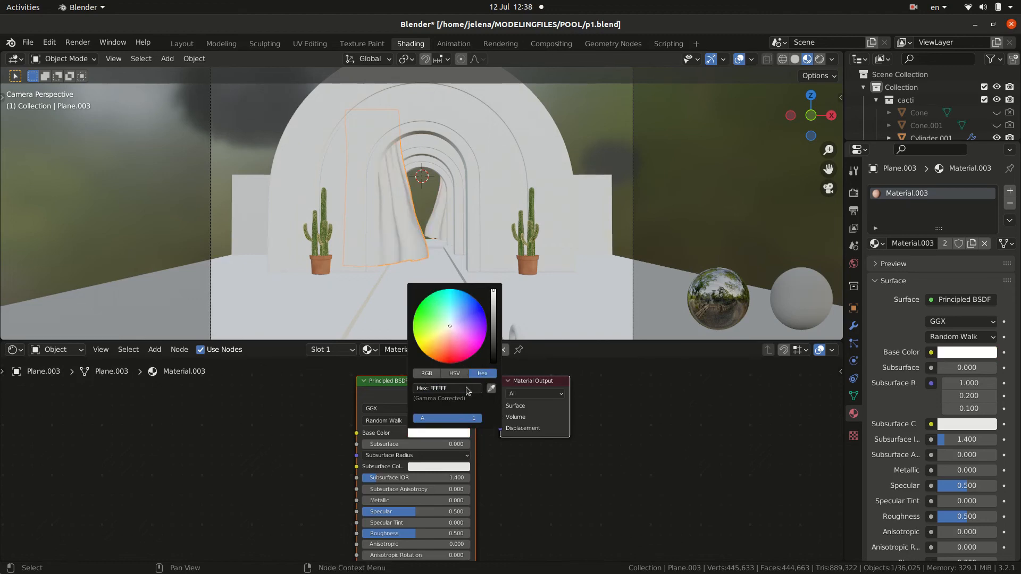
{"action": "left_click_drag", "start_coordinate": [441, 534], "coordinate": [370, 533]}
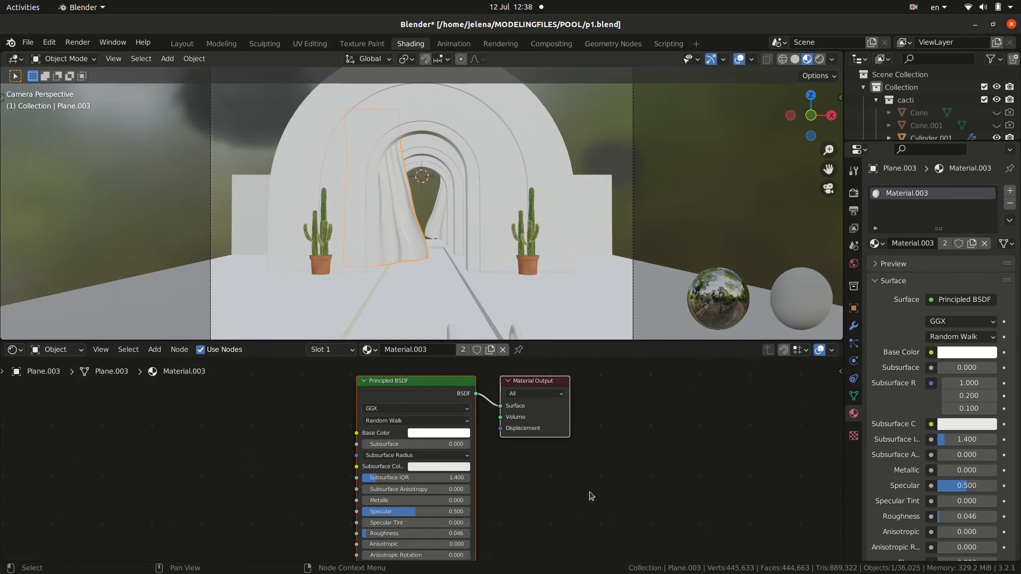
- Set the curtain material's transmission to 0.771
{"action": "scroll", "coordinate": [600, 493], "scroll_direction": "up", "scroll_amount": 1}
{"action": "middle_click_drag", "start_coordinate": [600, 493], "coordinate": [604, 502], "text": "ctrl"}
{"action": "middle_click_drag", "start_coordinate": [604, 502], "coordinate": [622, 403]}
{"action": "middle_click_drag", "start_coordinate": [560, 506], "coordinate": [559, 455]}
{"action": "left_click_drag", "start_coordinate": [425, 474], "coordinate": [521, 474]}
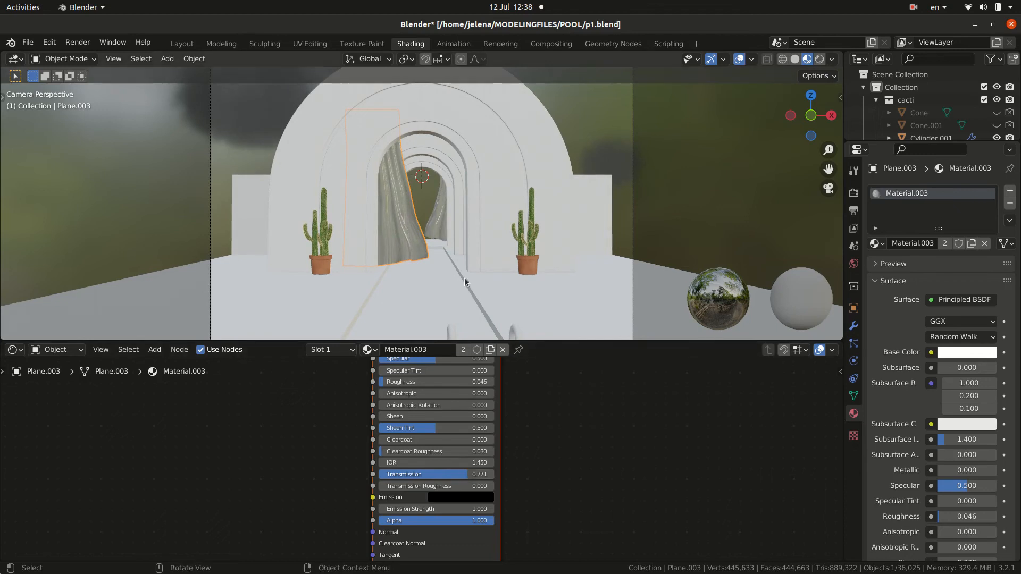
- Give the floor around the pool a new material with base color FFFFFF and roughness 0.053
{"action": "middle_click_drag", "start_coordinate": [547, 311], "coordinate": [547, 251], "text": "shift"}
{"action": "left_click", "coordinate": [548, 268]}
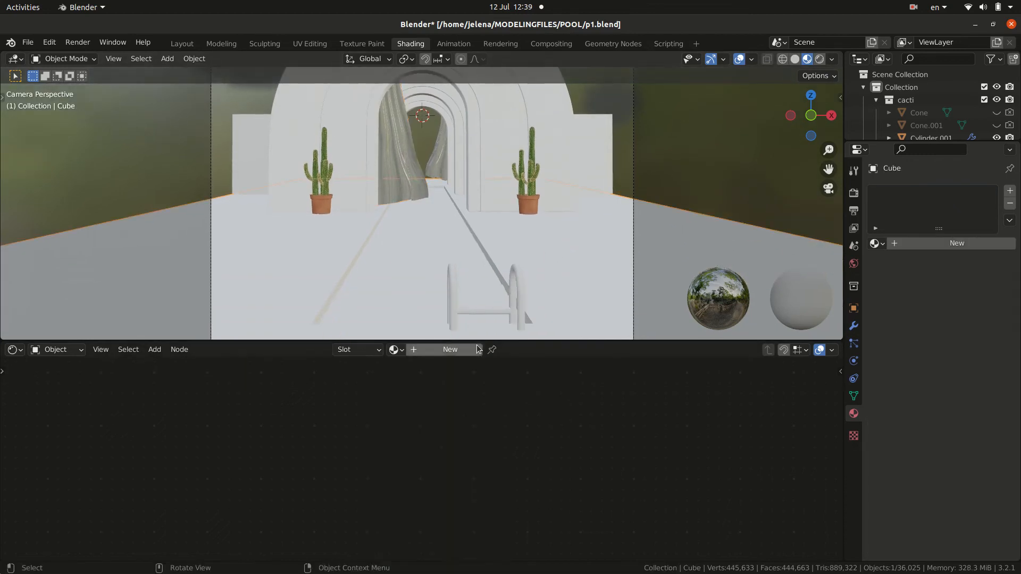
{"action": "left_click", "coordinate": [442, 350]}
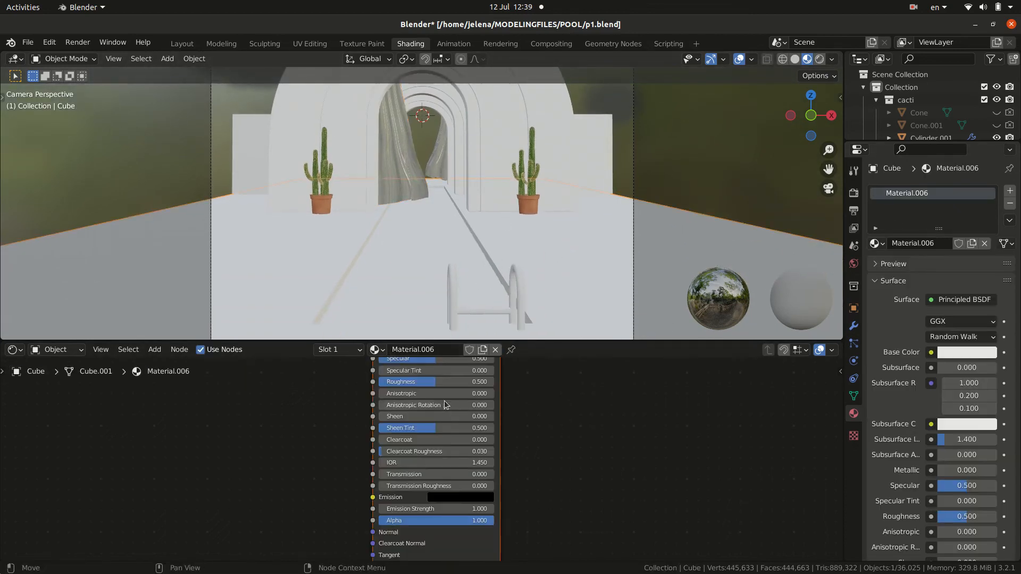
{"action": "left_click", "coordinate": [459, 429]}
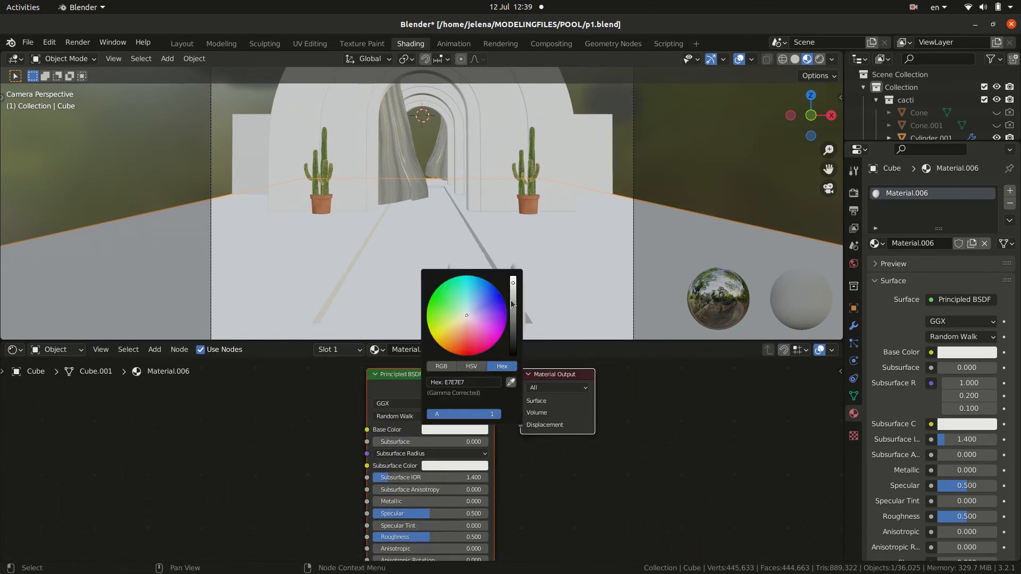
{"action": "left_click", "coordinate": [482, 382]}
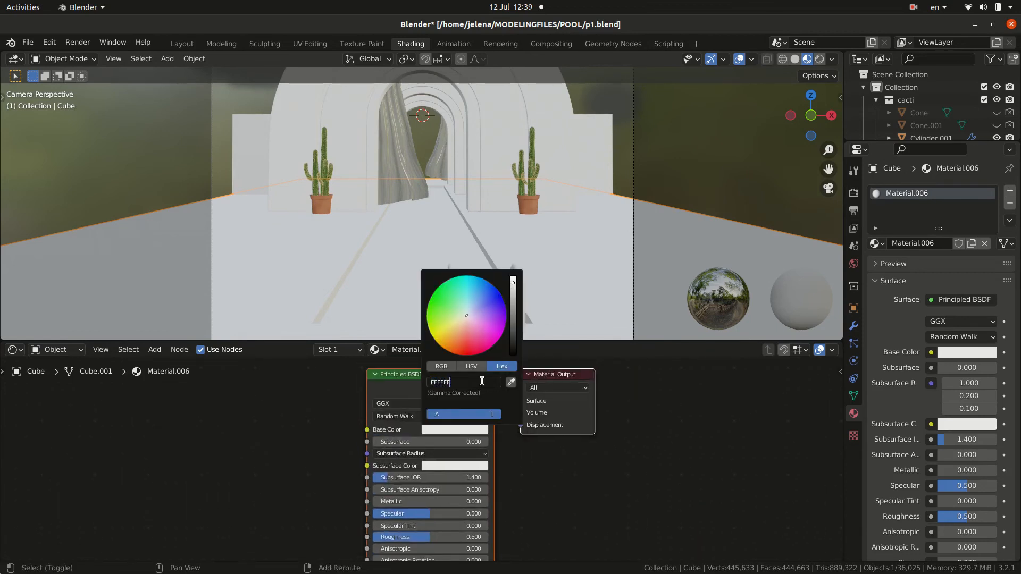
{"action": "type", "text": "FFFFFF"}
{"action": "key", "text": "Return"}
{"action": "left_click_drag", "start_coordinate": [432, 537], "coordinate": [380, 537]}
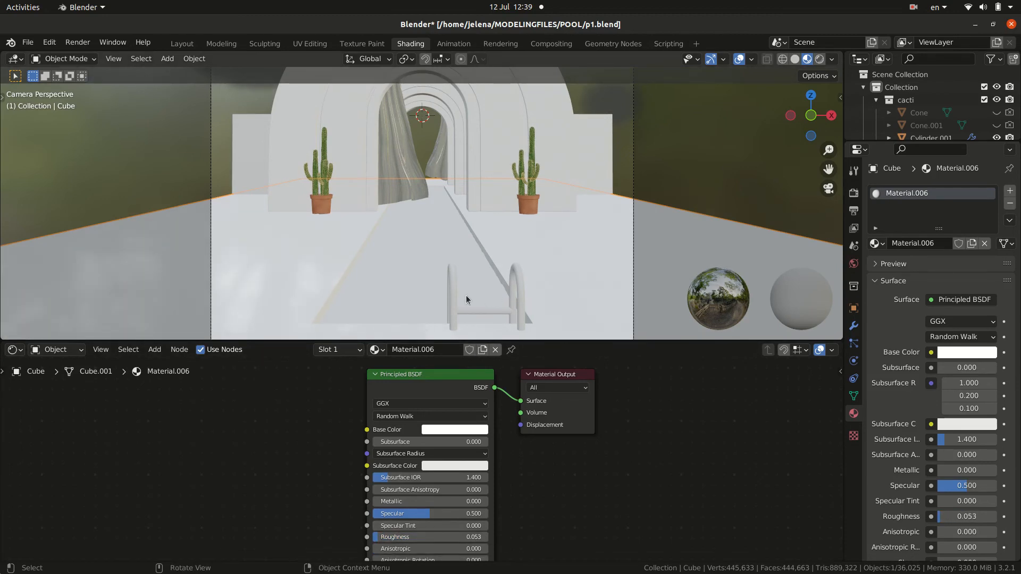
- Give the pool ladder a material with base color FFFFFF, roughness 0 and metallic 1
{"action": "left_click", "coordinate": [467, 296]}
{"action": "left_click", "coordinate": [446, 430]}
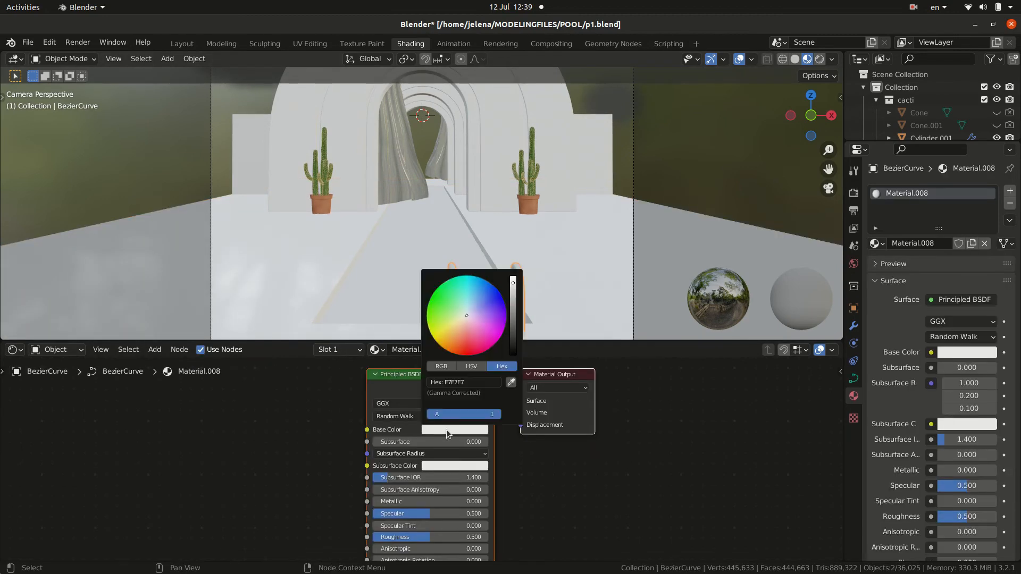
{"action": "left_click", "coordinate": [475, 384]}
{"action": "type", "text": "FFFFFF"}
{"action": "key", "text": "Return"}
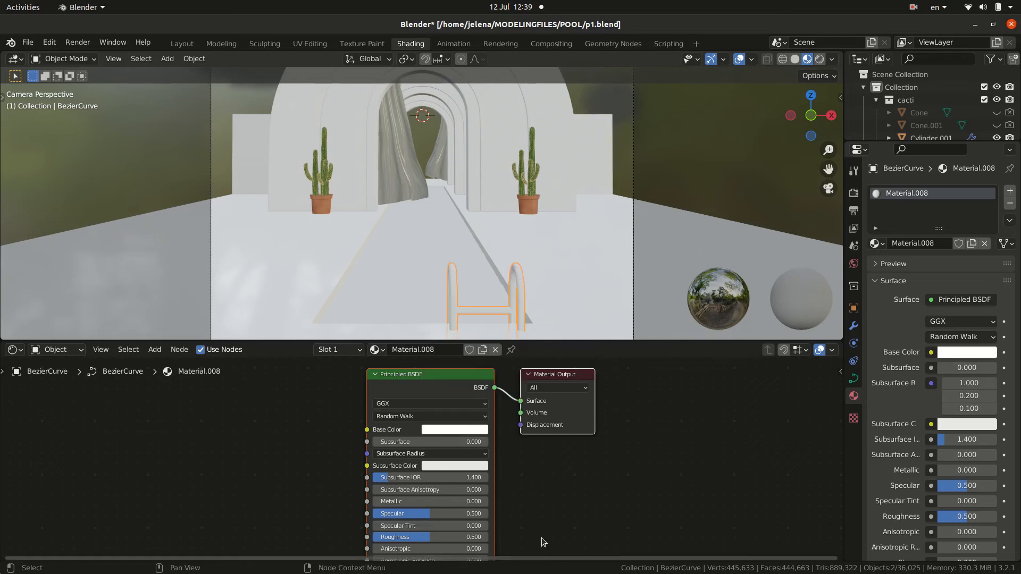
{"action": "left_click_drag", "start_coordinate": [445, 538], "coordinate": [375, 539]}
{"action": "left_click_drag", "start_coordinate": [404, 501], "coordinate": [487, 501]}
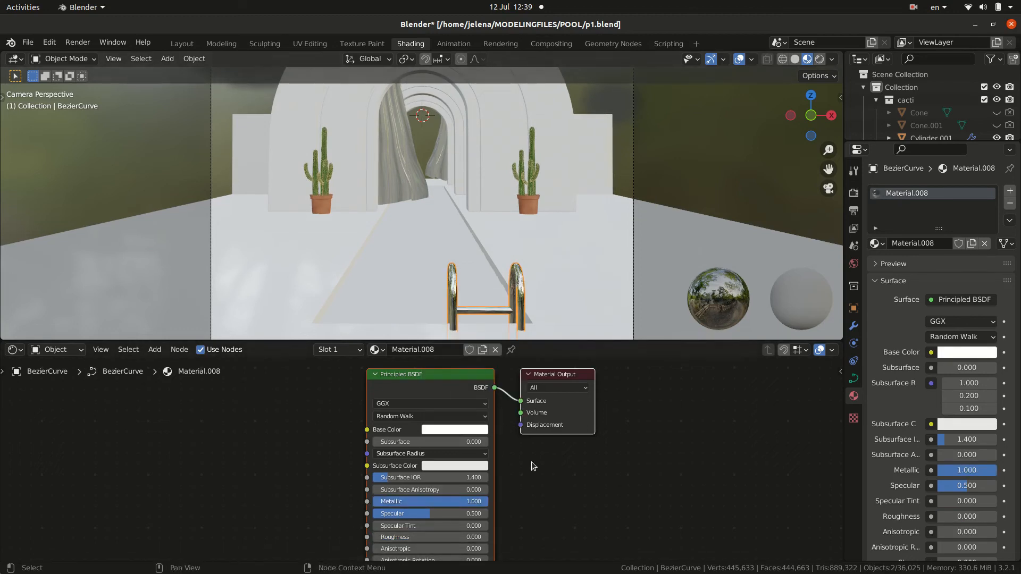
- Unlink the terracotta material from both cactus pots
{"action": "left_click", "coordinate": [329, 208]}
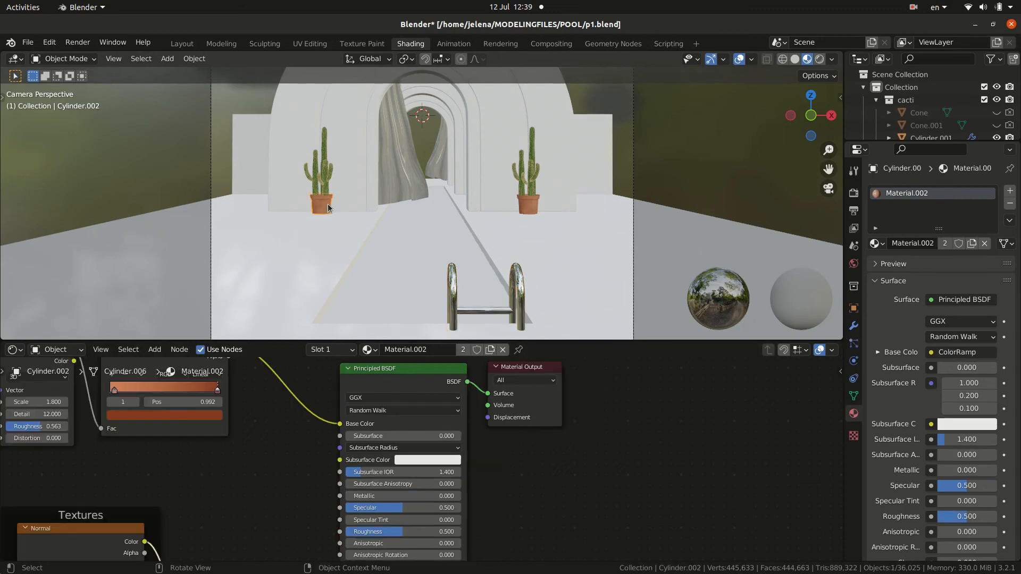
{"action": "left_click", "coordinate": [502, 349]}
{"action": "left_click", "coordinate": [528, 205]}
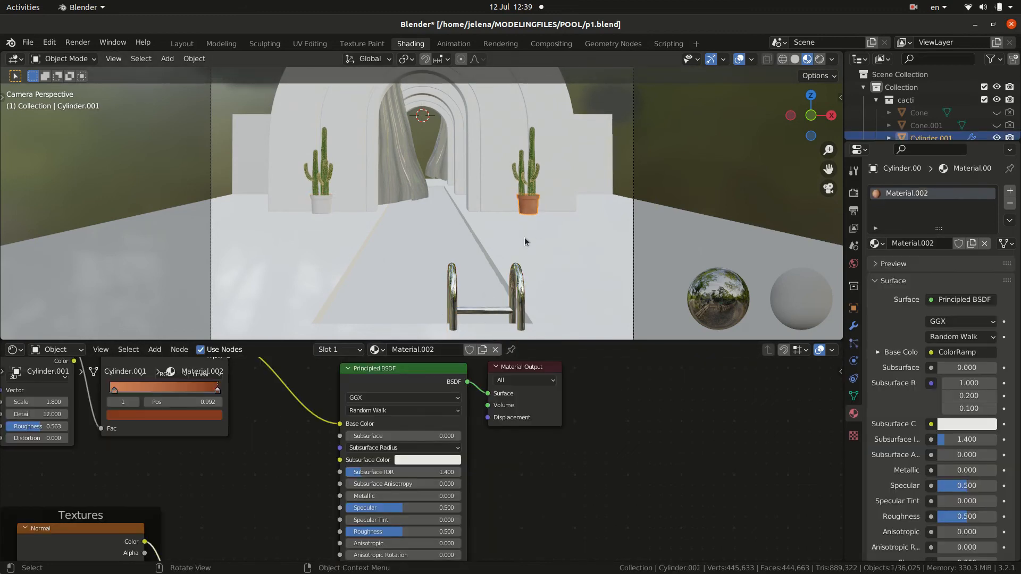
{"action": "left_click", "coordinate": [495, 350]}
- Create a new material for the pot right of the arch opening with base color FFFFFF and roughness 0.664
{"action": "left_click", "coordinate": [450, 349]}
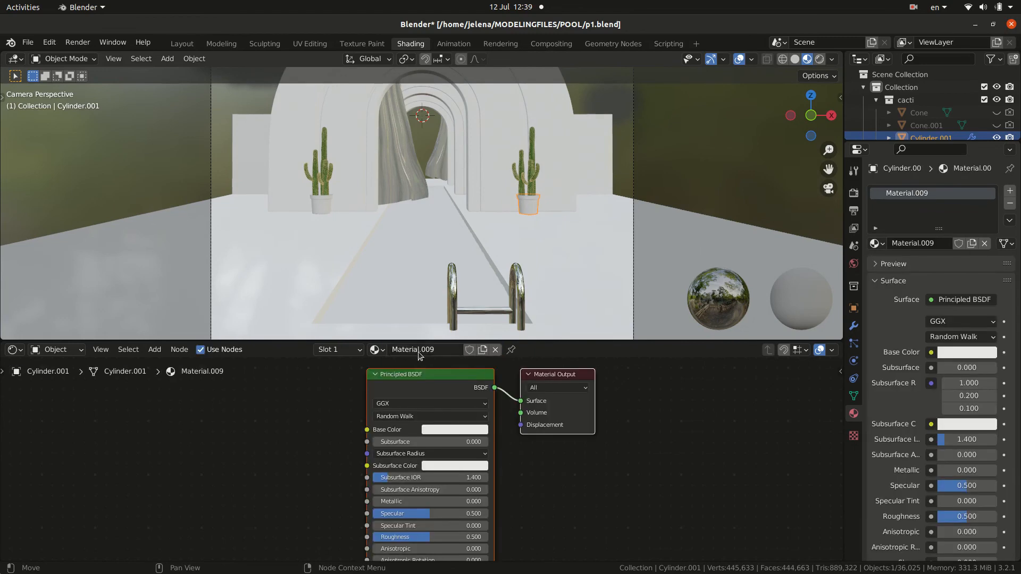
{"action": "left_click", "coordinate": [454, 429]}
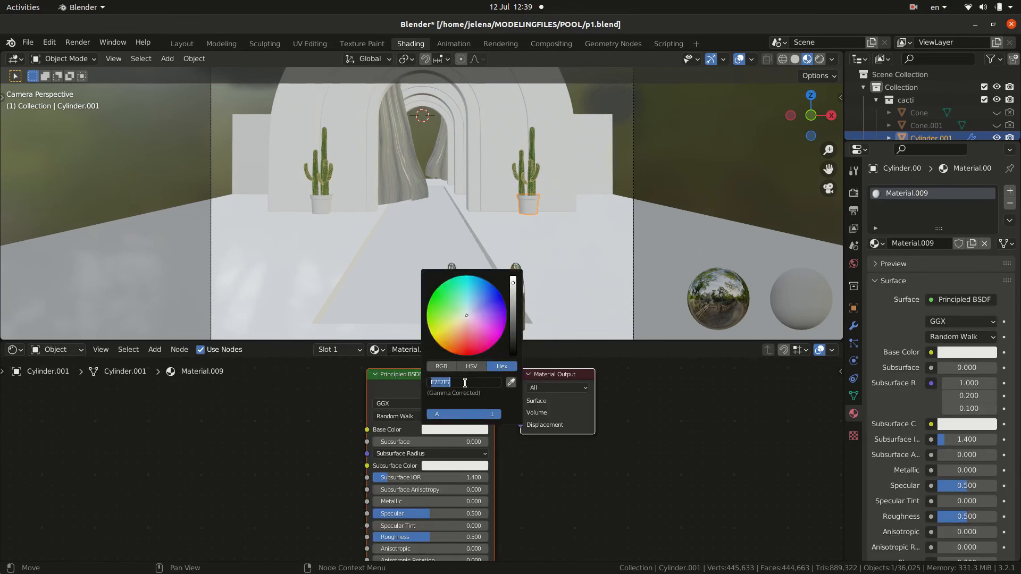
{"action": "left_click", "coordinate": [464, 383]}
{"action": "type", "text": "FFFFFF"}
{"action": "key", "text": "Return"}
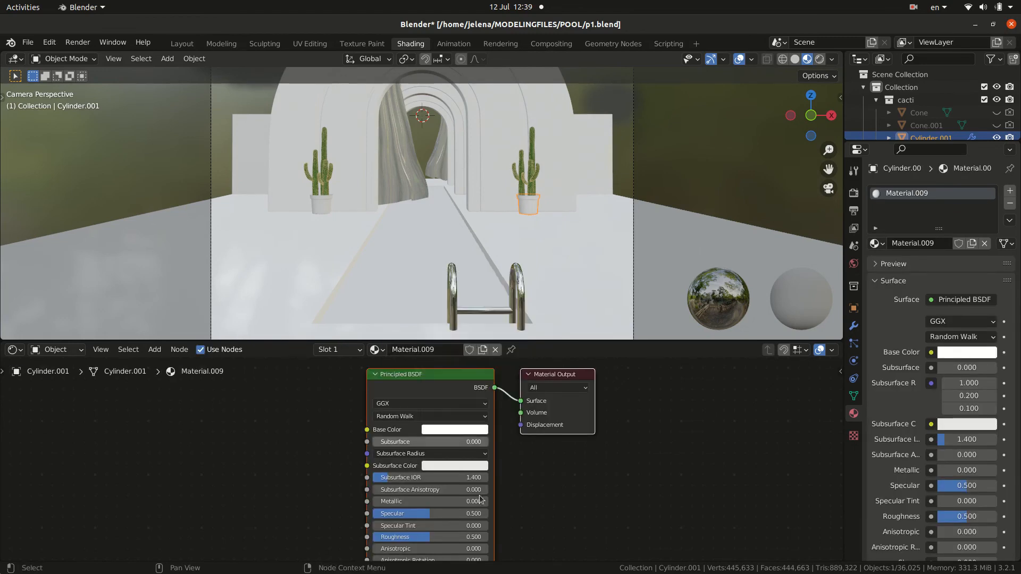
{"action": "left_click_drag", "start_coordinate": [432, 541], "coordinate": [450, 539]}
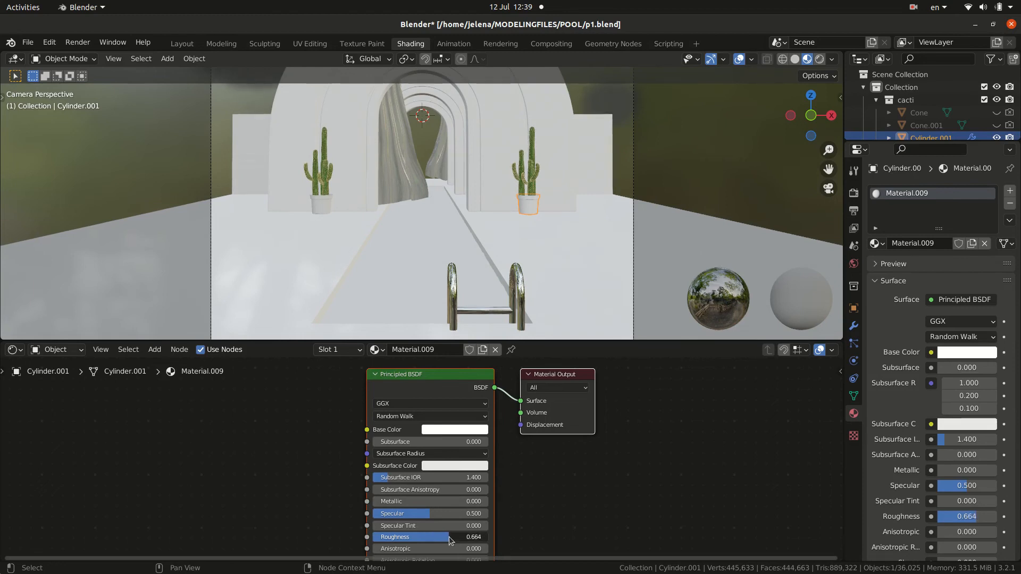
- Assign the same white Material.009 to the pot left of the arch opening
{"action": "left_click", "coordinate": [320, 206]}
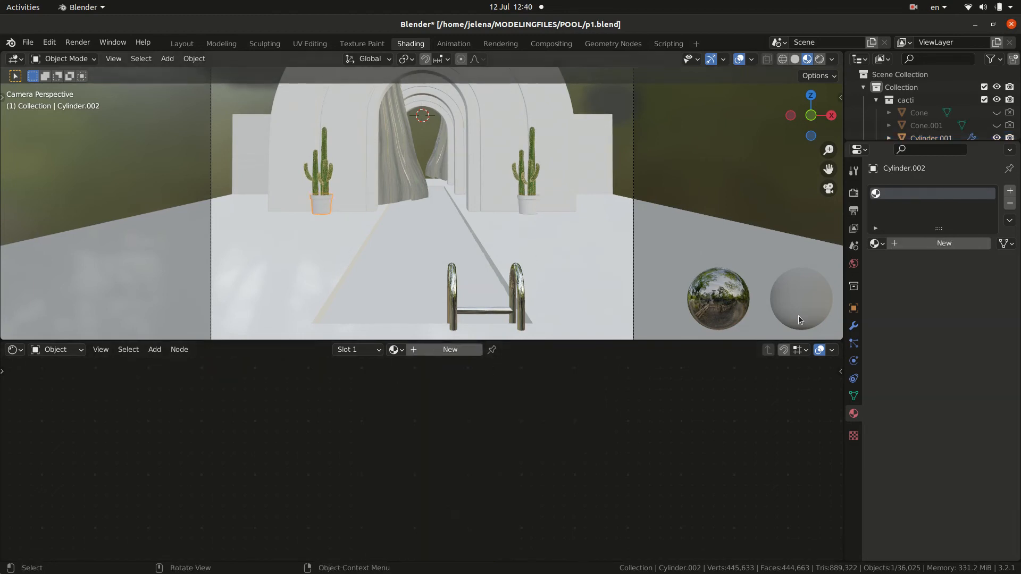
{"action": "left_click", "coordinate": [877, 244]}
{"action": "left_click", "coordinate": [747, 369]}
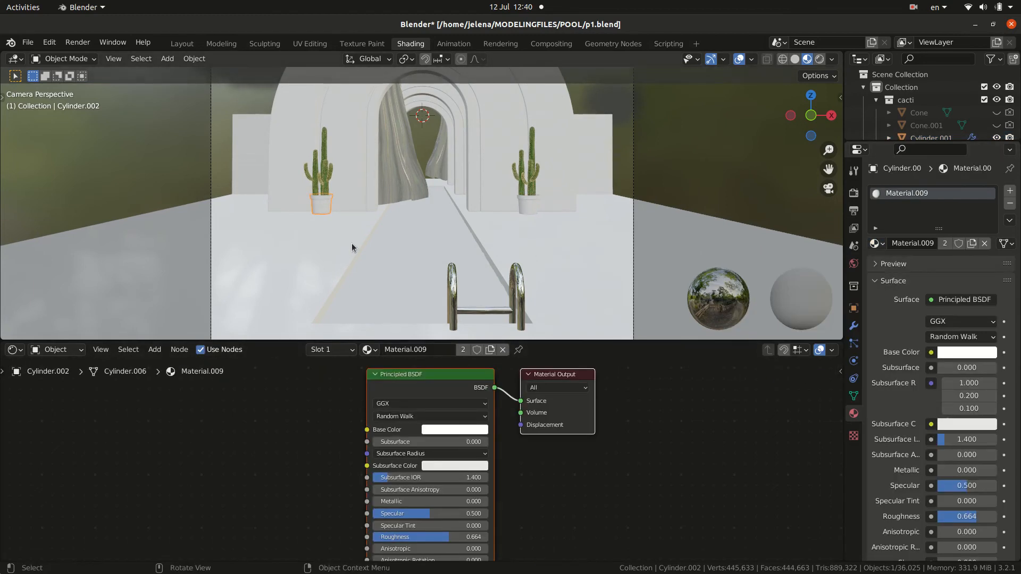
- Set the Principled BSDF in the shared cactus material to base color FFFFFF and roughness 0.195
{"action": "left_click", "coordinate": [327, 165]}
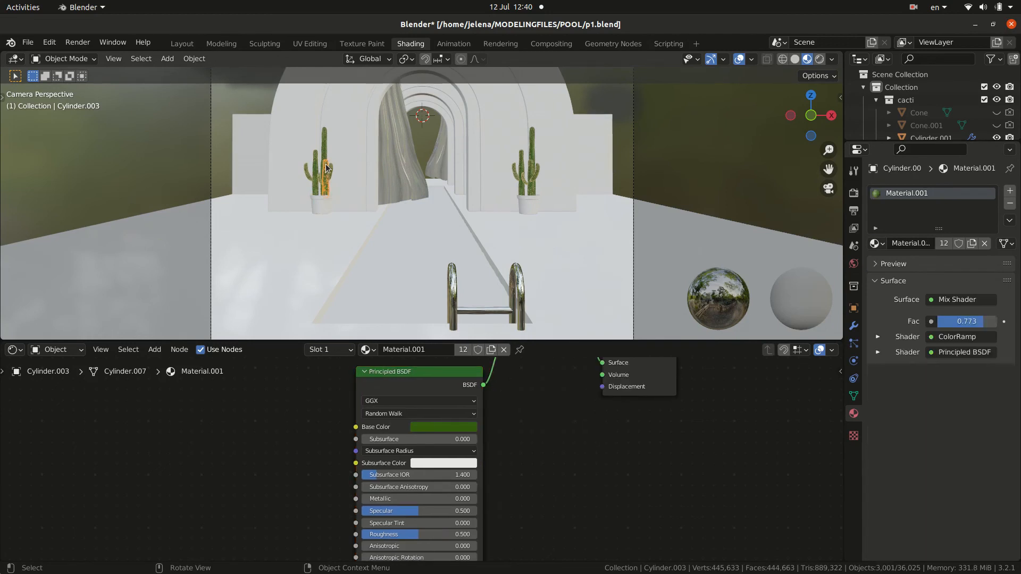
{"action": "left_click", "coordinate": [465, 430]}
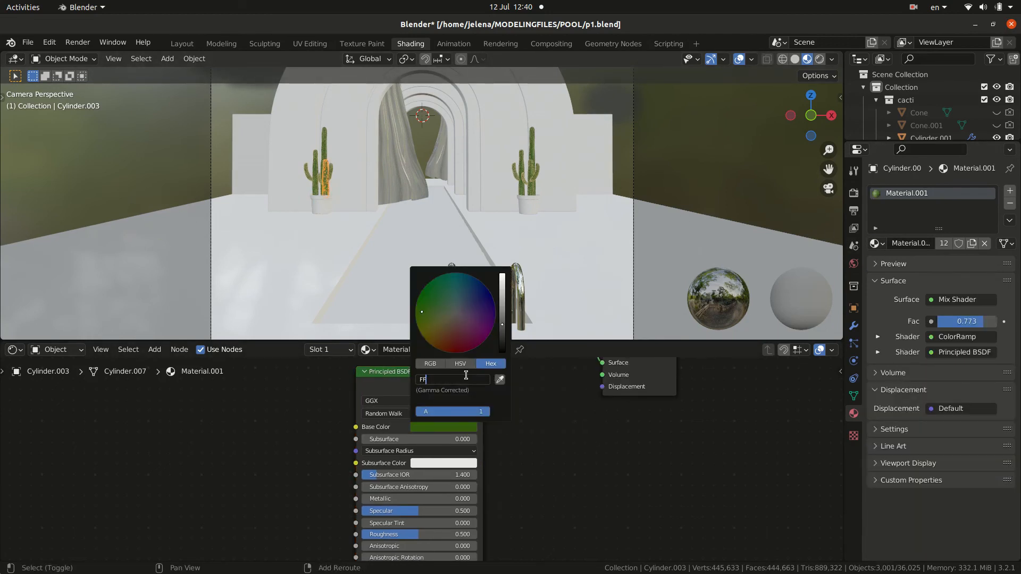
{"action": "key", "text": "Return"}
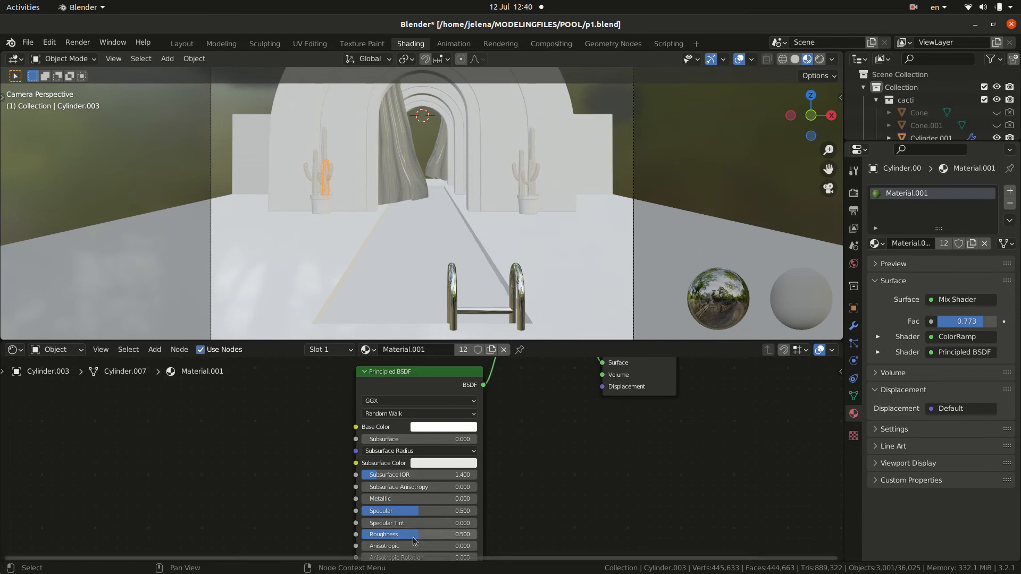
{"action": "left_click_drag", "start_coordinate": [418, 536], "coordinate": [382, 535]}
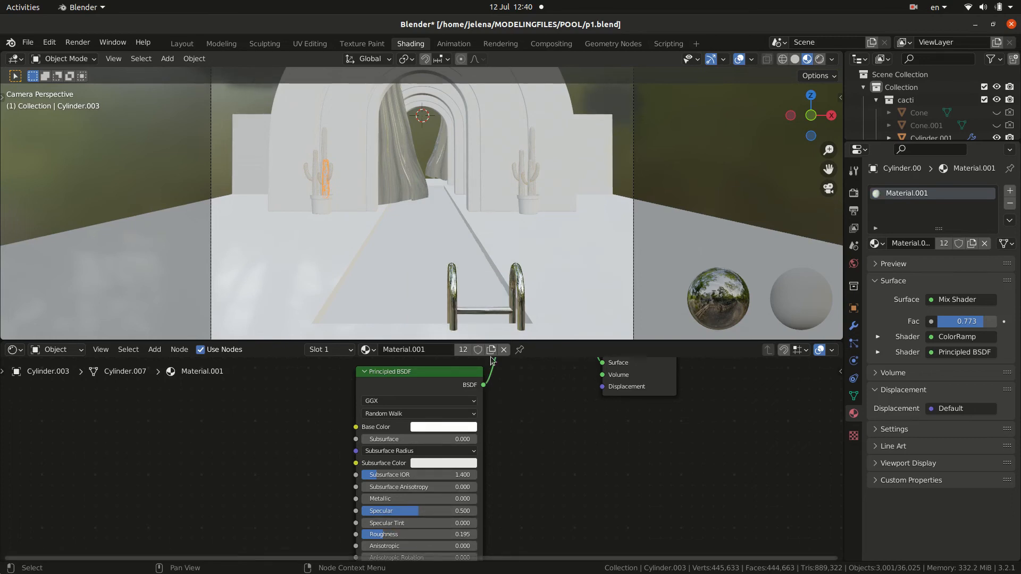
- Select the hidden Cone in the cacti collection and set its material to base color FFFFFF and roughness 0.752
{"action": "scroll", "coordinate": [937, 115], "scroll_direction": "down", "scroll_amount": 5}
{"action": "scroll", "coordinate": [937, 115], "scroll_direction": "down", "scroll_amount": 4}
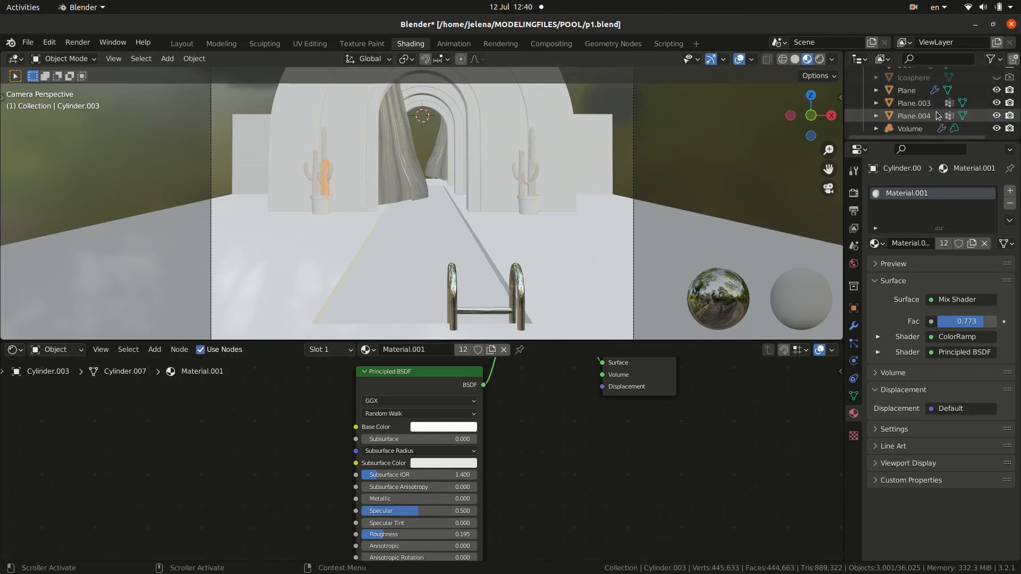
{"action": "scroll", "coordinate": [571, 162], "scroll_direction": "up", "scroll_amount": 2}
{"action": "scroll", "coordinate": [572, 162], "scroll_direction": "up", "scroll_amount": 3}
{"action": "middle_click_drag", "start_coordinate": [633, 174], "coordinate": [459, 327], "text": "shift"}
{"action": "scroll", "coordinate": [458, 327], "scroll_direction": "up", "scroll_amount": 2}
{"action": "scroll", "coordinate": [926, 105], "scroll_direction": "up", "scroll_amount": 3}
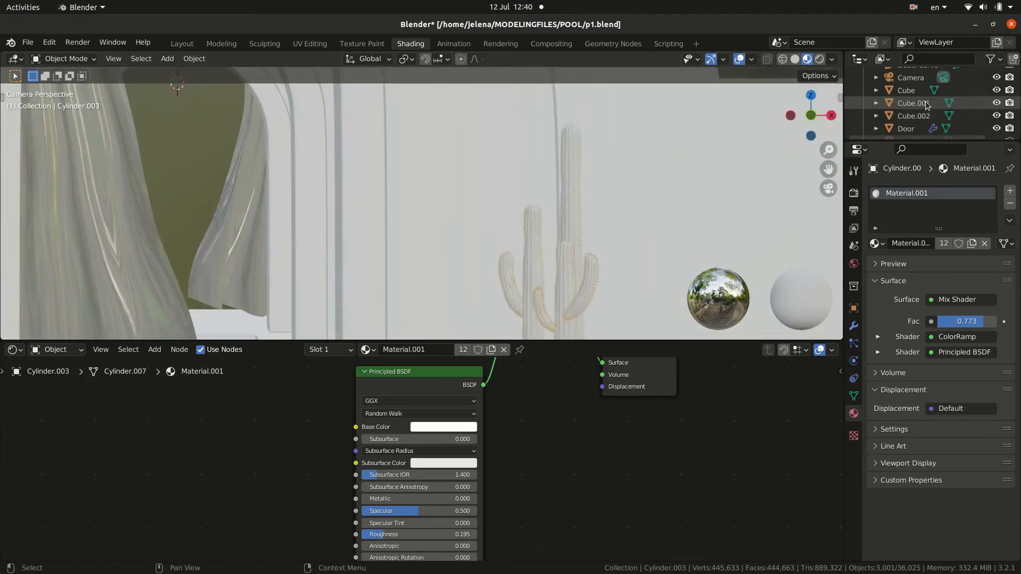
{"action": "scroll", "coordinate": [926, 104], "scroll_direction": "up", "scroll_amount": 5}
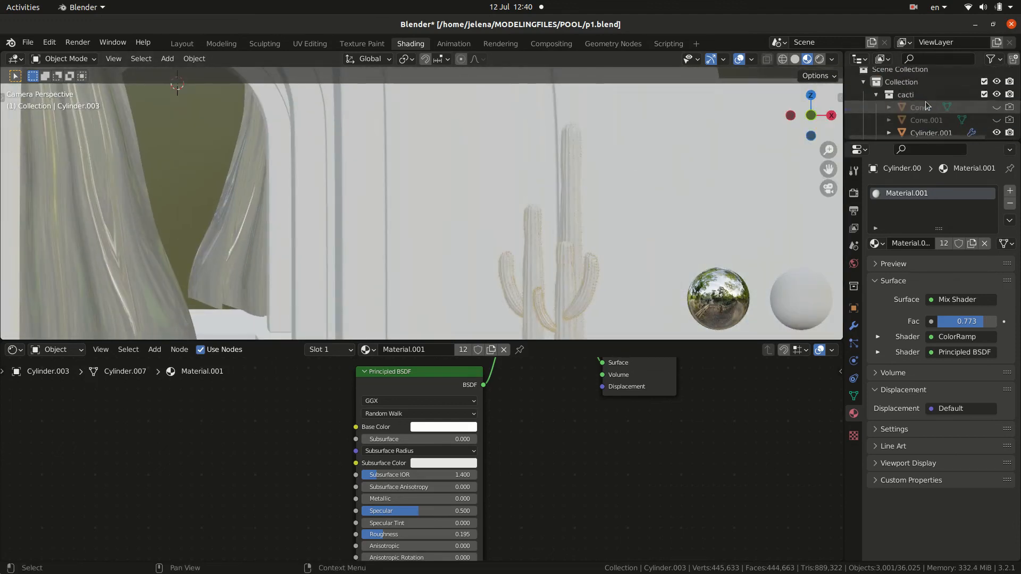
{"action": "left_click", "coordinate": [920, 112]}
{"action": "key", "text": "Home"}
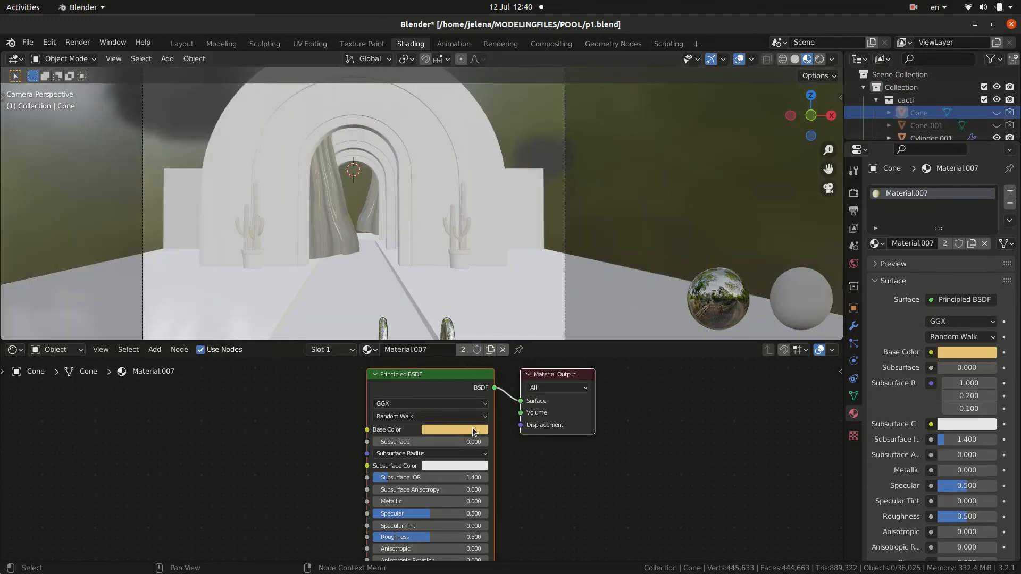
{"action": "left_click", "coordinate": [455, 430]}
{"action": "left_click", "coordinate": [483, 382]}
{"action": "type", "text": "FFFF"}
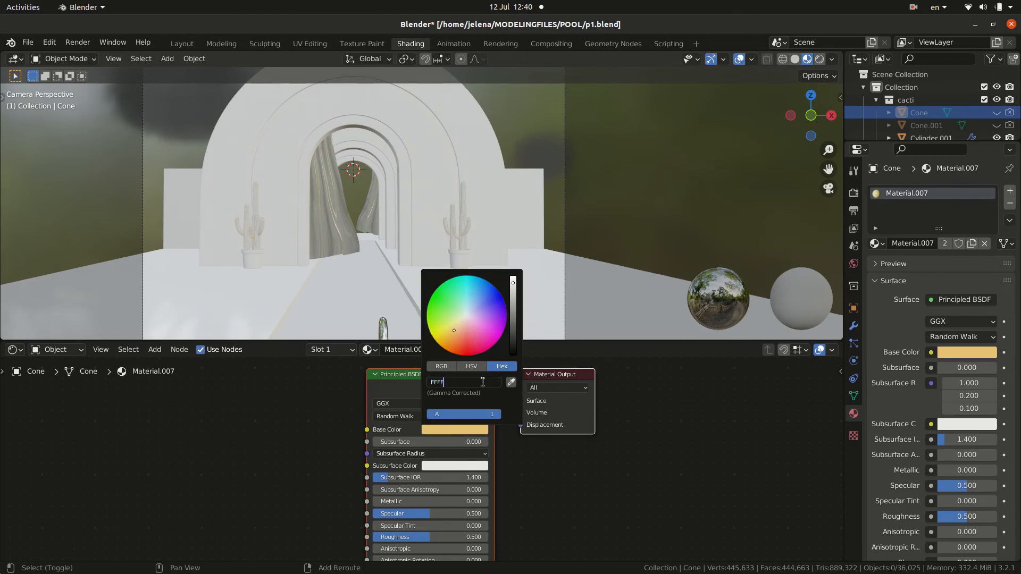
{"action": "type", "text": "FF"}
{"action": "key", "text": "Return"}
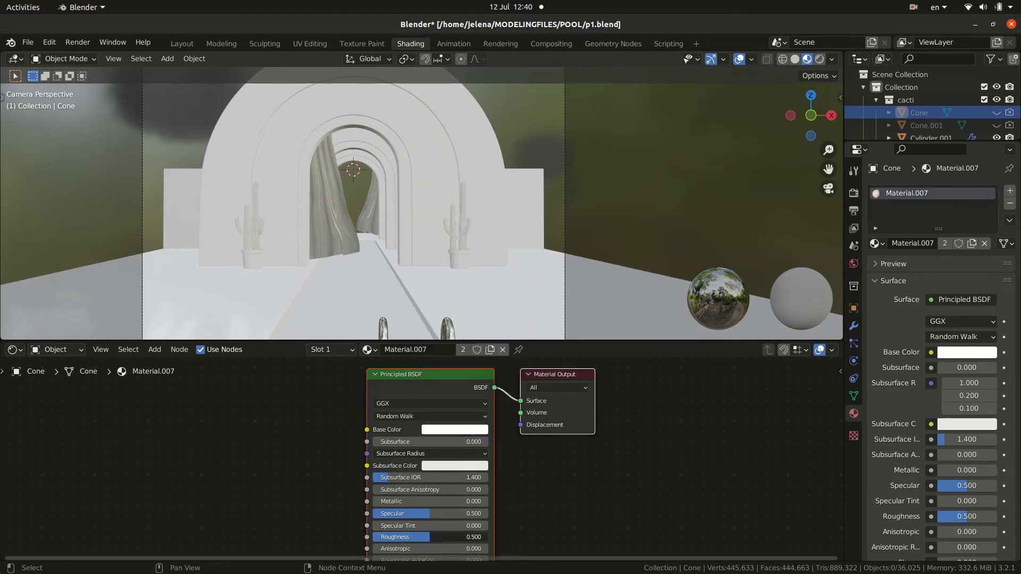
{"action": "left_click_drag", "start_coordinate": [439, 537], "coordinate": [468, 537]}
- Inspect the cactus spines up close and check the material of Cone.001
{"action": "scroll", "coordinate": [487, 265], "scroll_direction": "up", "scroll_amount": 4}
{"action": "scroll", "coordinate": [558, 266], "scroll_direction": "up", "scroll_amount": 3}
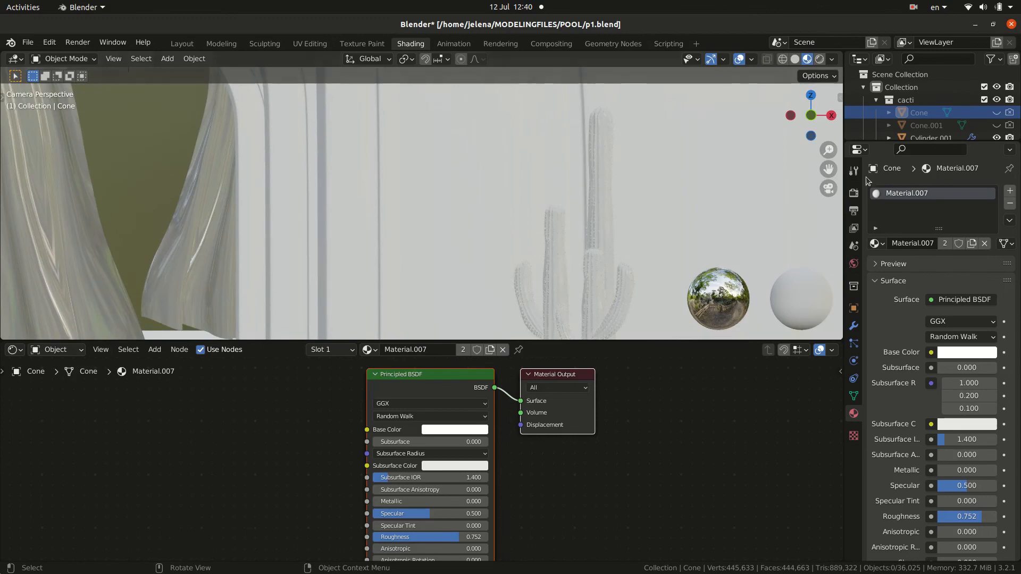
{"action": "left_click", "coordinate": [925, 125]}
{"action": "scroll", "coordinate": [688, 156], "scroll_direction": "down", "scroll_amount": 6}
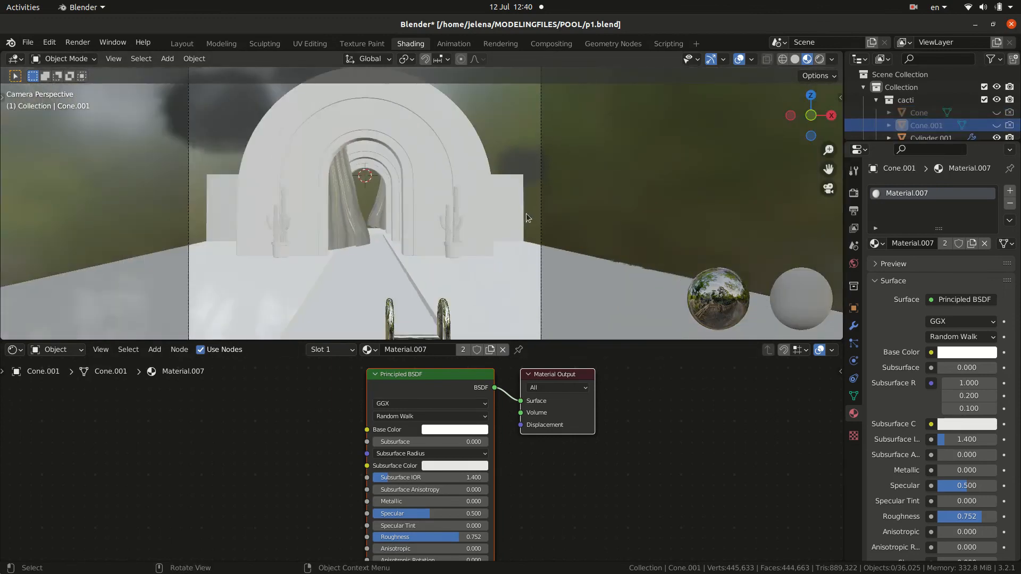
- Create a new material on the pool water plane and set its base color to FFFFFF
{"action": "left_click", "coordinate": [358, 309]}
{"action": "left_click", "coordinate": [854, 326]}
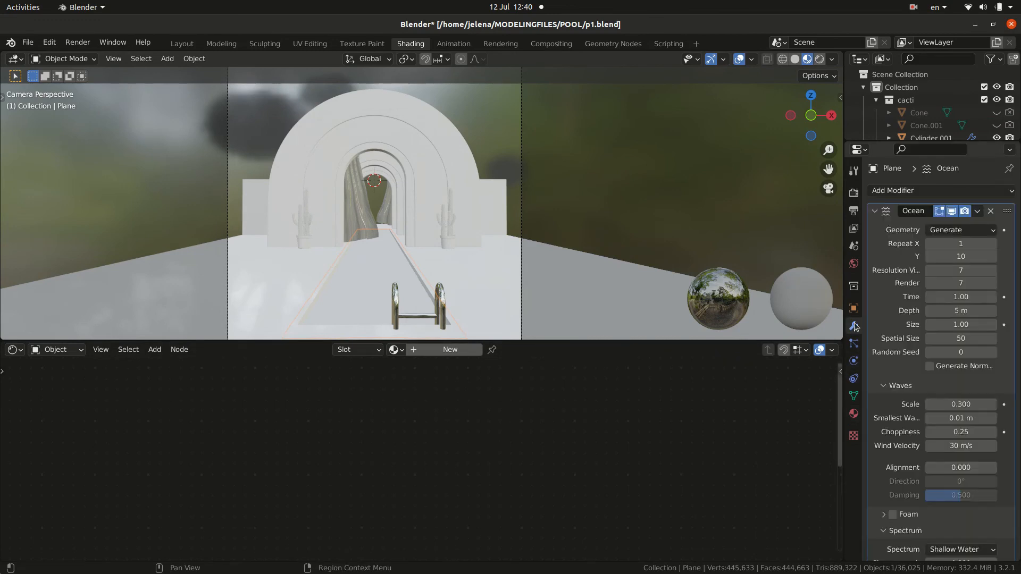
{"action": "left_click", "coordinate": [854, 415]}
{"action": "left_click", "coordinate": [950, 244]}
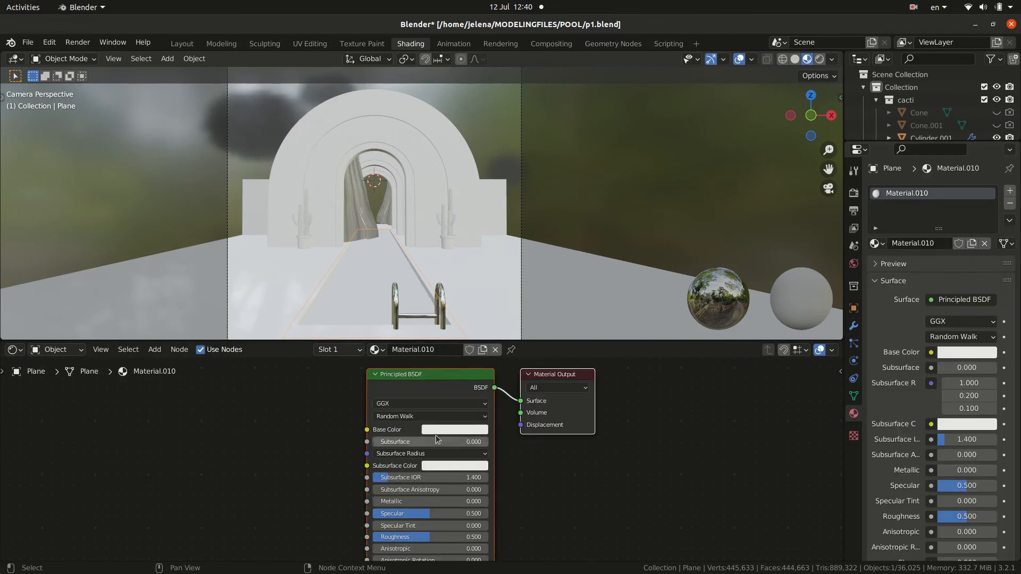
{"action": "left_click", "coordinate": [455, 430]}
{"action": "left_click", "coordinate": [477, 382]}
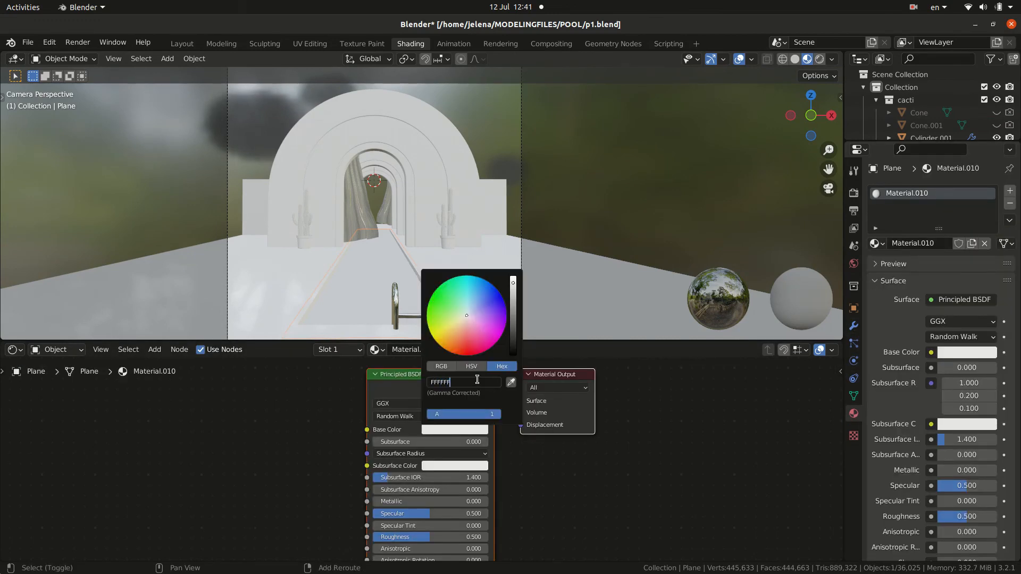
{"action": "key", "text": "Return"}
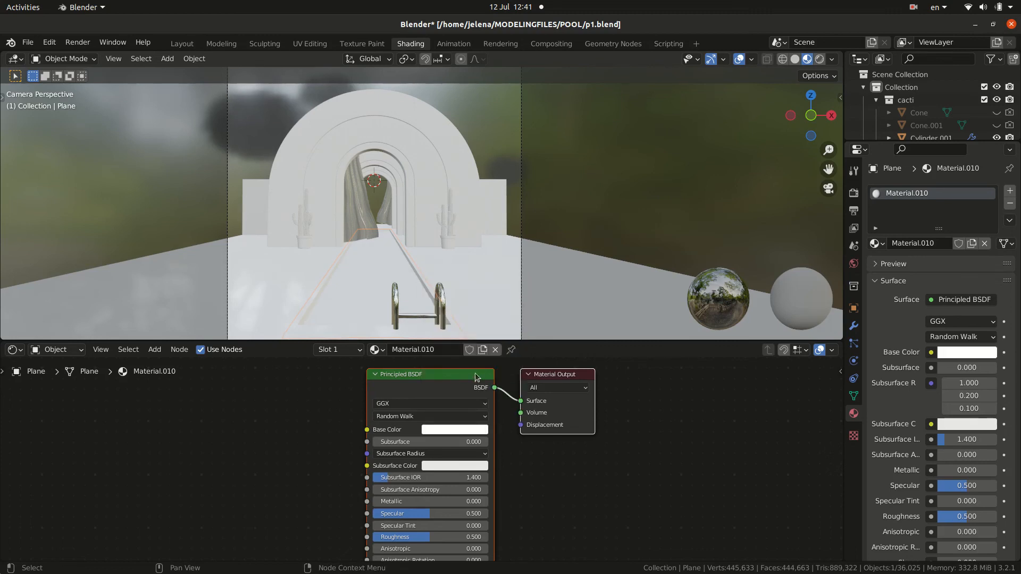
- Change the water material's surface to Glass BSDF with IOR 1.33 and roughness 0.048
{"action": "left_click", "coordinate": [935, 301]}
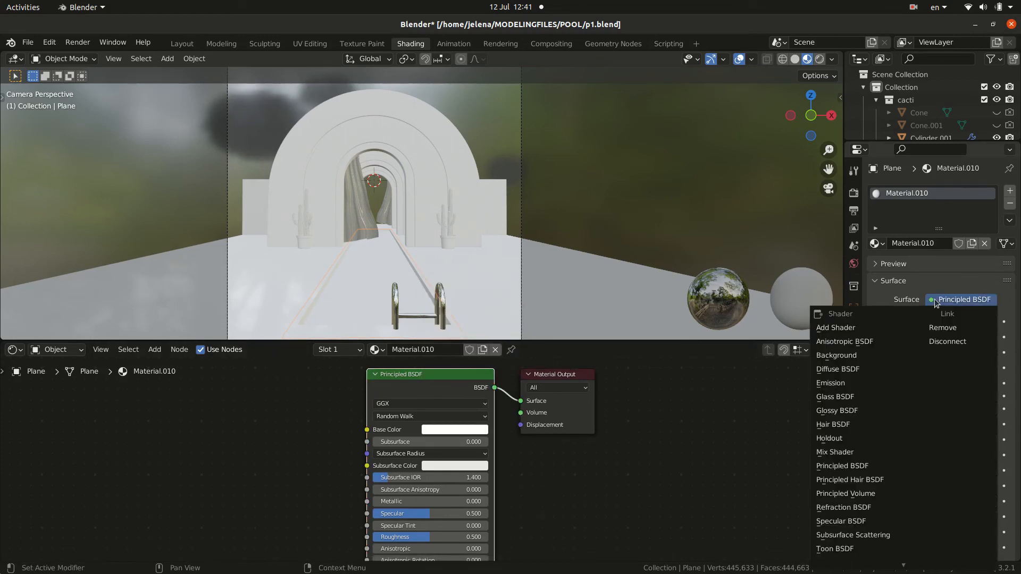
{"action": "left_click", "coordinate": [836, 397]}
{"action": "left_click", "coordinate": [435, 418]}
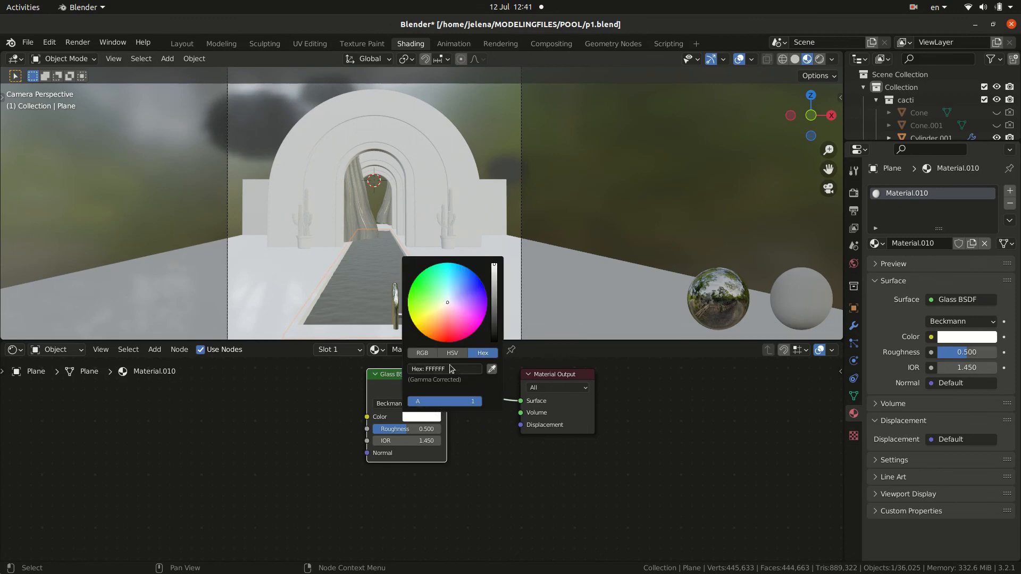
{"action": "left_click", "coordinate": [388, 442]}
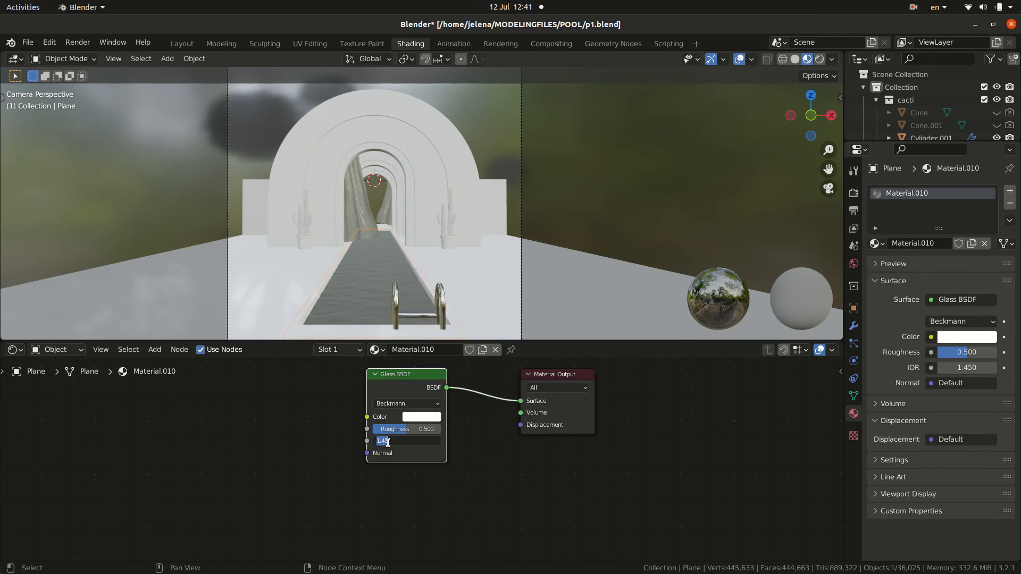
{"action": "type", "text": "1.33"}
{"action": "key", "text": "Return"}
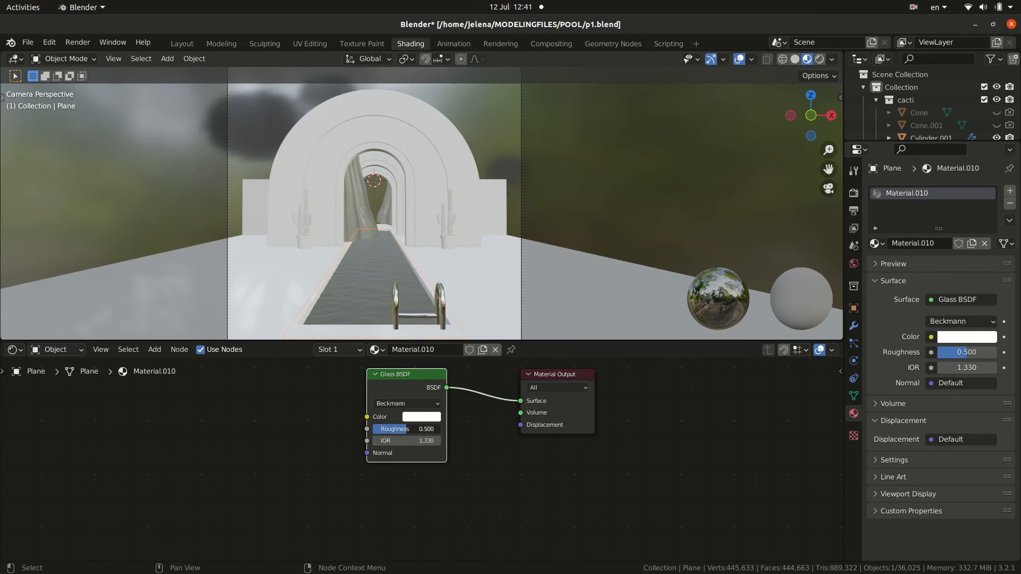
{"action": "left_click_drag", "start_coordinate": [420, 429], "coordinate": [391, 429]}
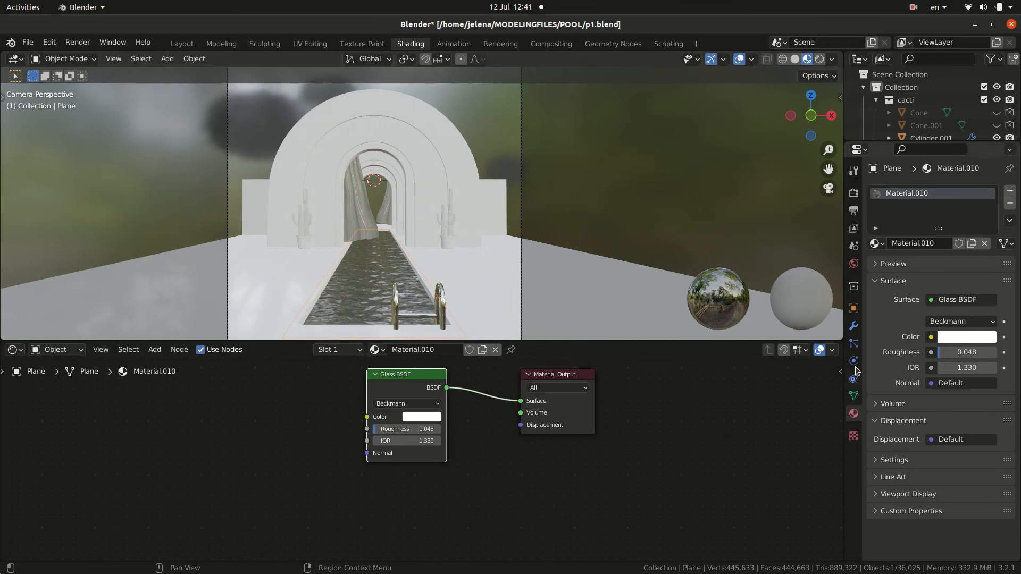
- Enable casting of shadow caustics in the water plane's object shading settings
{"action": "left_click", "coordinate": [853, 308]}
{"action": "left_click", "coordinate": [886, 491]}
{"action": "scroll", "coordinate": [904, 426], "scroll_direction": "down", "scroll_amount": 8}
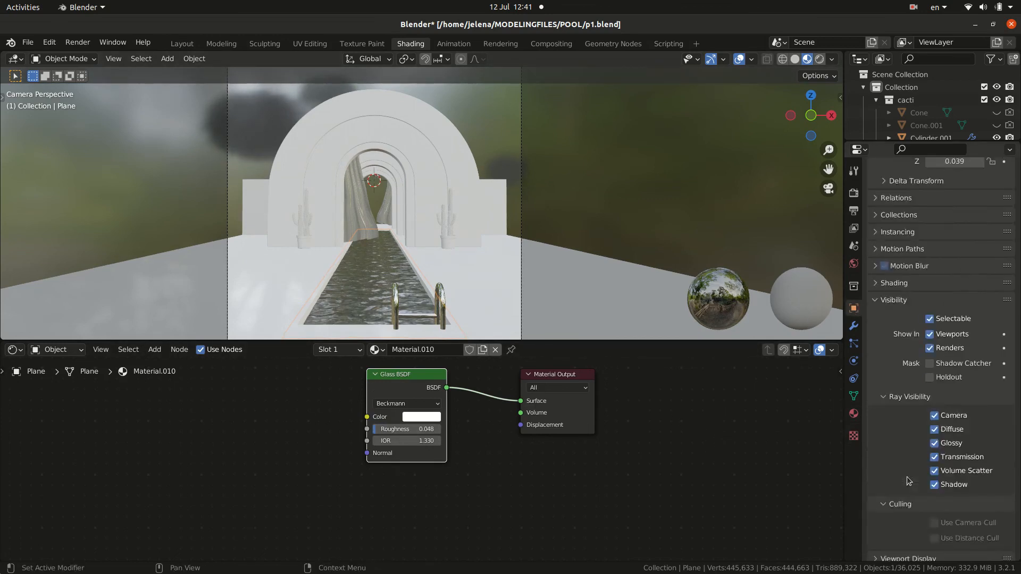
{"action": "scroll", "coordinate": [886, 341], "scroll_direction": "up", "scroll_amount": 5}
{"action": "left_click", "coordinate": [886, 341]}
{"action": "scroll", "coordinate": [955, 432], "scroll_direction": "down", "scroll_amount": 8}
{"action": "scroll", "coordinate": [904, 394], "scroll_direction": "up", "scroll_amount": 8}
{"action": "left_click", "coordinate": [875, 342]}
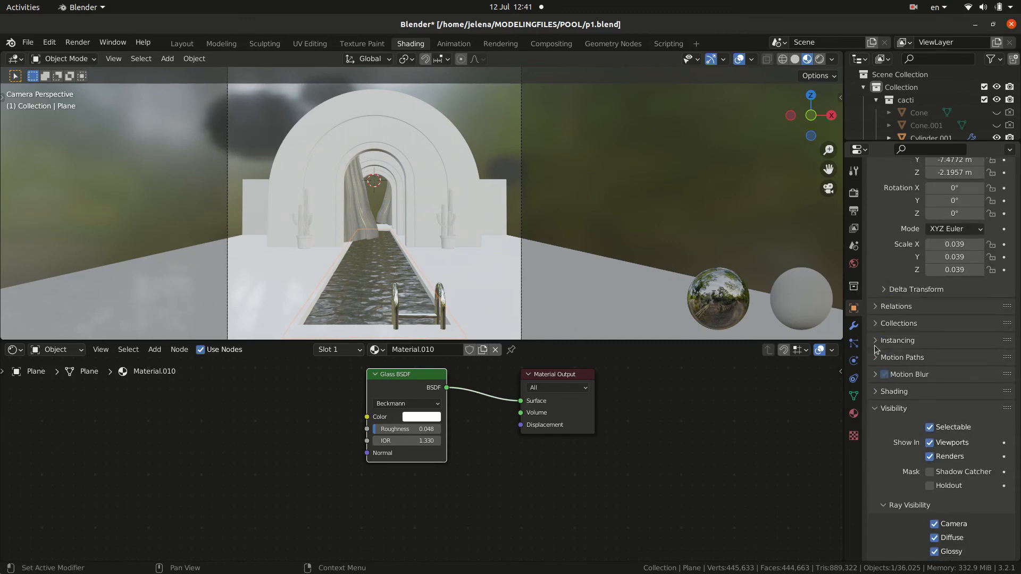
{"action": "scroll", "coordinate": [877, 341], "scroll_direction": "down", "scroll_amount": 3}
{"action": "left_click", "coordinate": [881, 339]}
{"action": "left_click", "coordinate": [875, 477]}
{"action": "scroll", "coordinate": [883, 475], "scroll_direction": "down", "scroll_amount": 8}
{"action": "left_click", "coordinate": [934, 429]}
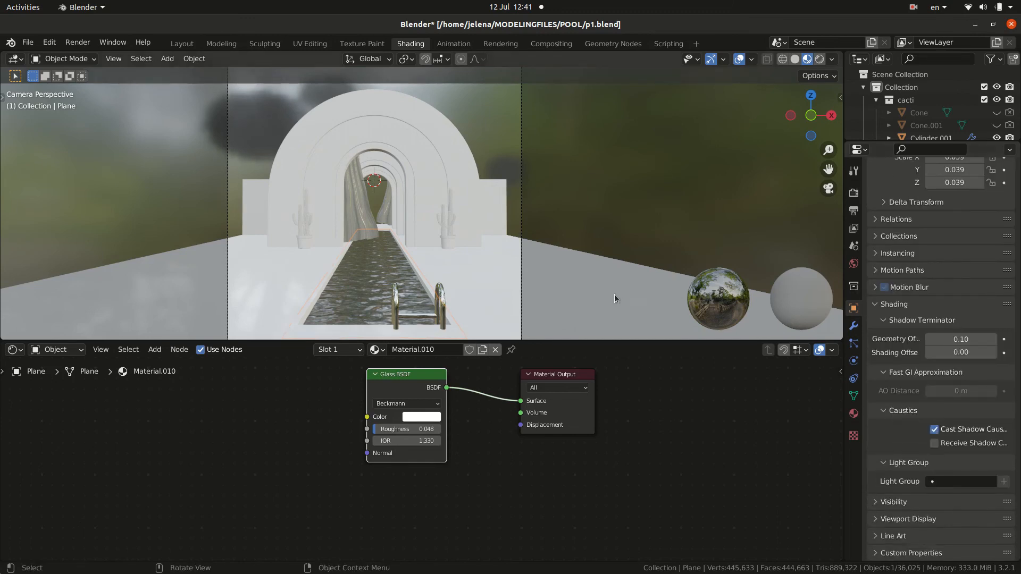
- Select the ground block around the pool and let it receive shadow caustics
{"action": "left_click", "coordinate": [615, 296]}
{"action": "scroll", "coordinate": [902, 116], "scroll_direction": "down", "scroll_amount": 10}
{"action": "scroll", "coordinate": [490, 260], "scroll_direction": "up", "scroll_amount": 1}
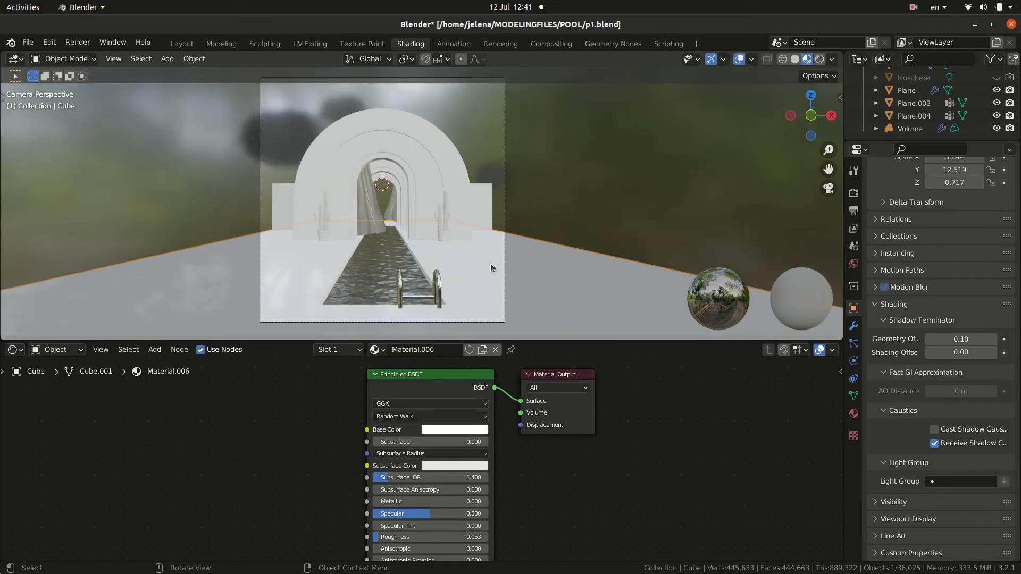
- Switch to the Layout workspace and move the camera slightly farther from the arch along Y
{"action": "left_click", "coordinate": [182, 44]}
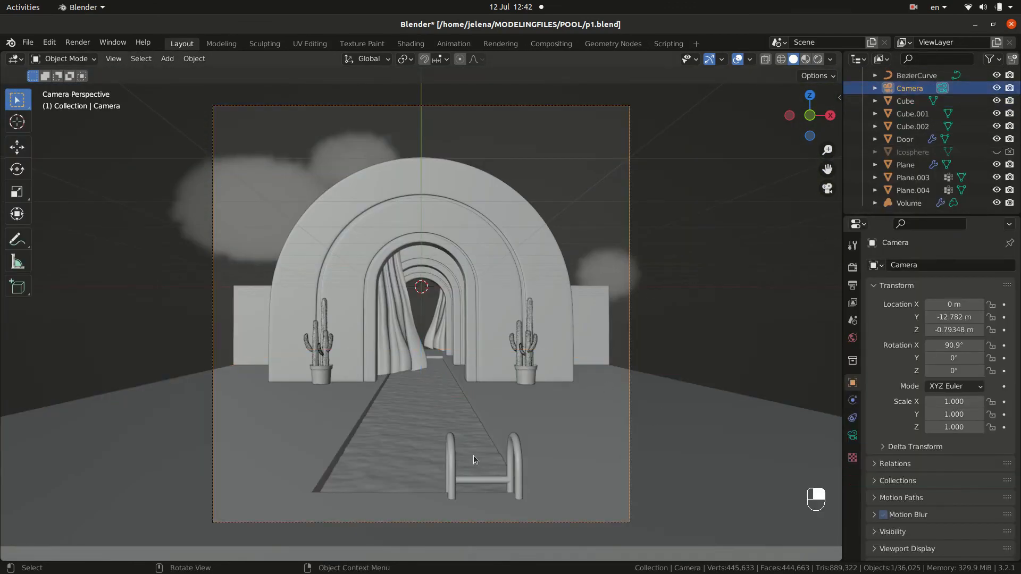
{"action": "key", "text": "n"}
{"action": "left_click", "coordinate": [834, 100]}
{"action": "mouse_move", "coordinate": [752, 137]}
{"action": "left_mouse_down"}
{"action": "mouse_move", "coordinate": [774, 137]}
{"action": "mouse_move", "coordinate": [733, 138]}
{"action": "left_mouse_up"}
{"action": "left_click", "coordinate": [852, 436]}
- Preview the camera view in rendered shading and return to solid shading
{"action": "left_click", "coordinate": [432, 467]}
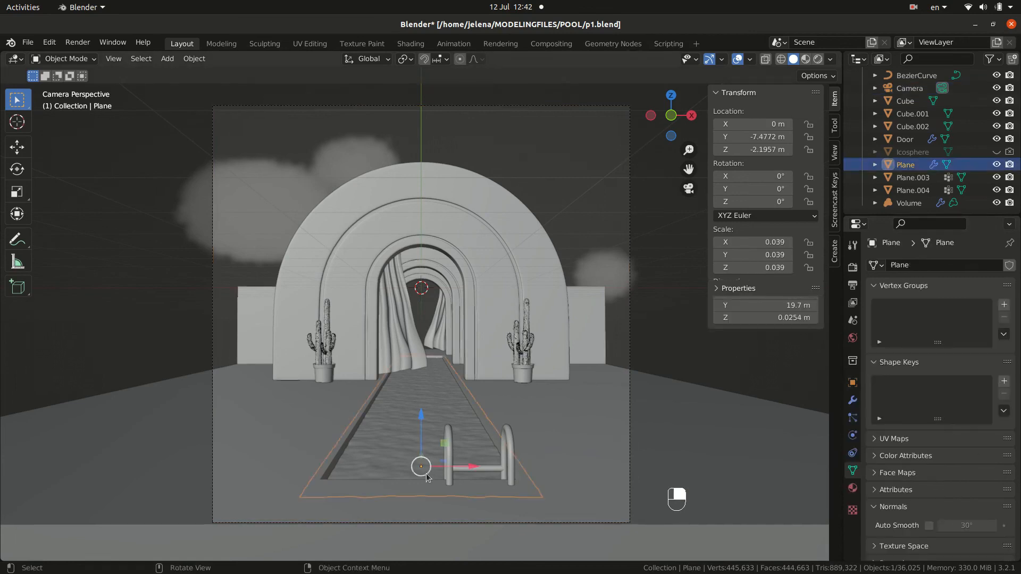
{"action": "left_click", "coordinate": [675, 356]}
{"action": "left_click", "coordinate": [682, 358]}
{"action": "left_click", "coordinate": [806, 59]}
{"action": "left_click", "coordinate": [819, 59]}
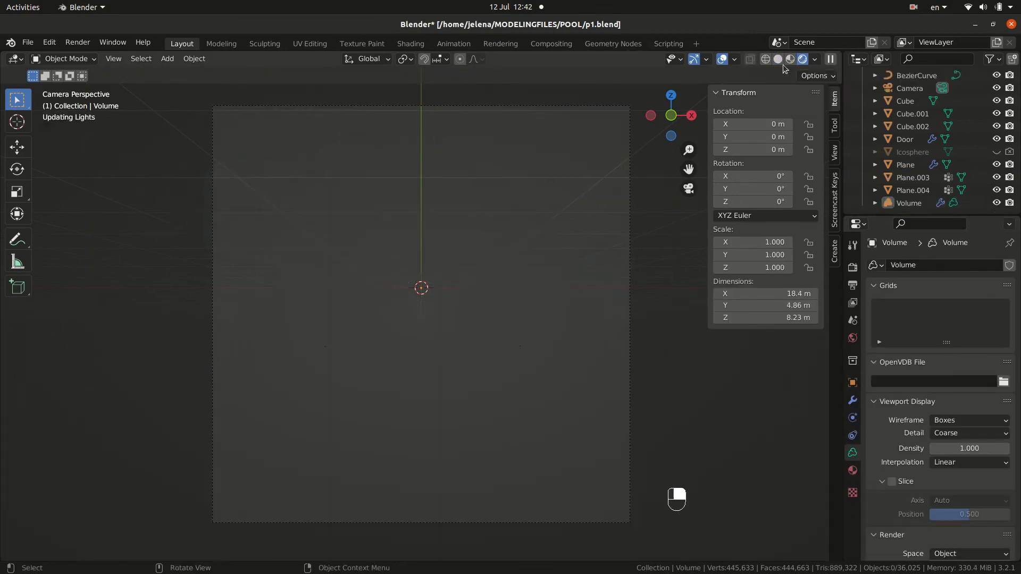
{"action": "left_click", "coordinate": [779, 59]}
- Add an Image Texture node with white_plaster_02_disp_4k.png to the arch's material and set its color space to Non-Color
{"action": "left_click", "coordinate": [492, 223]}
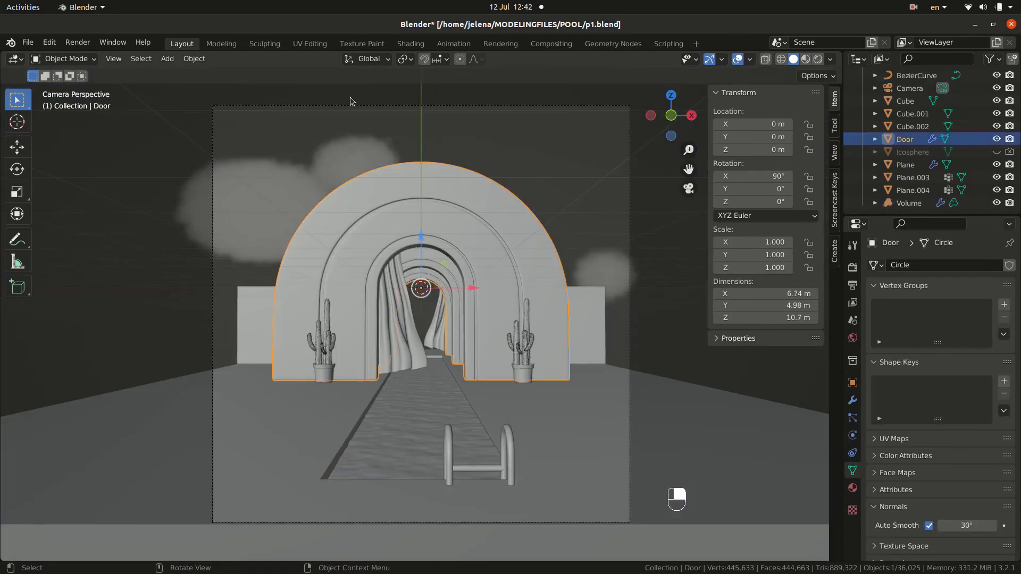
{"action": "left_click", "coordinate": [411, 43]}
{"action": "key", "text": "shift+a"}
{"action": "mouse_move", "coordinate": [225, 458]}
{"action": "left_click", "coordinate": [270, 353]}
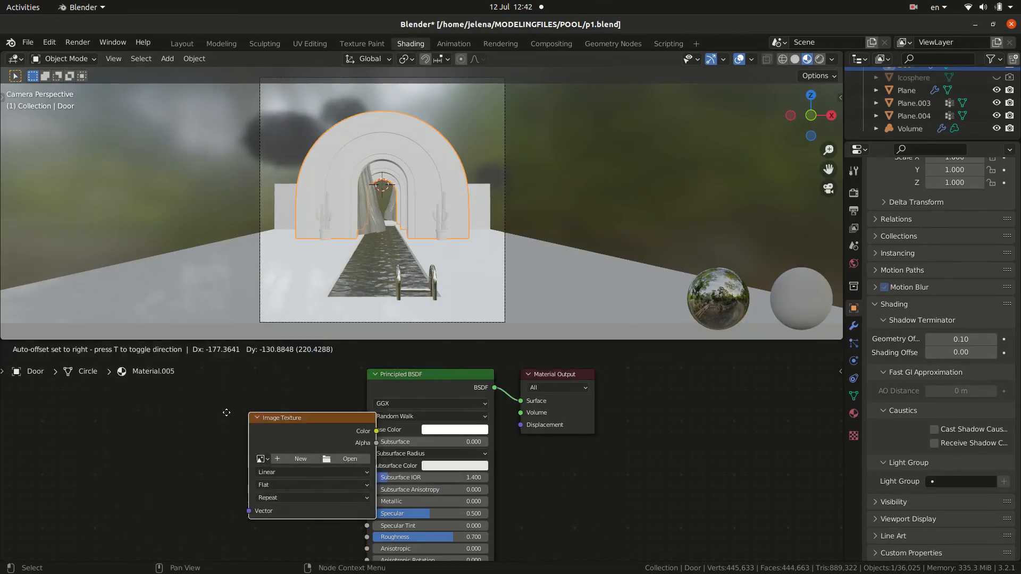
{"action": "left_click", "coordinate": [100, 417]}
{"action": "left_click", "coordinate": [196, 463]}
{"action": "left_click", "coordinate": [573, 215]}
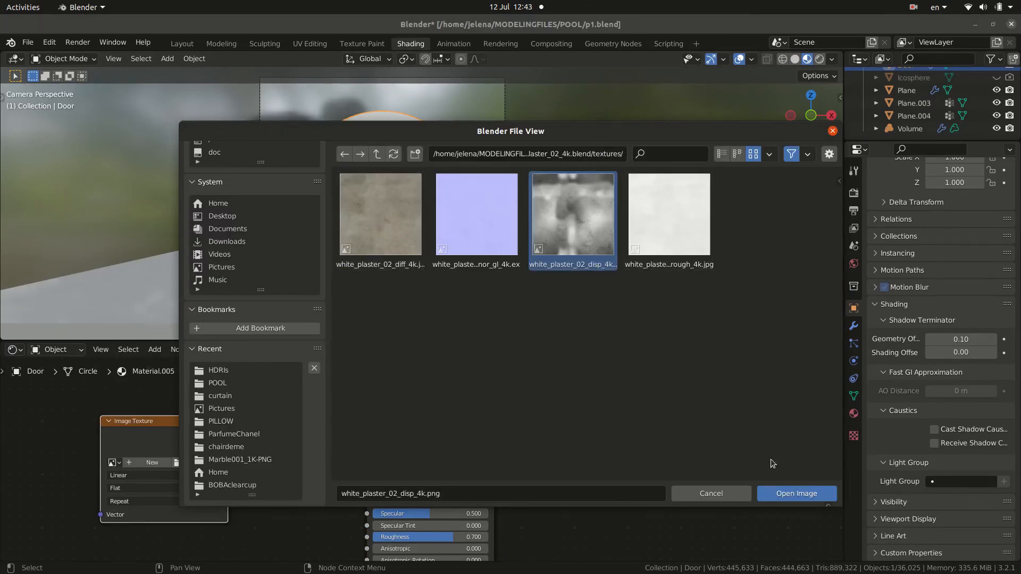
{"action": "left_click", "coordinate": [797, 493]}
{"action": "left_click", "coordinate": [207, 526]}
{"action": "left_click", "coordinate": [194, 468]}
{"action": "middle_click_drag", "start_coordinate": [294, 525], "coordinate": [314, 499]}
- Add a Displacement node, feed the plaster texture's color into its height, and connect it to the Material Output's displacement
{"action": "key", "text": "shift+a"}
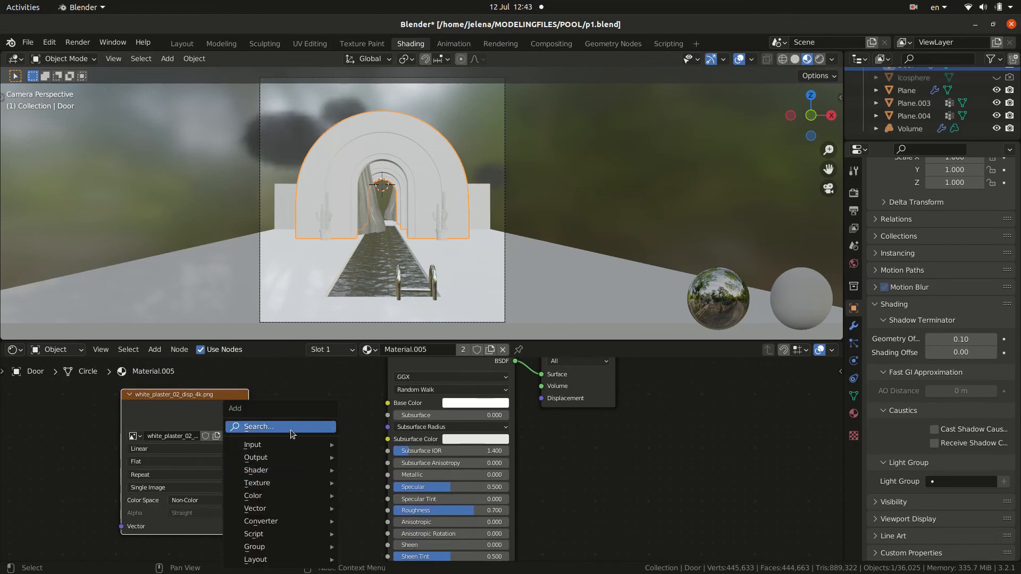
{"action": "left_click", "coordinate": [293, 432]}
{"action": "type", "text": "di"}
{"action": "left_click", "coordinate": [322, 454]}
{"action": "left_click_drag", "start_coordinate": [248, 408], "coordinate": [276, 441]}
{"action": "left_click_drag", "start_coordinate": [349, 412], "coordinate": [541, 399]}
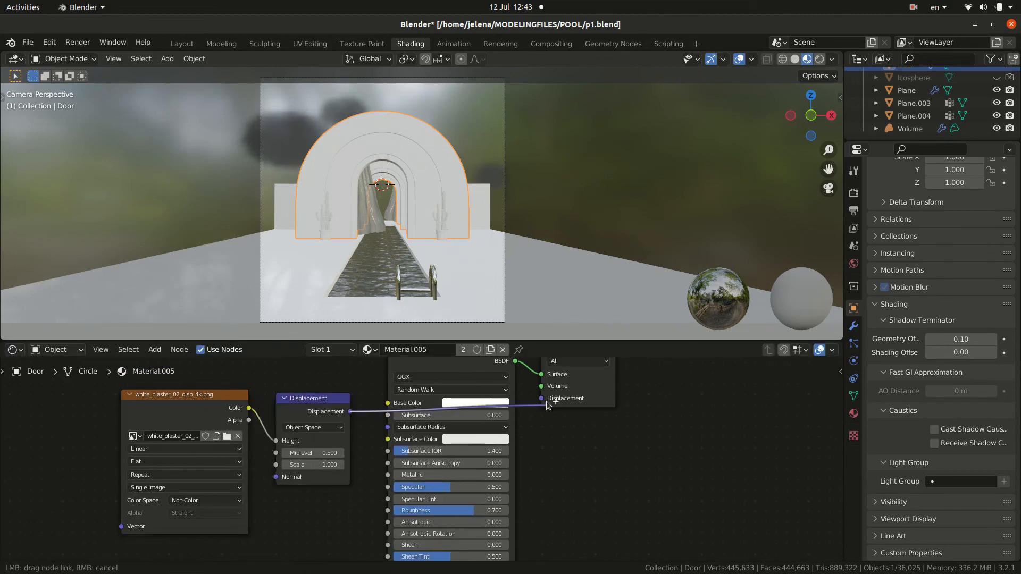
{"action": "scroll", "coordinate": [468, 180], "scroll_direction": "up", "scroll_amount": 4}
{"action": "scroll", "coordinate": [659, 197], "scroll_direction": "up", "scroll_amount": 3}
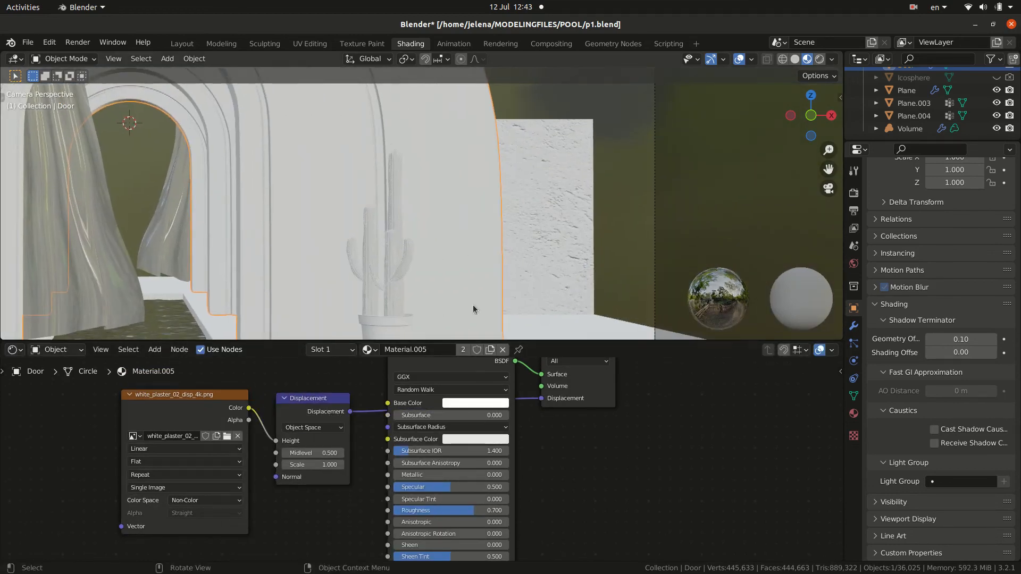
- Add Texture Coordinate and Mapping nodes to the plaster texture and set the mapping scale to 4 on X, Y and Z
{"action": "left_click", "coordinate": [180, 395]}
{"action": "key", "text": "ctrl+t"}
{"action": "middle_click_drag", "start_coordinate": [178, 458], "coordinate": [261, 421]}
{"action": "scroll", "coordinate": [261, 421], "scroll_direction": "down", "scroll_amount": 2}
{"action": "left_click", "coordinate": [167, 508]}
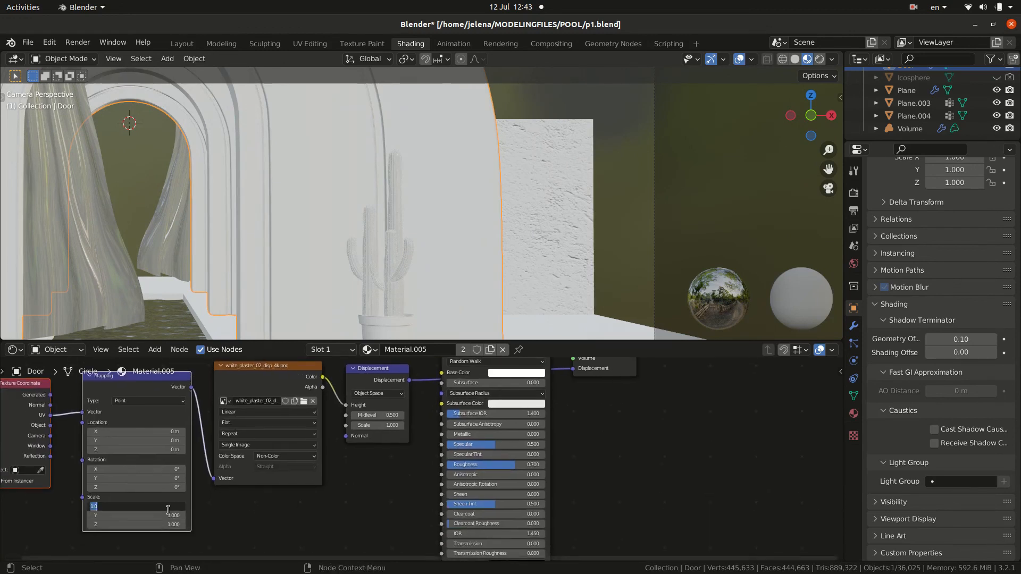
{"action": "type", "text": "4"}
{"action": "key", "text": "Tab"}
{"action": "type", "text": "4"}
{"action": "key", "text": "Tab"}
{"action": "type", "text": "4"}
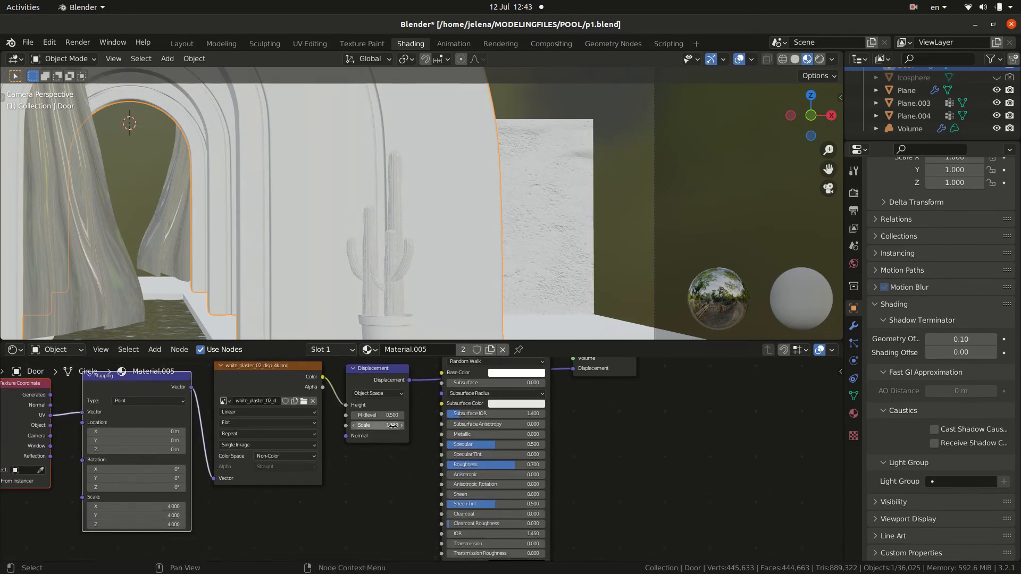
{"action": "key", "text": "Return"}
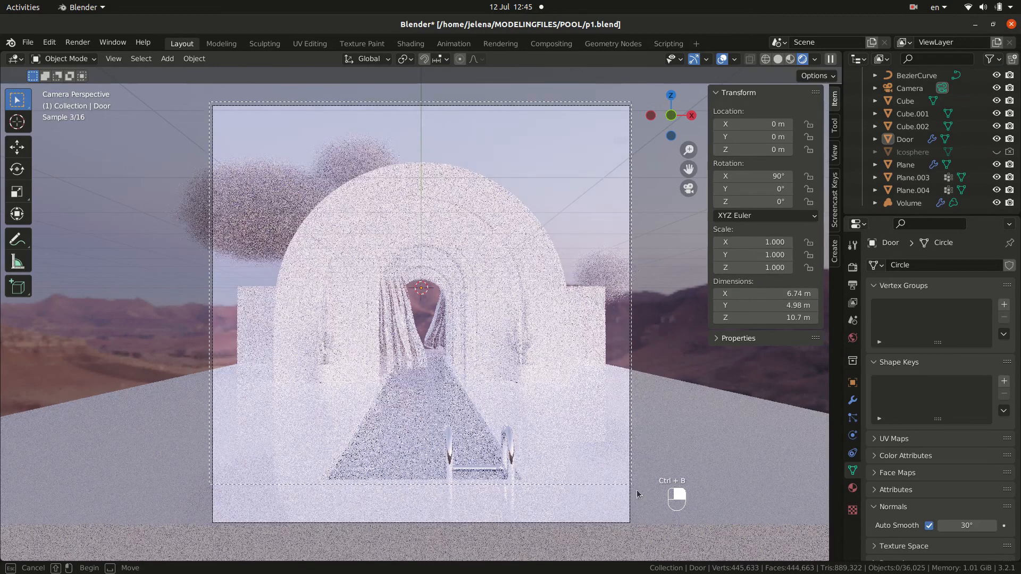
- Draw a render region around the whole camera frame
{"action": "left_click_drag", "start_coordinate": [637, 491], "coordinate": [640, 534]}
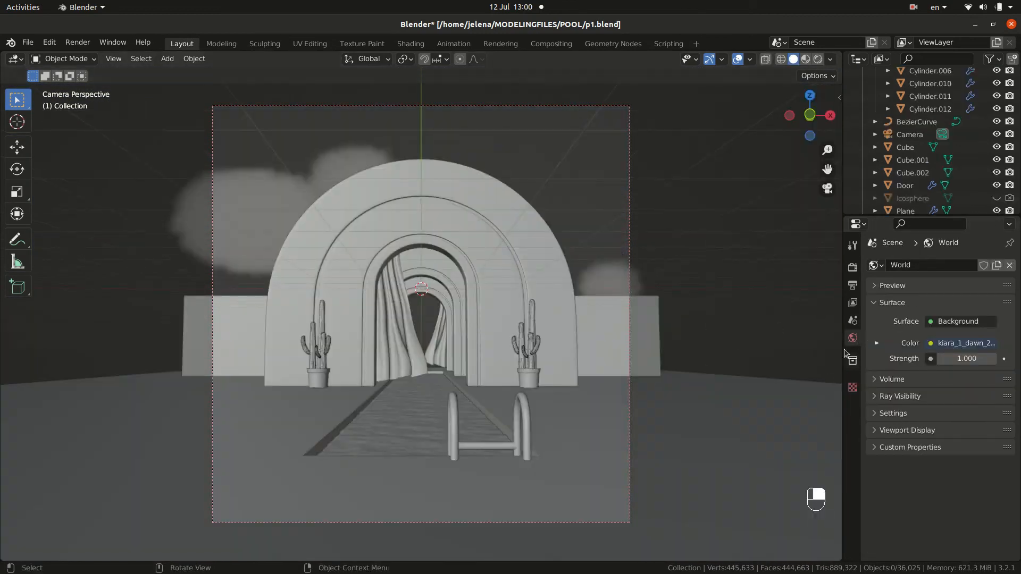
- Choose another Look in the scene's color management and slightly lower the exposure
{"action": "left_click", "coordinate": [852, 246]}
{"action": "left_click", "coordinate": [852, 267]}
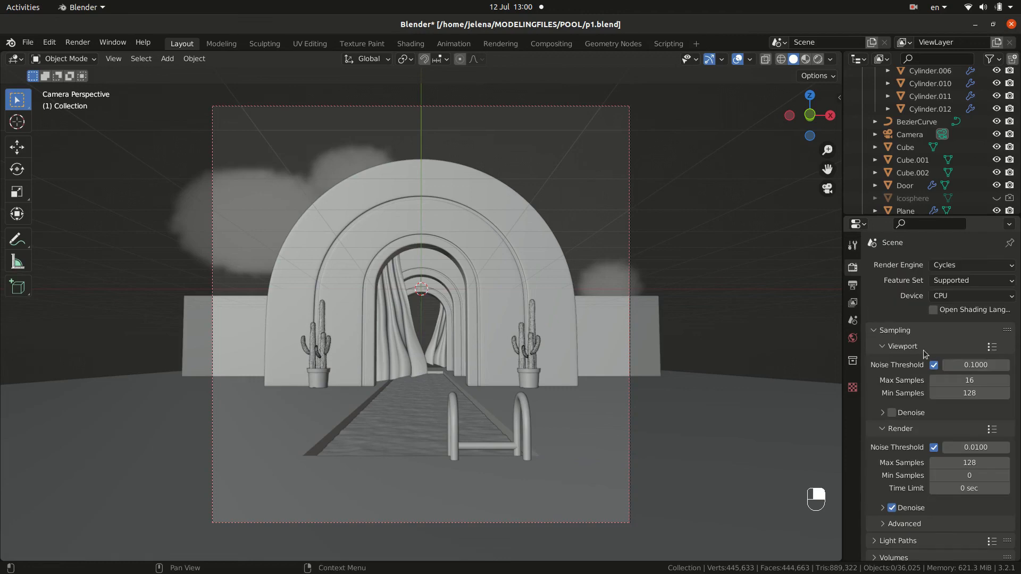
{"action": "scroll", "coordinate": [884, 506], "scroll_direction": "down", "scroll_amount": 12}
{"action": "left_click", "coordinate": [877, 555]}
{"action": "scroll", "coordinate": [890, 537], "scroll_direction": "down", "scroll_amount": 5}
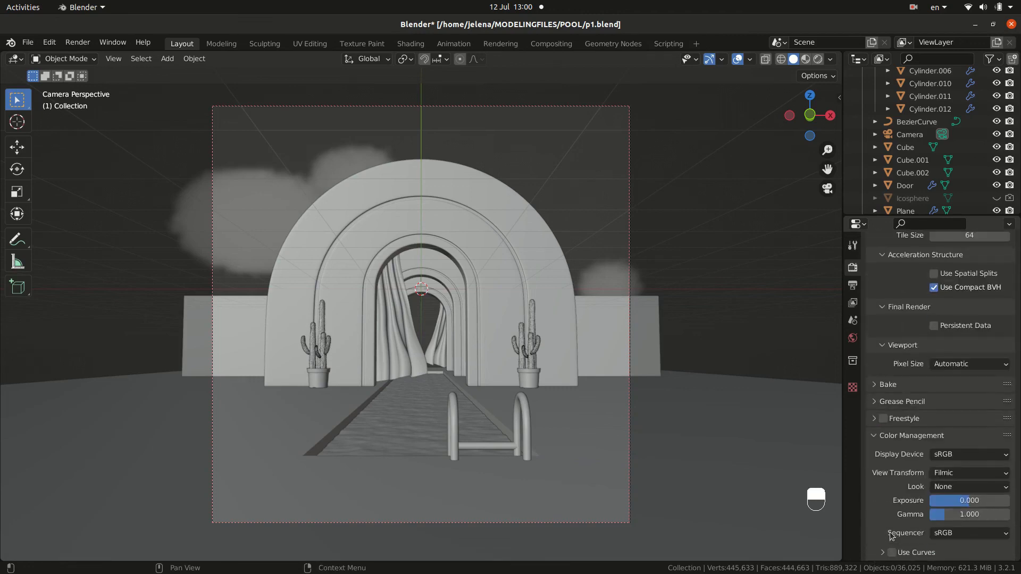
{"action": "left_click", "coordinate": [983, 487]}
{"action": "left_click", "coordinate": [977, 457]}
{"action": "mouse_move", "coordinate": [970, 500]}
{"action": "left_mouse_down"}
{"action": "mouse_move", "coordinate": [949, 501]}
{"action": "mouse_move", "coordinate": [960, 501]}
{"action": "left_mouse_up"}
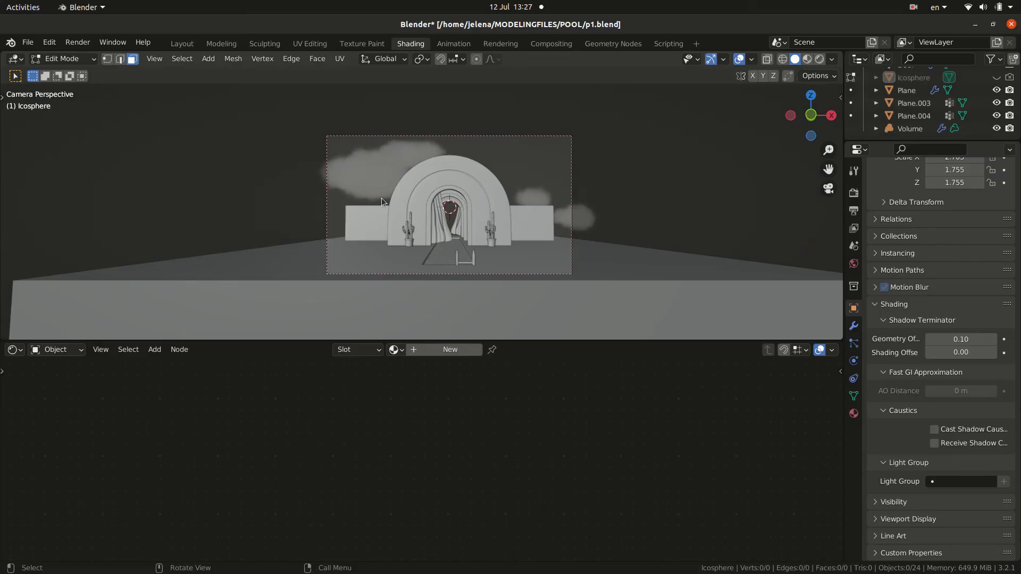
- Change the arch material's base color to light green CFFFBE and copy its hex value
{"action": "key", "text": "Tab"}
{"action": "left_click", "coordinate": [543, 404]}
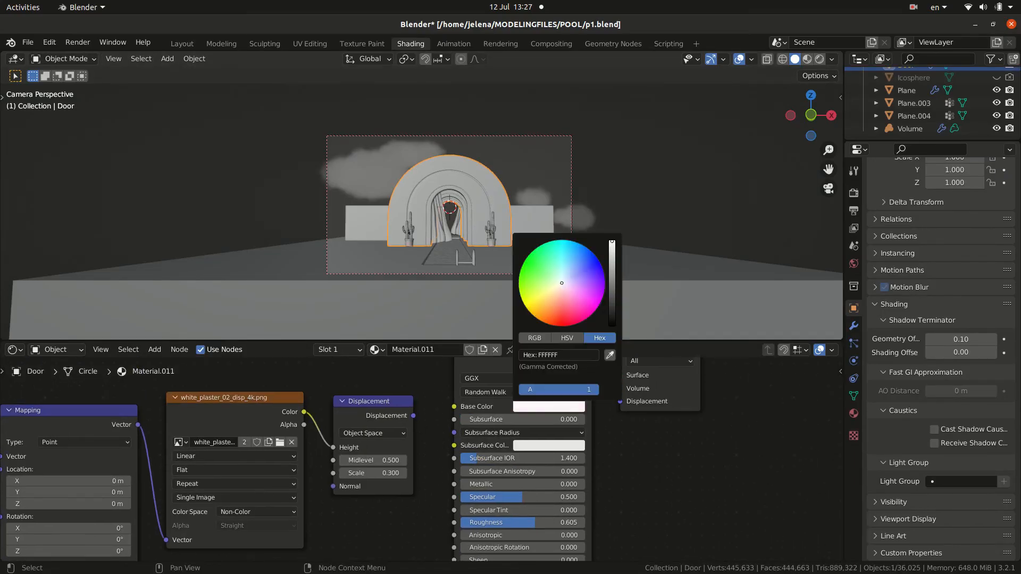
{"action": "left_click_drag", "start_coordinate": [562, 283], "coordinate": [554, 278]}
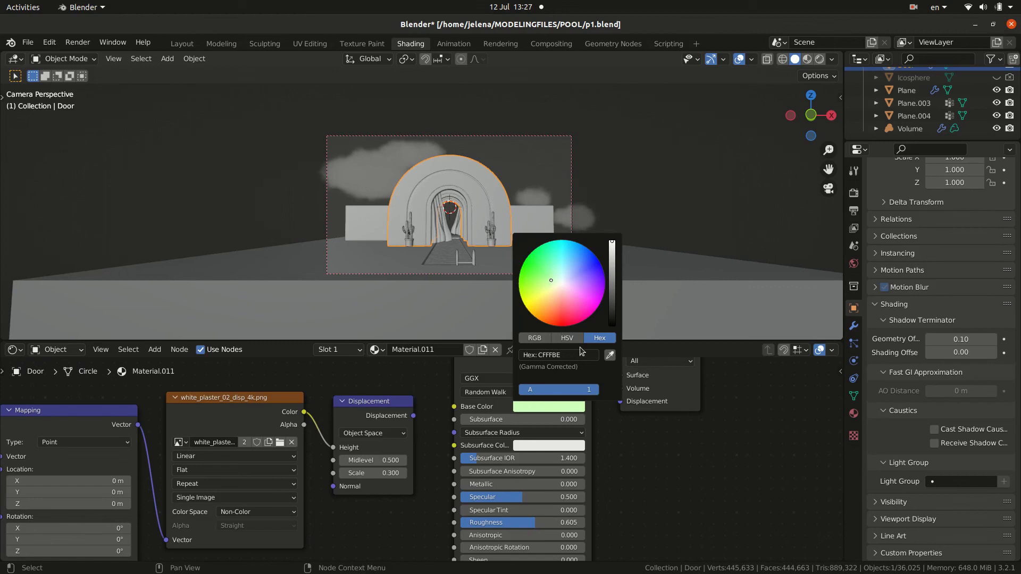
{"action": "left_click", "coordinate": [570, 354]}
{"action": "key", "text": "ctrl+c"}
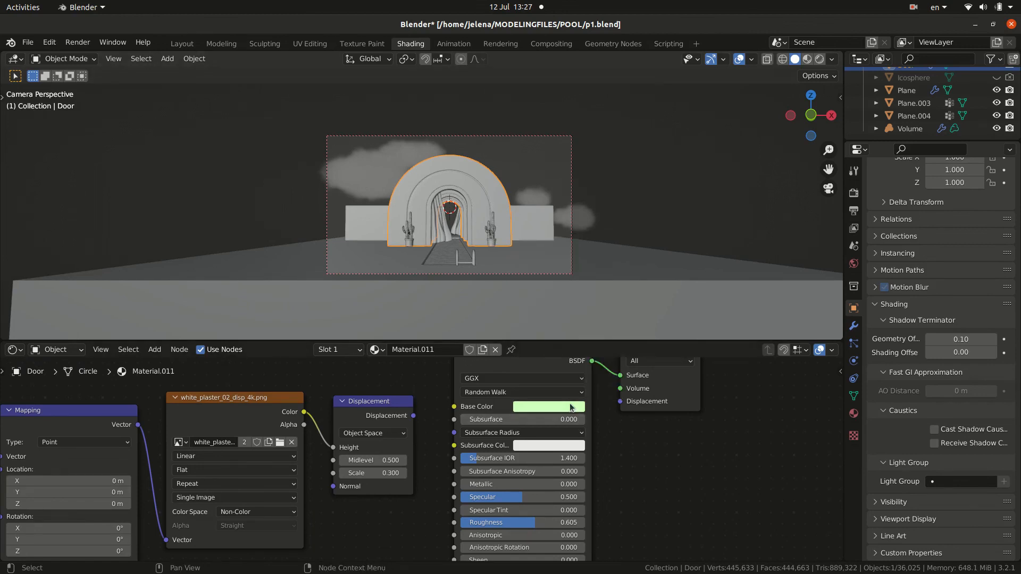
- Paste the hex color CFFFBE into the base color of the right cactus pot's Material.009
{"action": "left_click", "coordinate": [491, 243]}
{"action": "left_click", "coordinate": [548, 406]}
{"action": "left_click", "coordinate": [569, 355]}
{"action": "key", "text": "ctrl+v"}
{"action": "key", "text": "Return"}
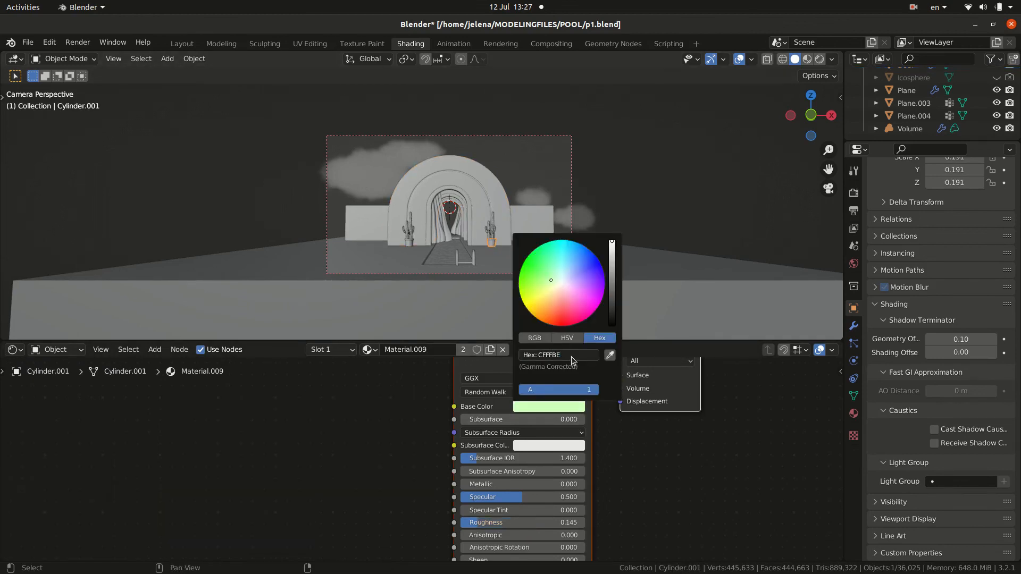
- Paste the color CFFFBE into the base color of the side wall's plaster Material.005
{"action": "left_click", "coordinate": [522, 225]}
{"action": "left_click", "coordinate": [522, 224]}
{"action": "left_click", "coordinate": [551, 406]}
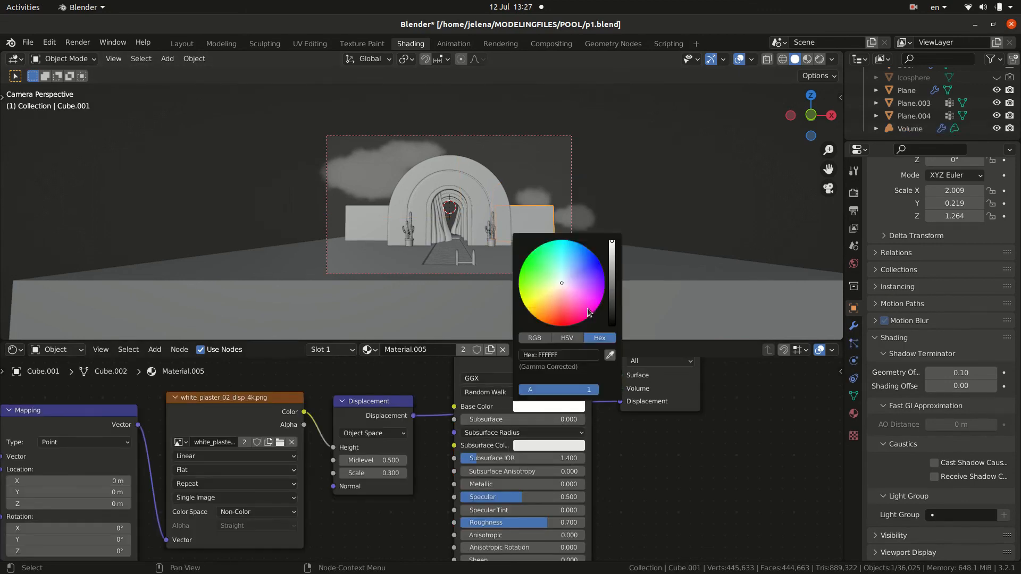
{"action": "left_click", "coordinate": [569, 355]}
{"action": "key", "text": "ctrl+v"}
{"action": "key", "text": "Return"}
- Set the base color of the ground block's Material.006 to CFFFBE
{"action": "left_click", "coordinate": [496, 264]}
{"action": "left_click", "coordinate": [554, 407]}
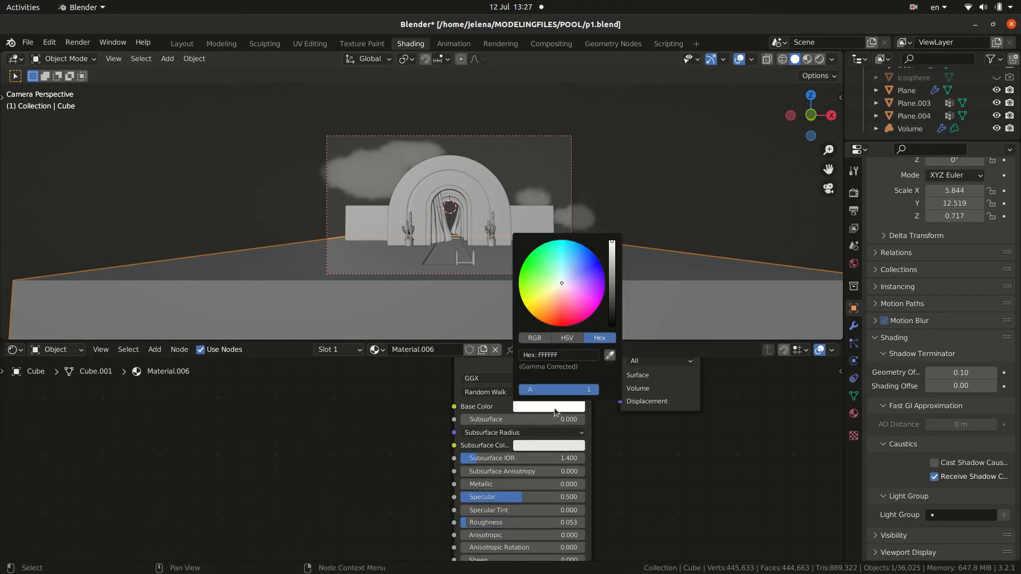
{"action": "left_click", "coordinate": [569, 354]}
{"action": "key", "text": "ctrl+v"}
{"action": "key", "text": "Return"}
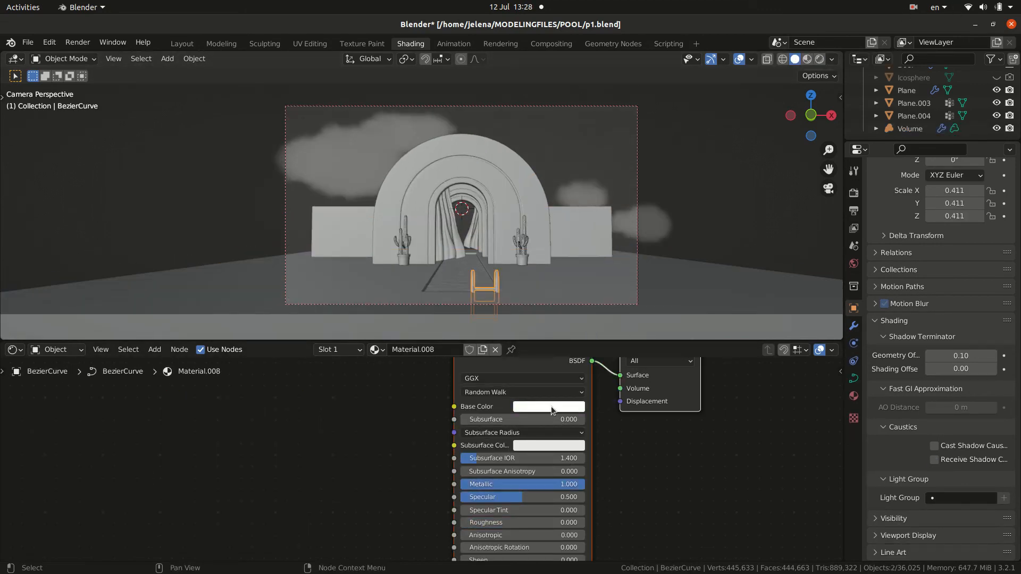
- Set the base color of the pool ladder's metallic Material.008 to CFFFBE
{"action": "left_click", "coordinate": [552, 409]}
{"action": "left_click", "coordinate": [551, 358]}
{"action": "key", "text": "ctrl+v"}
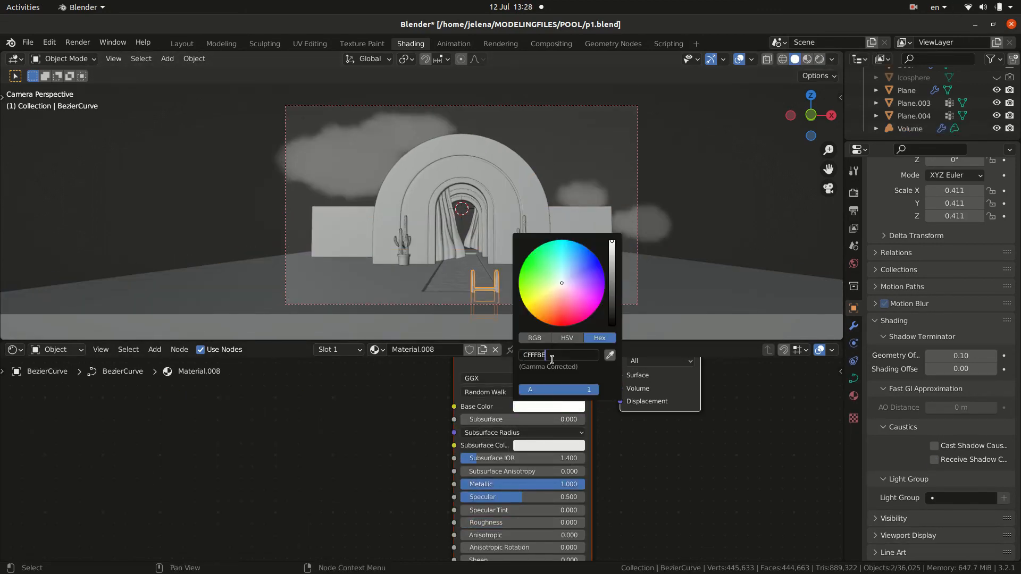
- Select the cactus left of the arch opening and set its material's base color to CFFFBE
{"action": "left_click", "coordinate": [404, 240]}
{"action": "left_click", "coordinate": [539, 407]}
{"action": "left_click", "coordinate": [550, 355]}
{"action": "key", "text": "ctrl+v"}
{"action": "key", "text": "Return"}
- Set the base color of the curtain's Material.003 to CFFFBE
{"action": "left_click", "coordinate": [451, 237]}
{"action": "left_click", "coordinate": [557, 407]}
{"action": "left_click", "coordinate": [567, 356]}
{"action": "key", "text": "ctrl+v"}
{"action": "key", "text": "Return"}
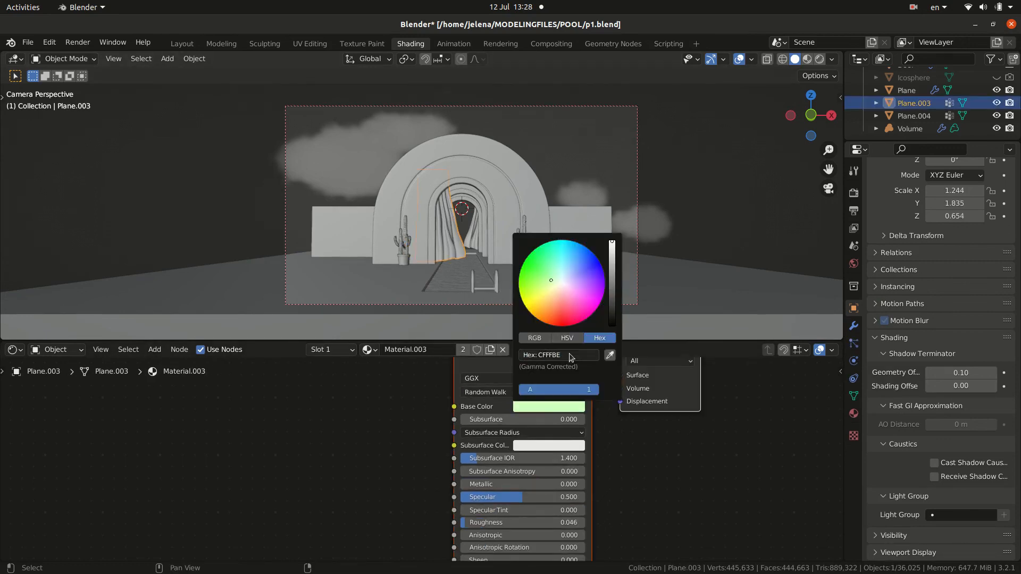
- Set the color of the pool water's glass material and of the cloud volume's Material.004 to CFFFBE
{"action": "left_click", "coordinate": [462, 277]}
{"action": "left_click", "coordinate": [527, 392]}
{"action": "left_click", "coordinate": [525, 340]}
{"action": "key", "text": "ctrl+v"}
{"action": "key", "text": "Return"}
{"action": "left_click", "coordinate": [582, 196]}
{"action": "left_click", "coordinate": [555, 376]}
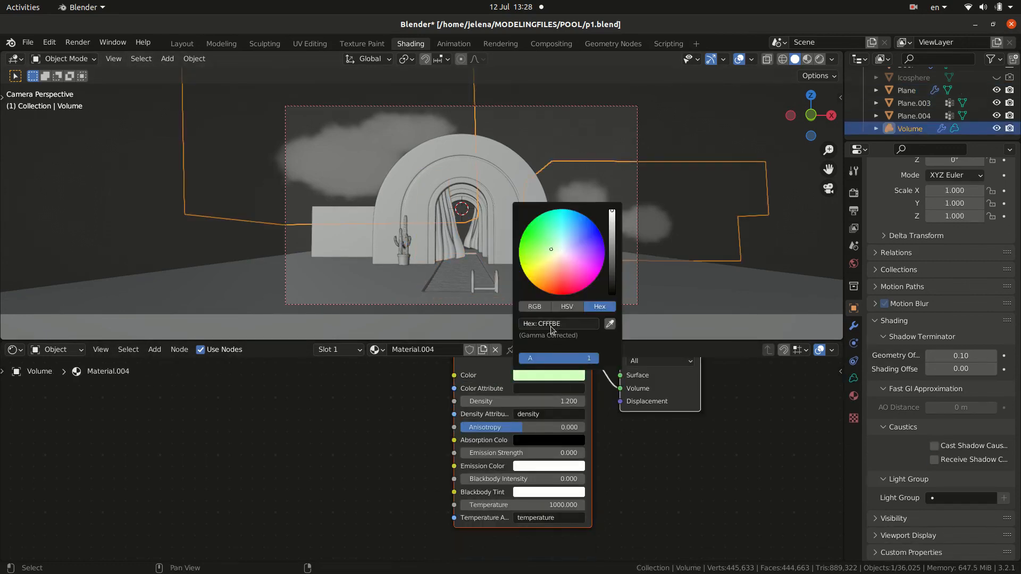